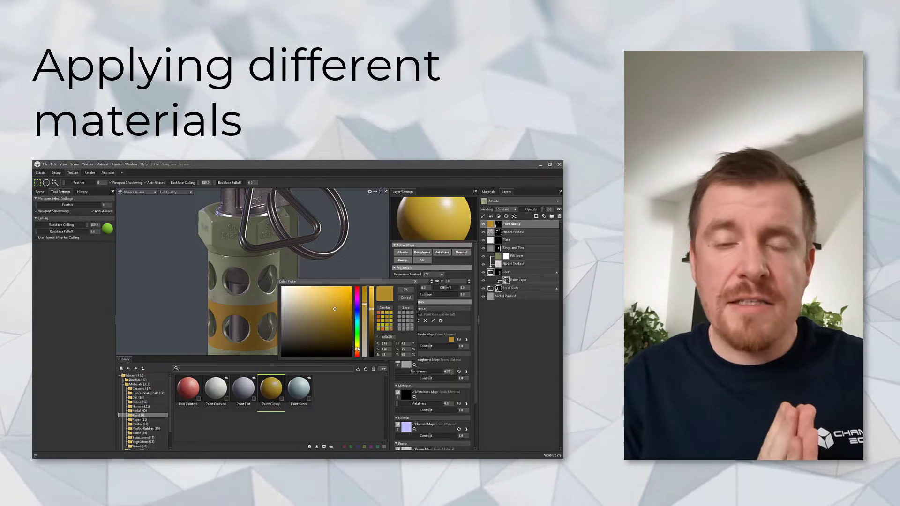
pyautogui.moveTo(357, 349); pyautogui.dragTo(357, 345)
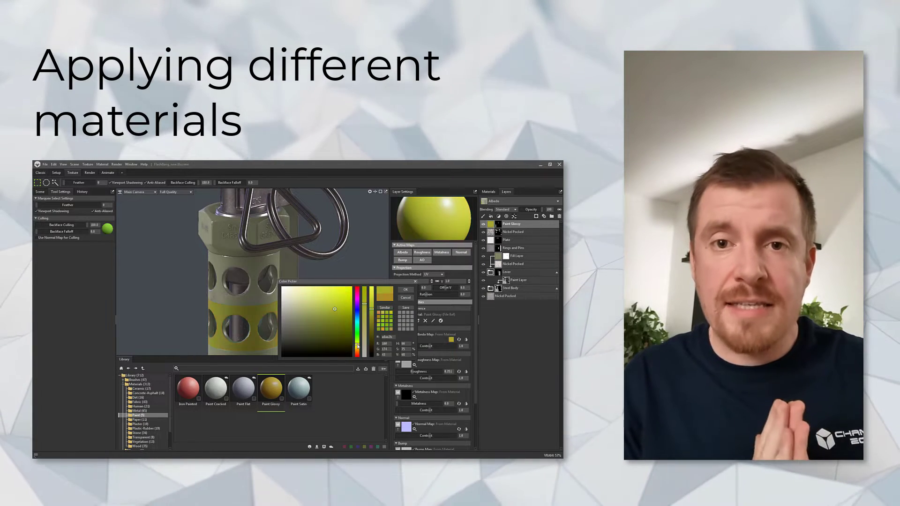
pyautogui.moveTo(372, 311); pyautogui.dragTo(373, 291)
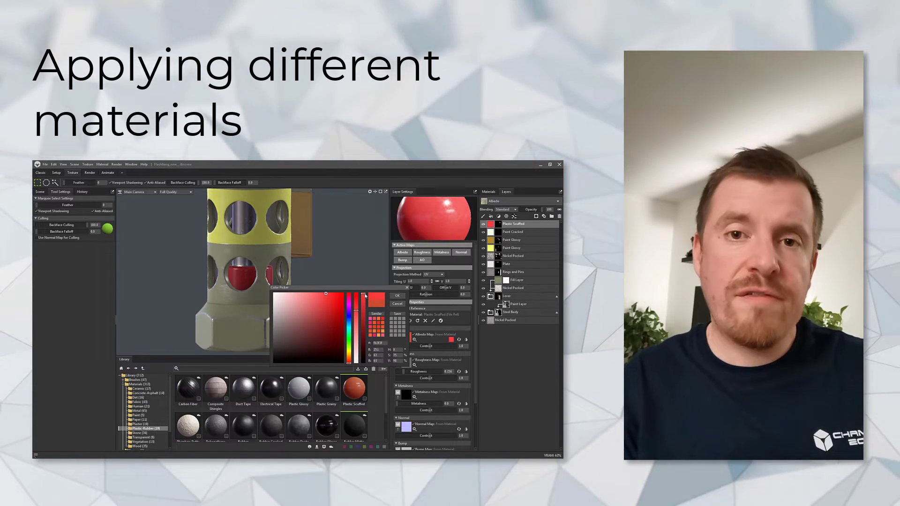
pyautogui.moveTo(365, 295); pyautogui.dragTo(356, 315)
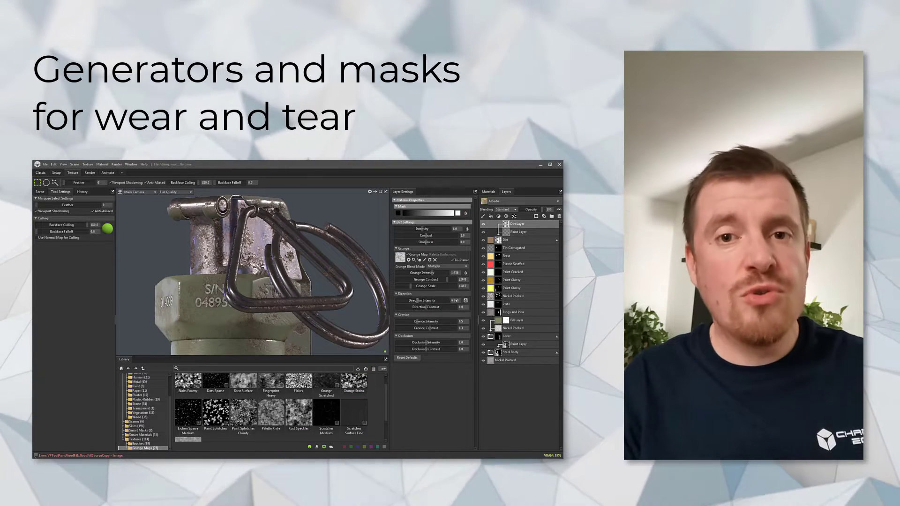
pyautogui.moveTo(435, 300); pyautogui.dragTo(414, 300)
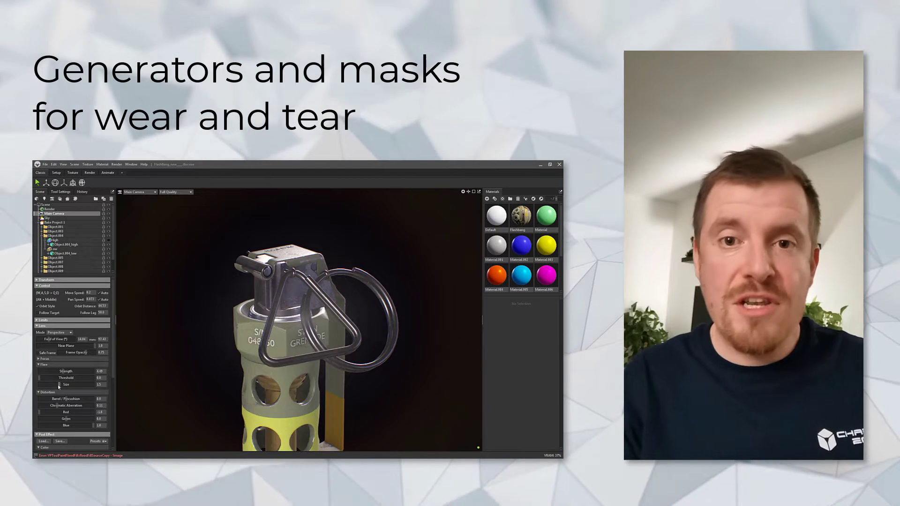
pyautogui.moveTo(58, 385); pyautogui.dragTo(44, 384)
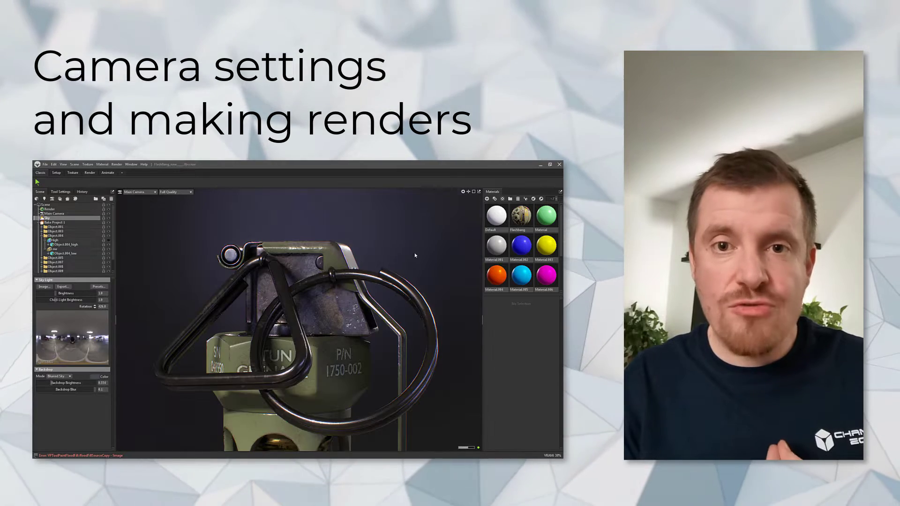
pyautogui.moveTo(391, 235); pyautogui.dragTo(393, 243)
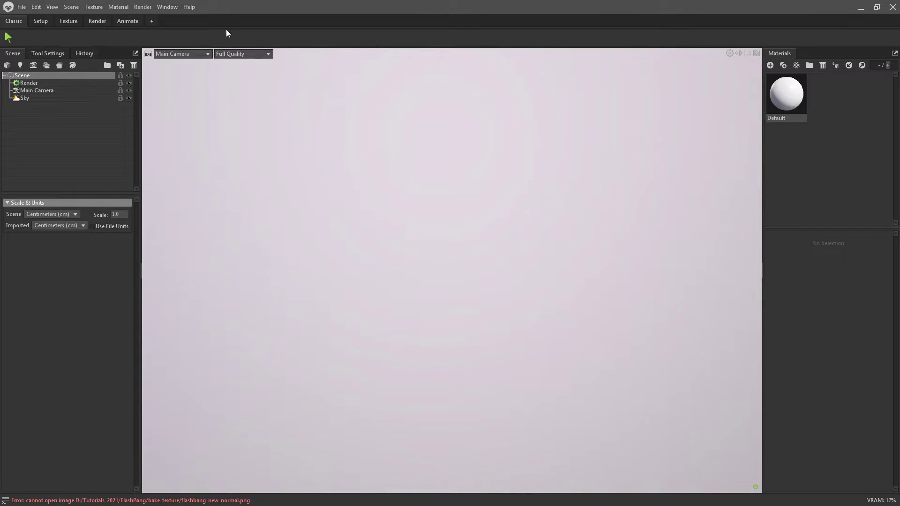
# - Check the program's version information on the about screen and dismiss it
pyautogui.click(183, 7)
pyautogui.click(191, 16)
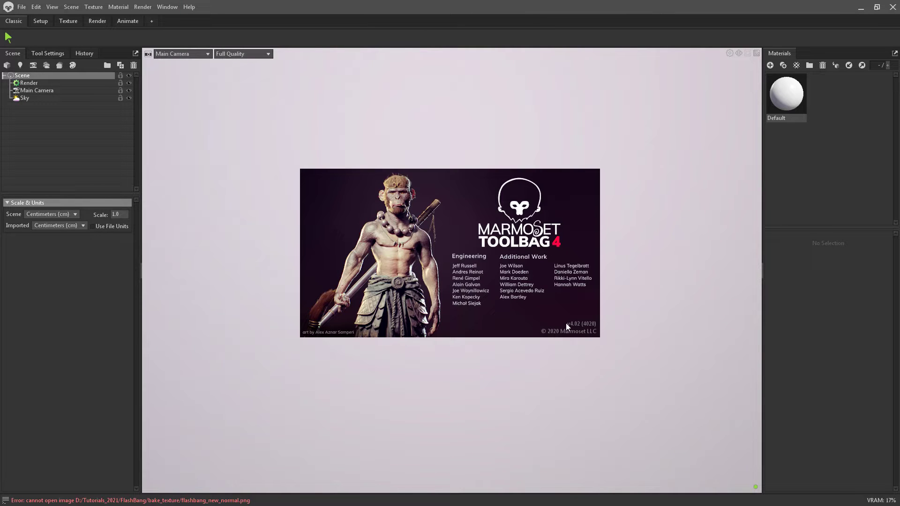
pyautogui.click(481, 253)
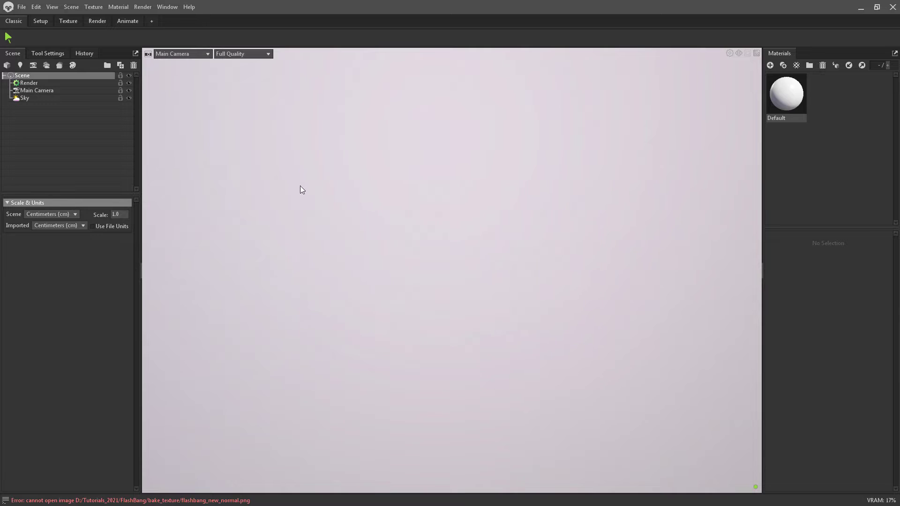
# - Create a new bake project and set its output to a PNG file named flashbang_new in the bake_texture folder
pyautogui.click(60, 66)
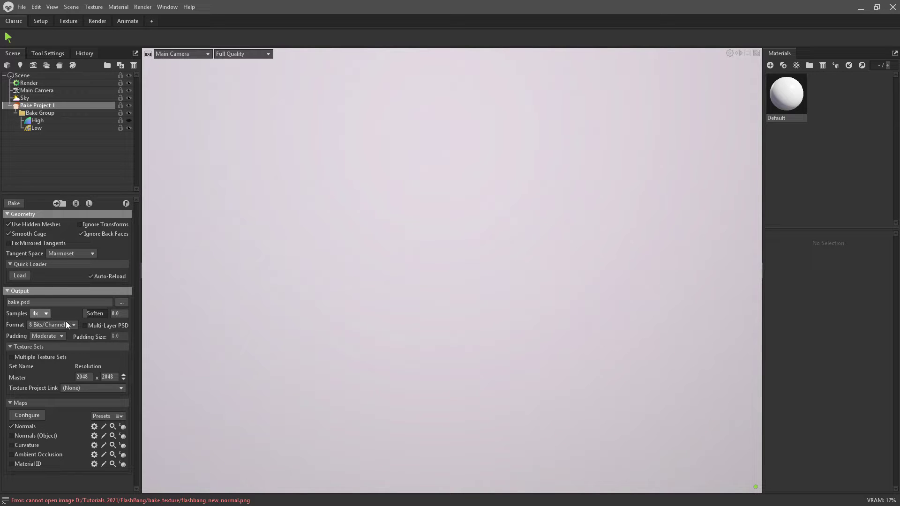
pyautogui.click(121, 303)
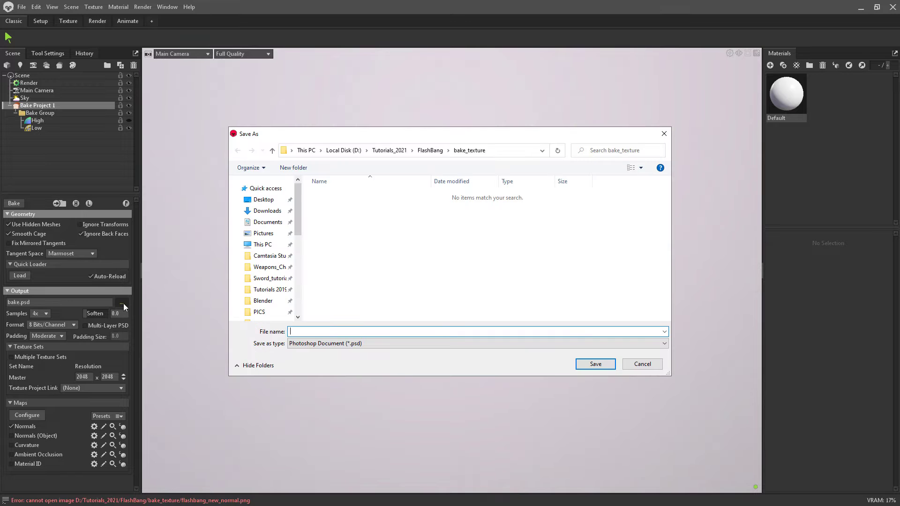
pyautogui.click(343, 346)
pyautogui.click(349, 367)
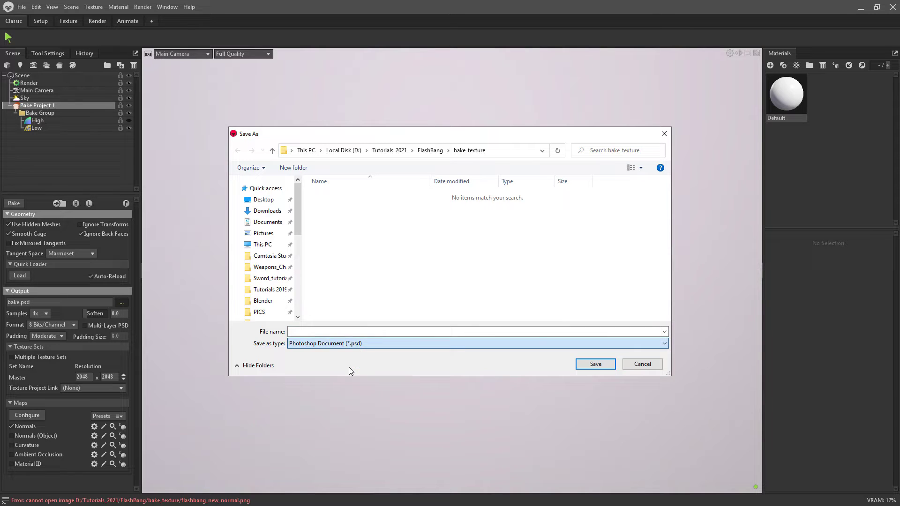
pyautogui.click(315, 331)
pyautogui.write('flash')
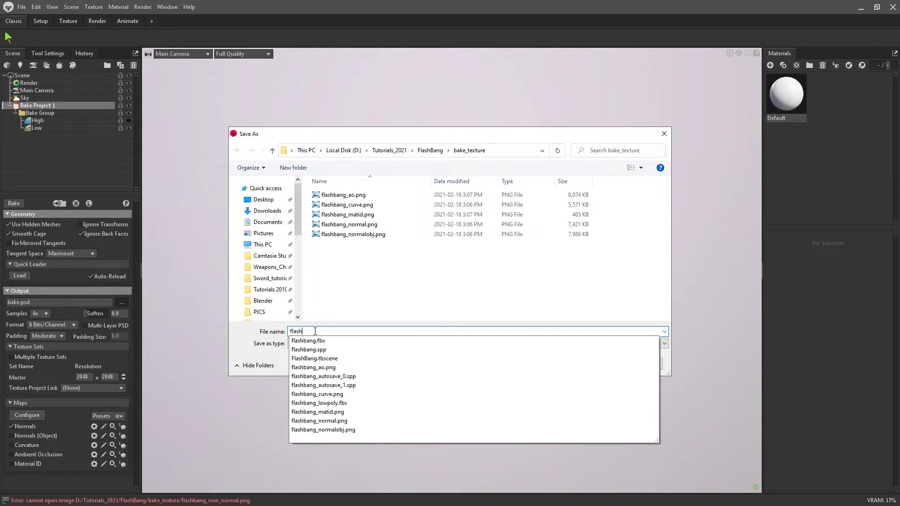
pyautogui.write('bang_ne')
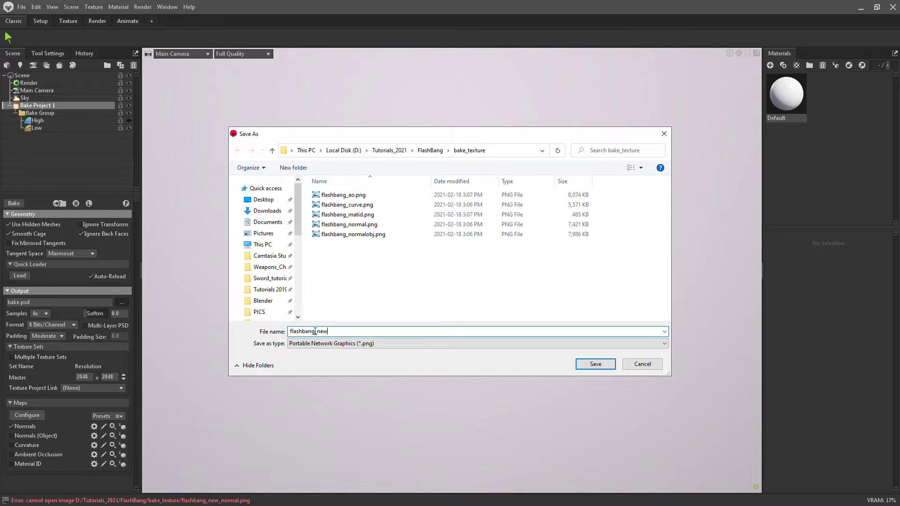
pyautogui.write('w')
pyautogui.click(594, 365)
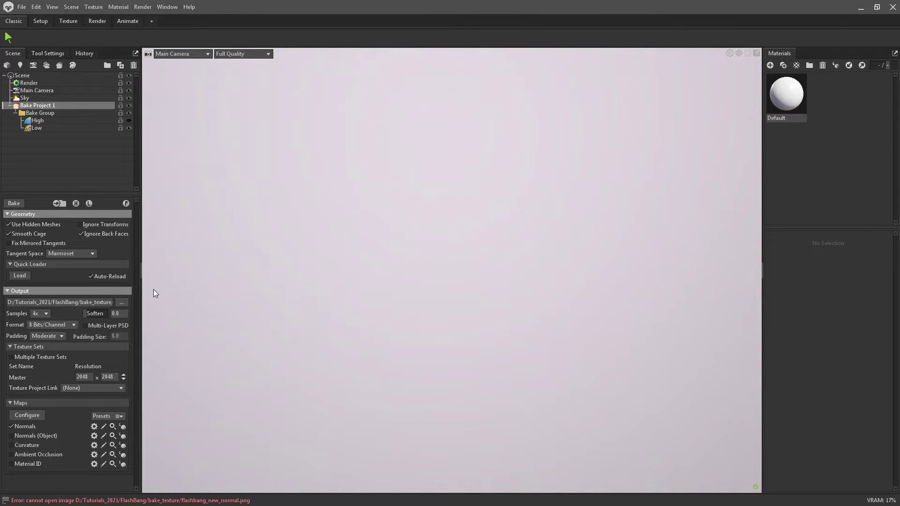
# - Load flashbang.fbx into the bake project with the Quick Loader
pyautogui.click(18, 275)
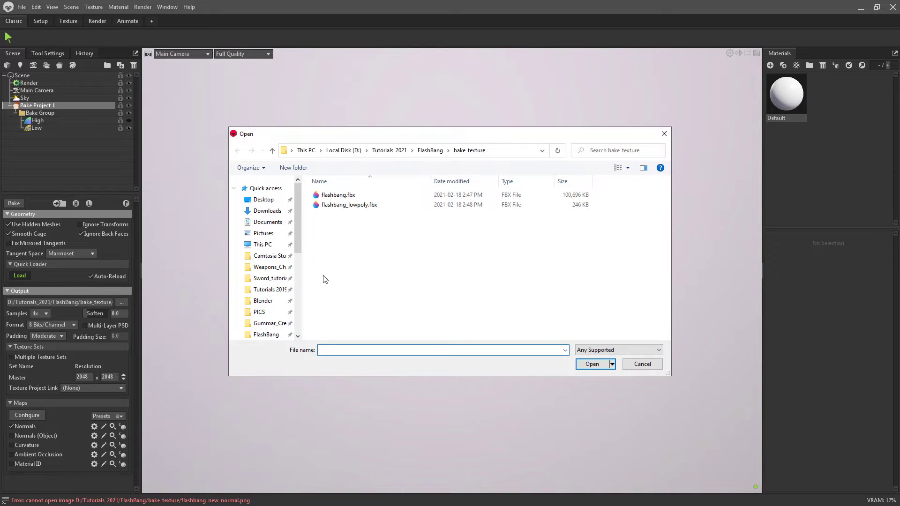
pyautogui.doubleClick(341, 195)
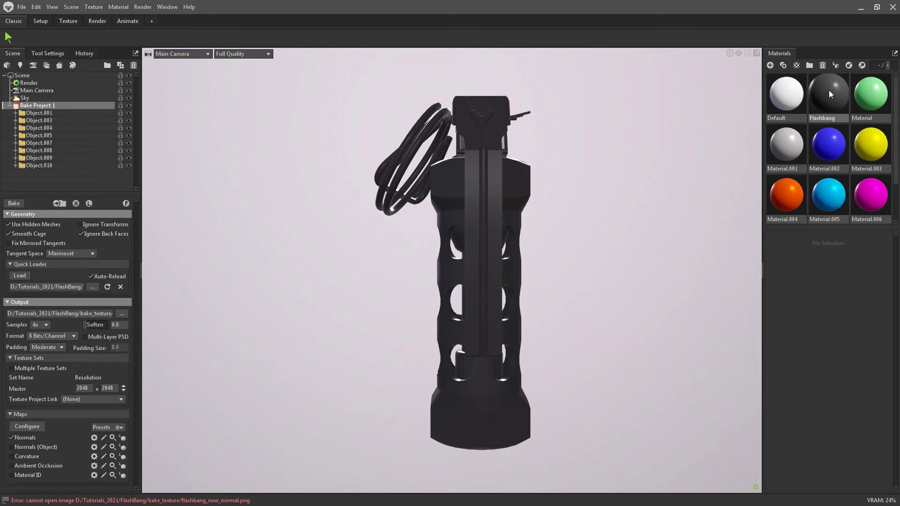
# - Set the Flashbang material's albedo color to white (ffffff)
pyautogui.click(827, 106)
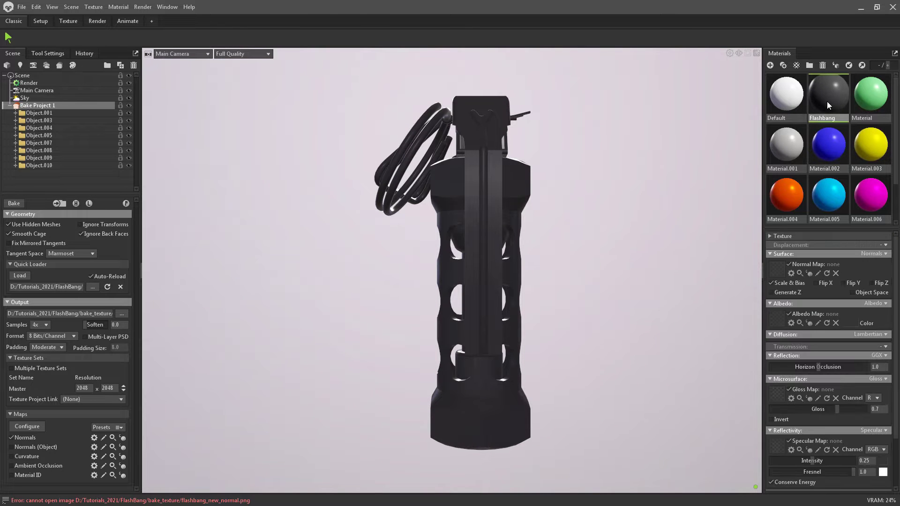
pyautogui.moveTo(285, 265); pyautogui.dragTo(366, 310)
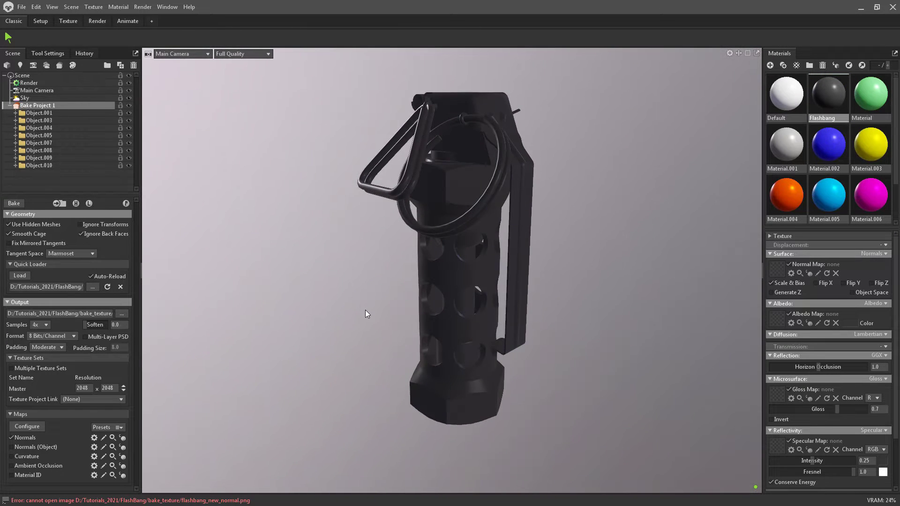
pyautogui.click(854, 323)
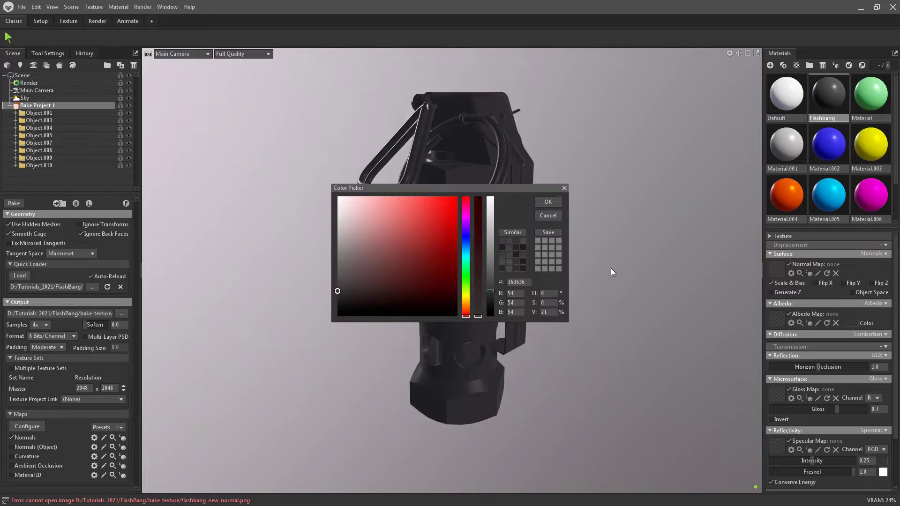
pyautogui.moveTo(491, 291); pyautogui.dragTo(473, 185)
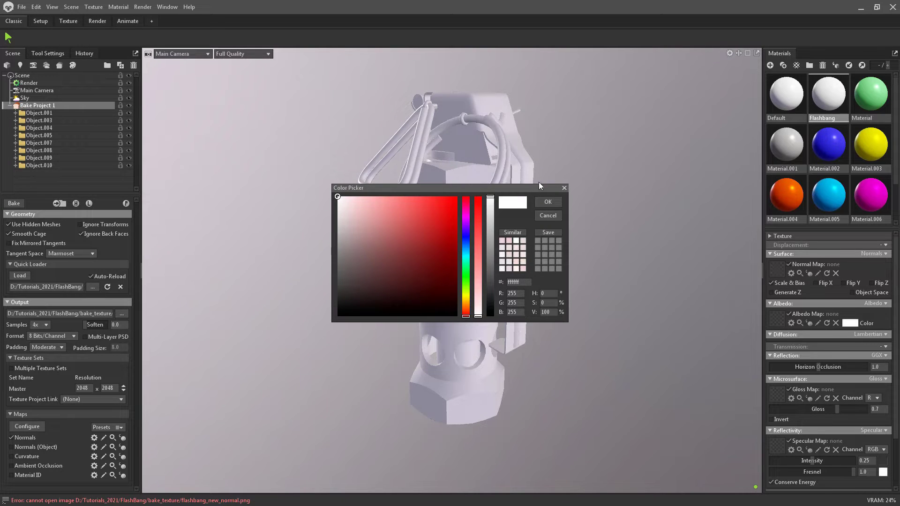
pyautogui.click(547, 202)
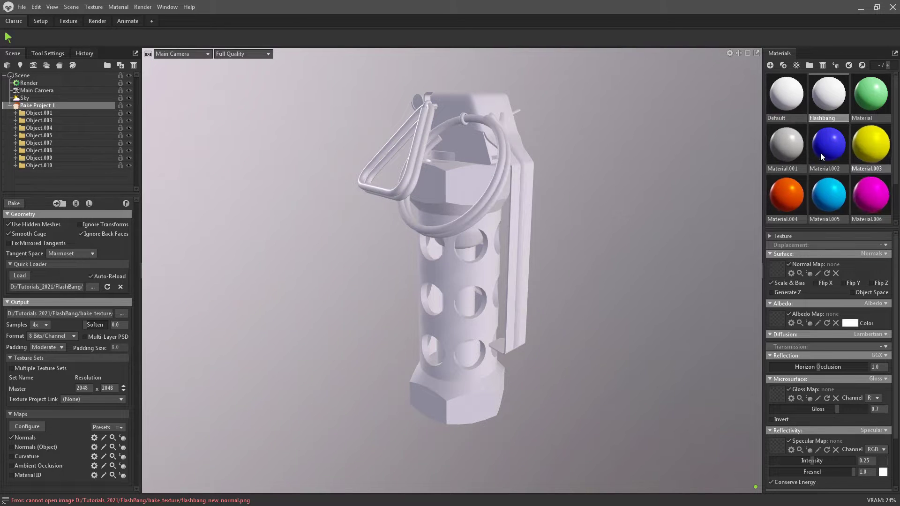
# - Compare the high-poly and low-poly meshes by toggling their visibility, ending with only the low-poly shown
pyautogui.click(76, 203)
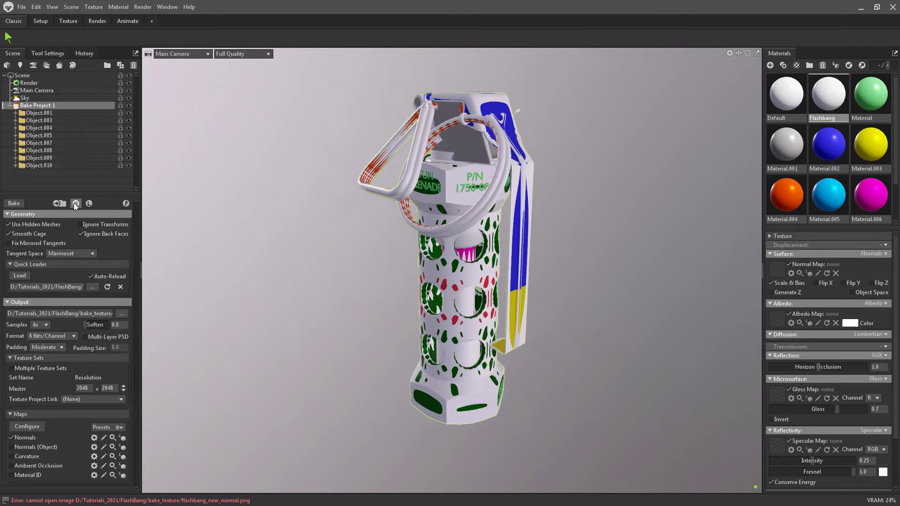
pyautogui.click(90, 204)
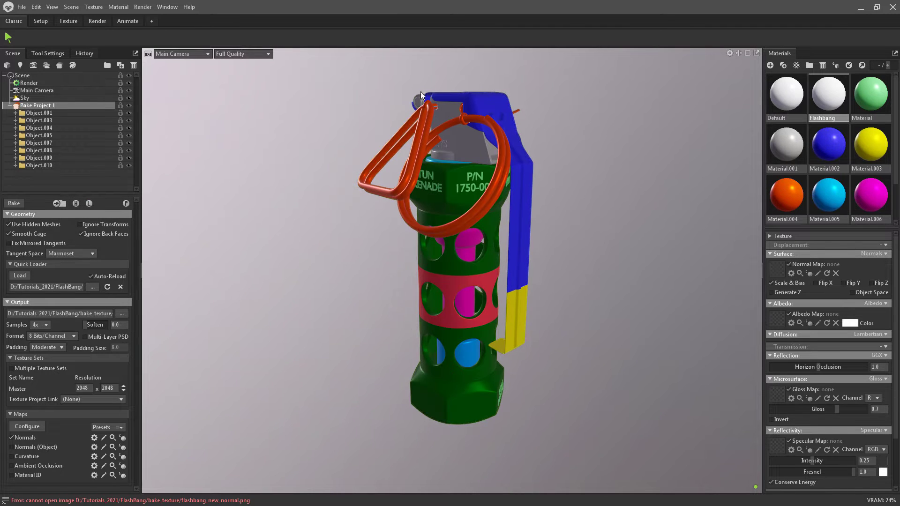
pyautogui.click(88, 203)
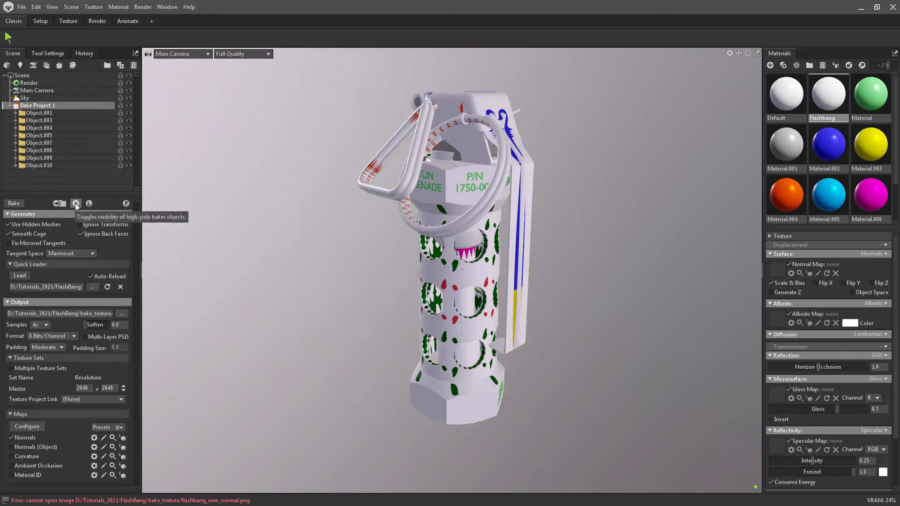
pyautogui.click(76, 203)
# - Switch the Main Camera's lens mode to Orthographic
pyautogui.click(41, 91)
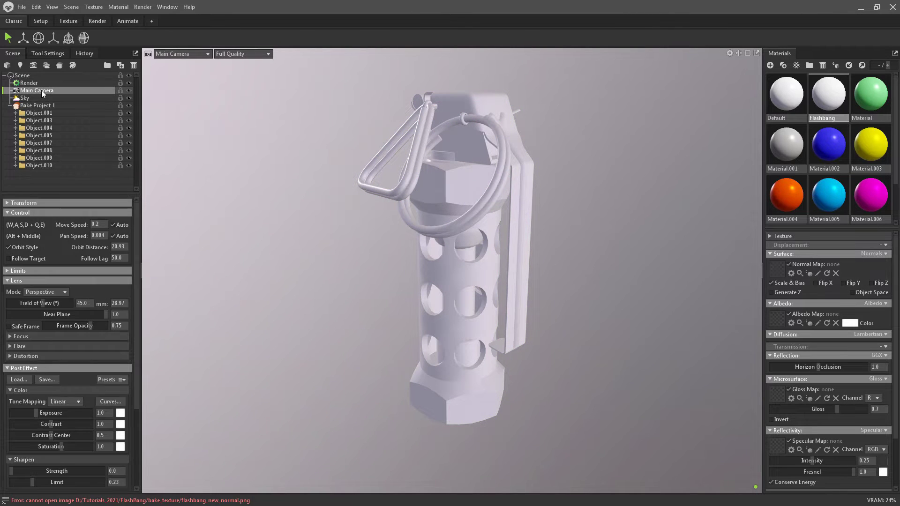
pyautogui.click(40, 292)
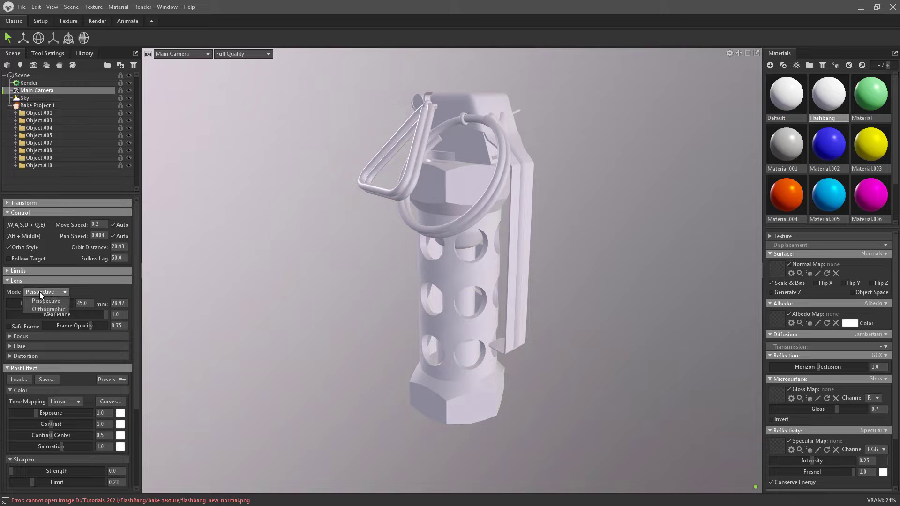
pyautogui.click(44, 309)
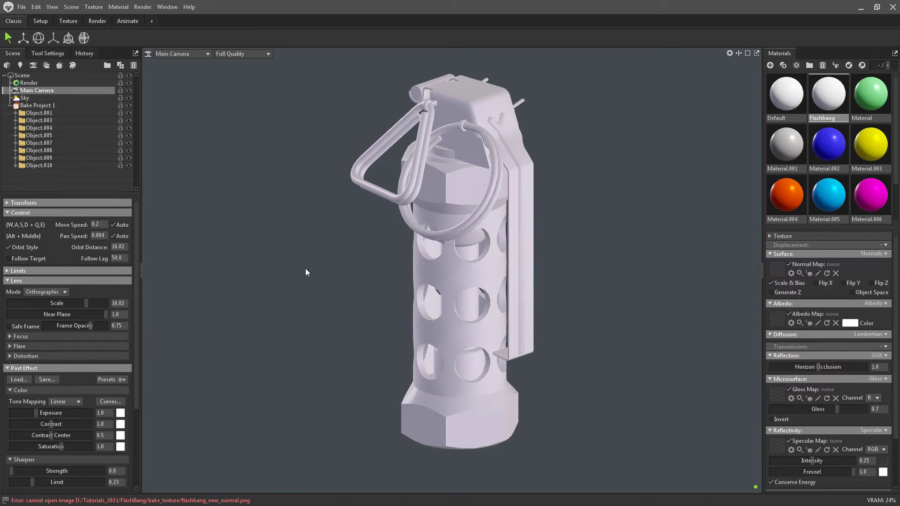
# - Enable the Material ID, Ambient Occlusion, Curvature, Normals (Object) and Position maps for the bake project
pyautogui.click(35, 104)
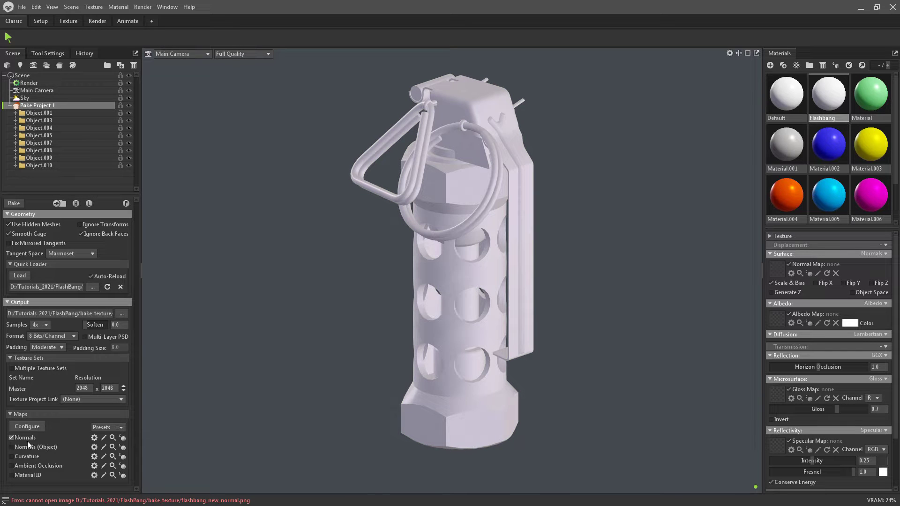
pyautogui.click(20, 475)
pyautogui.click(21, 465)
pyautogui.click(22, 456)
pyautogui.click(28, 447)
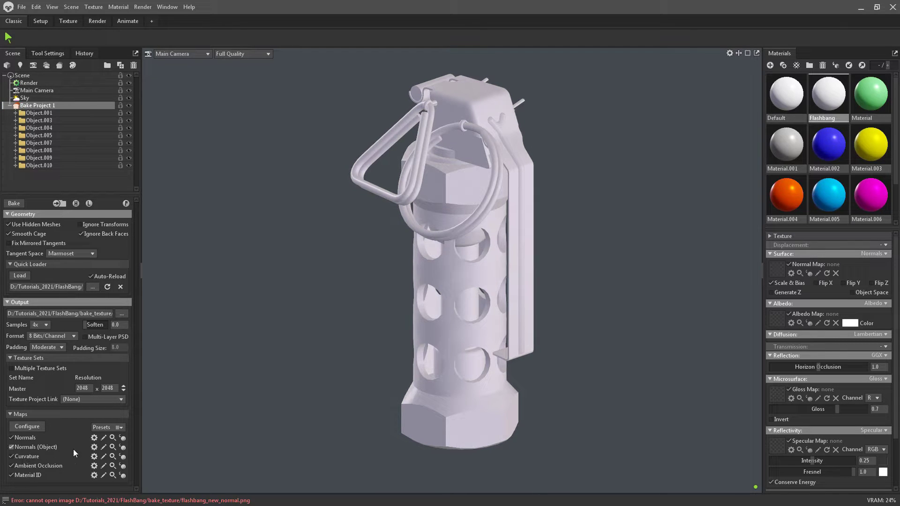
pyautogui.click(26, 426)
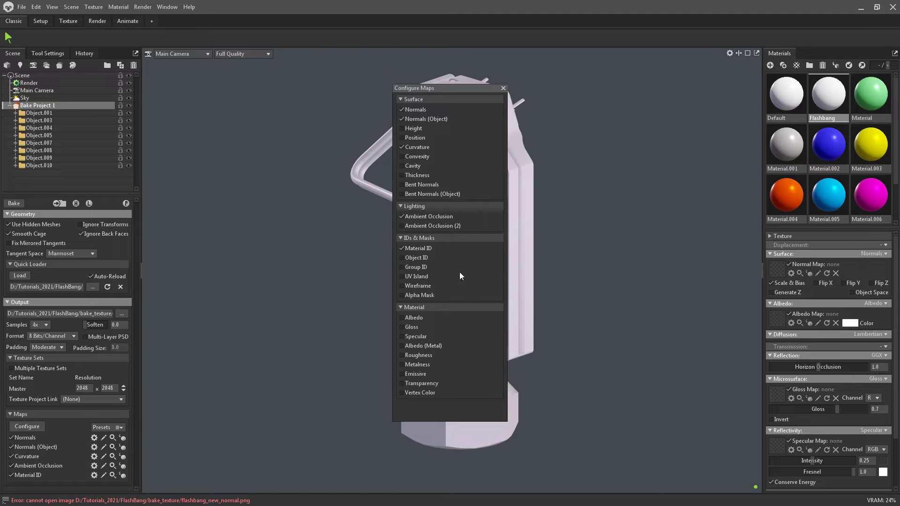
pyautogui.click(415, 137)
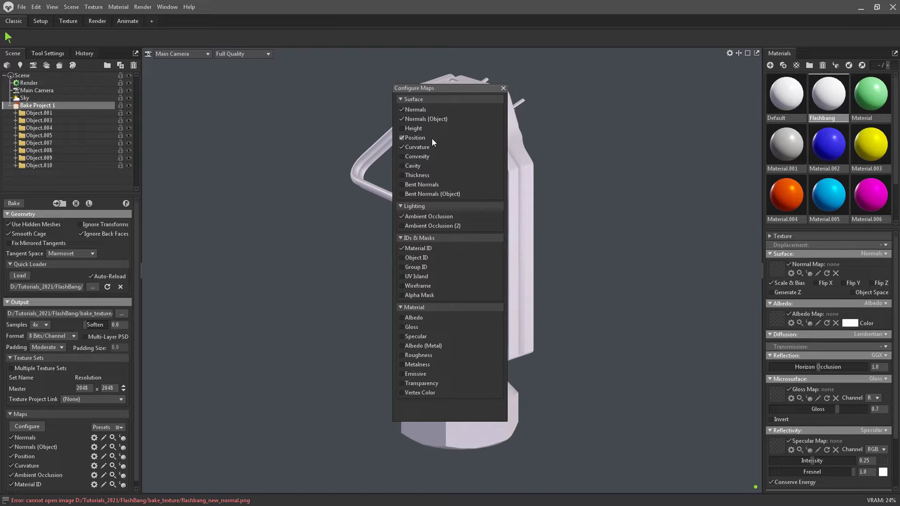
pyautogui.click(503, 88)
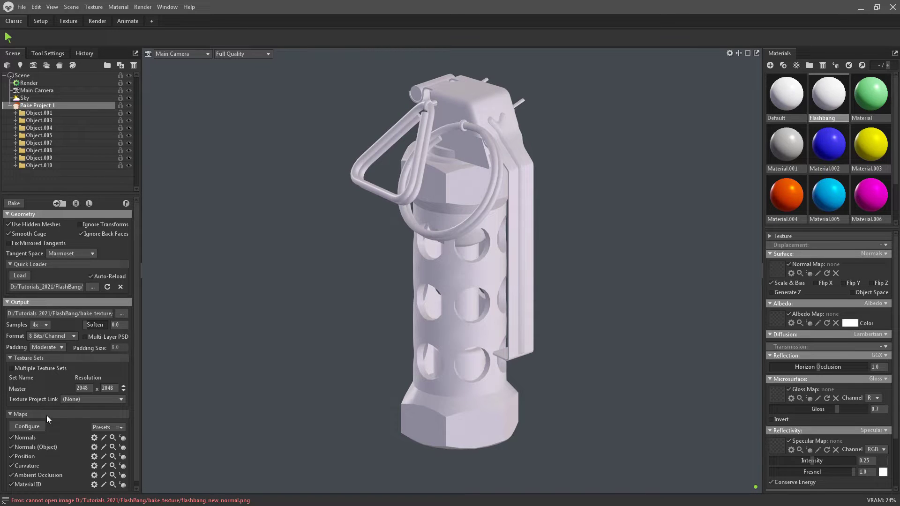
# - Set the bake samples to 16x and the master texture resolution to 4096 x 4096
pyautogui.click(46, 326)
pyautogui.click(43, 351)
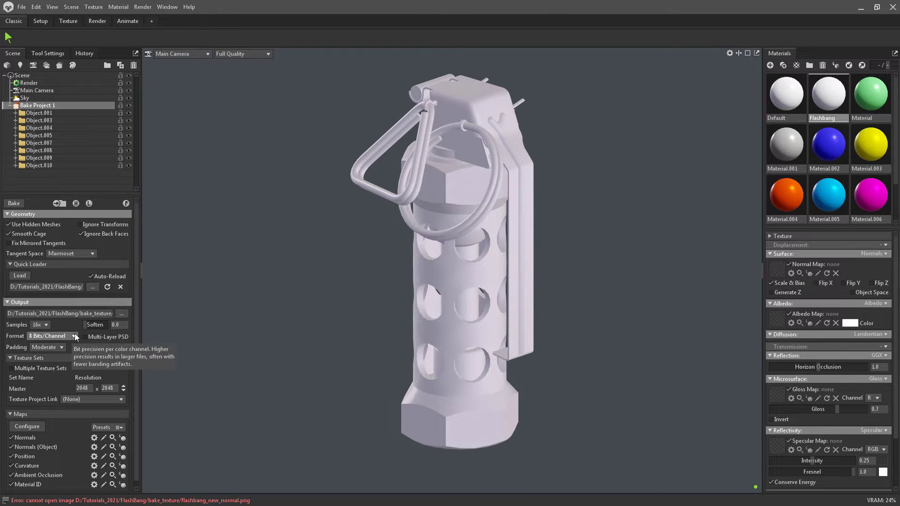
pyautogui.click(124, 387)
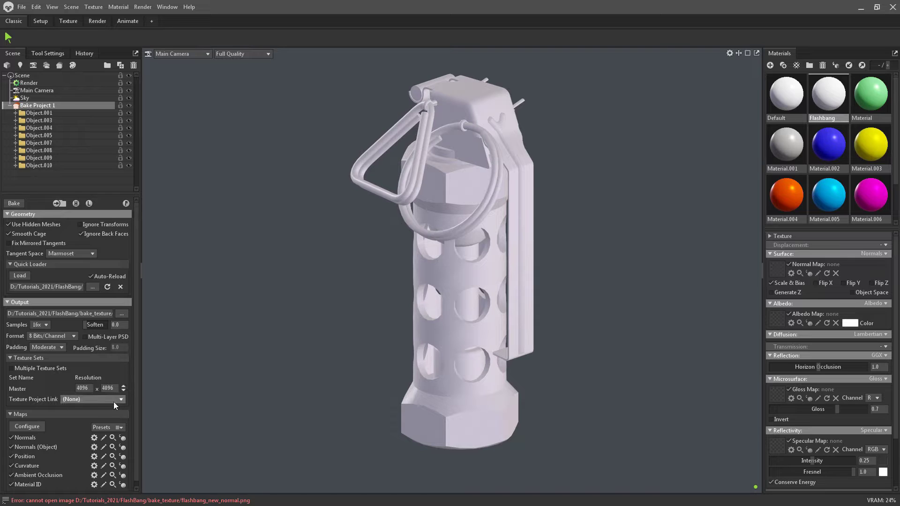
# - Bake the selected maps and preview them on the low-poly grenade
pyautogui.click(126, 204)
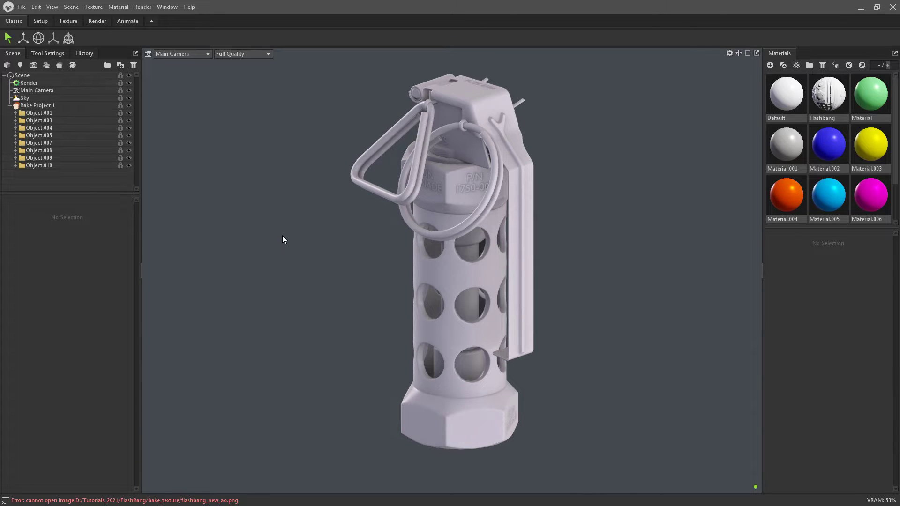
# - Examine the baked details on the grenade's fuze head, rings, perforated body and base from several angles
pyautogui.moveTo(308, 192); pyautogui.dragTo(317, 229)
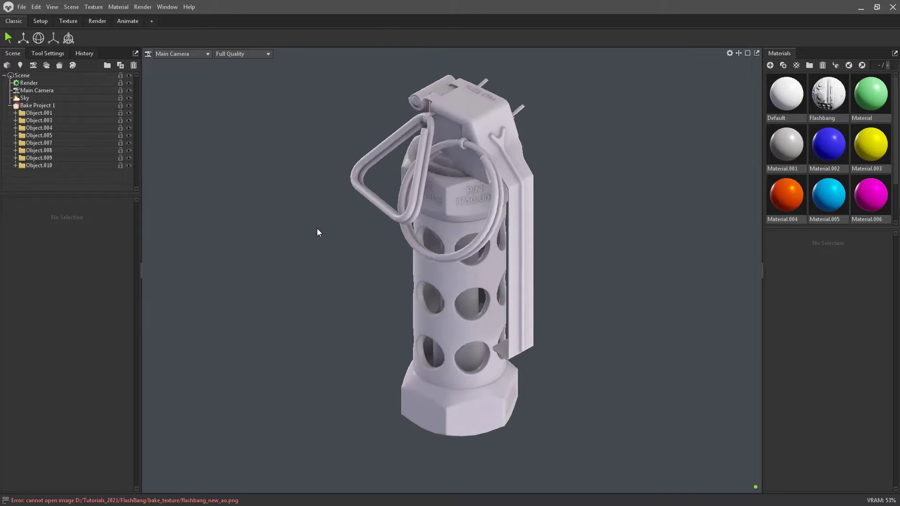
pyautogui.scroll(5, 476, 105)
pyautogui.moveTo(476, 111); pyautogui.dragTo(415, 361, button='middle')
pyautogui.moveTo(441, 220); pyautogui.dragTo(441, 249, button='middle')
pyautogui.moveTo(442, 250); pyautogui.dragTo(516, 181)
pyautogui.moveTo(515, 181); pyautogui.dragTo(556, 170, button='middle')
pyautogui.scroll(-3, 555, 170)
pyautogui.moveTo(474, 436); pyautogui.dragTo(484, 185, button='middle')
pyautogui.moveTo(485, 186); pyautogui.dragTo(407, 308)
pyautogui.moveTo(564, 126); pyautogui.dragTo(452, 408, button='middle')
pyautogui.moveTo(453, 407); pyautogui.dragTo(350, 257)
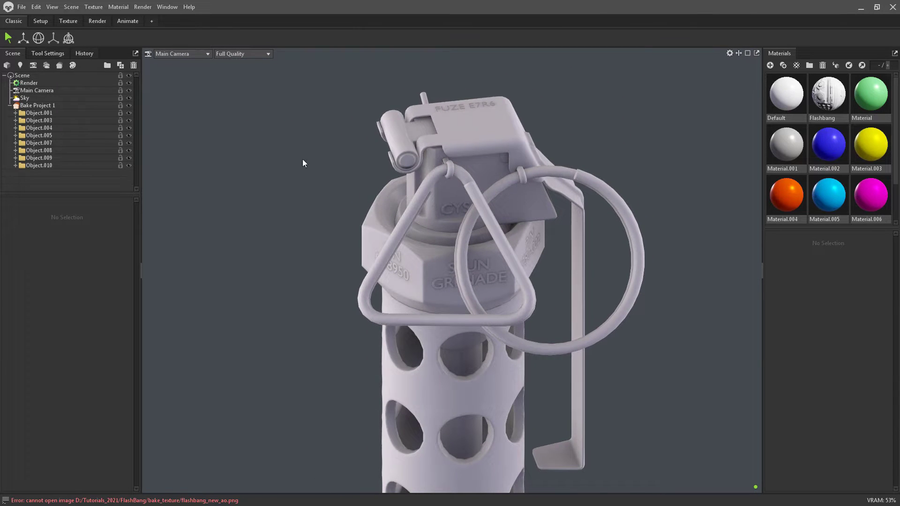
# - Save the scene as FlashBang_new in the bake_texture folder
pyautogui.click(47, 105)
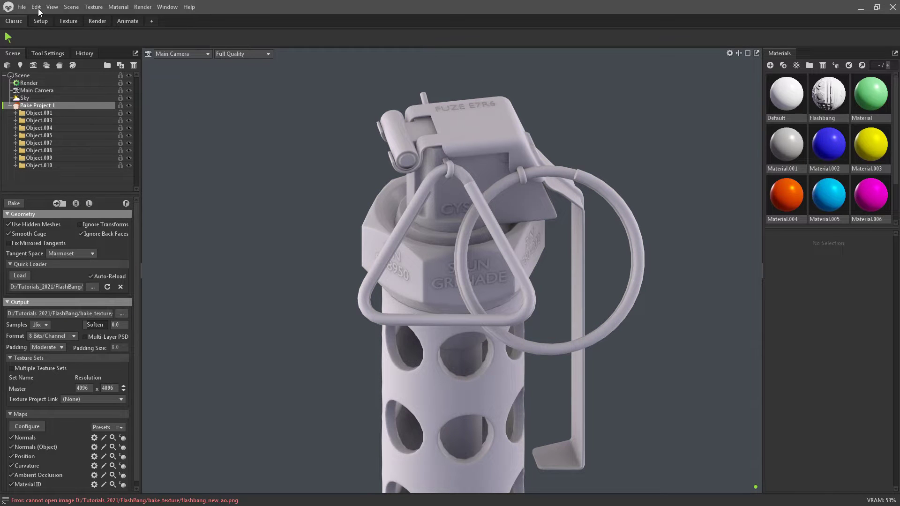
pyautogui.click(22, 7)
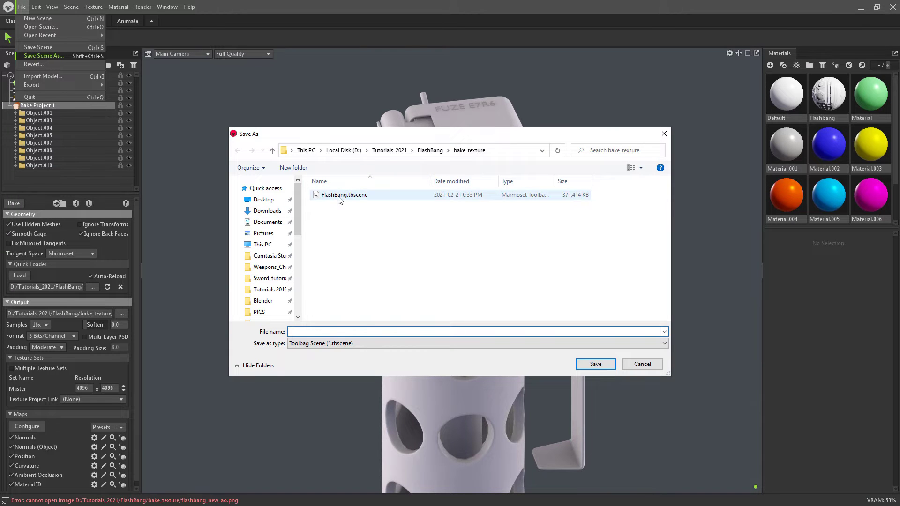
pyautogui.click(339, 197)
pyautogui.click(316, 331)
pyautogui.moveTo(316, 331); pyautogui.dragTo(370, 328)
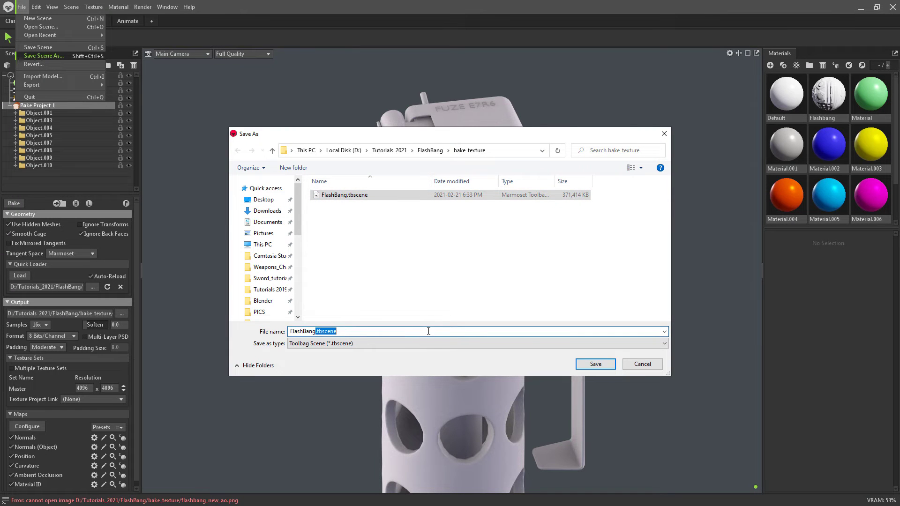
pyautogui.write('_new')
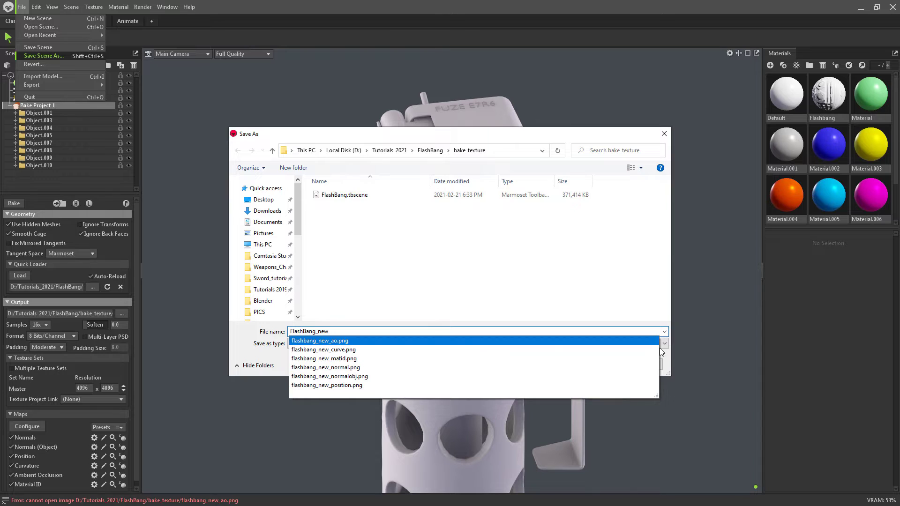
pyautogui.click(596, 367)
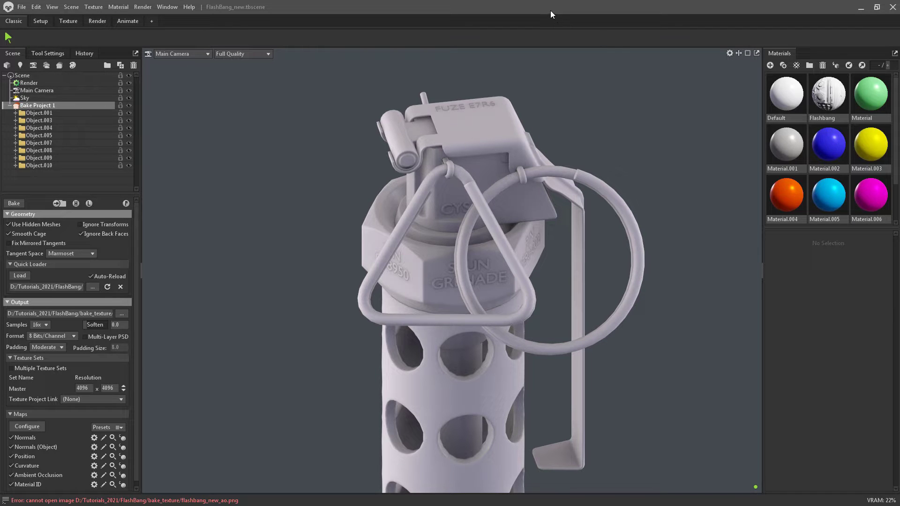
# - Bake the project's maps again and view each output image, from Normals through Material ID
pyautogui.click(10, 205)
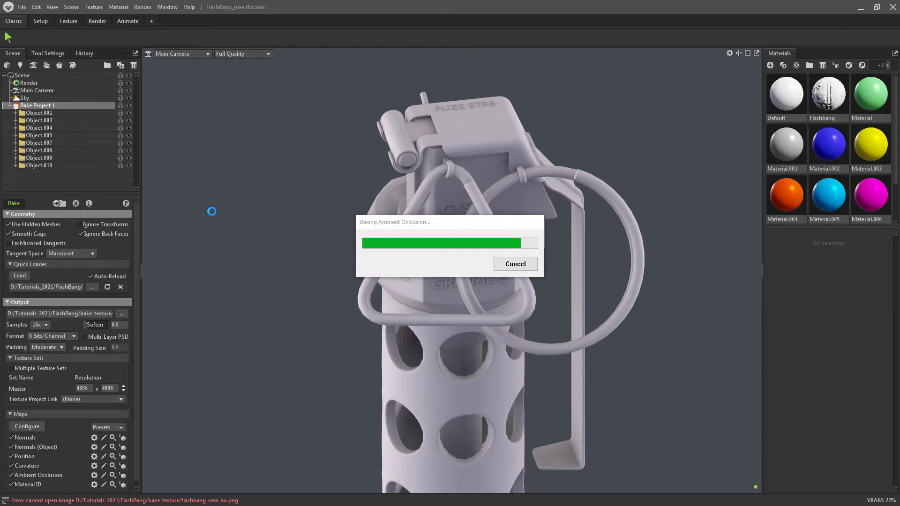
pyautogui.click(111, 437)
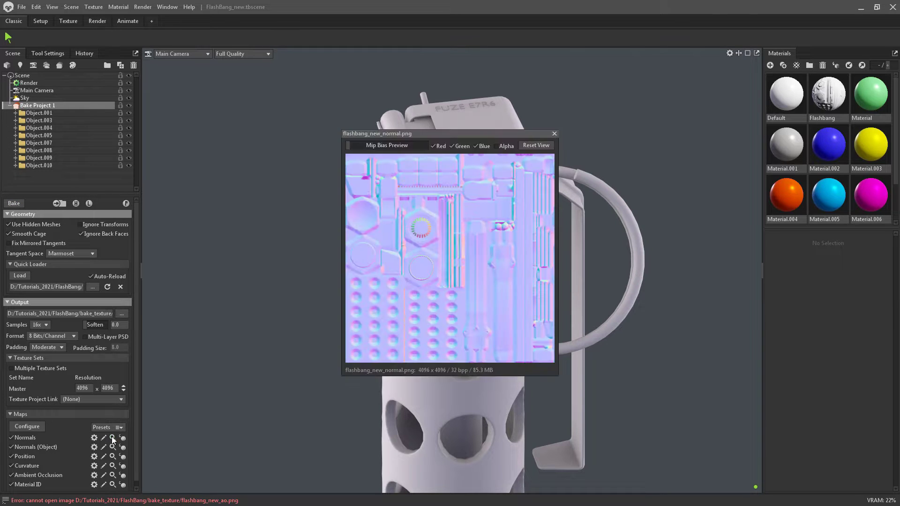
pyautogui.click(112, 447)
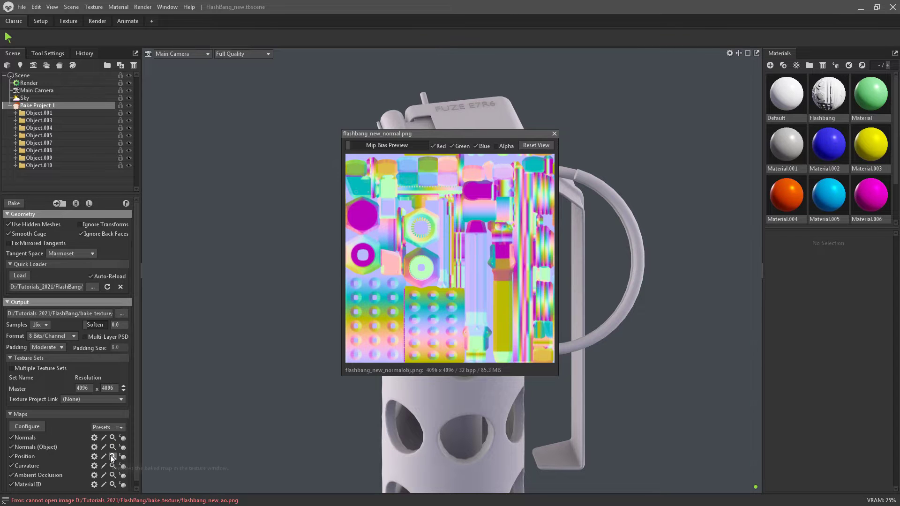
pyautogui.click(111, 455)
pyautogui.click(112, 465)
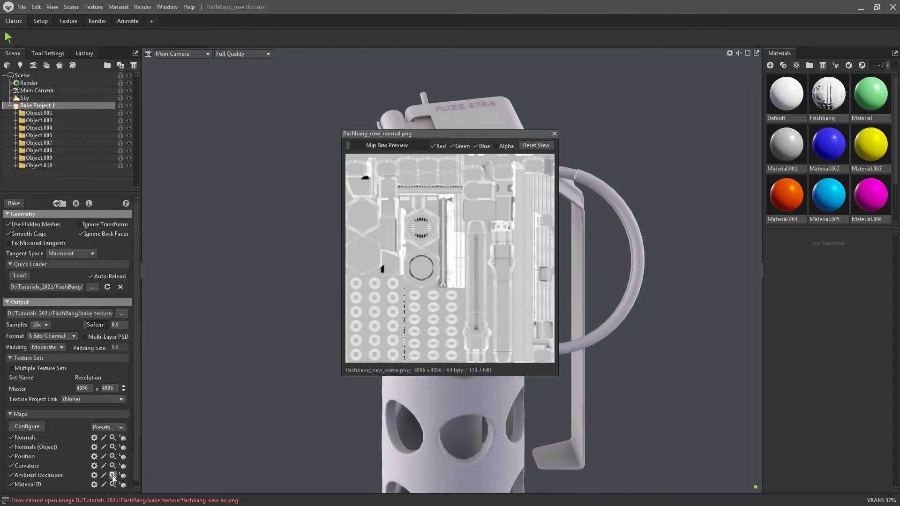
pyautogui.click(111, 476)
pyautogui.click(113, 485)
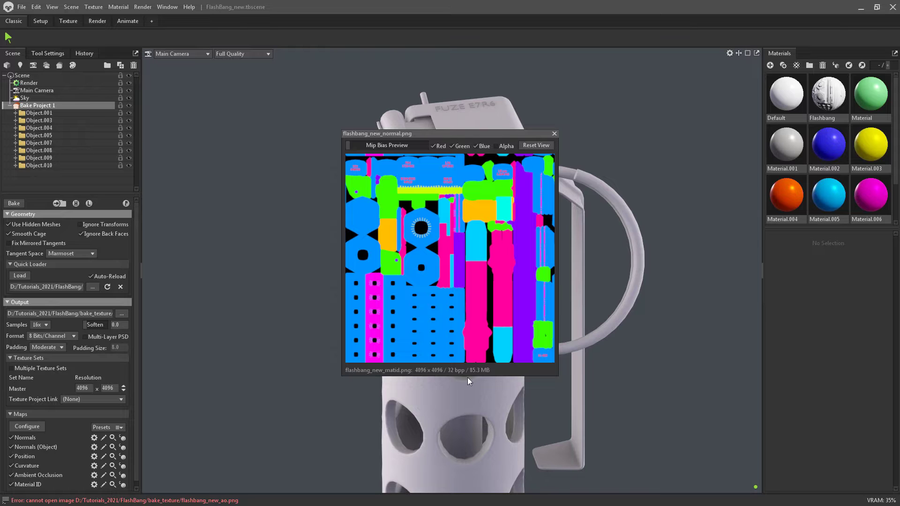
pyautogui.click(554, 134)
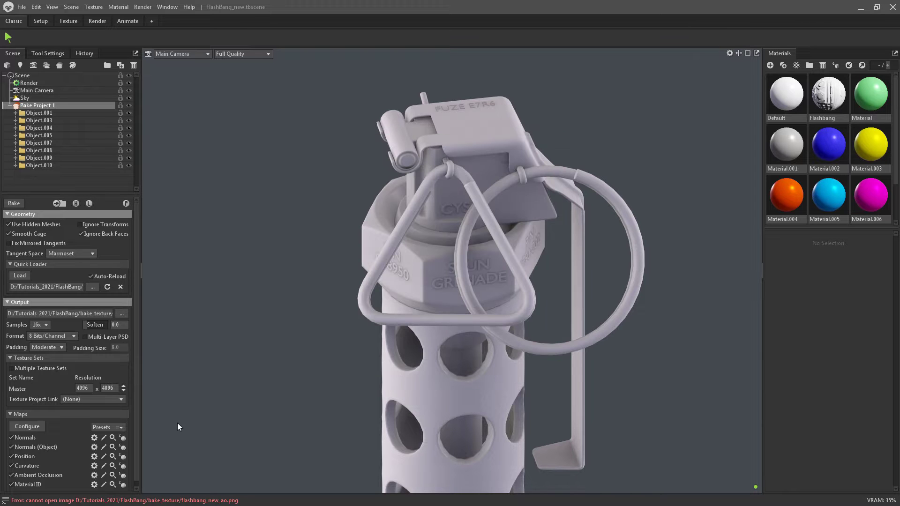
# - Preview the baked Normals and Ambient Occlusion maps on the grenade, and restore the normal shaded display
pyautogui.click(122, 439)
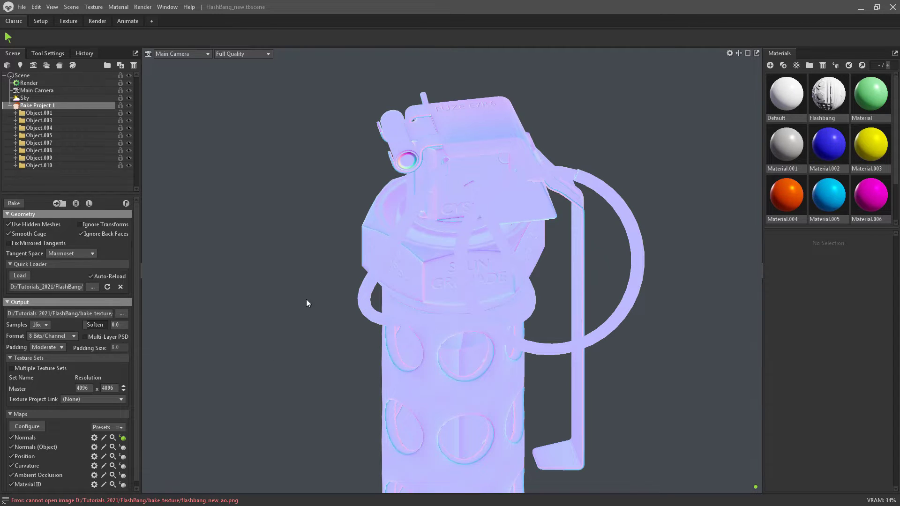
pyautogui.moveTo(307, 302); pyautogui.dragTo(333, 308)
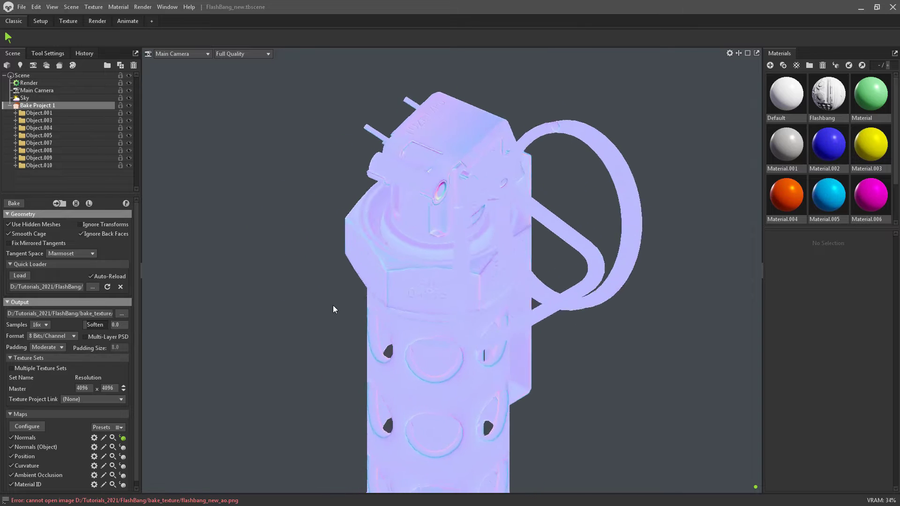
pyautogui.click(123, 476)
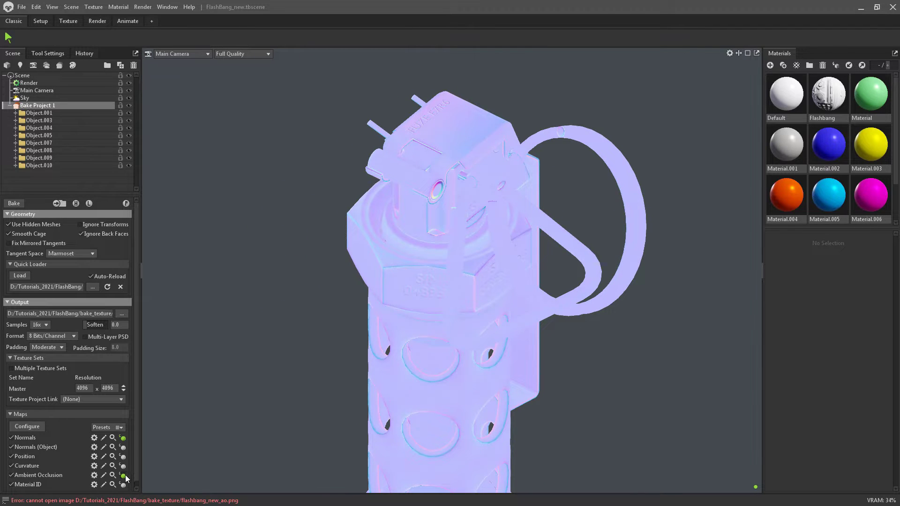
pyautogui.moveTo(277, 354); pyautogui.dragTo(241, 340)
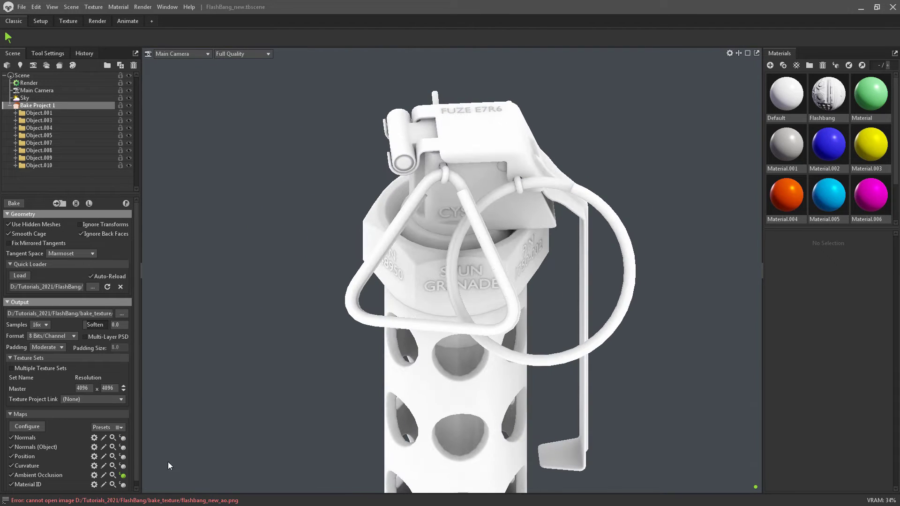
pyautogui.click(123, 476)
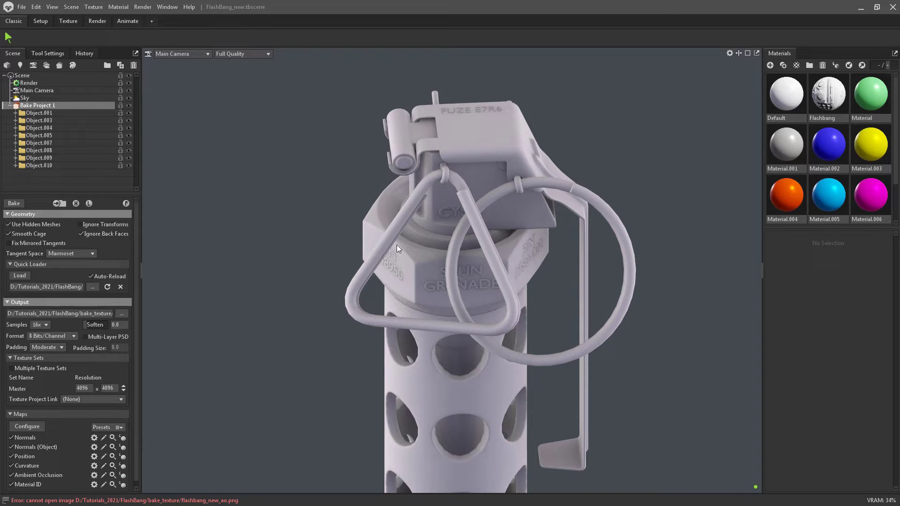
# - Set the cage Max Offset of Object.005's Low group to 0.222
pyautogui.click(502, 133)
pyautogui.press('f')
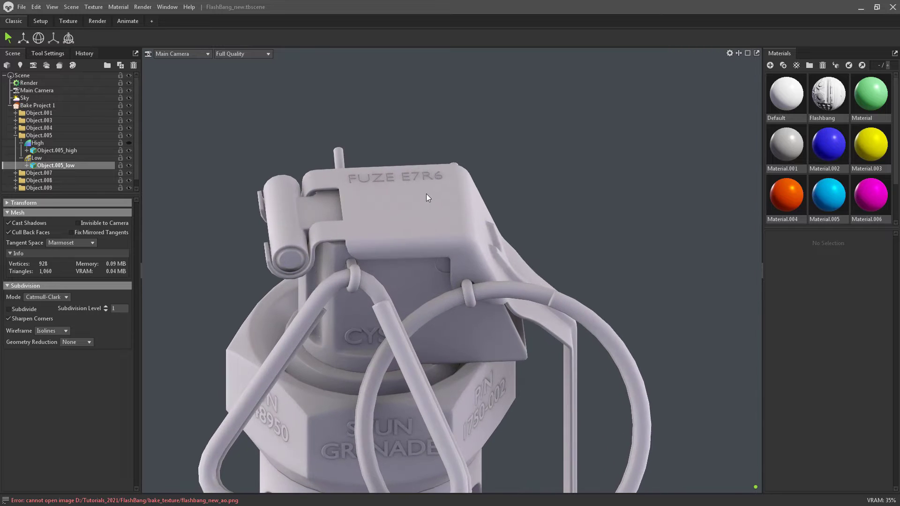
pyautogui.click(35, 157)
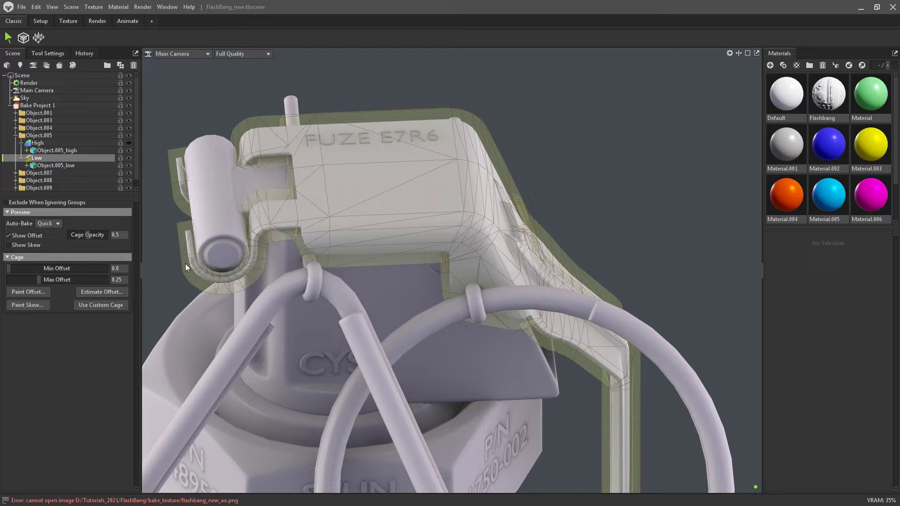
pyautogui.moveTo(39, 279)
pyautogui.mouseDown()
pyautogui.moveTo(26, 279)
pyautogui.moveTo(39, 280)
pyautogui.mouseUp()
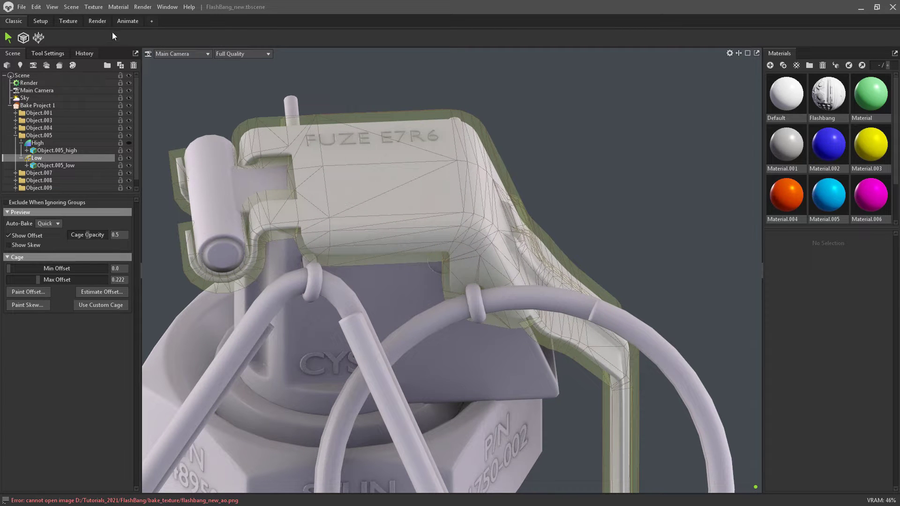
# - Switch to the Texture workspace and create a new texture project in the scene
pyautogui.click(64, 21)
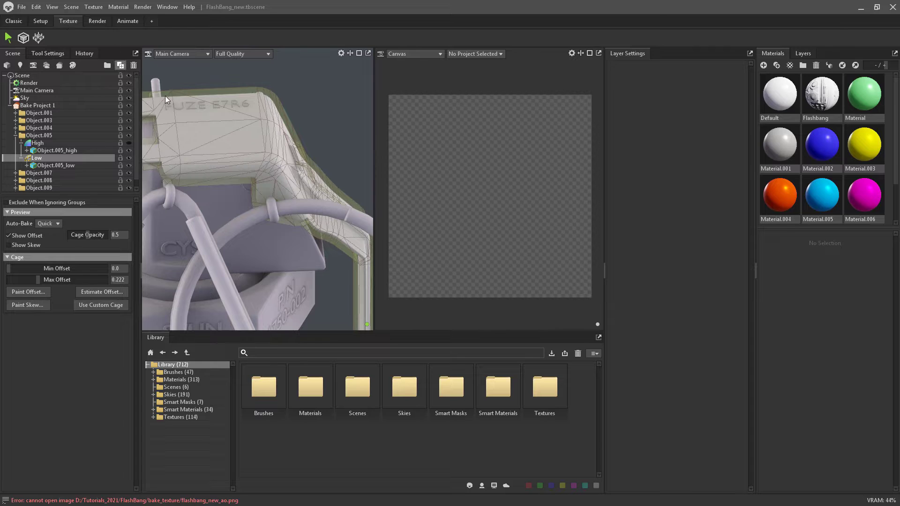
pyautogui.click(221, 161)
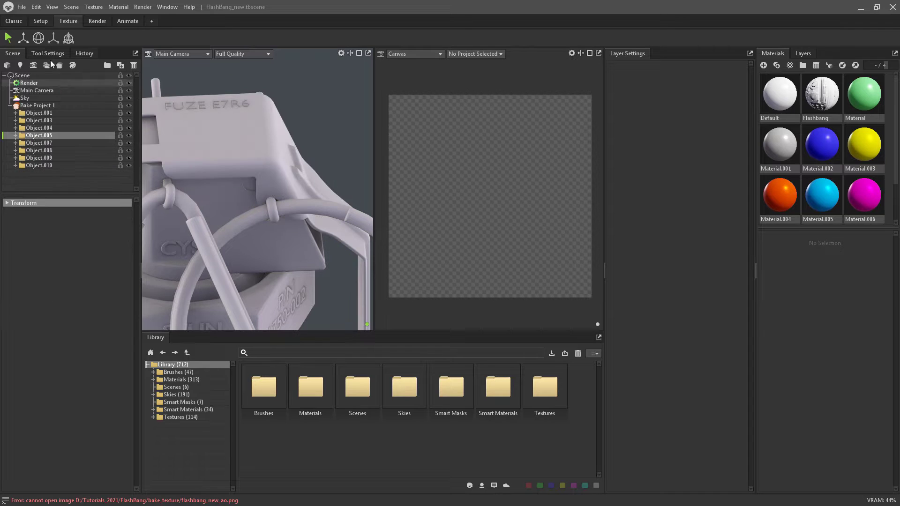
pyautogui.click(75, 66)
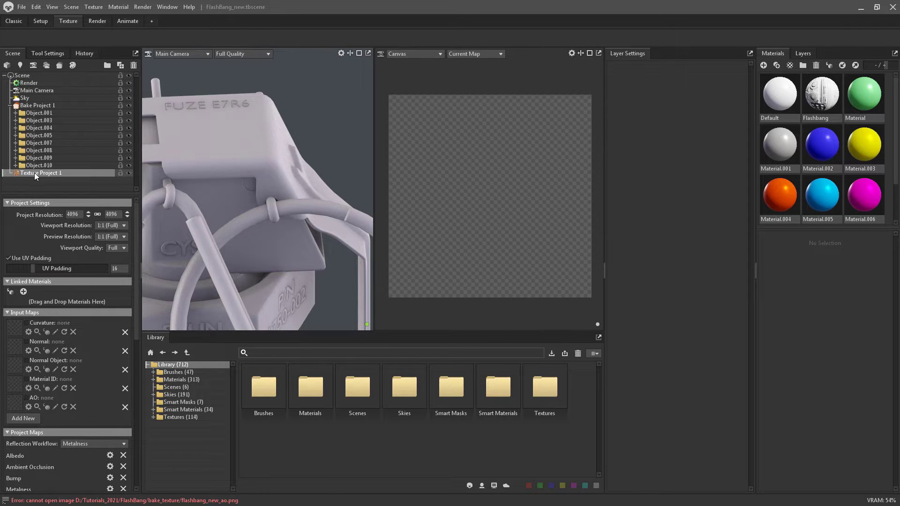
# - Link the Flashbang material to the texture project
pyautogui.scroll(-4, 268, 168)
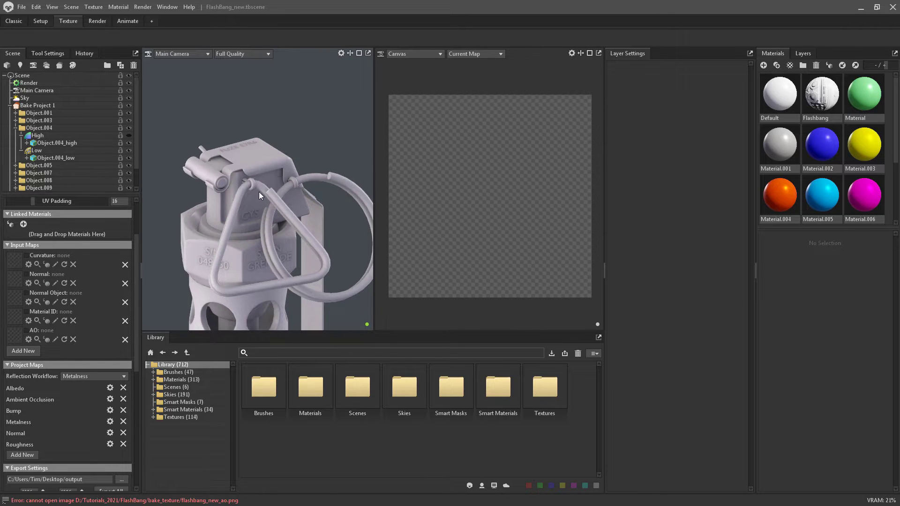
pyautogui.moveTo(259, 192); pyautogui.dragTo(236, 60, button='middle')
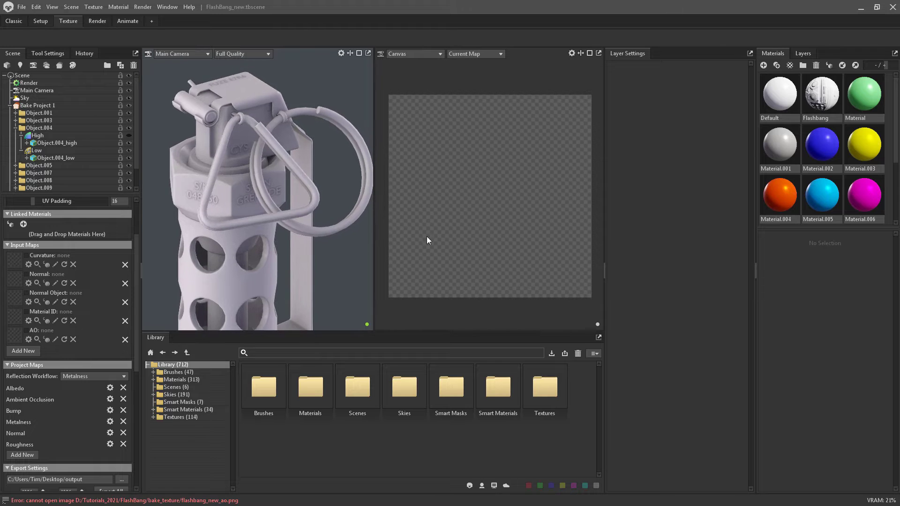
pyautogui.click(819, 105)
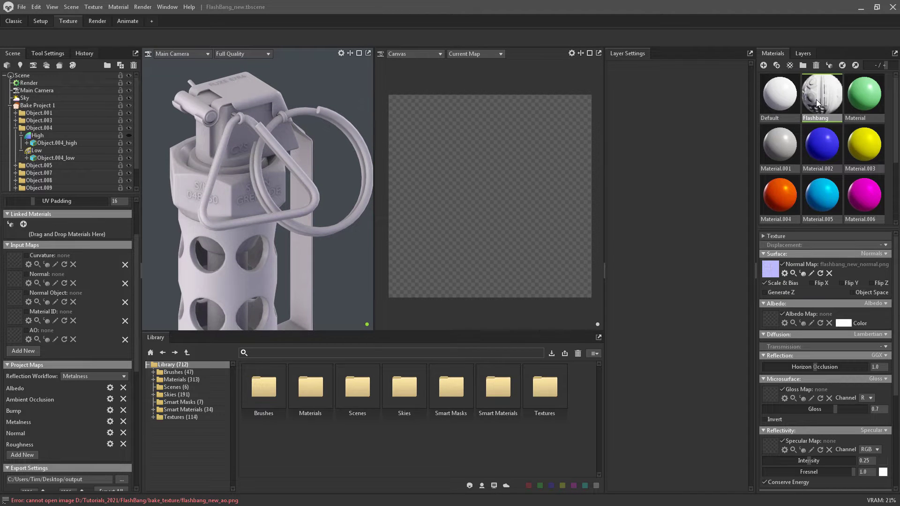
pyautogui.click(10, 225)
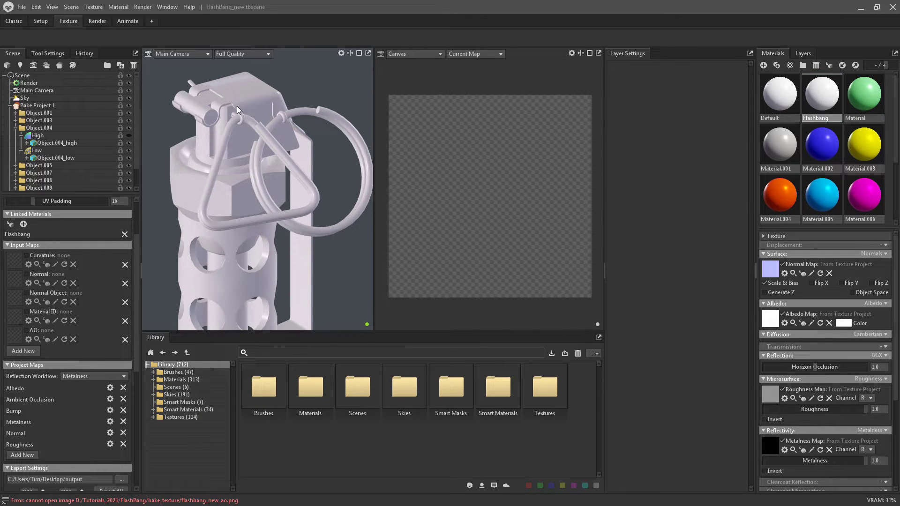
# - Load flashbang_new_curve.png as the texture project's Curvature input map and flashbang_new_normal.png as its Normal input map
pyautogui.click(15, 257)
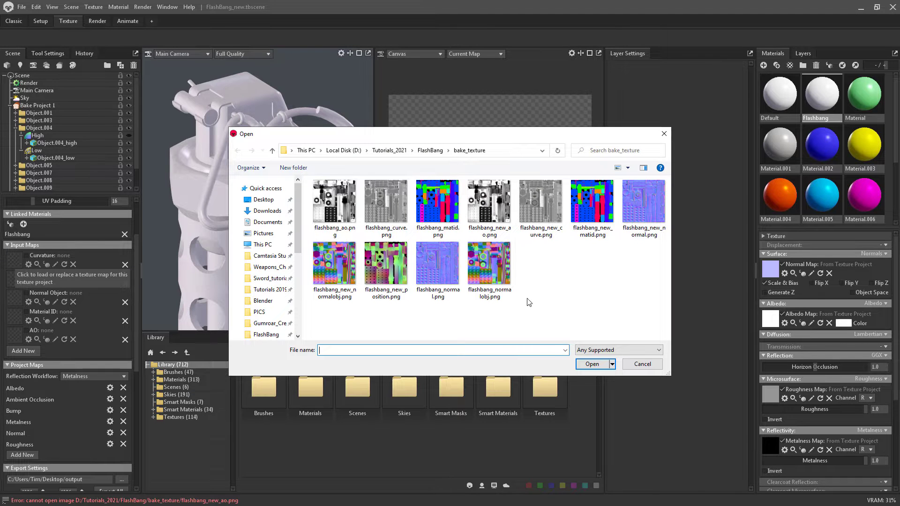
pyautogui.doubleClick(548, 206)
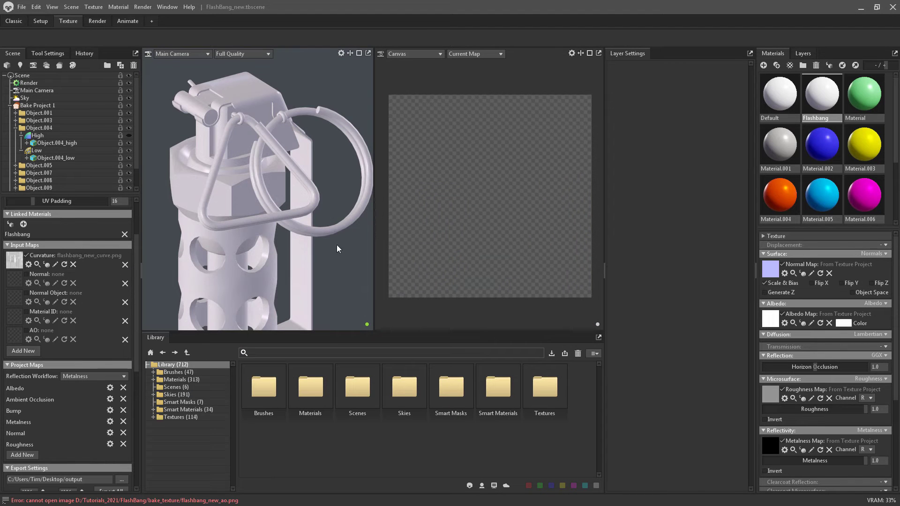
pyautogui.click(15, 280)
pyautogui.doubleClick(626, 218)
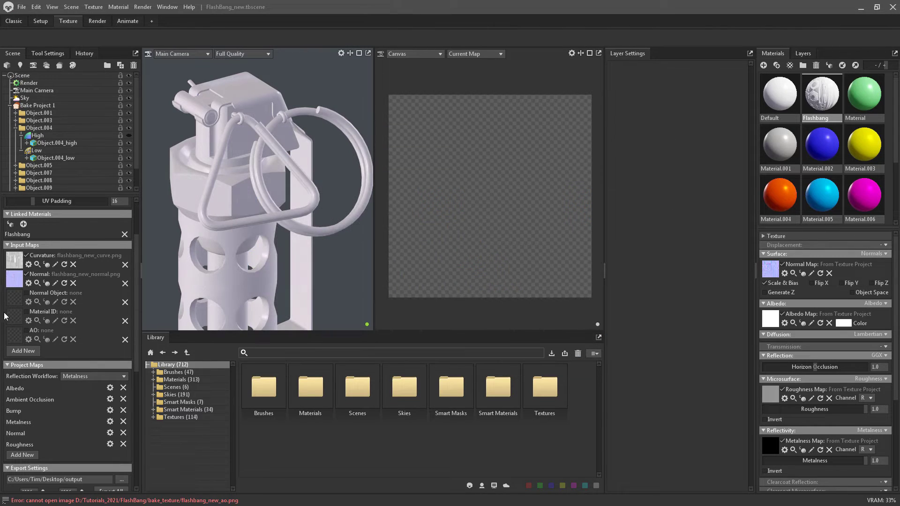
# - Assign flashbang_new_normalobj.png, flashbang_new_matid.png and flashbang_new_ao.png to the Normal Object, Material ID and AO input maps
pyautogui.click(15, 300)
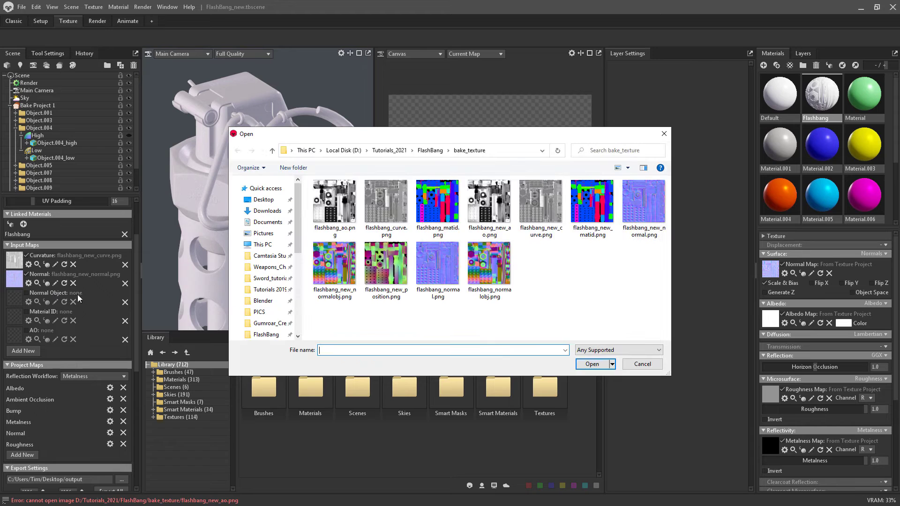
pyautogui.doubleClick(332, 274)
pyautogui.click(14, 321)
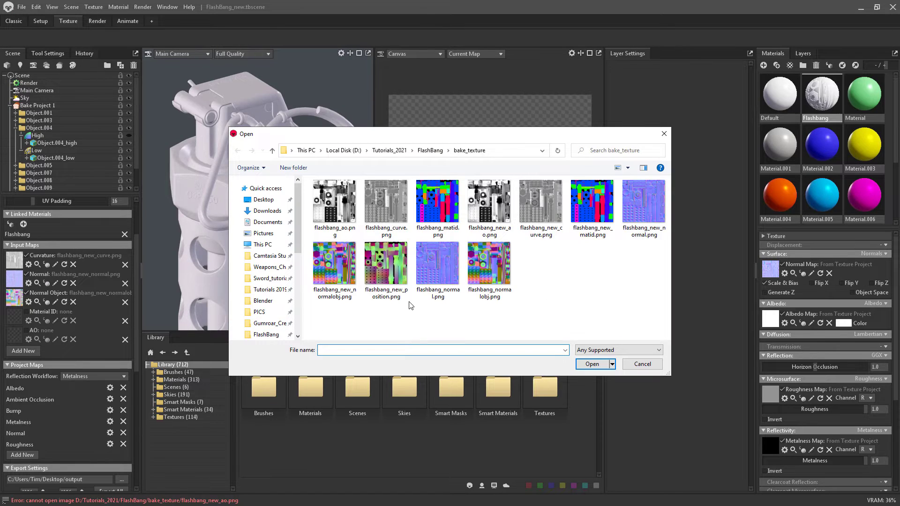
pyautogui.doubleClick(594, 212)
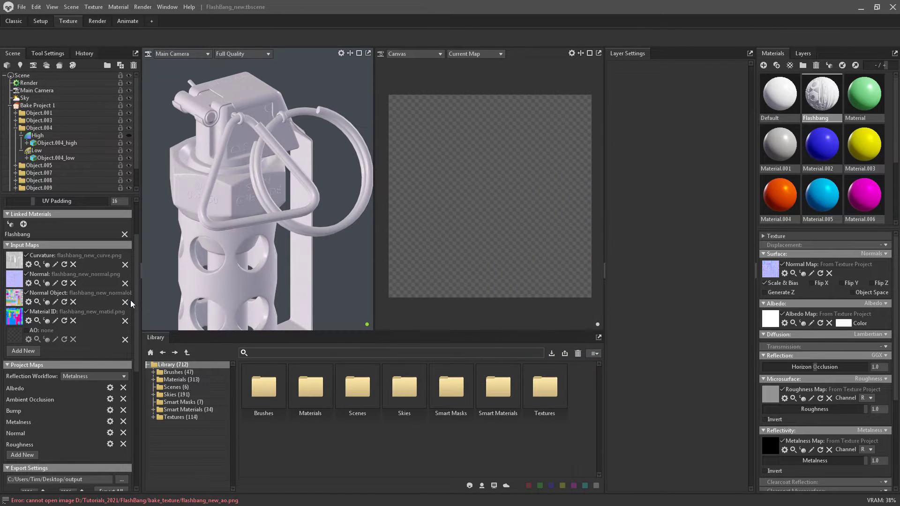
pyautogui.click(13, 340)
pyautogui.doubleClick(489, 206)
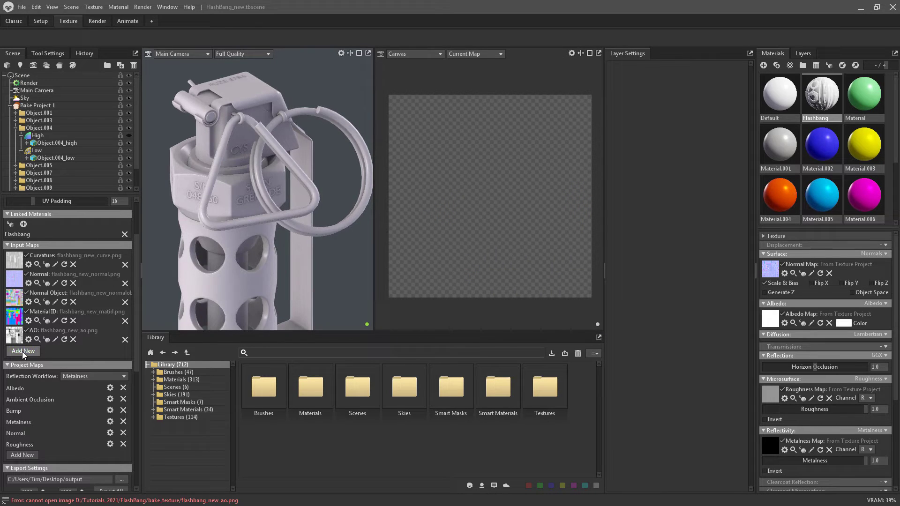
# - Review the texture project's available input map types, its output maps and export settings, and the map channels offered for layers
pyautogui.click(22, 351)
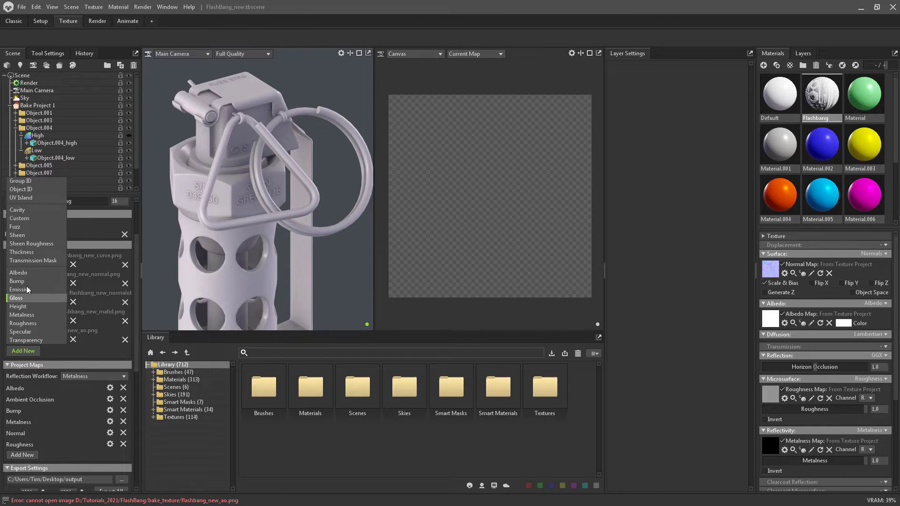
pyautogui.click(70, 359)
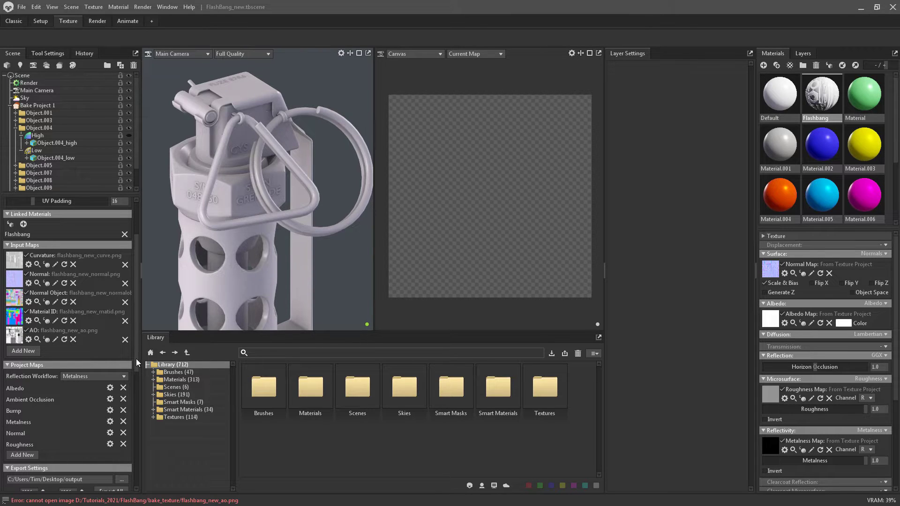
pyautogui.moveTo(136, 358); pyautogui.dragTo(123, 480)
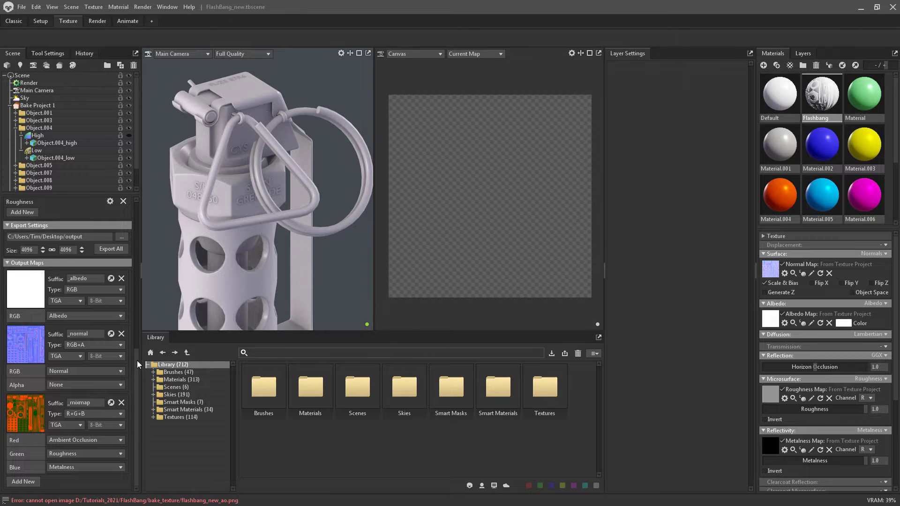
pyautogui.moveTo(137, 361); pyautogui.dragTo(143, 204)
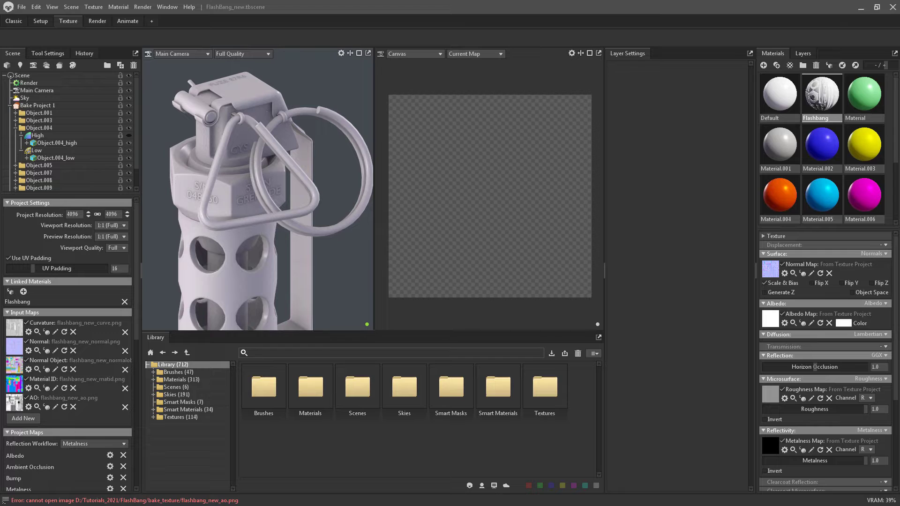
pyautogui.click(803, 53)
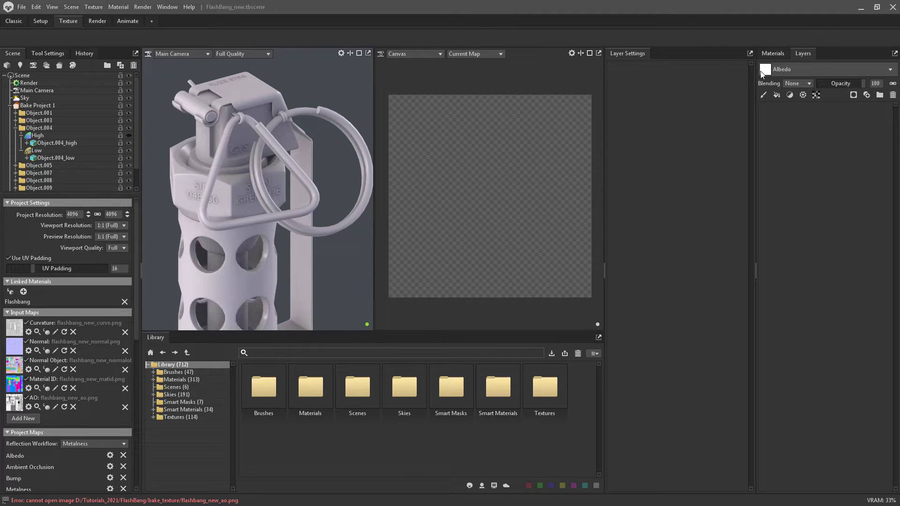
pyautogui.click(765, 71)
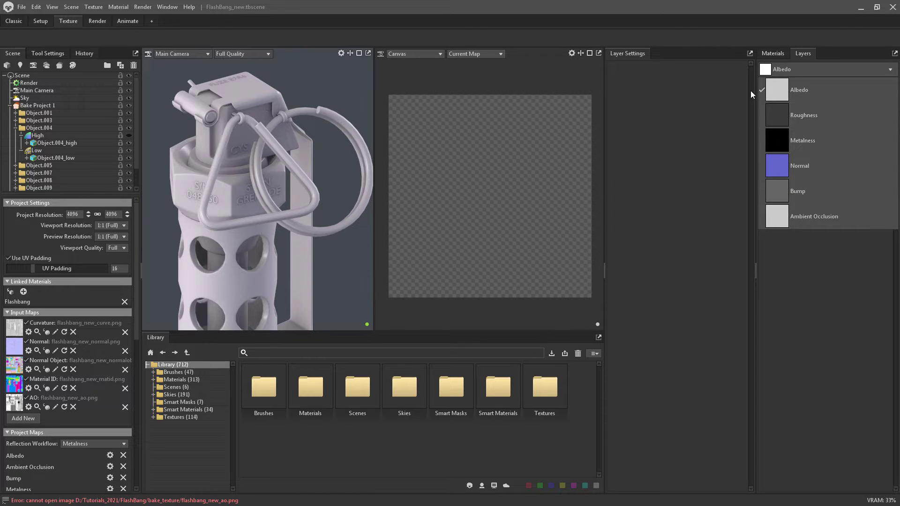
pyautogui.click(796, 281)
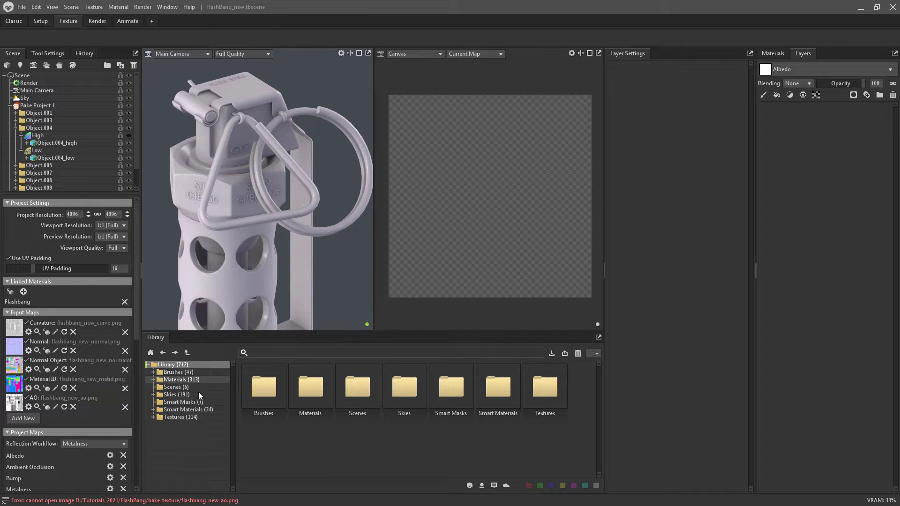
# - Browse the library's Materials categories and show the Metal materials
pyautogui.click(188, 380)
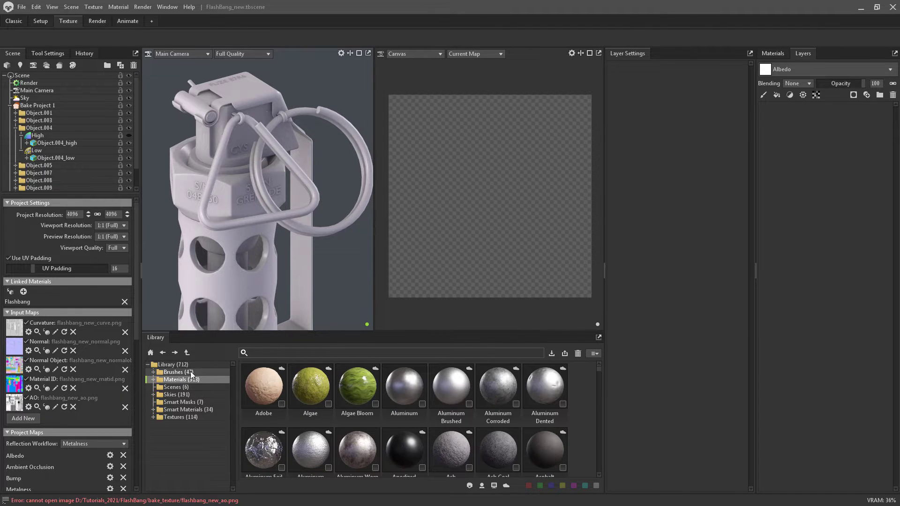
pyautogui.click(153, 379)
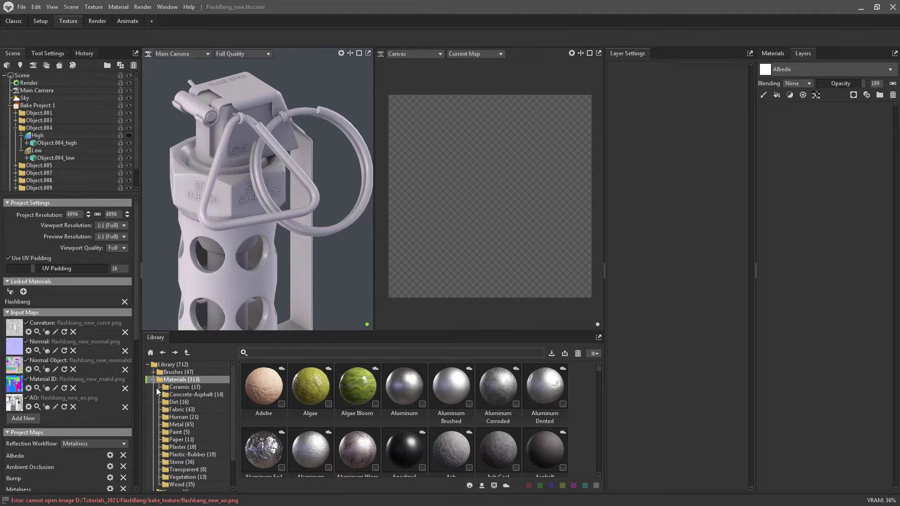
pyautogui.moveTo(600, 369); pyautogui.dragTo(577, 365)
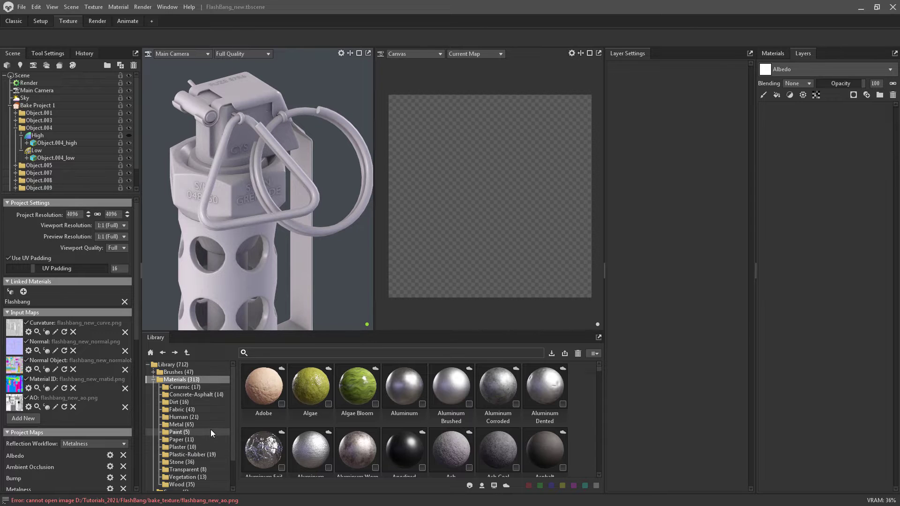
pyautogui.click(186, 424)
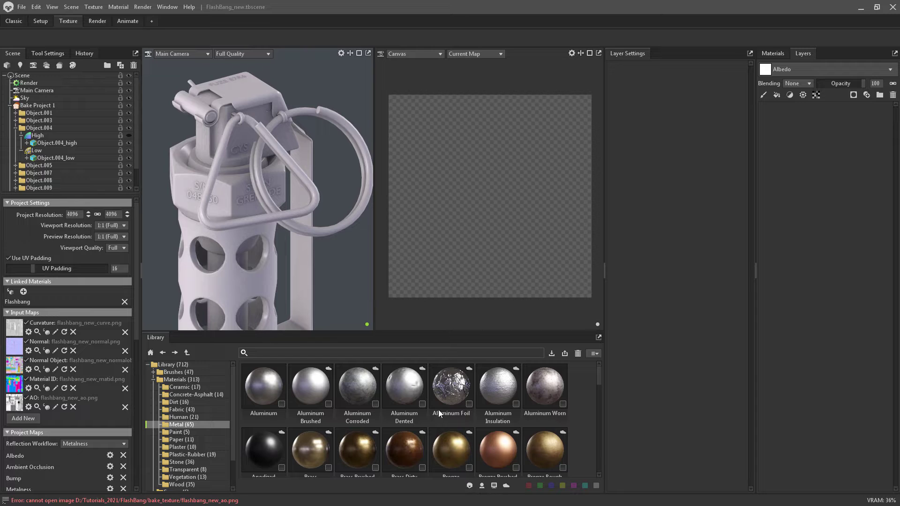
# - Try the Aluminum Dented material as a layer on the grenade, inspect it up close and delete the layer
pyautogui.click(404, 387)
pyautogui.moveTo(398, 391); pyautogui.dragTo(808, 141)
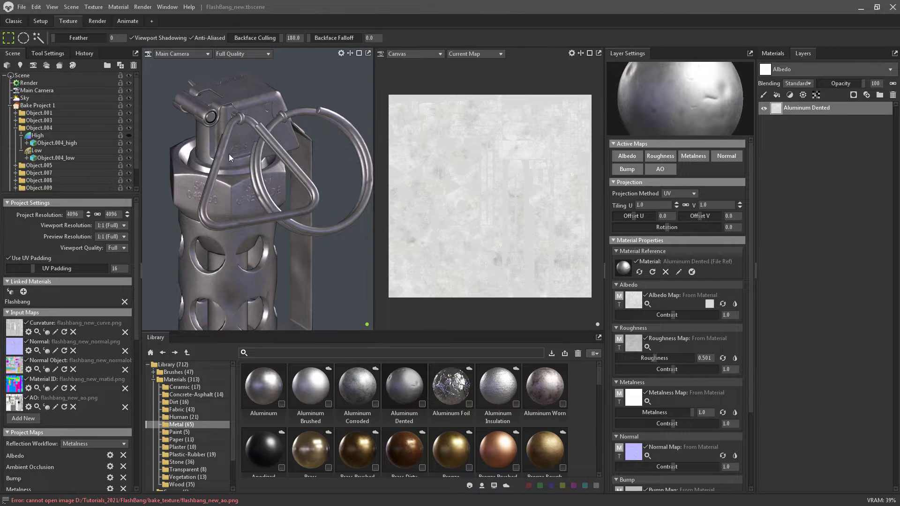
pyautogui.scroll(5, 215, 158)
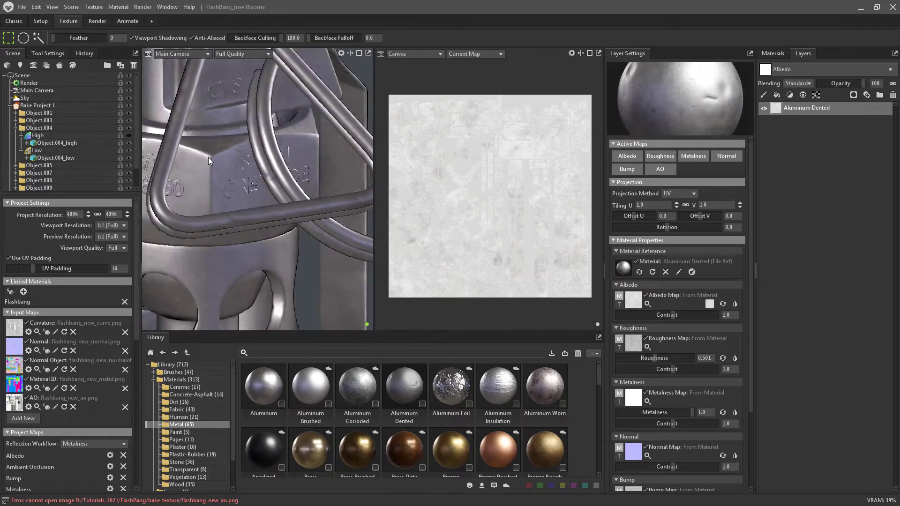
pyautogui.moveTo(208, 157); pyautogui.dragTo(366, 180)
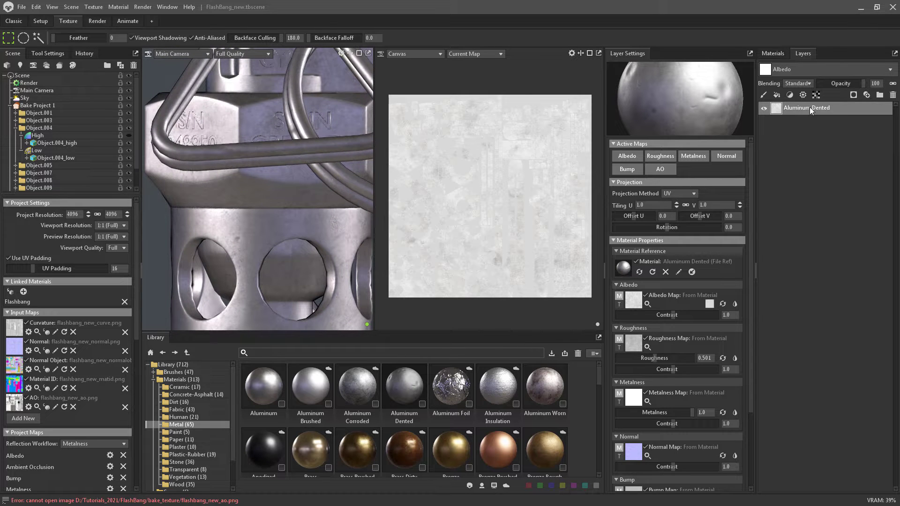
pyautogui.press('Delete')
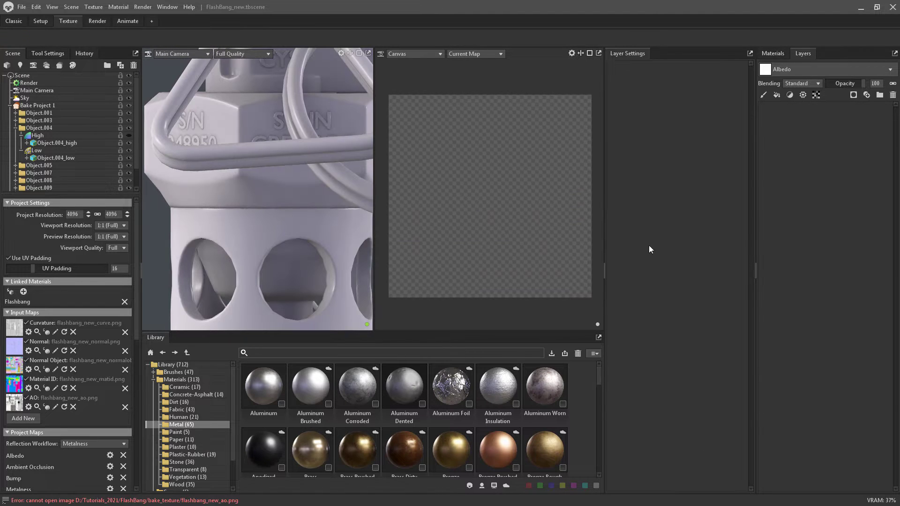
# - Filter the metal materials by Nickel and add Nickel Pocked as a layer on the grenade
pyautogui.click(316, 354)
pyautogui.write('ni')
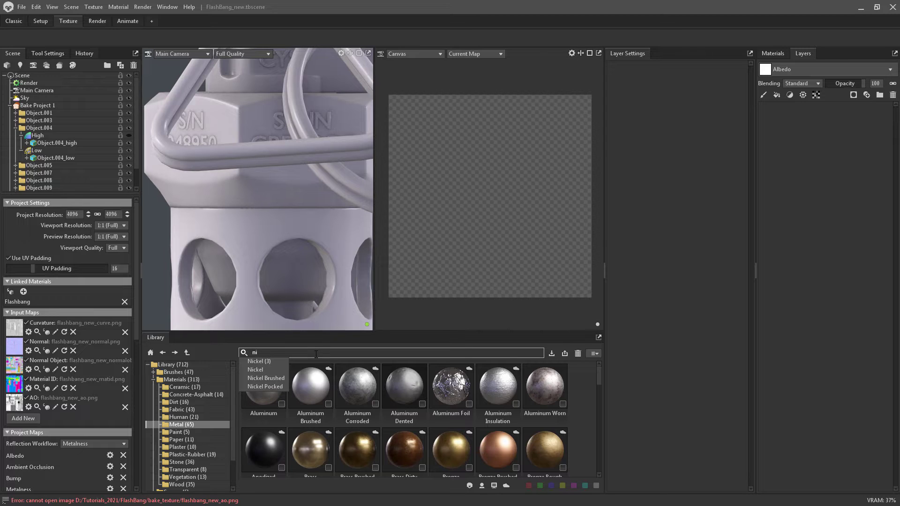
pyautogui.click(279, 363)
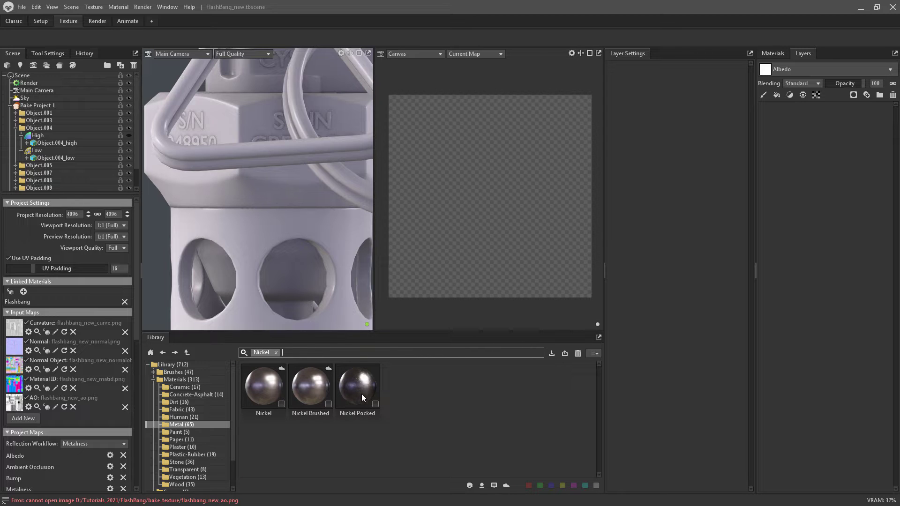
pyautogui.moveTo(355, 389); pyautogui.dragTo(786, 128)
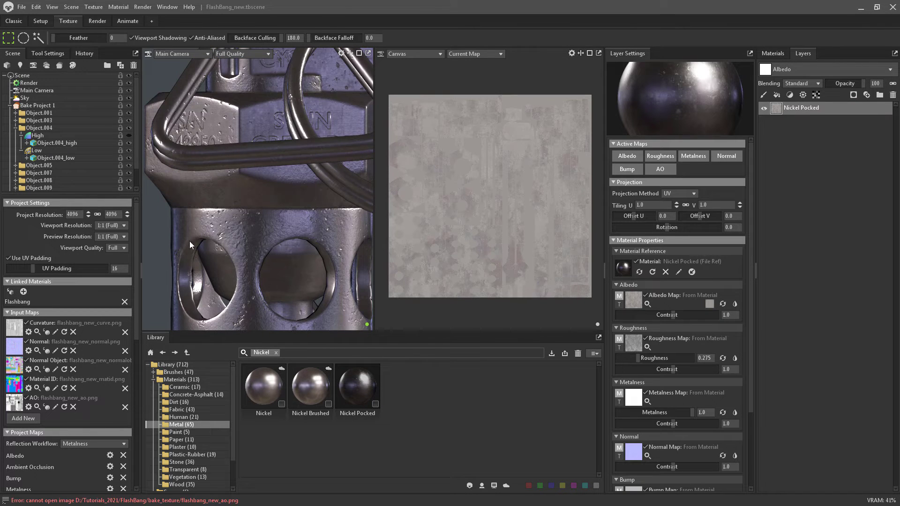
pyautogui.moveTo(189, 240); pyautogui.dragTo(229, 195)
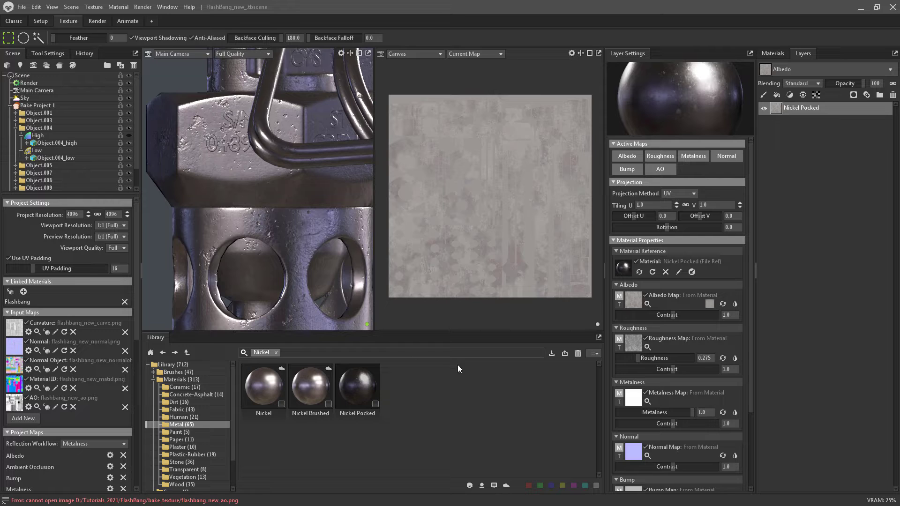
# - Set the Nickel Pocked layer's Normal contrast to 0.42 and its Roughness to 0.163
pyautogui.moveTo(674, 465)
pyautogui.mouseDown()
pyautogui.moveTo(713, 464)
pyautogui.moveTo(634, 466)
pyautogui.moveTo(632, 457)
pyautogui.moveTo(660, 454)
pyautogui.mouseUp()
pyautogui.moveTo(638, 358); pyautogui.dragTo(625, 356)
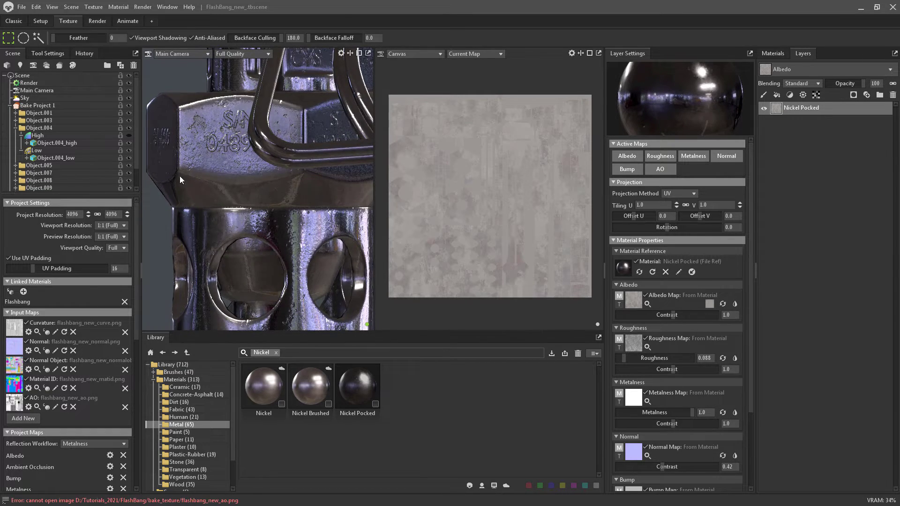
pyautogui.moveTo(179, 175); pyautogui.dragTo(282, 162)
pyautogui.moveTo(246, 181); pyautogui.dragTo(227, 180)
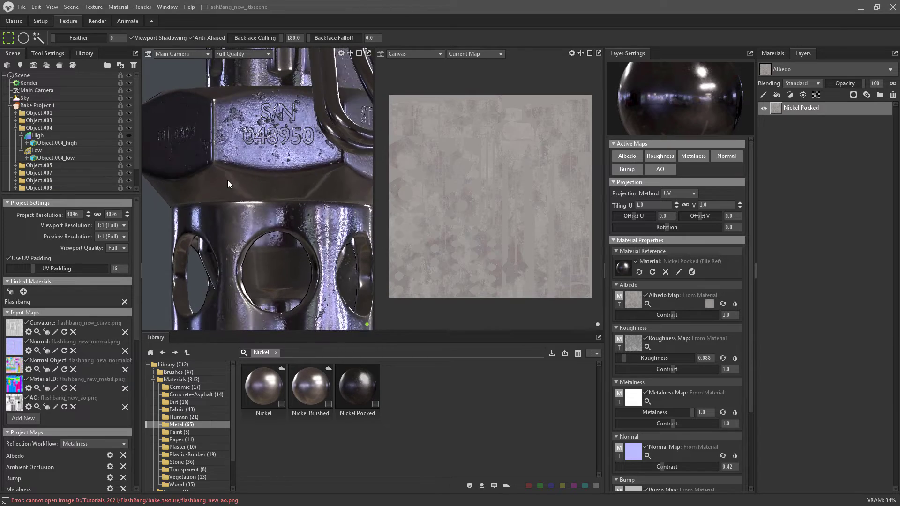
pyautogui.moveTo(623, 355); pyautogui.dragTo(629, 358)
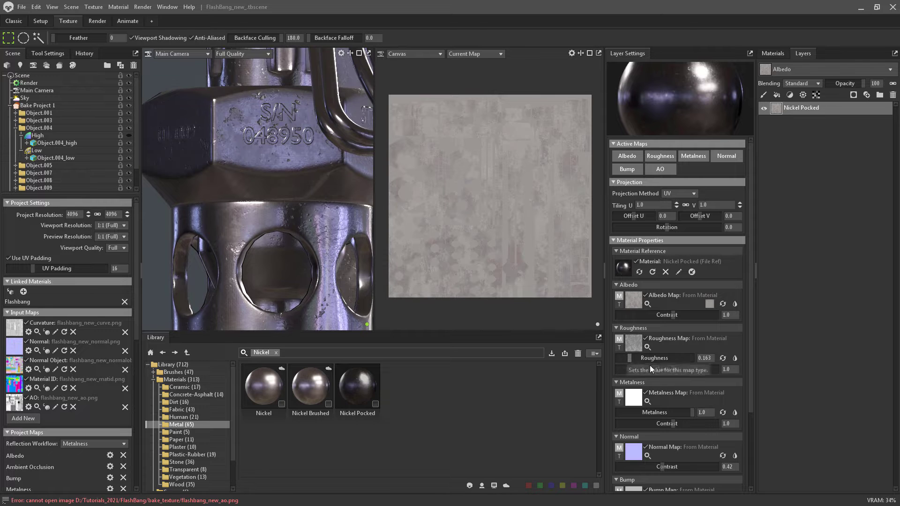
# - Lighten the Nickel Pocked layer's albedo color to about d1ccc7
pyautogui.click(710, 304)
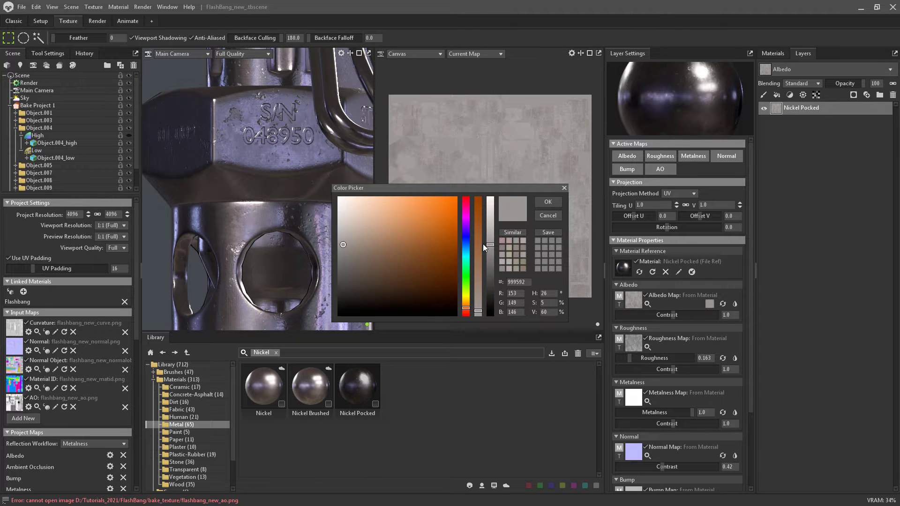
pyautogui.moveTo(491, 243); pyautogui.dragTo(494, 218)
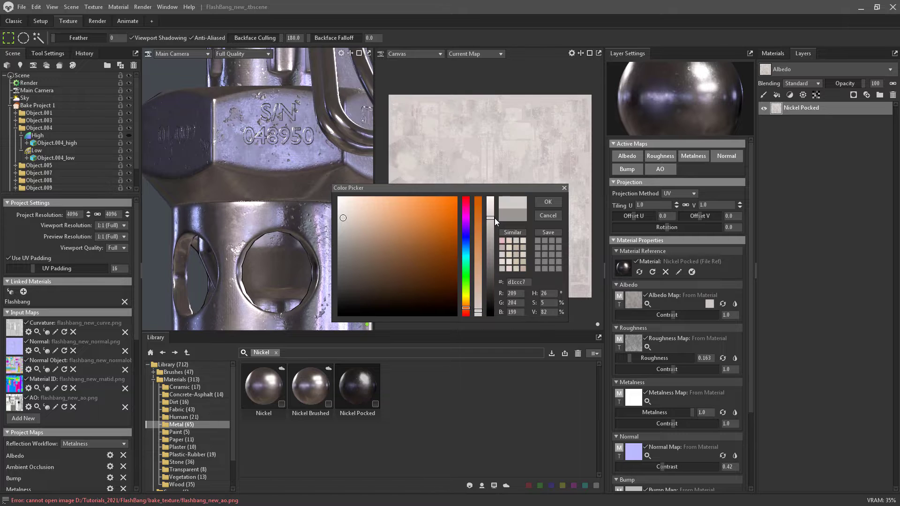
pyautogui.click(546, 202)
pyautogui.moveTo(263, 212); pyautogui.dragTo(300, 209)
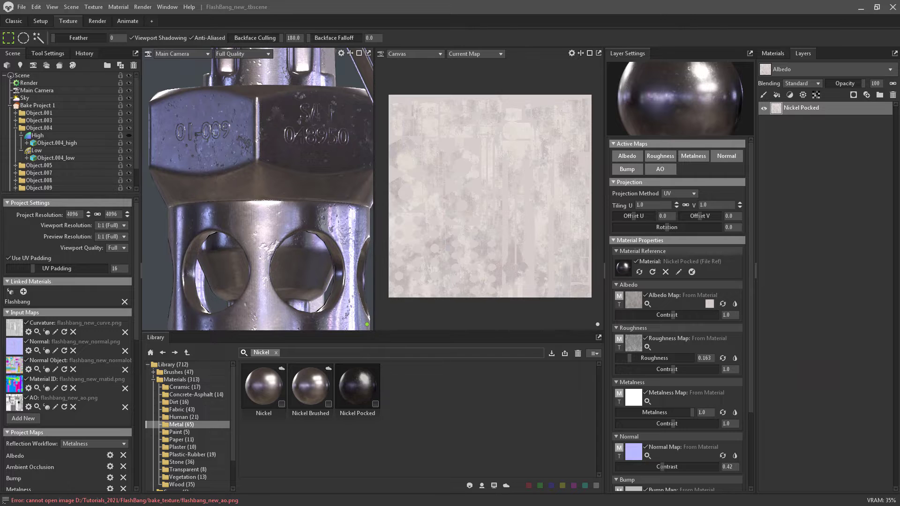
# - Check the stun grenade reference photo, add a fill layer above Nickel Pocked and turn off the fill layer's Normal map
pyautogui.moveTo(899, 70); pyautogui.dragTo(532, 98)
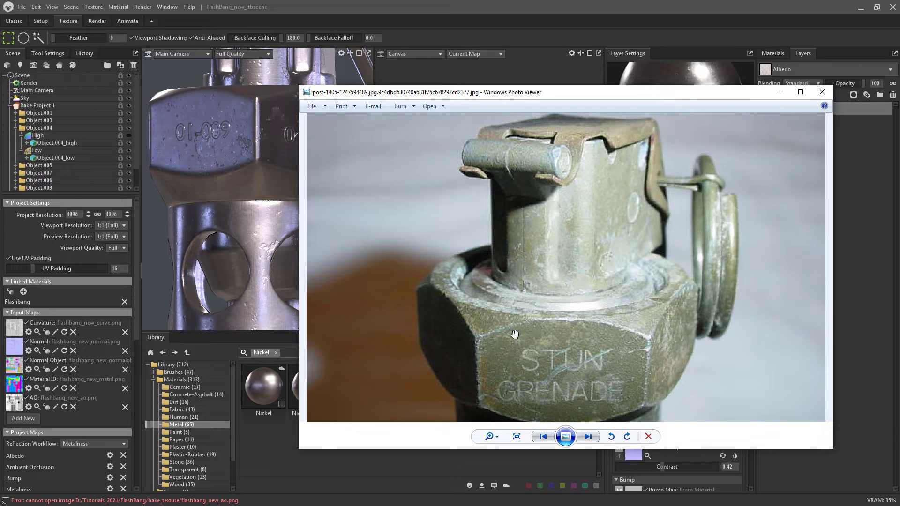
pyautogui.moveTo(504, 94); pyautogui.dragTo(899, 88)
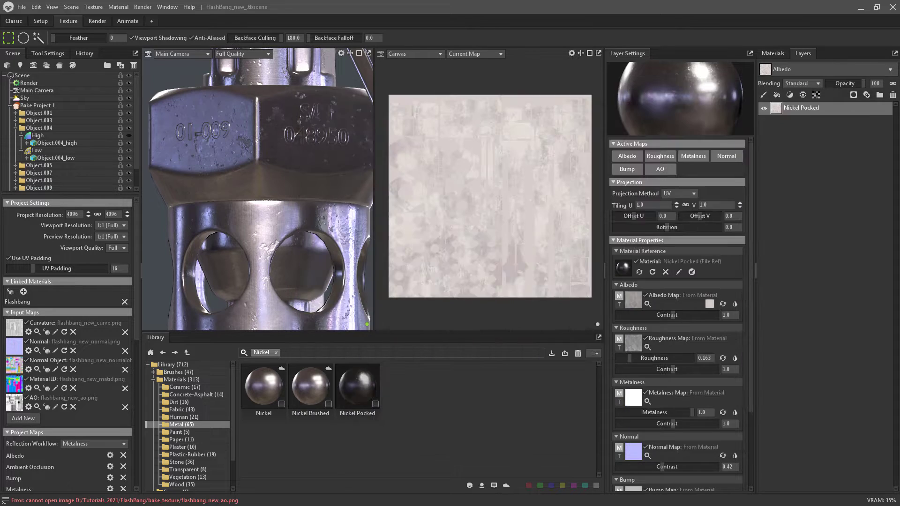
pyautogui.rightClick(779, 159)
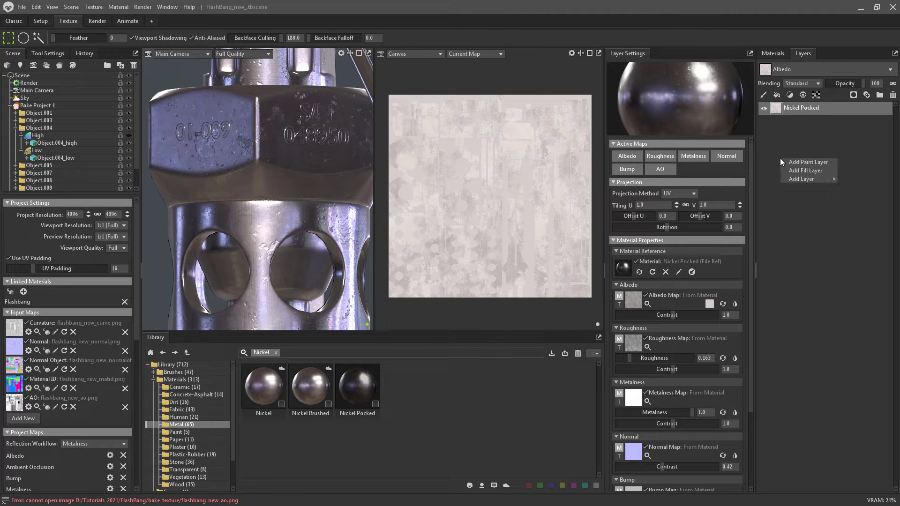
pyautogui.click(791, 170)
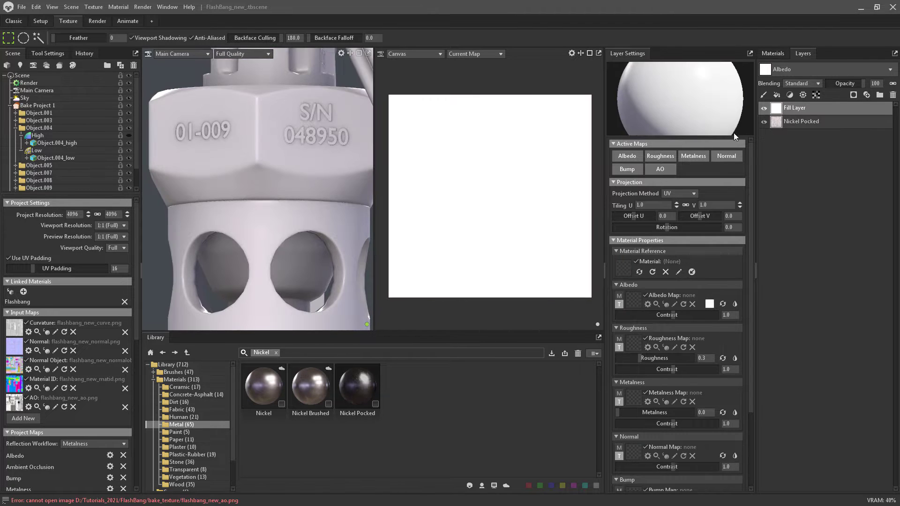
pyautogui.moveTo(296, 191); pyautogui.dragTo(199, 167)
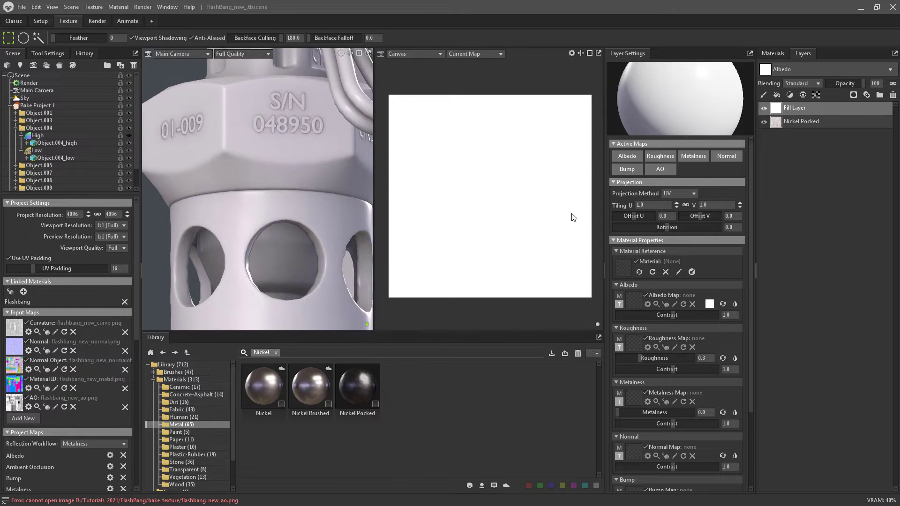
pyautogui.click(720, 156)
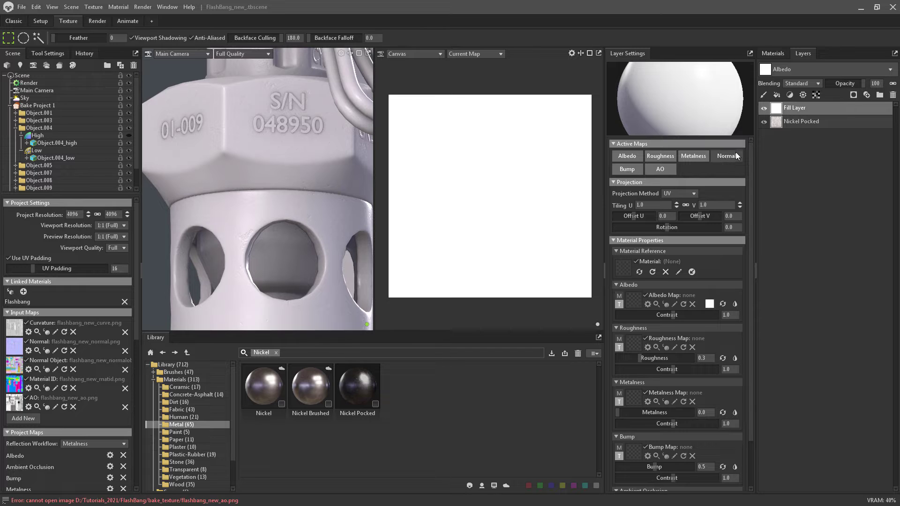
pyautogui.moveTo(282, 188); pyautogui.dragTo(413, 162)
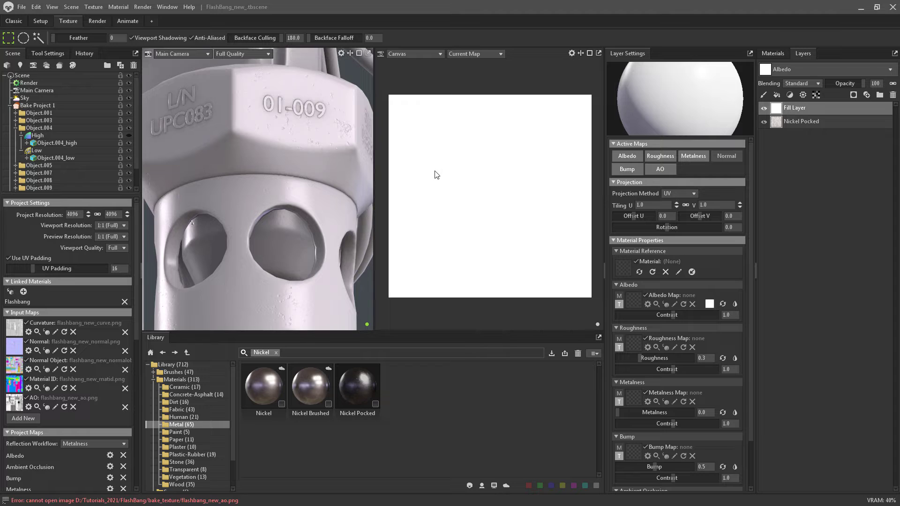
# - Set the fill layer's albedo color to a79e8d and check the result on the grenade
pyautogui.click(709, 304)
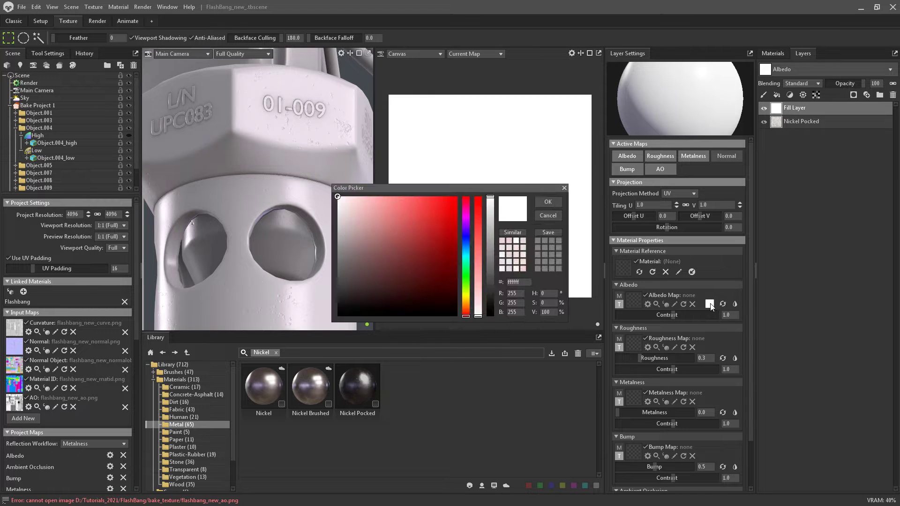
pyautogui.doubleClick(519, 281)
pyautogui.write('a79e8d')
pyautogui.click(547, 202)
pyautogui.moveTo(291, 196); pyautogui.dragTo(300, 213)
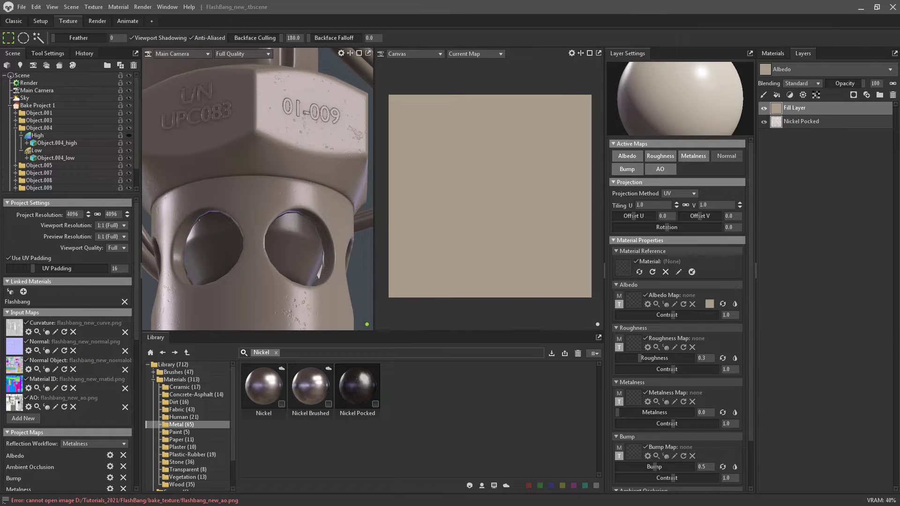
pyautogui.moveTo(899, 93)
pyautogui.mouseDown()
pyautogui.moveTo(515, 89)
pyautogui.moveTo(899, 94)
pyautogui.mouseUp()
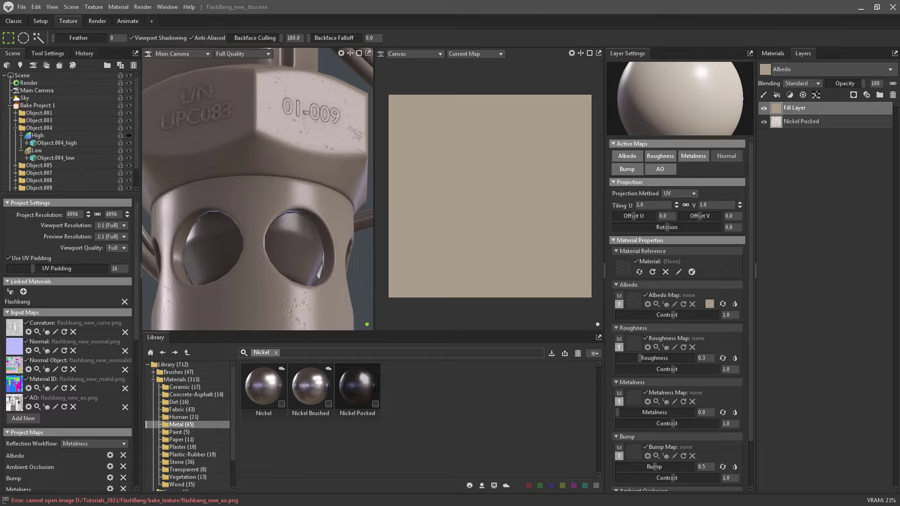
# - Shift the upper fill layer's albedo color to green a1a78d and compare it with the stun grenade reference photo
pyautogui.click(709, 304)
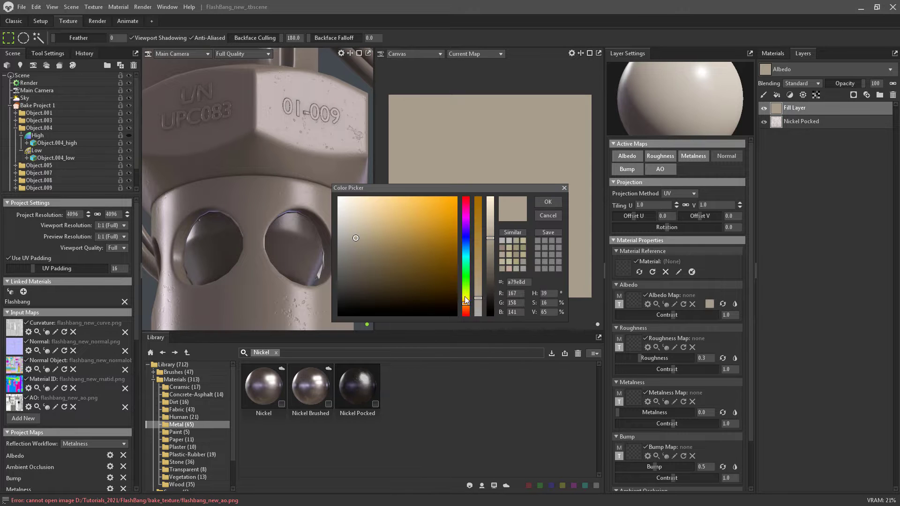
pyautogui.moveTo(465, 304); pyautogui.dragTo(468, 292)
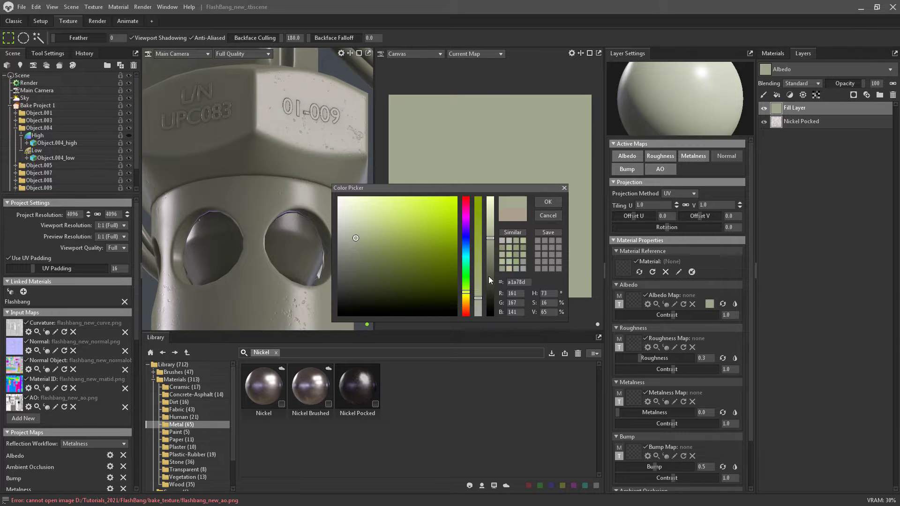
pyautogui.click(552, 205)
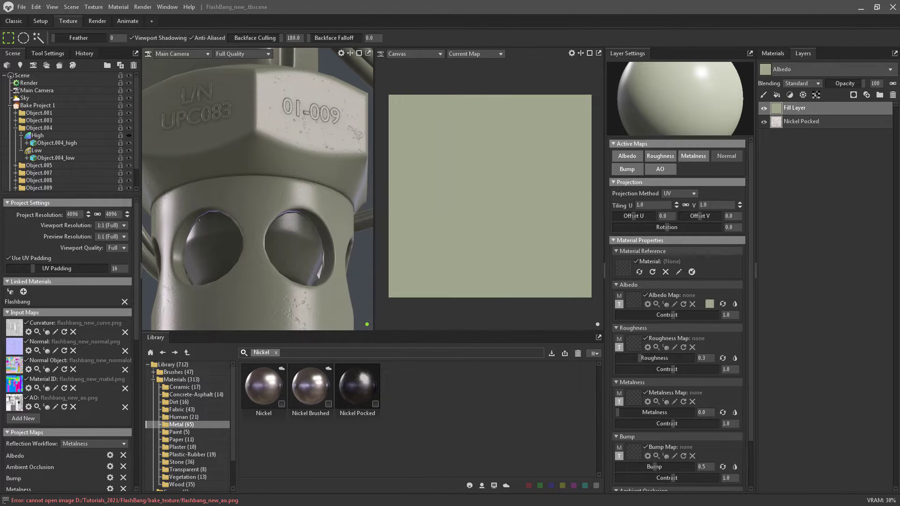
pyautogui.moveTo(899, 85); pyautogui.dragTo(569, 90)
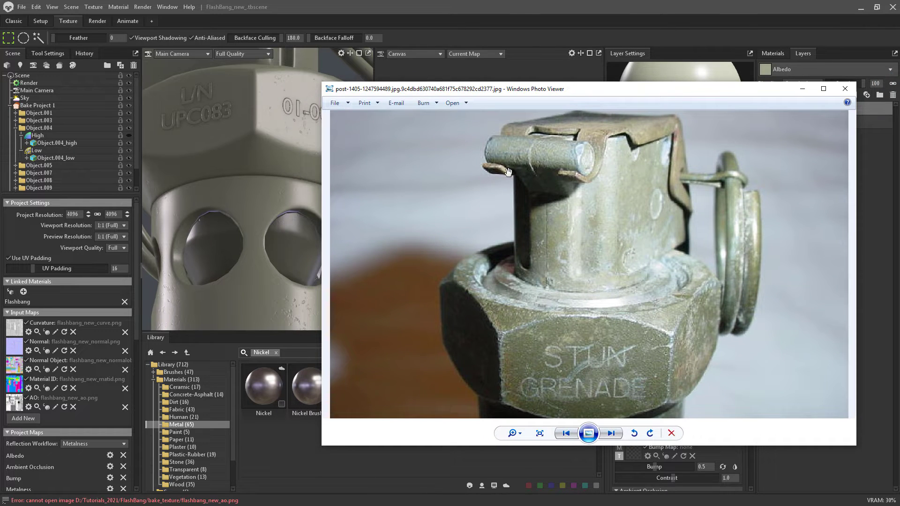
pyautogui.moveTo(494, 90); pyautogui.dragTo(899, 94)
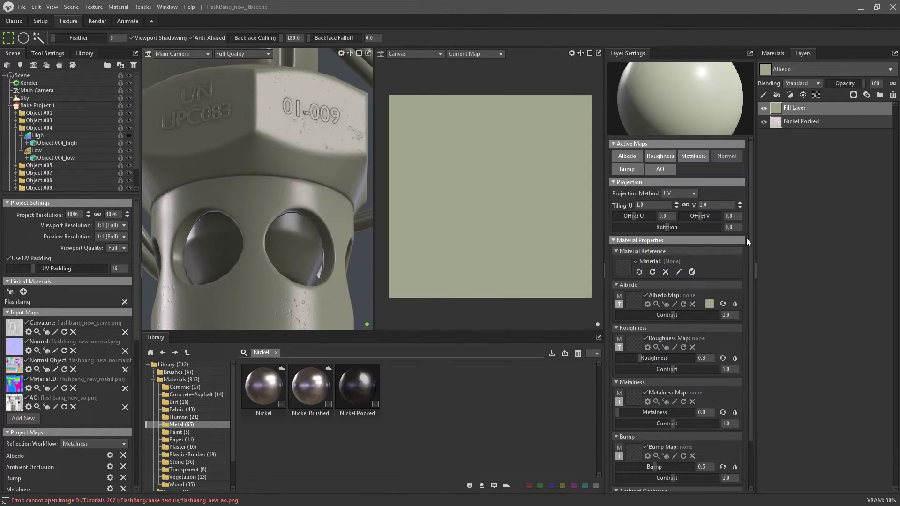
# - Increase the saturation of the upper fill layer's albedo color for a stronger olive green and check it on the whole grenade
pyautogui.click(709, 304)
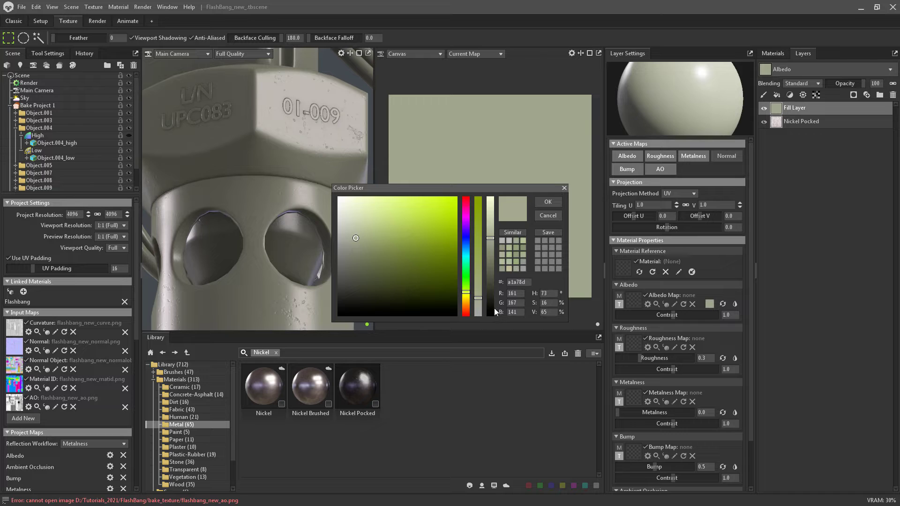
pyautogui.moveTo(478, 299); pyautogui.dragTo(480, 287)
pyautogui.click(548, 203)
pyautogui.scroll(-5, 248, 209)
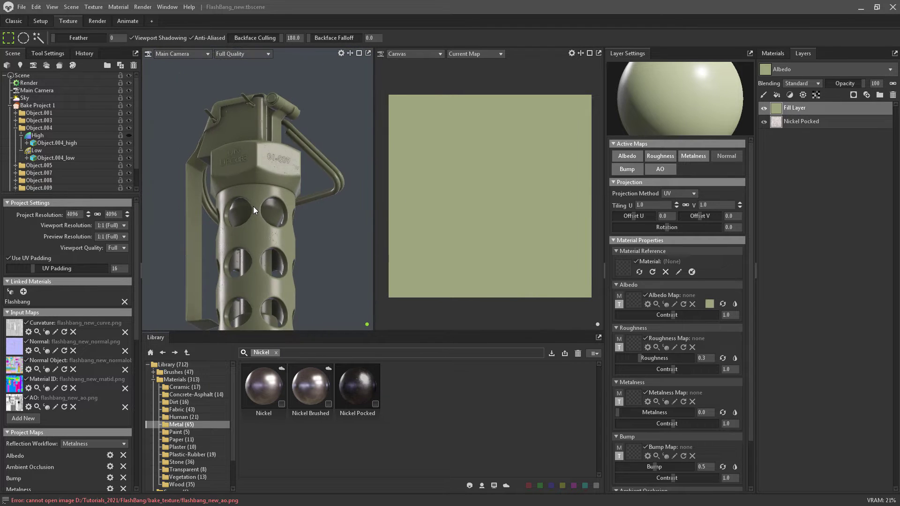
pyautogui.moveTo(253, 206); pyautogui.dragTo(222, 246)
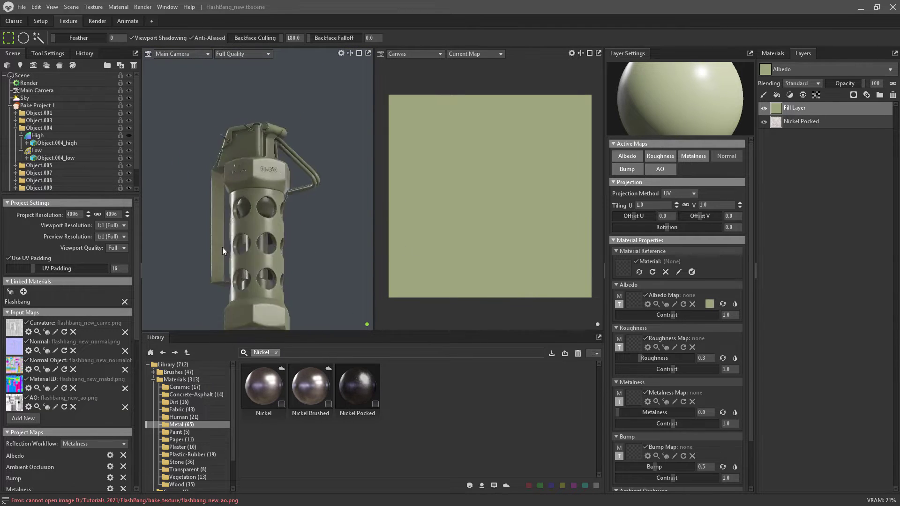
pyautogui.scroll(5, 271, 167)
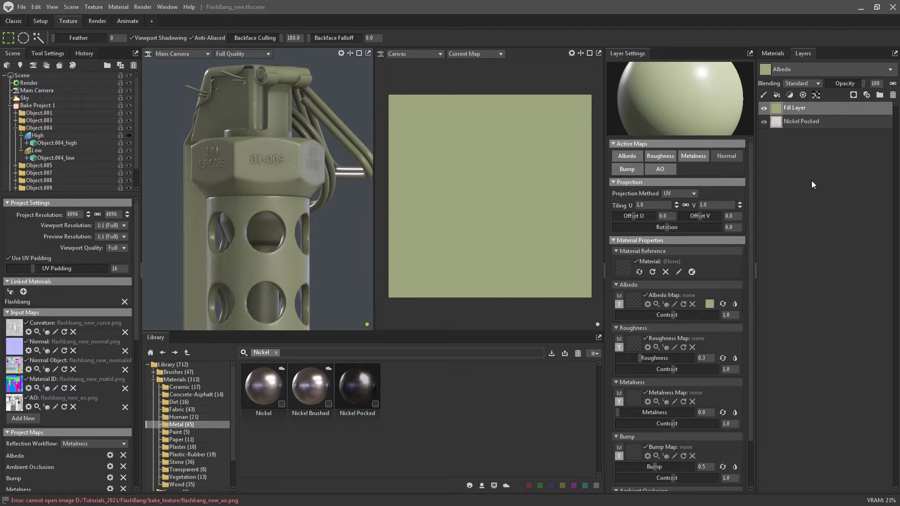
# - Add a white fill mask to the olive green fill layer
pyautogui.rightClick(772, 110)
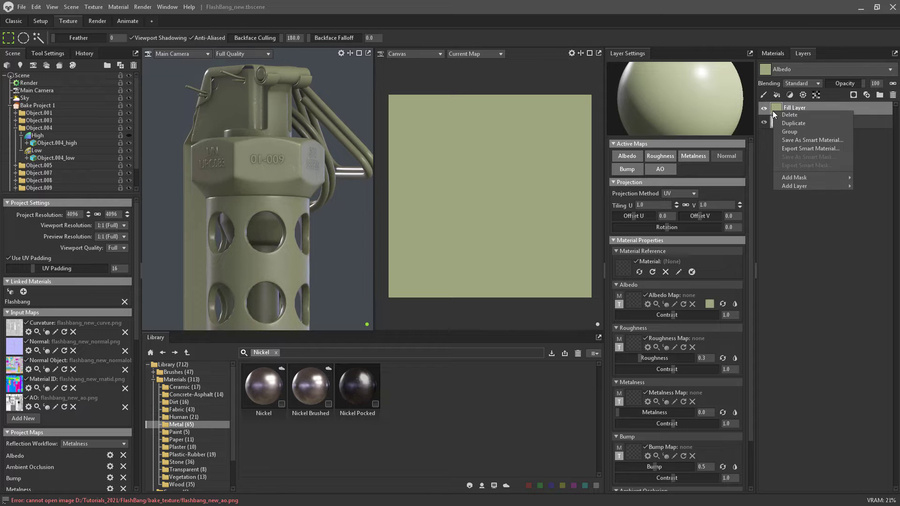
pyautogui.moveTo(805, 178)
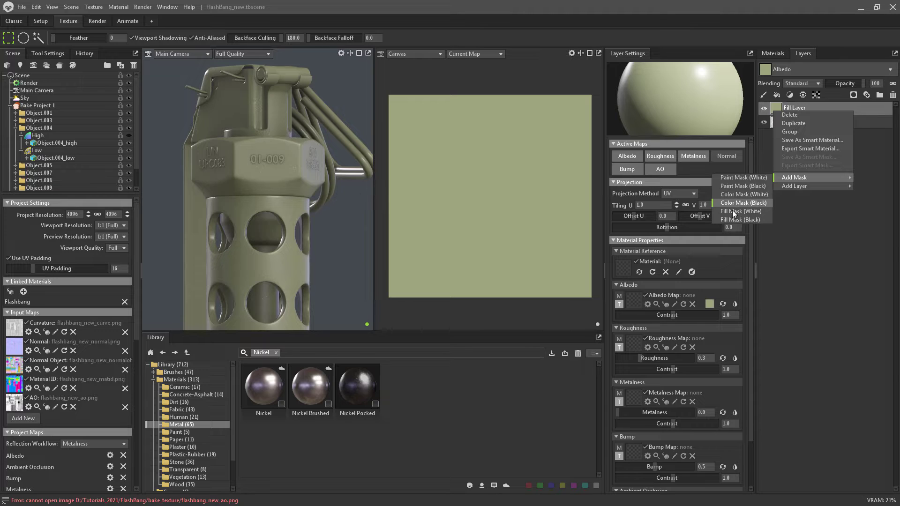
pyautogui.click(746, 220)
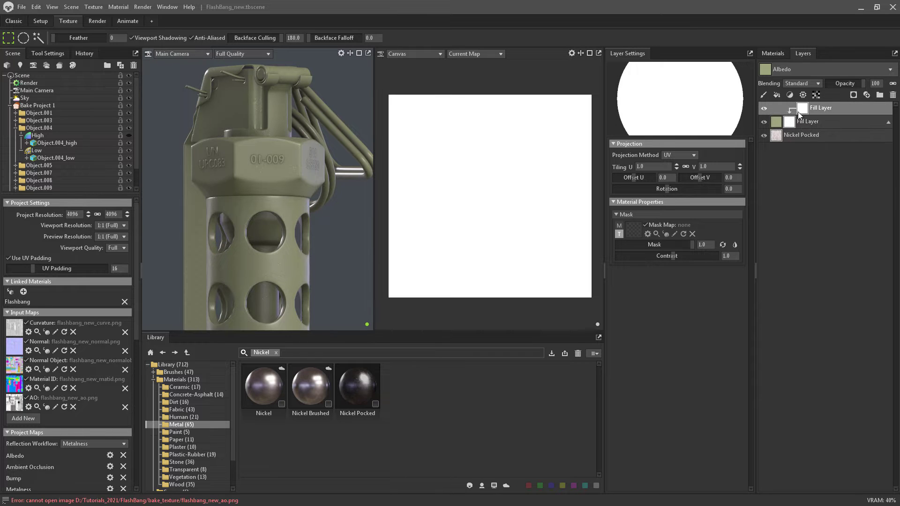
# - Add a Scratch processor layer above the fill in the green layer's mask and invert its Intensity
pyautogui.rightClick(801, 112)
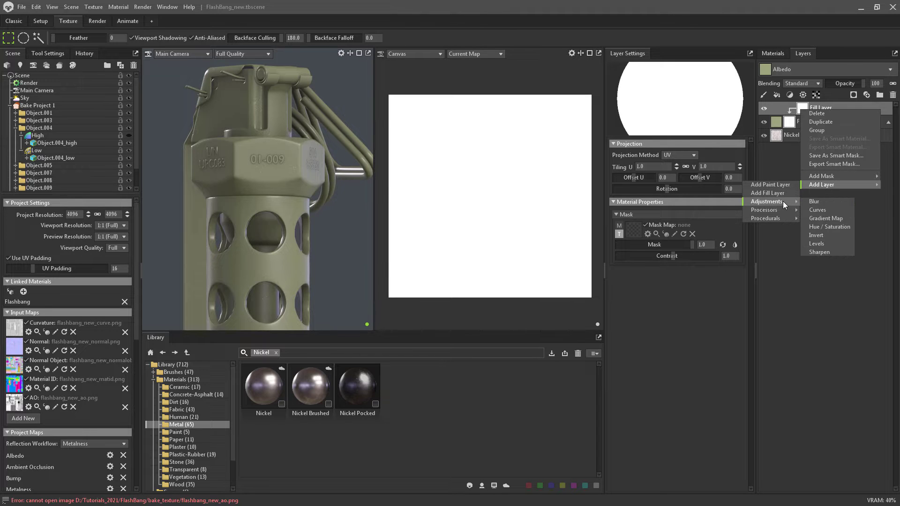
pyautogui.moveTo(784, 208)
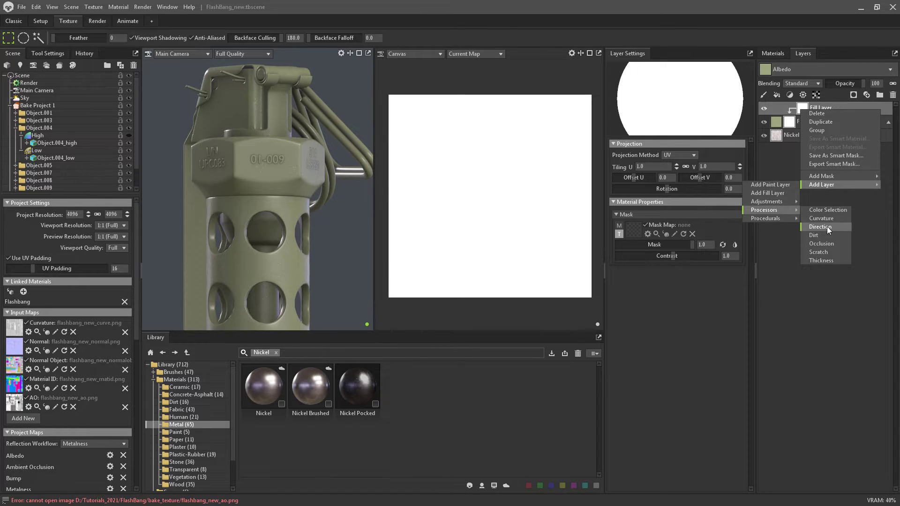
pyautogui.click(823, 253)
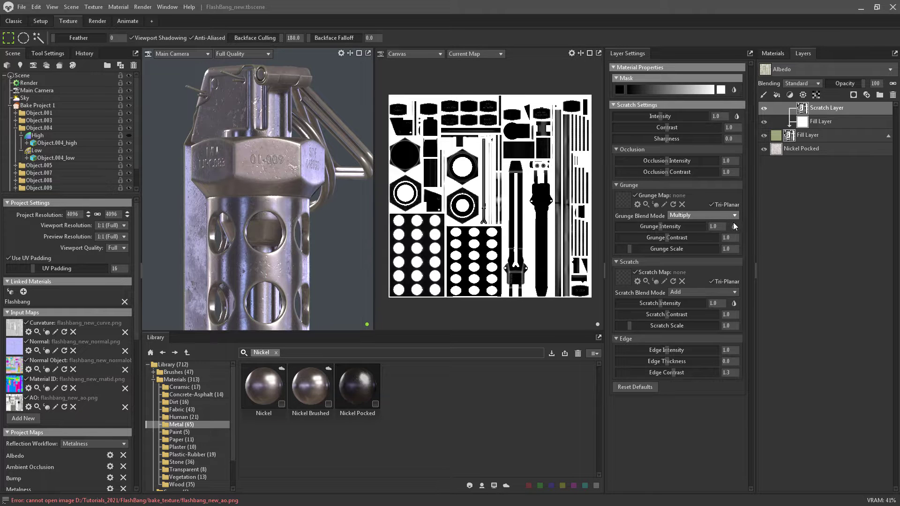
pyautogui.click(736, 116)
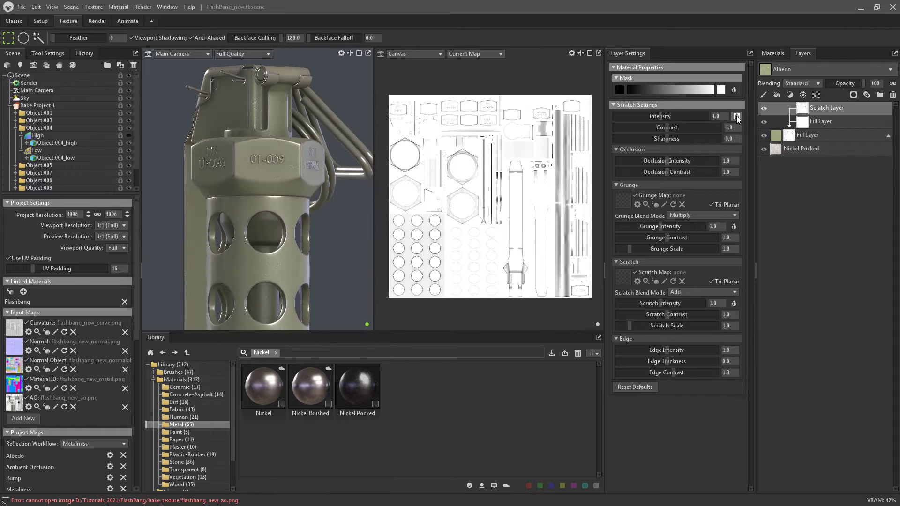
# - Inspect the edge wear around the hexagonal collar and set the Scratch Layer's Contrast to 3.0
pyautogui.scroll(5, 295, 121)
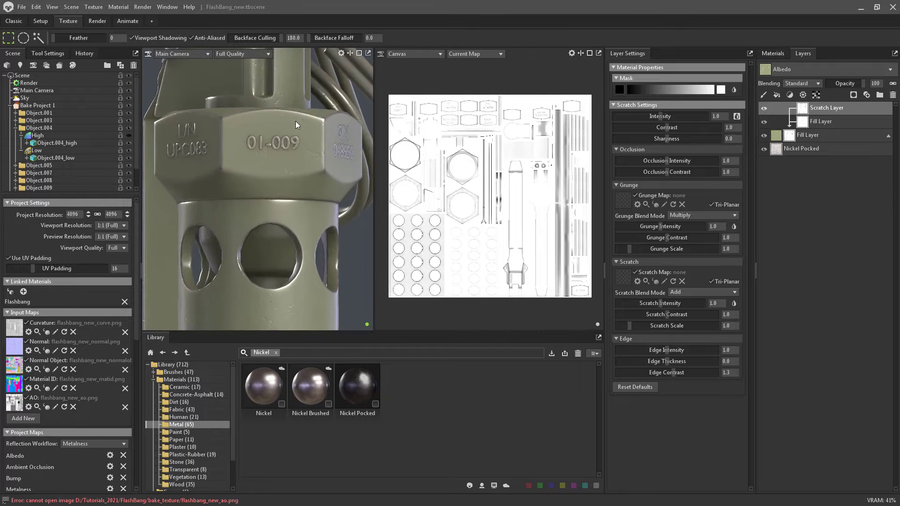
pyautogui.moveTo(302, 120); pyautogui.dragTo(220, 206)
pyautogui.scroll(10, 257, 183)
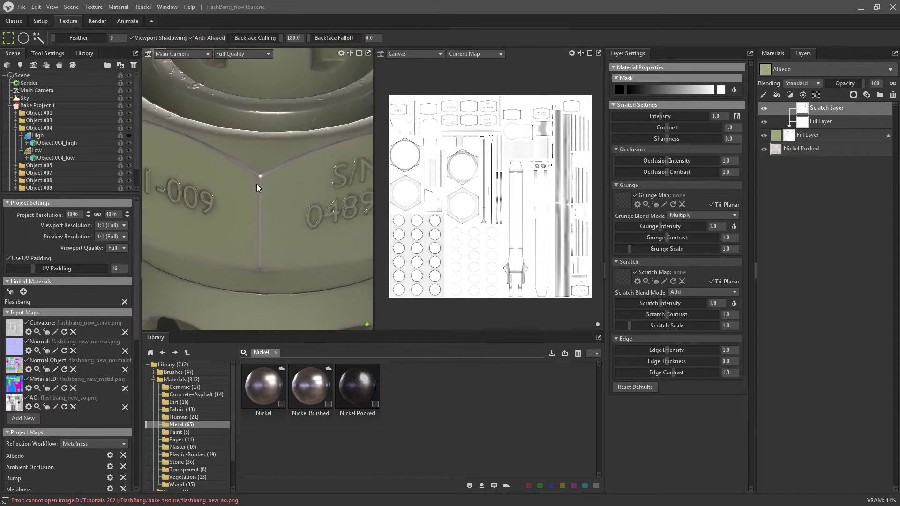
pyautogui.moveTo(256, 276); pyautogui.dragTo(284, 420, button='middle')
pyautogui.scroll(-4, 253, 204)
pyautogui.scroll(-3, 259, 201)
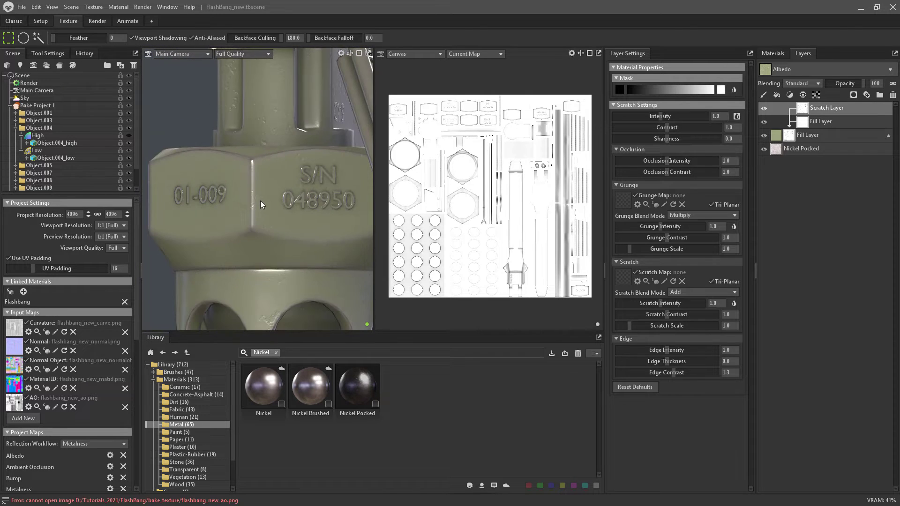
pyautogui.moveTo(668, 126); pyautogui.dragTo(705, 128)
pyautogui.moveTo(260, 198); pyautogui.dragTo(215, 175)
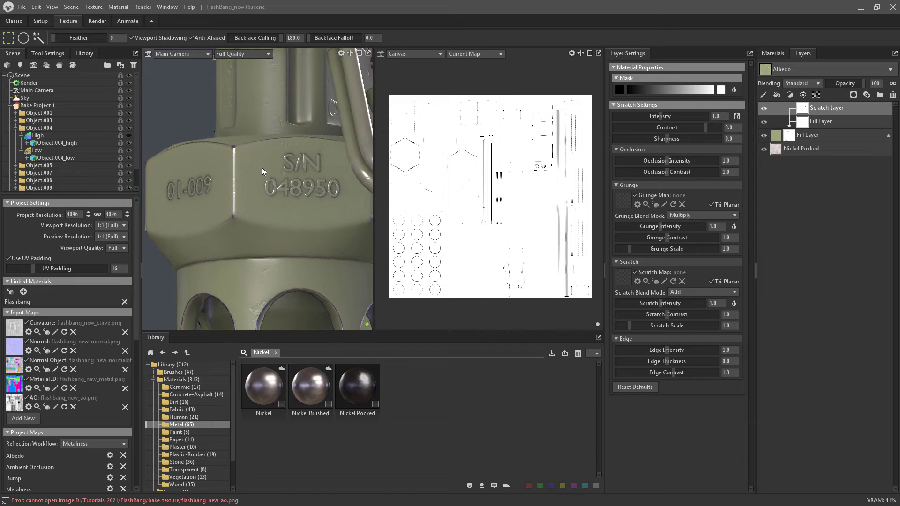
pyautogui.scroll(-5, 269, 229)
pyautogui.moveTo(267, 241); pyautogui.dragTo(242, 279)
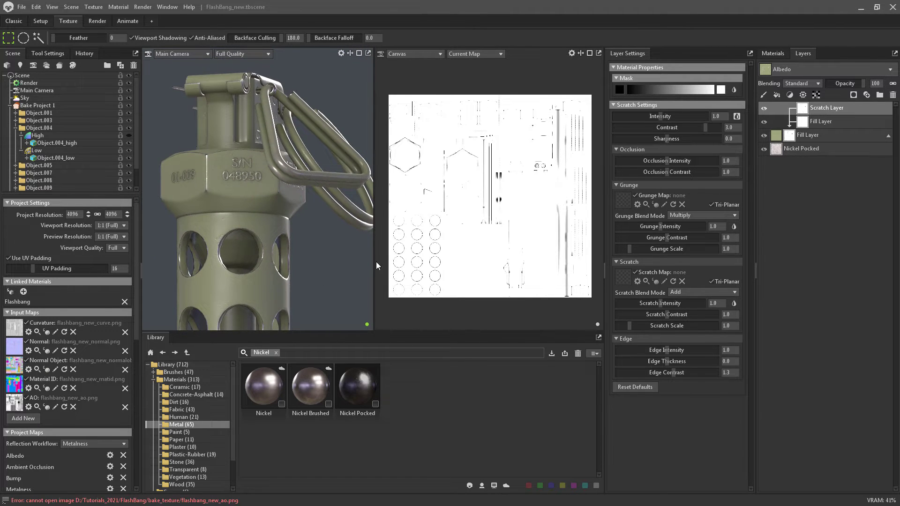
# - Widen the 3D viewport and look closely at the wear on the pull ring and fuze head
pyautogui.moveTo(377, 263); pyautogui.dragTo(433, 254)
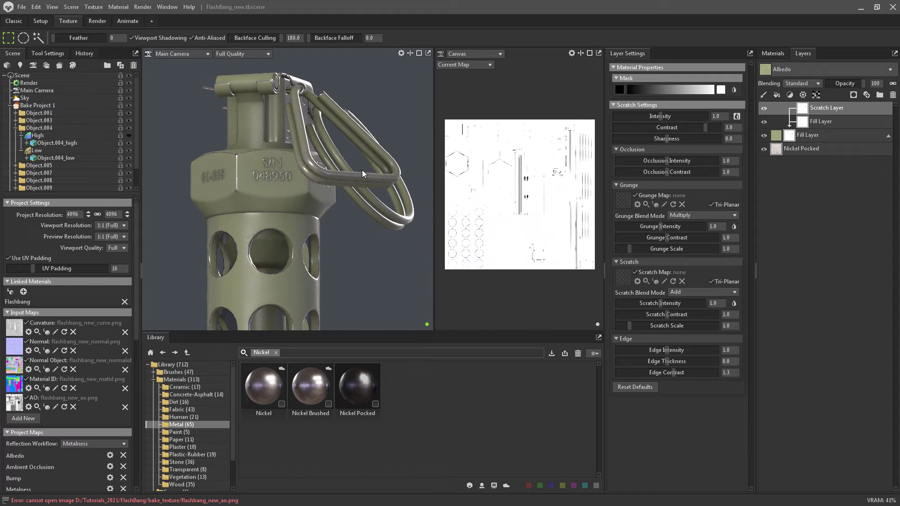
pyautogui.scroll(3, 362, 173)
pyautogui.moveTo(362, 172); pyautogui.dragTo(295, 279)
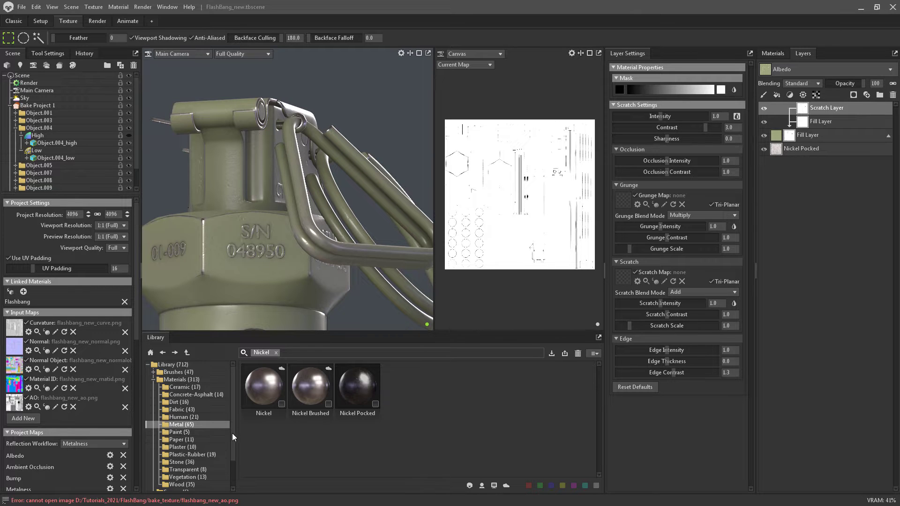
# - Open the Grunge Maps texture category in the library and clear the Nickel search filter
pyautogui.moveTo(232, 433); pyautogui.dragTo(230, 476)
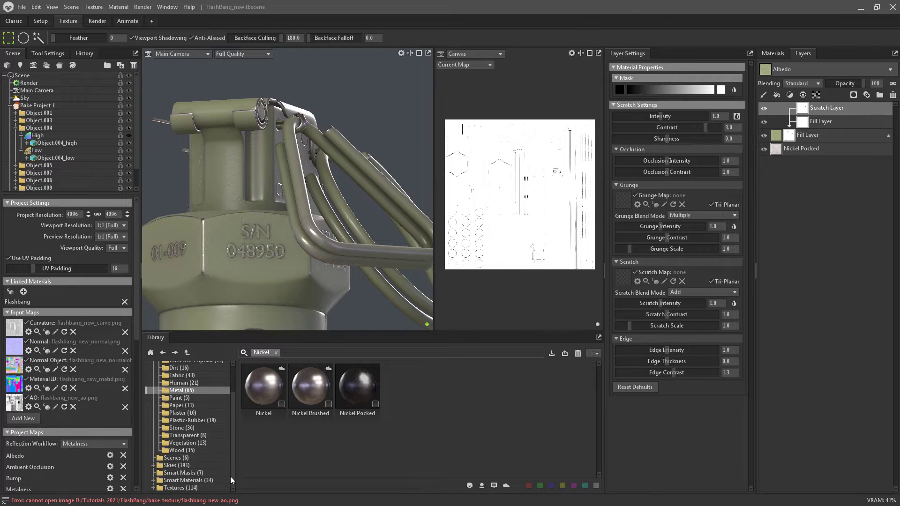
pyautogui.click(206, 488)
pyautogui.click(154, 488)
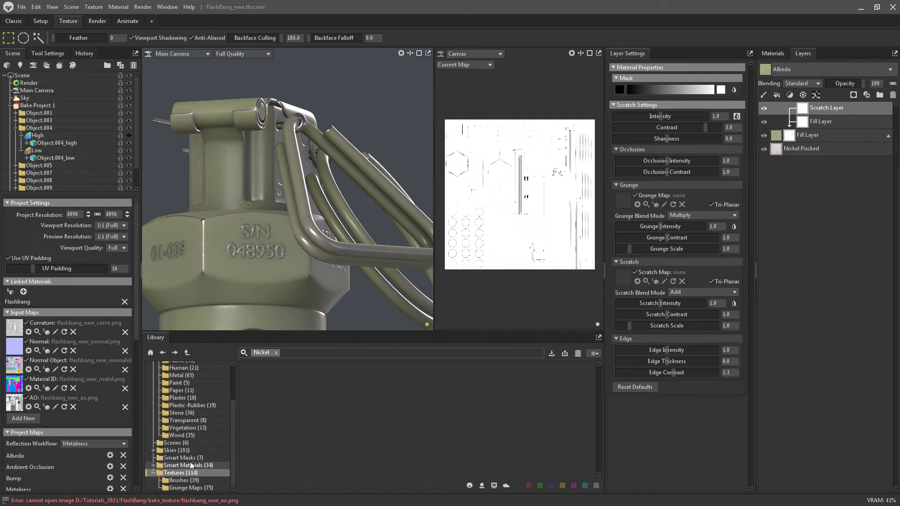
pyautogui.click(186, 488)
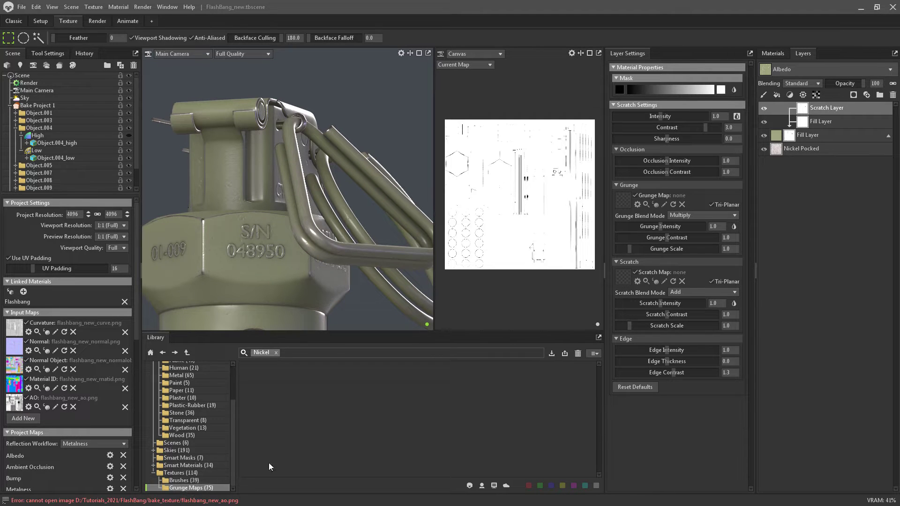
pyautogui.click(276, 352)
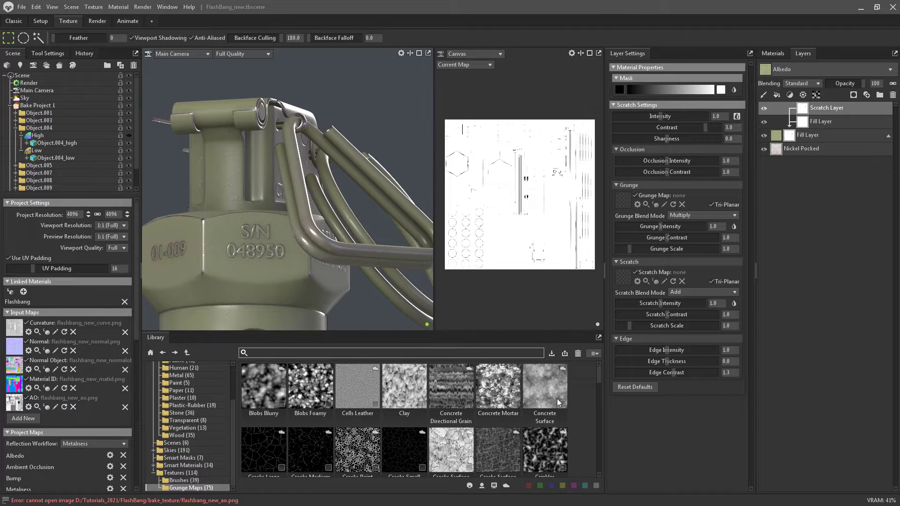
# - Assign the Dust Surface texture as the Scratch Layer's Grunge Map
pyautogui.moveTo(597, 370); pyautogui.dragTo(599, 396)
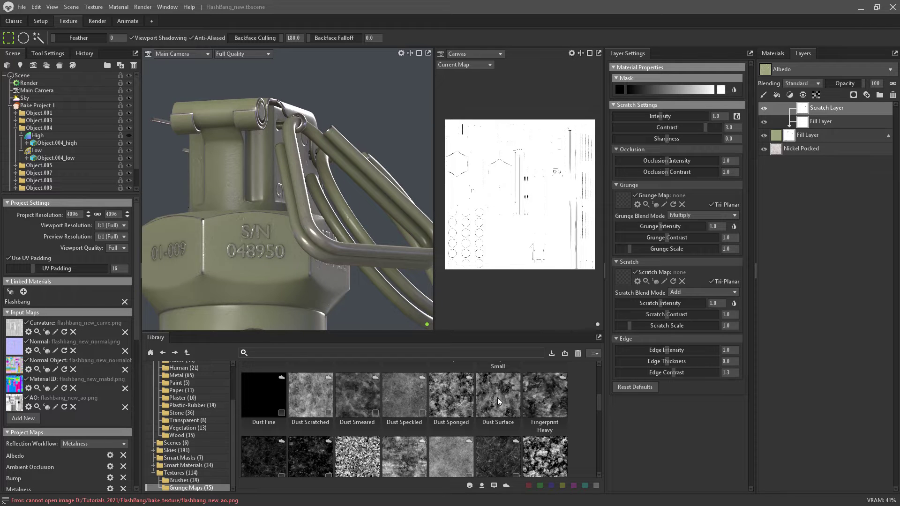
pyautogui.scroll(1, 497, 401)
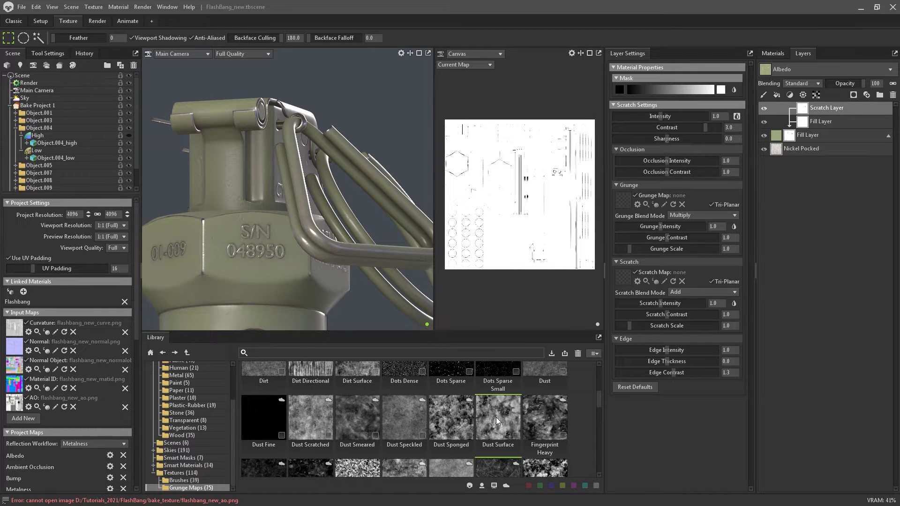
pyautogui.moveTo(491, 435); pyautogui.dragTo(626, 204)
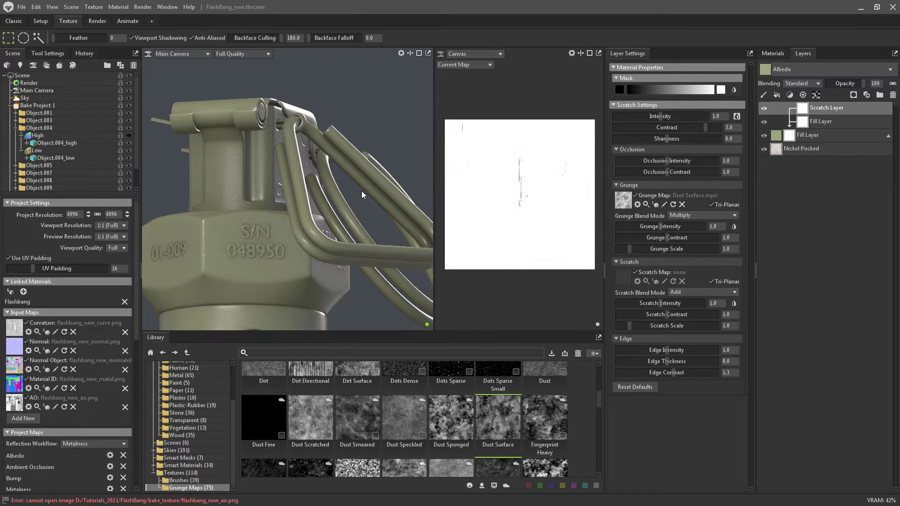
# - Set the Scratch Layer's Intensity to 2.406 and check the worn edges around the rings, fuze and collar
pyautogui.keyDown('alt'); pyautogui.moveTo(325, 198); pyautogui.dragTo(180, 257); pyautogui.keyUp('alt')
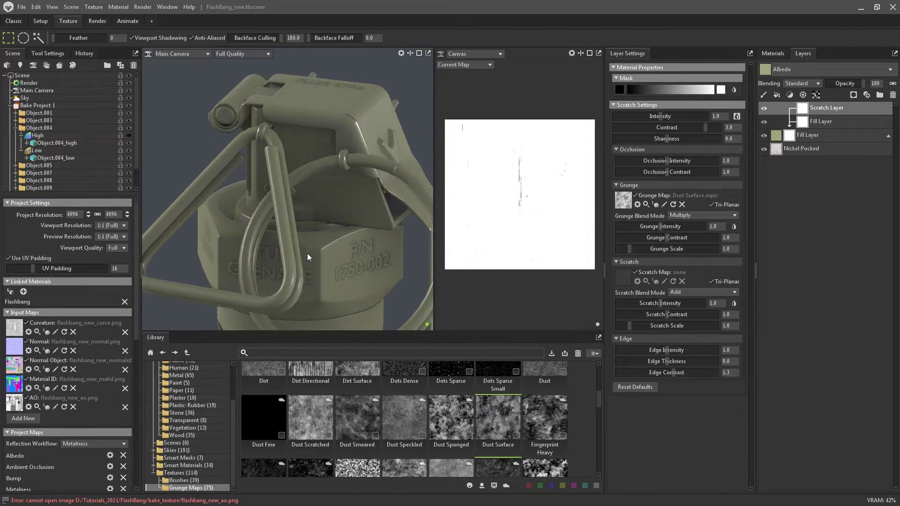
pyautogui.keyDown('alt'); pyautogui.moveTo(307, 253); pyautogui.dragTo(344, 251, button='right'); pyautogui.keyUp('alt')
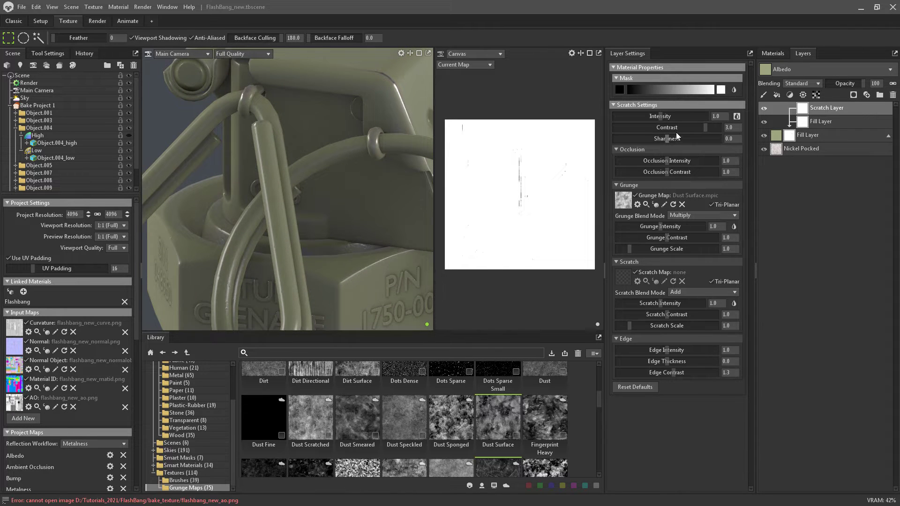
pyautogui.moveTo(661, 116); pyautogui.dragTo(685, 115)
pyautogui.scroll(-5, 279, 181)
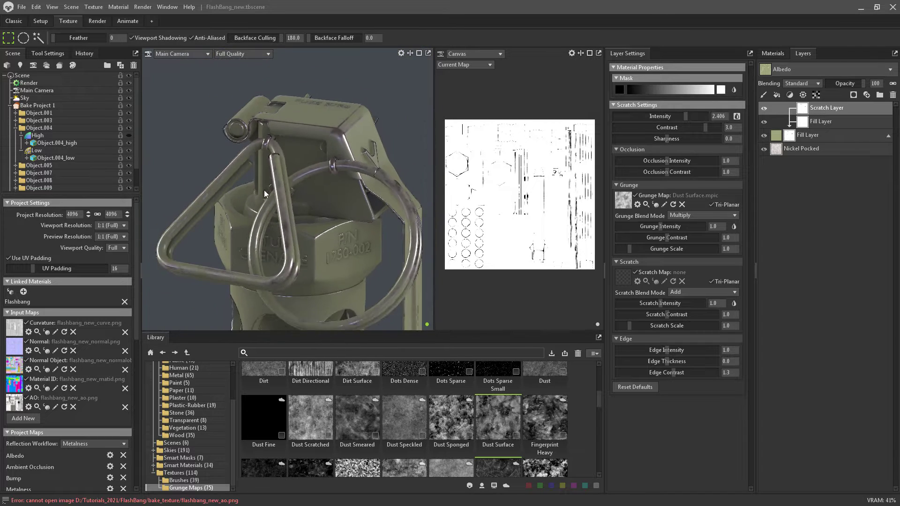
pyautogui.keyDown('alt'); pyautogui.moveTo(263, 190); pyautogui.dragTo(445, 212); pyautogui.keyUp('alt')
pyautogui.keyDown('alt'); pyautogui.moveTo(257, 278); pyautogui.dragTo(286, 165, button='middle'); pyautogui.keyUp('alt')
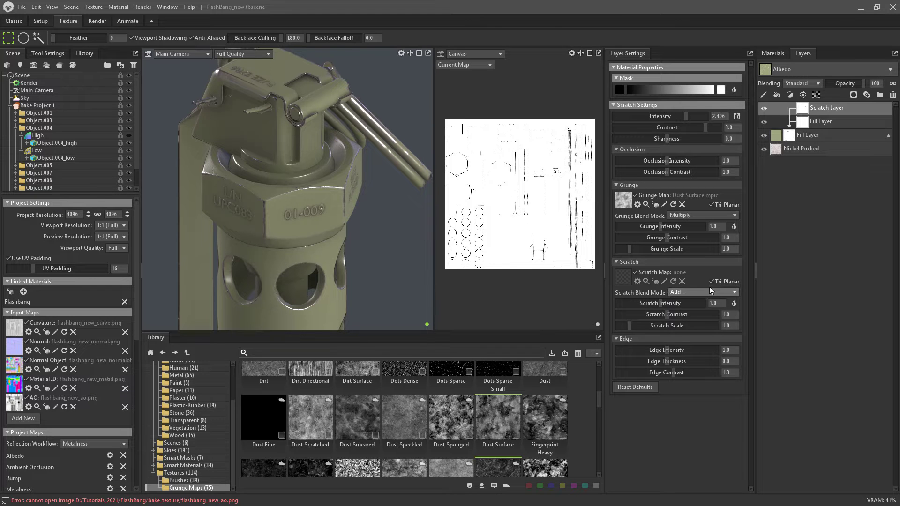
# - Assign the Fingerprint Heavy texture as the Scratch Layer's Scratch Map and set the Scratch Intensity to 0.384
pyautogui.moveTo(597, 398); pyautogui.dragTo(595, 404)
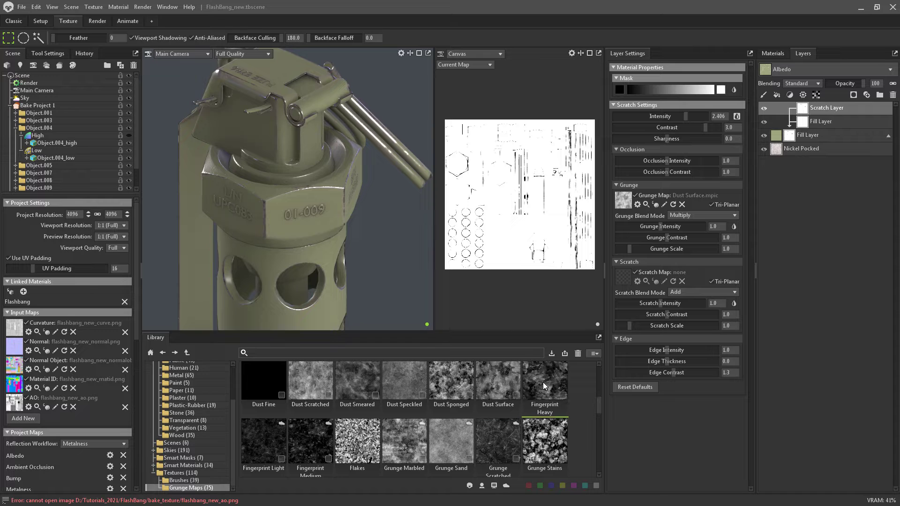
pyautogui.scroll(1, 543, 382)
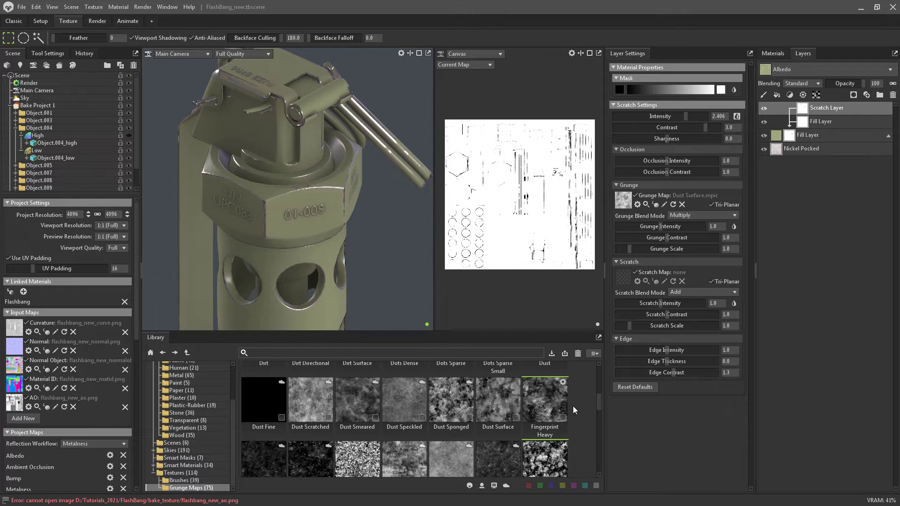
pyautogui.scroll(5, 572, 406)
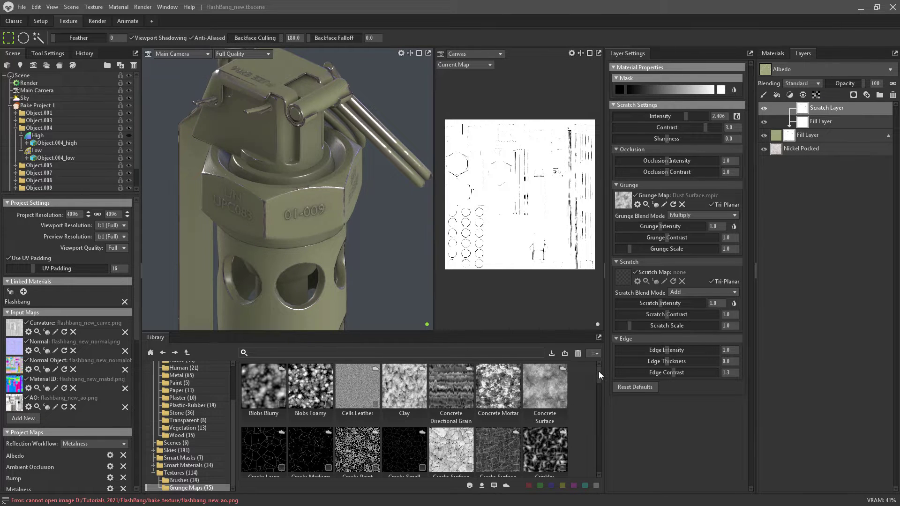
pyautogui.moveTo(598, 371); pyautogui.dragTo(592, 401)
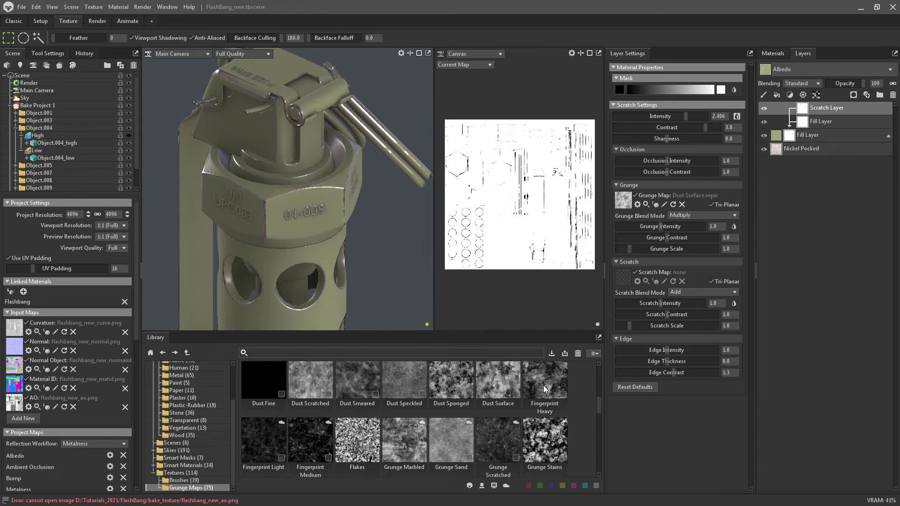
pyautogui.moveTo(543, 385); pyautogui.dragTo(626, 276)
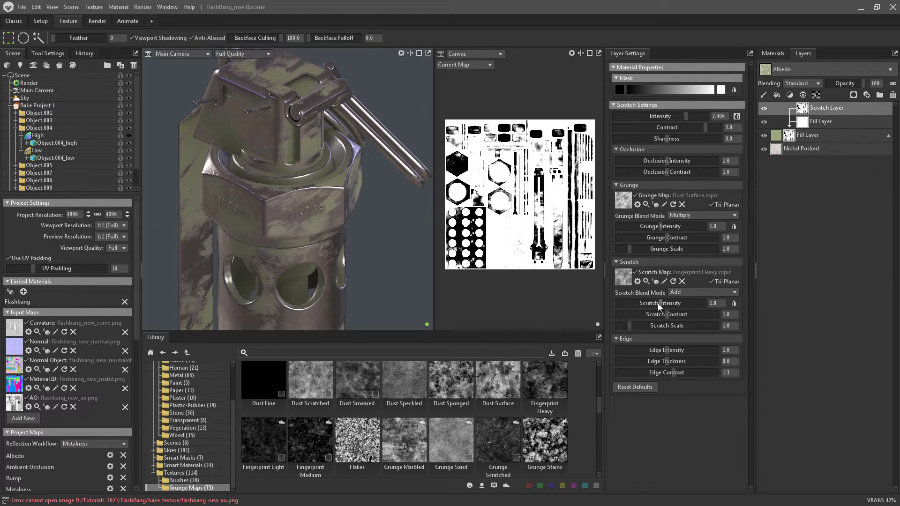
pyautogui.moveTo(353, 212); pyautogui.dragTo(283, 184)
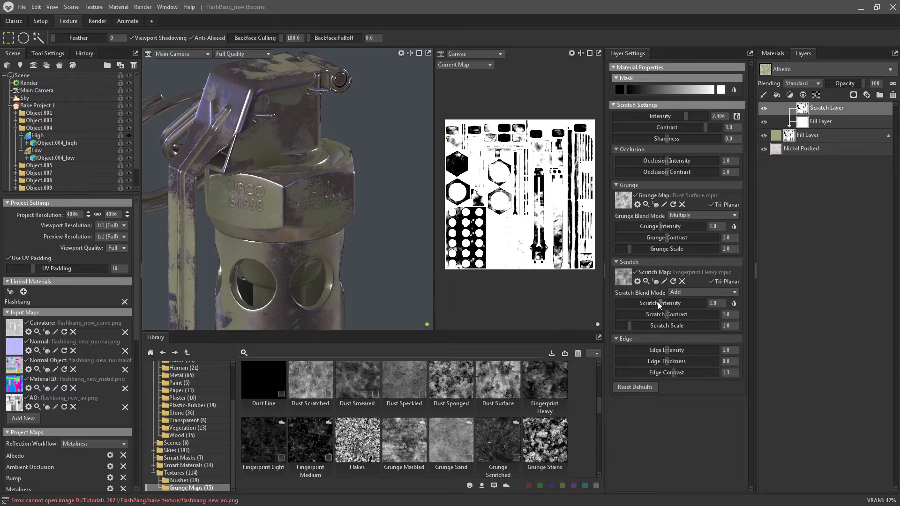
pyautogui.moveTo(659, 303); pyautogui.dragTo(644, 301)
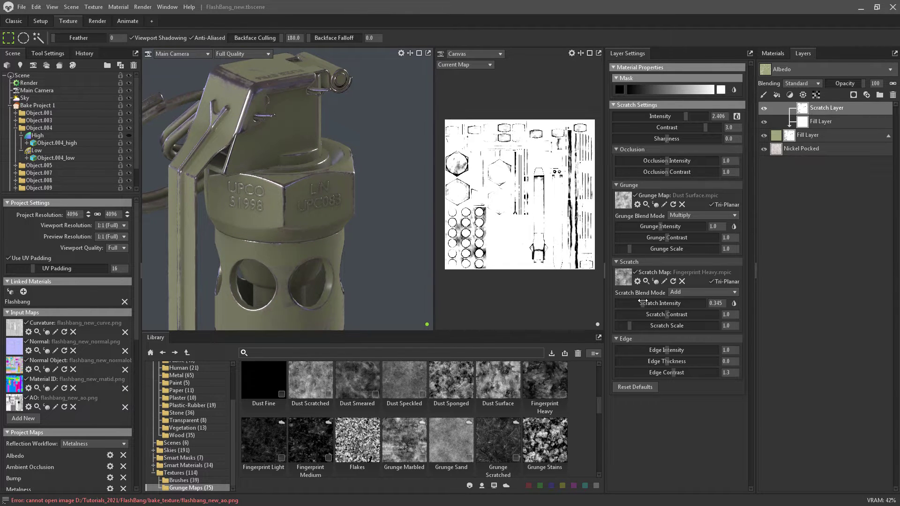
pyautogui.moveTo(337, 181); pyautogui.dragTo(403, 276)
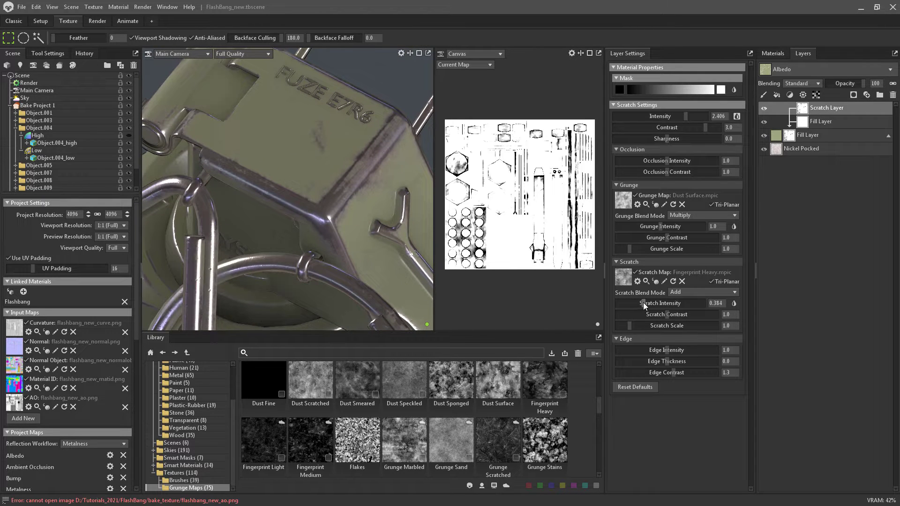
# - Set the Scratch Layer's Grunge Intensity to 1.645, Grunge Scale to 0.981 and Grunge Contrast to 0.658
pyautogui.moveTo(662, 225); pyautogui.dragTo(672, 226)
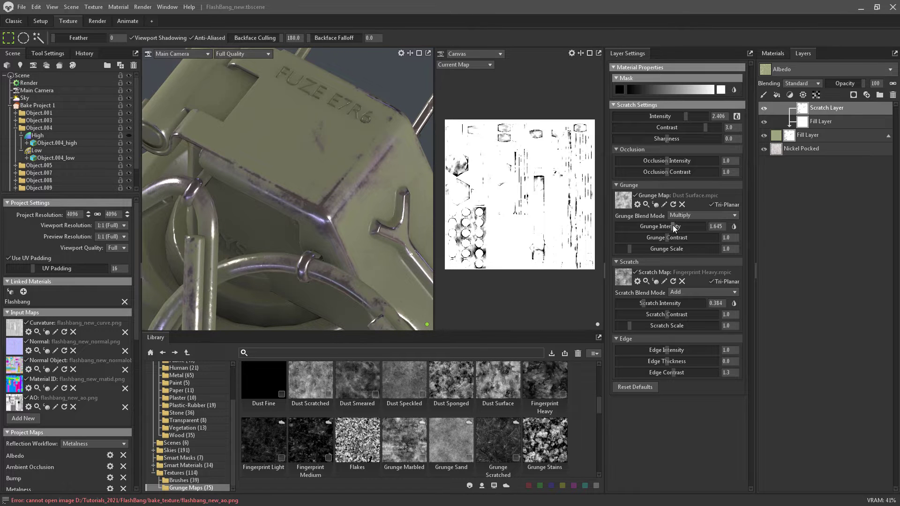
pyautogui.moveTo(378, 204); pyautogui.dragTo(333, 241)
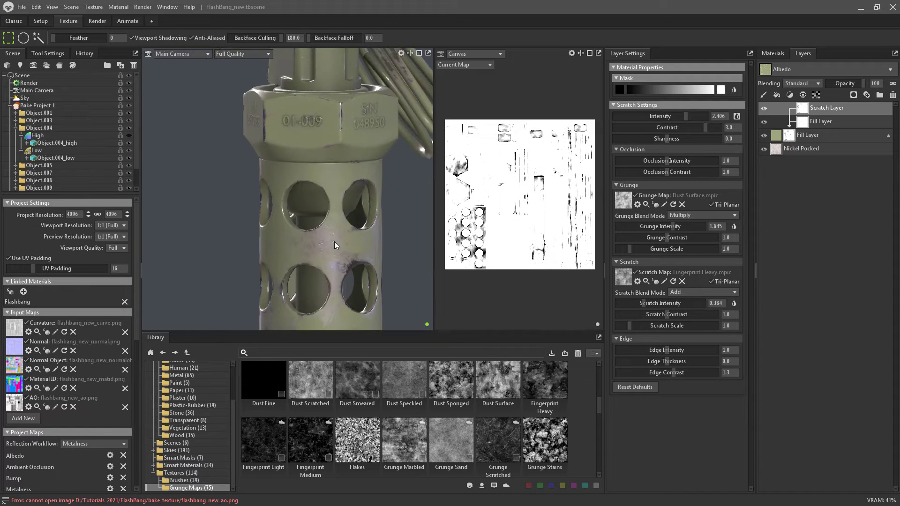
pyautogui.scroll(2, 334, 241)
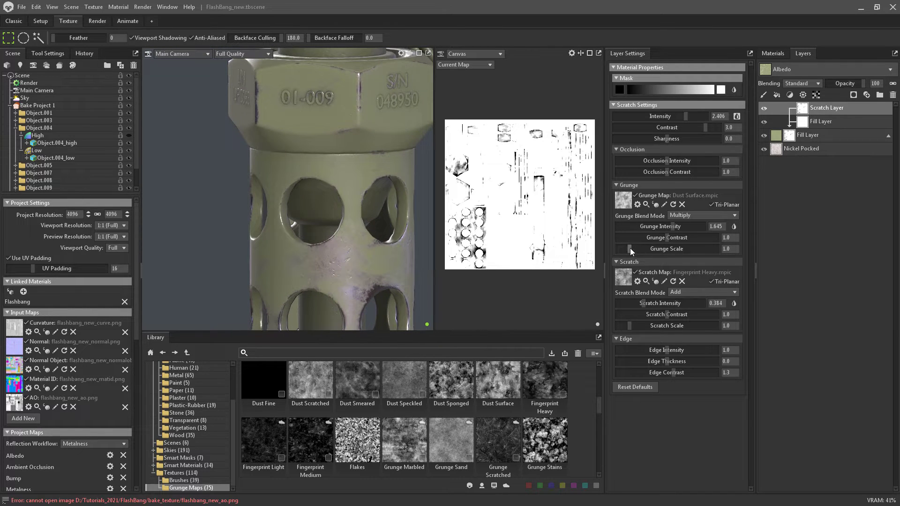
pyautogui.moveTo(630, 248); pyautogui.dragTo(653, 237)
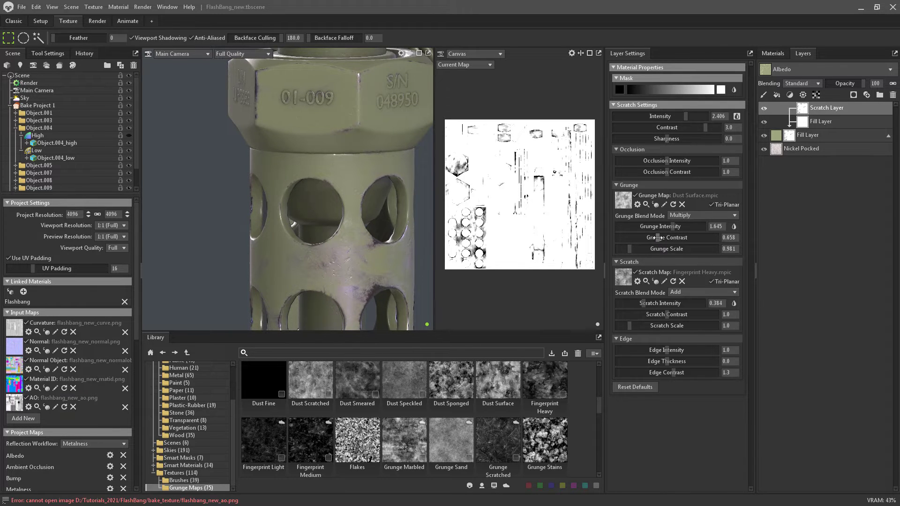
pyautogui.moveTo(268, 195); pyautogui.dragTo(409, 209)
pyautogui.scroll(-8, 323, 225)
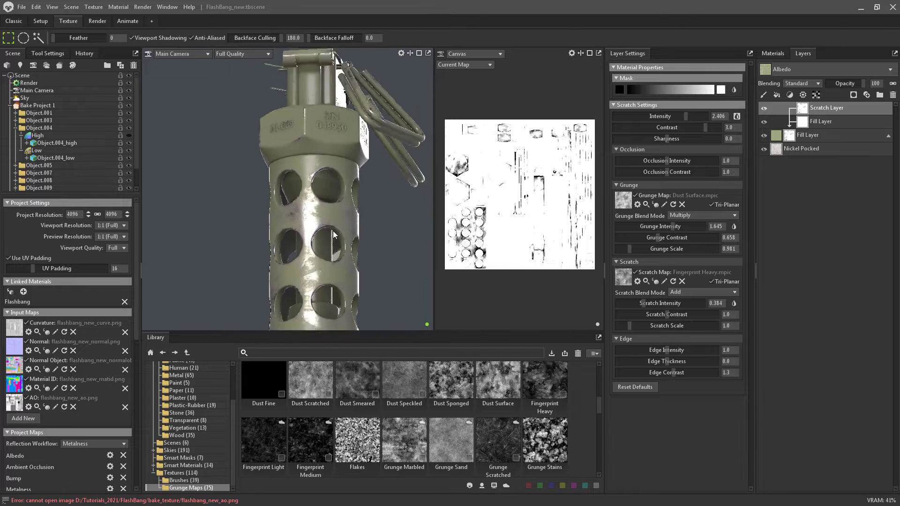
pyautogui.moveTo(282, 225); pyautogui.dragTo(841, 288)
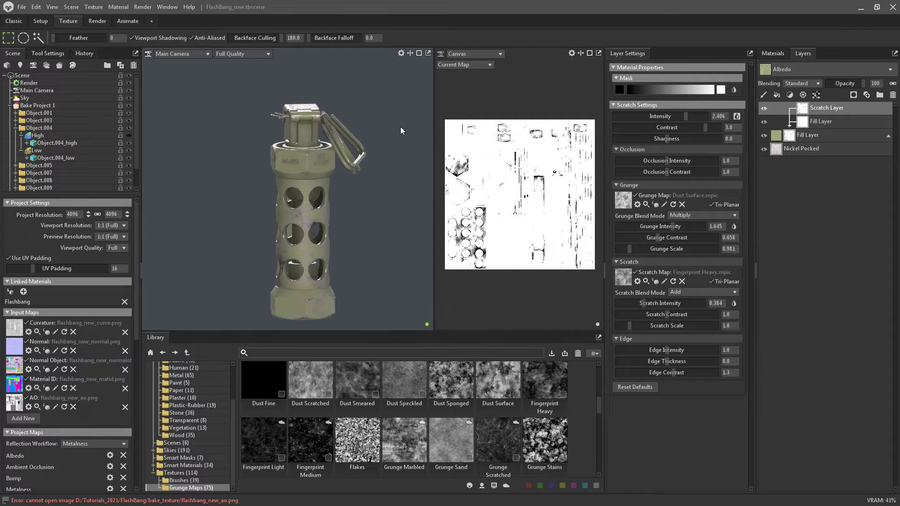
# - Show the texture project's Roughness map on the model and inspect it around the grenade
pyautogui.click(229, 53)
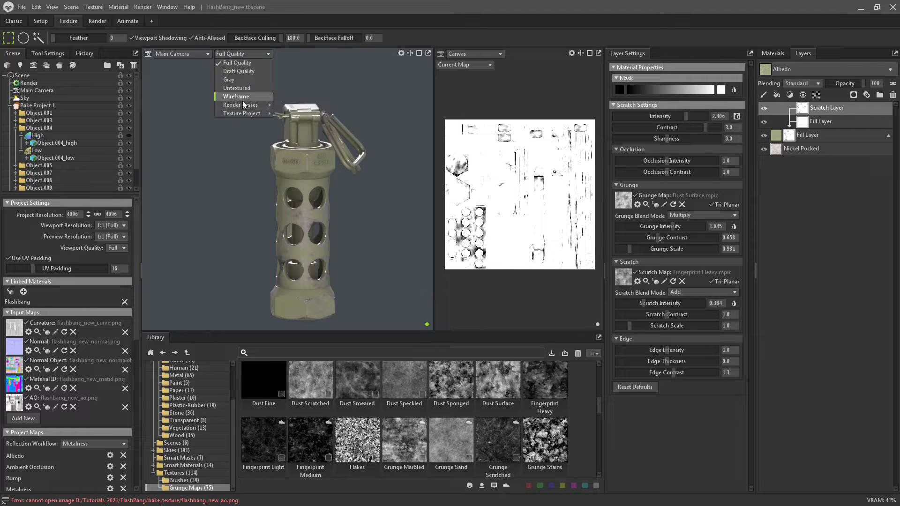
pyautogui.moveTo(245, 113)
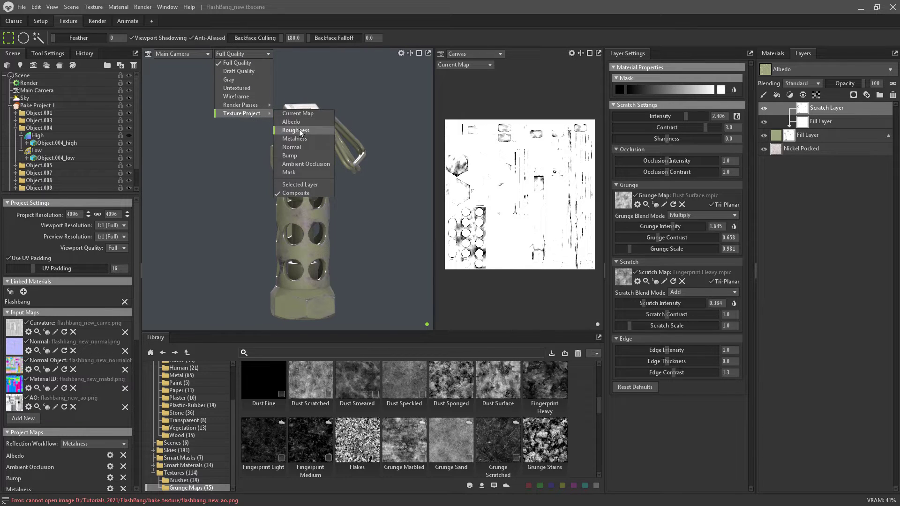
pyautogui.click(300, 131)
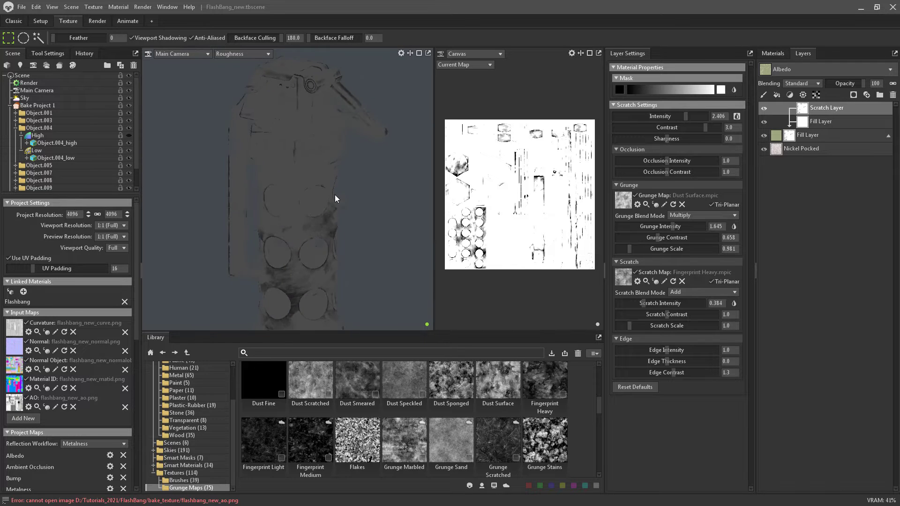
pyautogui.moveTo(335, 195); pyautogui.dragTo(248, 113)
# - Show the Metalness map on the model, inspect the worn areas, and restore the Full Quality display
pyautogui.click(228, 54)
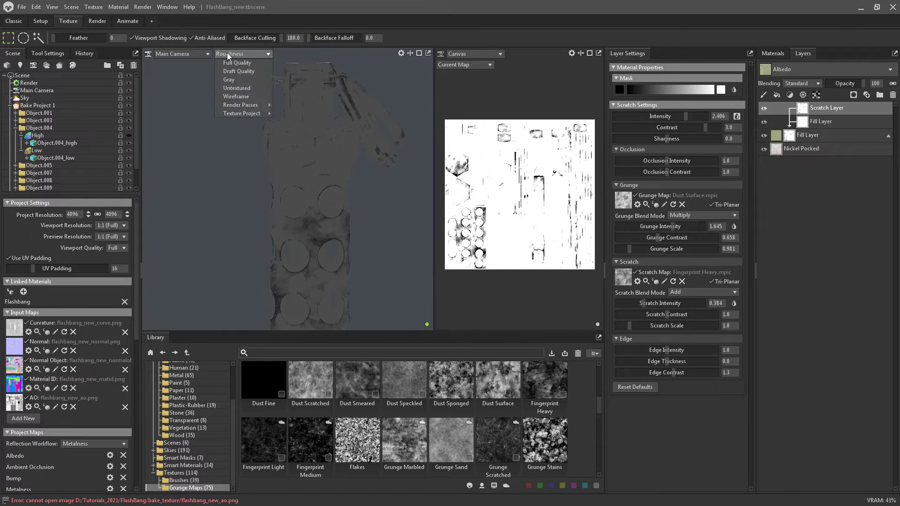
pyautogui.moveTo(238, 113)
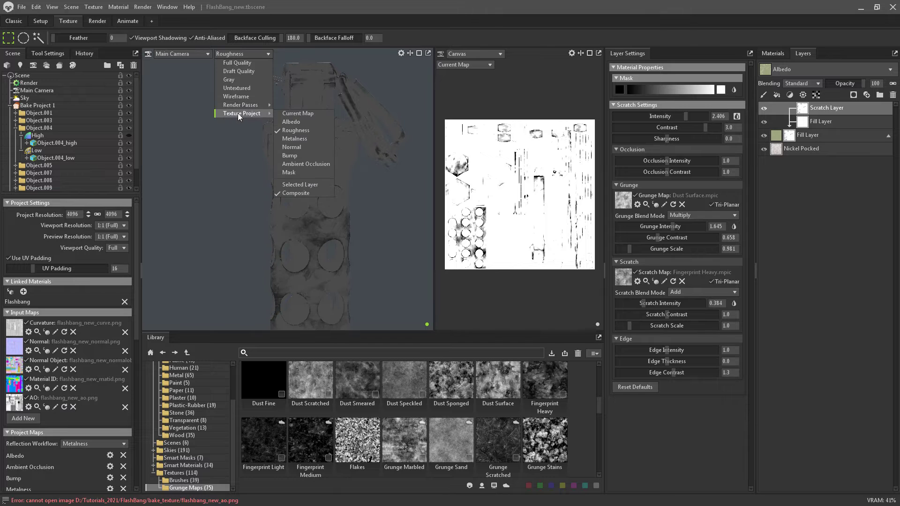
pyautogui.click(298, 139)
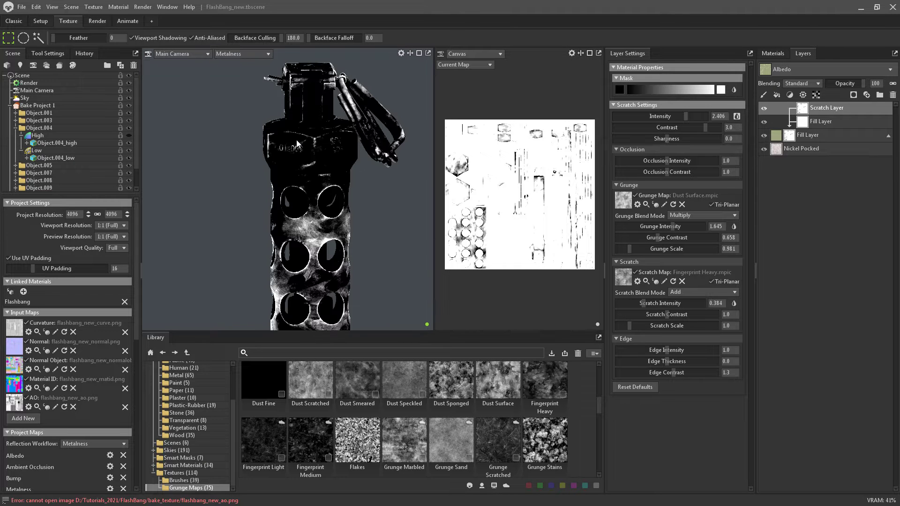
pyautogui.moveTo(210, 201); pyautogui.dragTo(443, 240)
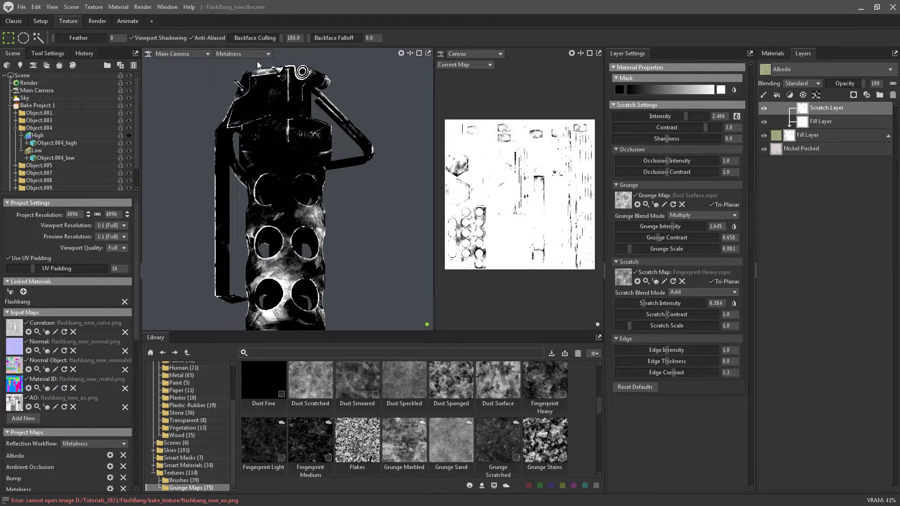
pyautogui.click(243, 55)
pyautogui.click(241, 66)
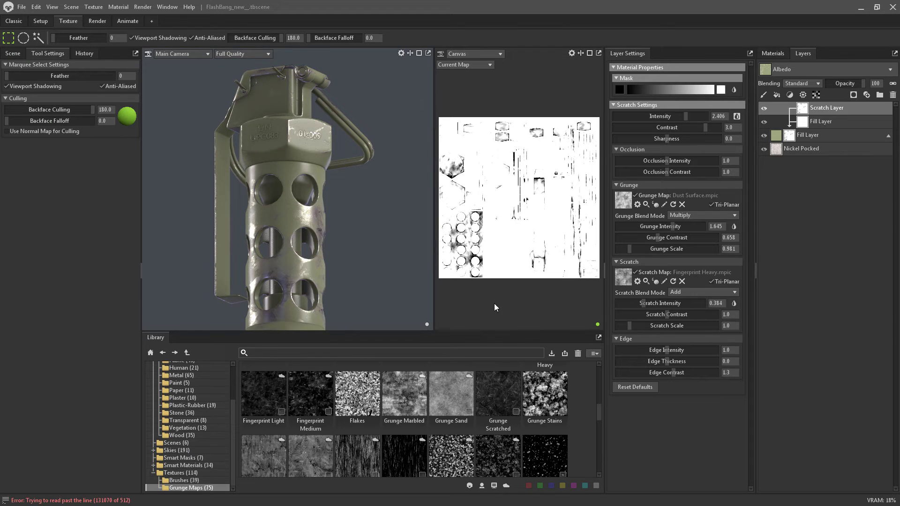
# - Turn on the UV wireframe in the canvas and examine the mask around the perforated body's holes
pyautogui.scroll(1, 494, 303)
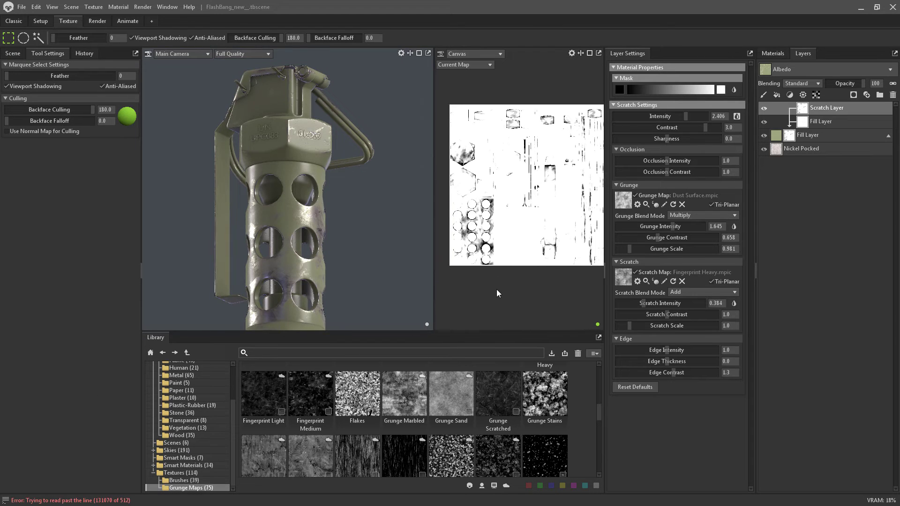
pyautogui.moveTo(497, 290); pyautogui.dragTo(485, 297, button='middle')
pyautogui.click(571, 54)
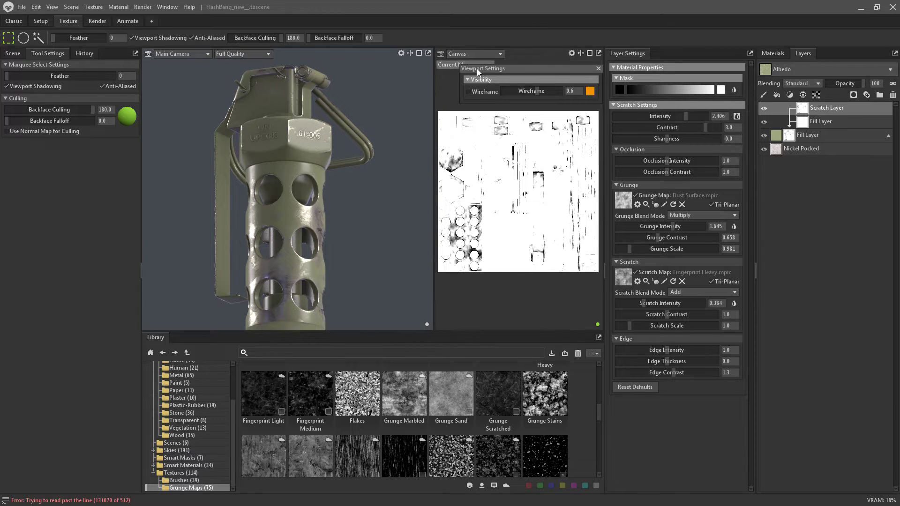
pyautogui.click(469, 91)
pyautogui.scroll(3, 455, 266)
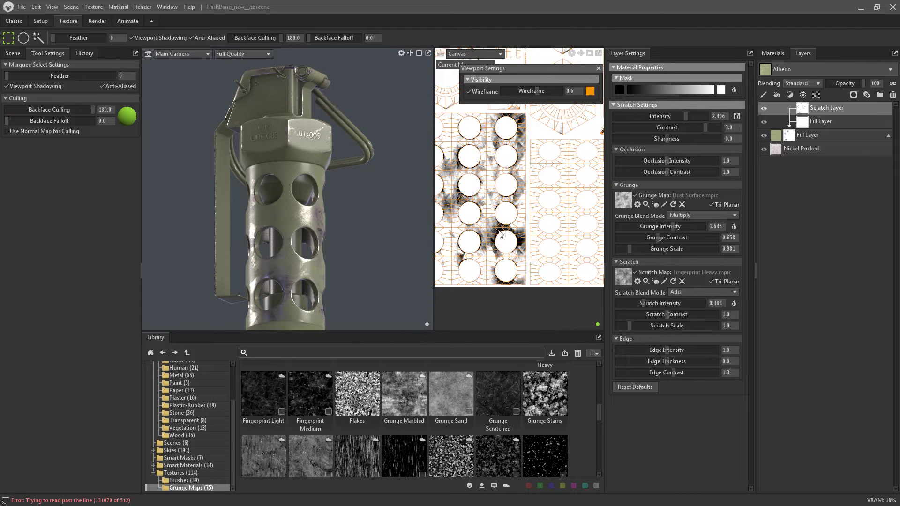
# - Set the Scratch Layer's Scratch Contrast to 0.944 and Scratch Intensity to 0.307, checking the wear on the body and collar
pyautogui.moveTo(375, 303); pyautogui.dragTo(372, 156, button='middle')
pyautogui.scroll(4, 392, 231)
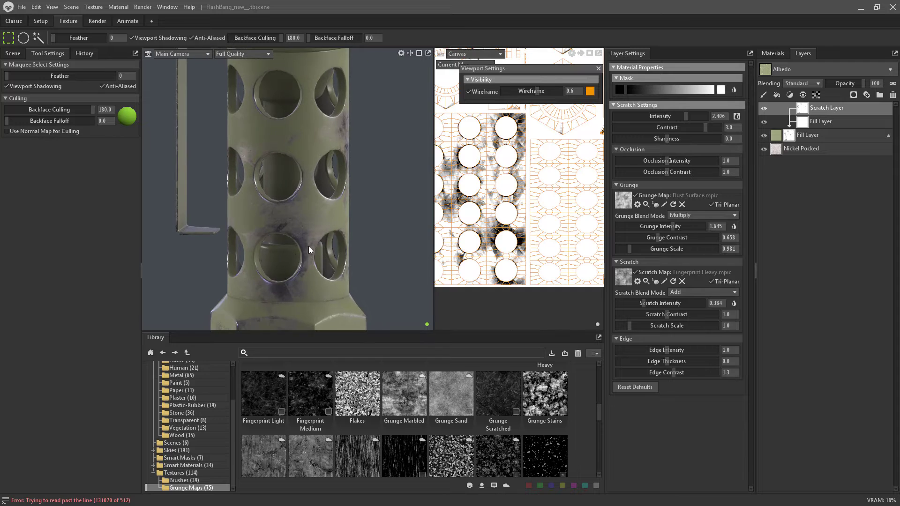
pyautogui.scroll(3, 283, 245)
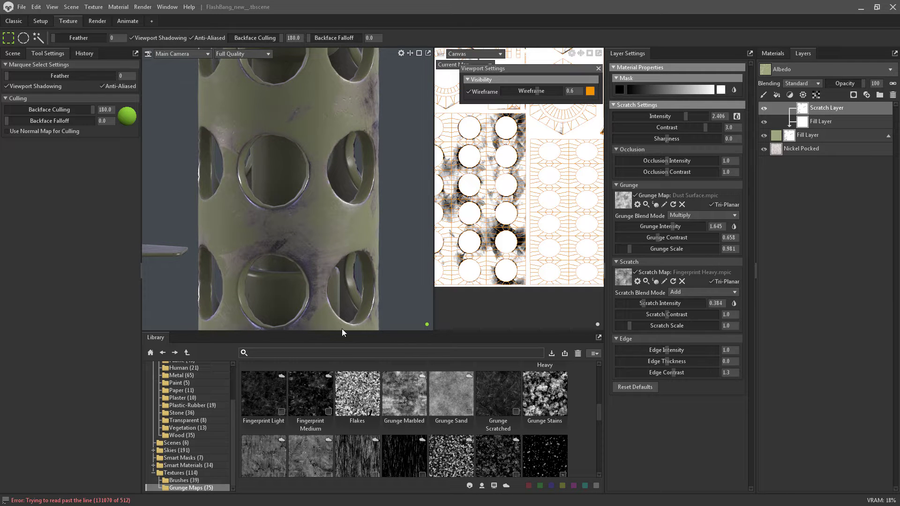
pyautogui.moveTo(665, 314); pyautogui.dragTo(641, 301)
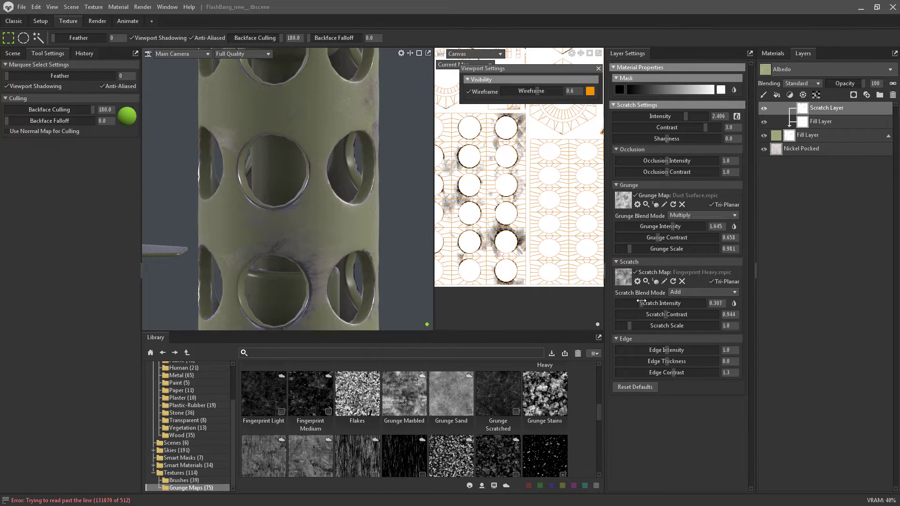
pyautogui.scroll(-3, 324, 202)
pyautogui.moveTo(312, 249); pyautogui.dragTo(271, 208)
pyautogui.scroll(3, 275, 147)
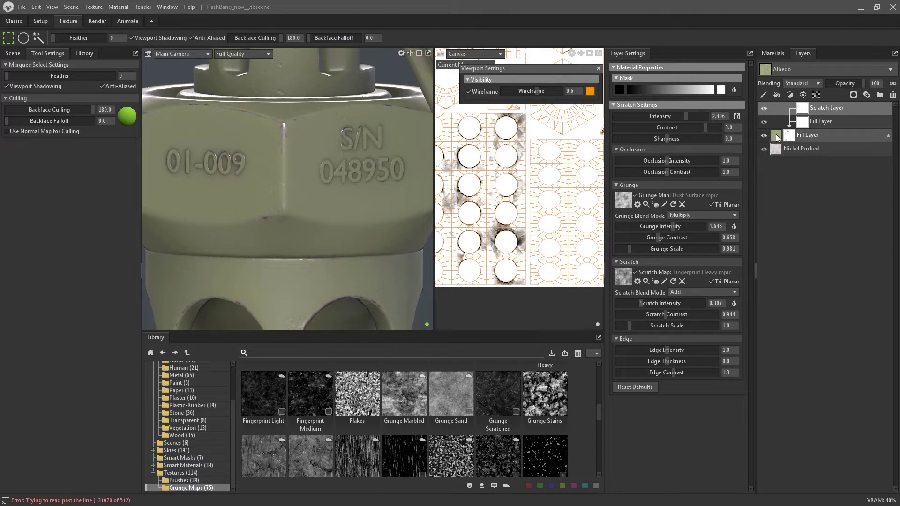
# - Set the green Fill Layer's Bump to 0.538 and check the paint around the engraved collar and body
pyautogui.click(775, 135)
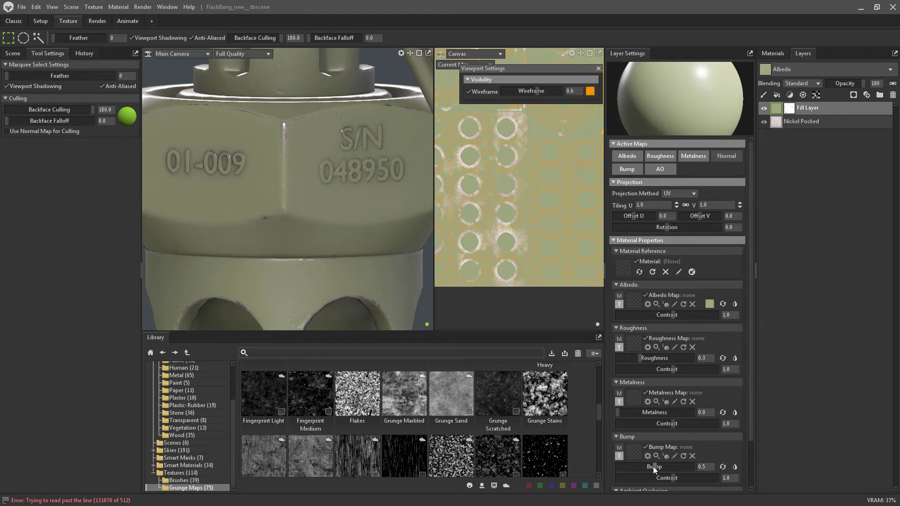
pyautogui.moveTo(653, 466)
pyautogui.mouseDown()
pyautogui.moveTo(697, 467)
pyautogui.moveTo(641, 464)
pyautogui.moveTo(656, 460)
pyautogui.mouseUp()
pyautogui.keyDown('alt'); pyautogui.moveTo(283, 200); pyautogui.dragTo(368, 220); pyautogui.keyUp('alt')
pyautogui.scroll(-5, 345, 201)
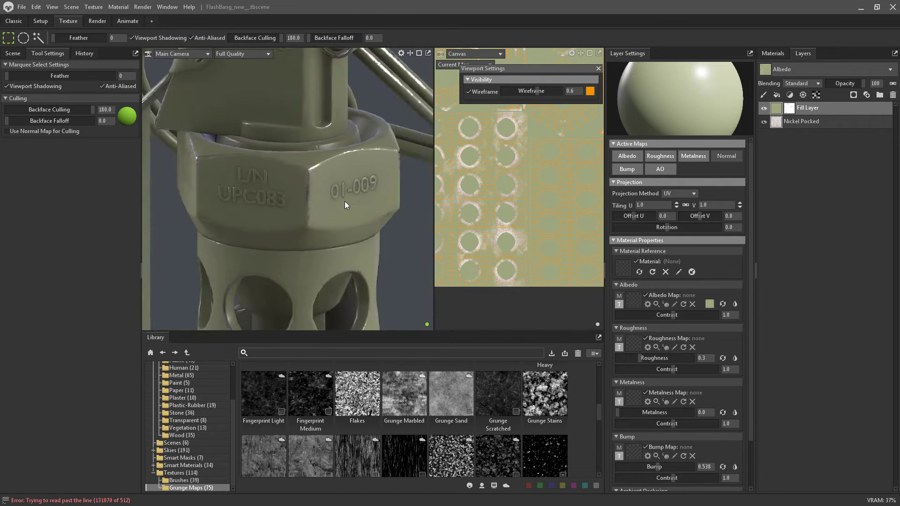
pyautogui.keyDown('alt'); pyautogui.moveTo(342, 141); pyautogui.dragTo(348, 80, button='middle'); pyautogui.keyUp('alt')
pyautogui.keyDown('alt'); pyautogui.moveTo(324, 237); pyautogui.dragTo(288, 259); pyautogui.keyUp('alt')
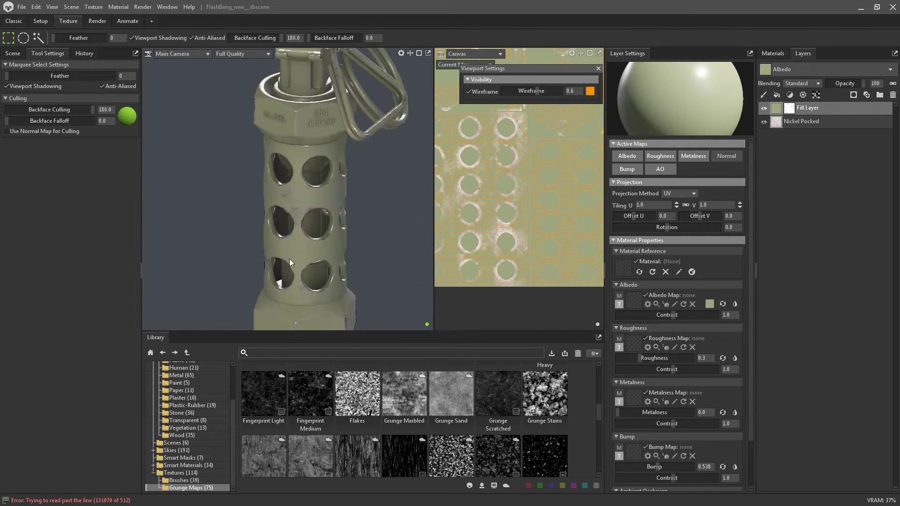
pyautogui.keyDown('alt'); pyautogui.moveTo(313, 223); pyautogui.dragTo(283, 271, button='middle'); pyautogui.keyUp('alt')
pyautogui.keyDown('alt'); pyautogui.moveTo(283, 272); pyautogui.dragTo(280, 294, button='middle'); pyautogui.keyUp('alt')
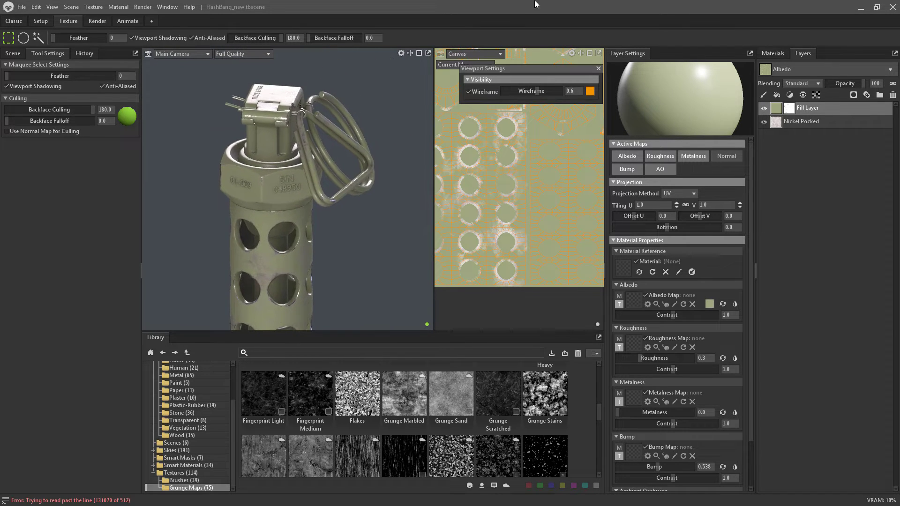
# - Maximize the 3D viewport and group the Fill Layer and Nickel Pocked layers
pyautogui.click(419, 54)
pyautogui.keyDown('alt'); pyautogui.moveTo(439, 71); pyautogui.dragTo(384, 147); pyautogui.keyUp('alt')
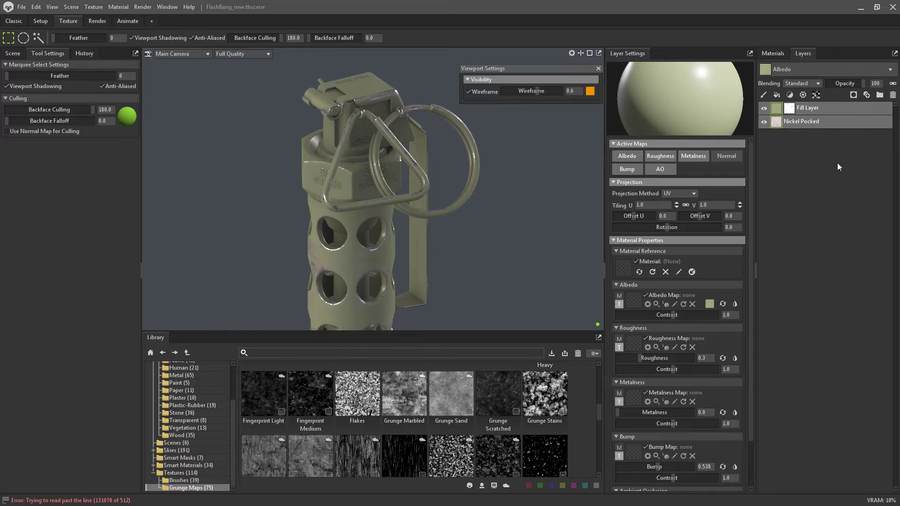
pyautogui.hotkey('ctrl', 'g')
pyautogui.click(778, 136)
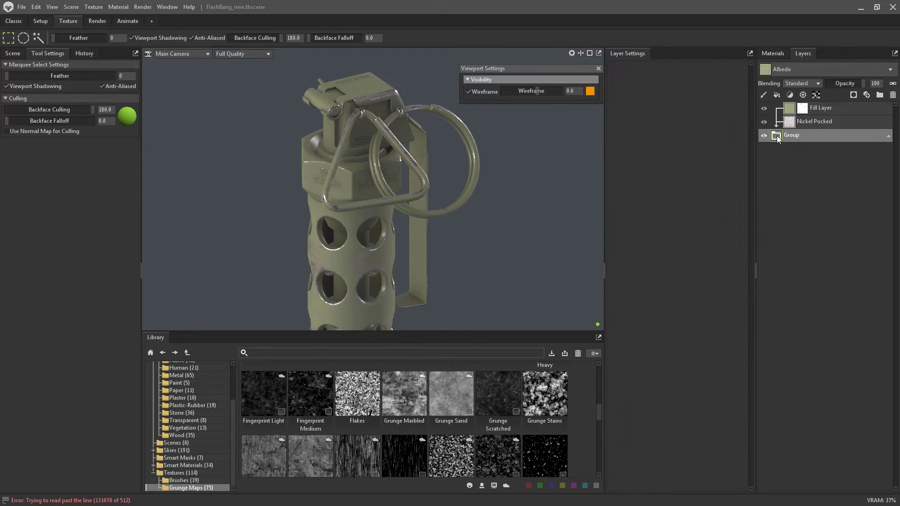
# - Add a black paint mask to the group and close the viewport settings with the wireframe turned off
pyautogui.rightClick(777, 135)
pyautogui.moveTo(806, 183)
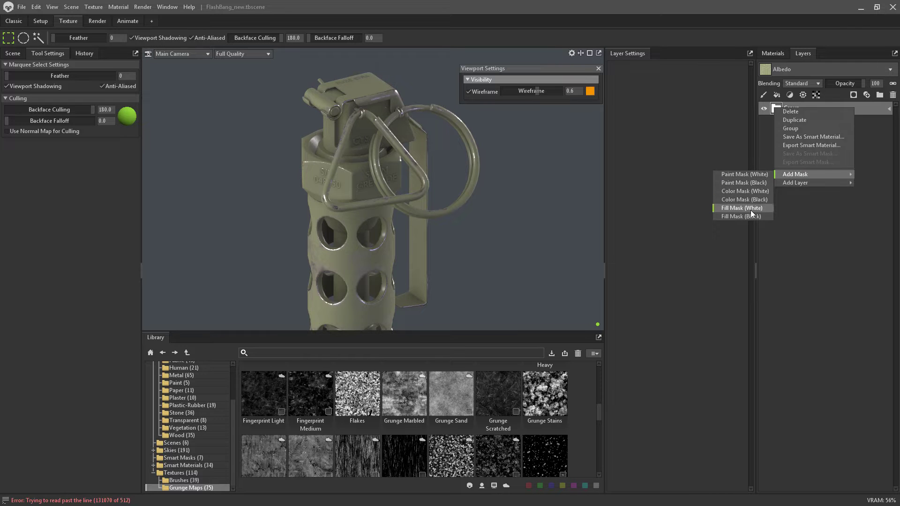
pyautogui.click(745, 182)
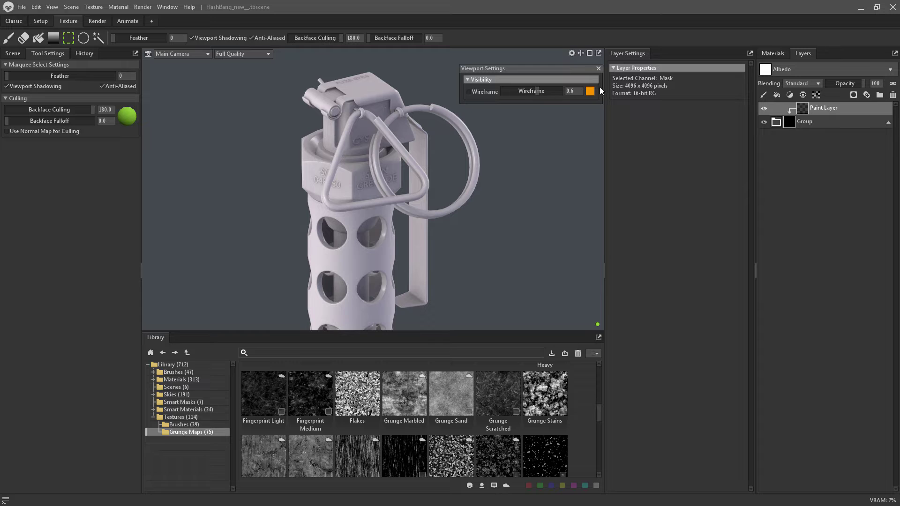
pyautogui.click(598, 68)
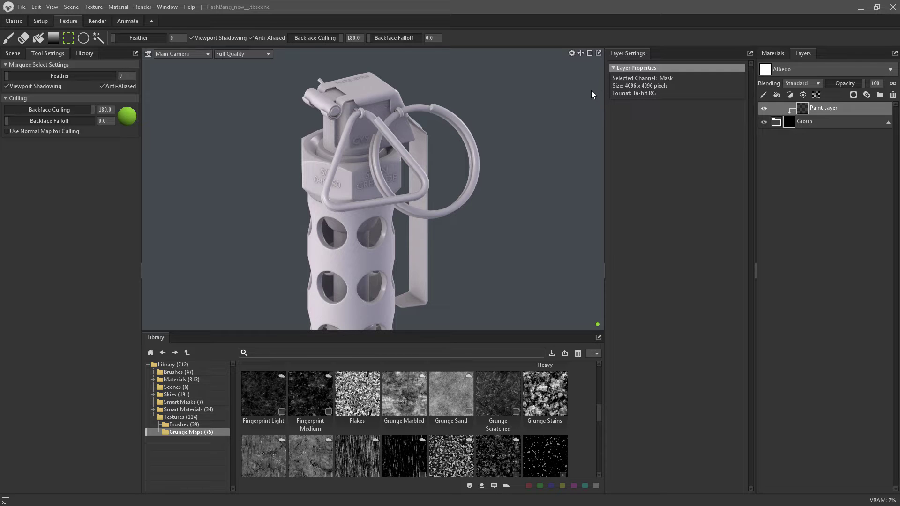
# - Fill the body and collar white in the group's mask by Contiguous Mesh, and the ring surface inside the collar black by UV Island
pyautogui.click(39, 38)
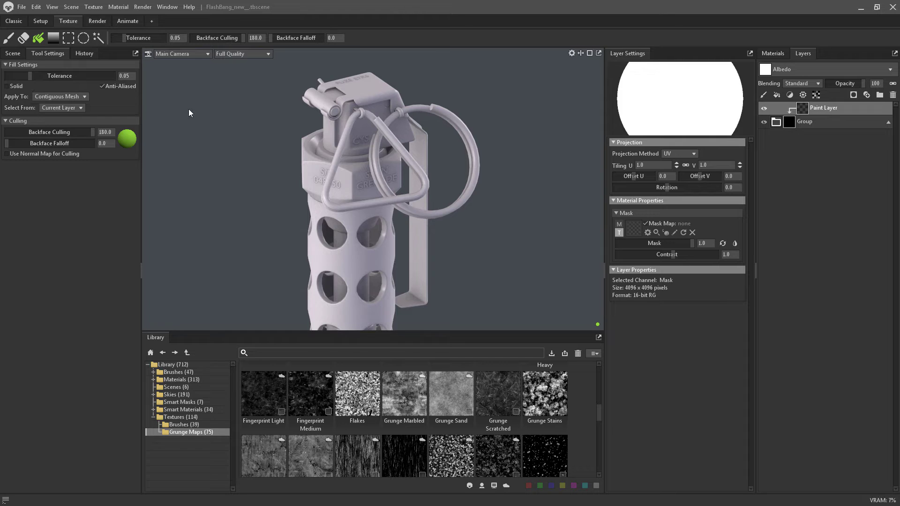
pyautogui.click(315, 207)
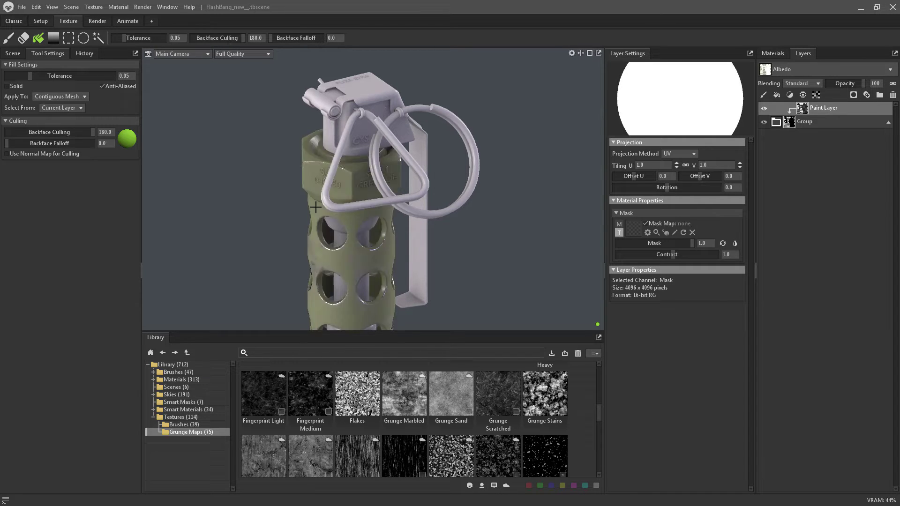
pyautogui.scroll(5, 303, 121)
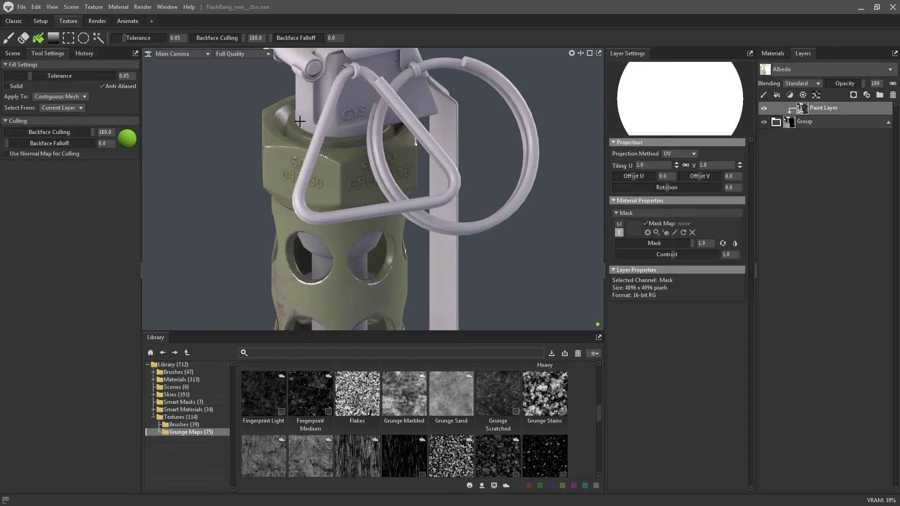
pyautogui.keyDown('alt'); pyautogui.moveTo(283, 108); pyautogui.dragTo(365, 216, button='middle'); pyautogui.keyUp('alt')
pyautogui.moveTo(366, 216)
pyautogui.keyDown('alt'); pyautogui.mouseDown()
pyautogui.moveTo(527, 221)
pyautogui.moveTo(356, 220)
pyautogui.mouseUp(); pyautogui.keyUp('alt')
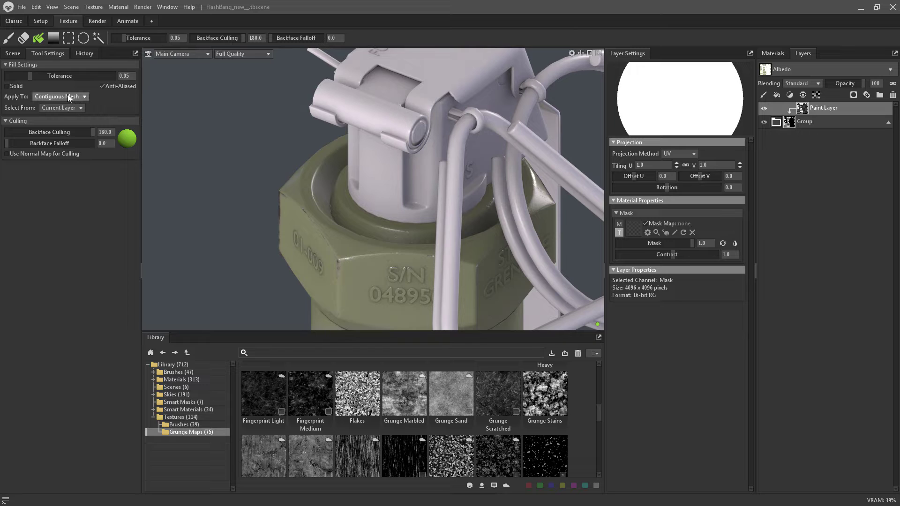
pyautogui.click(52, 114)
pyautogui.keyDown('alt'); pyautogui.moveTo(189, 186); pyautogui.dragTo(336, 206); pyautogui.keyUp('alt')
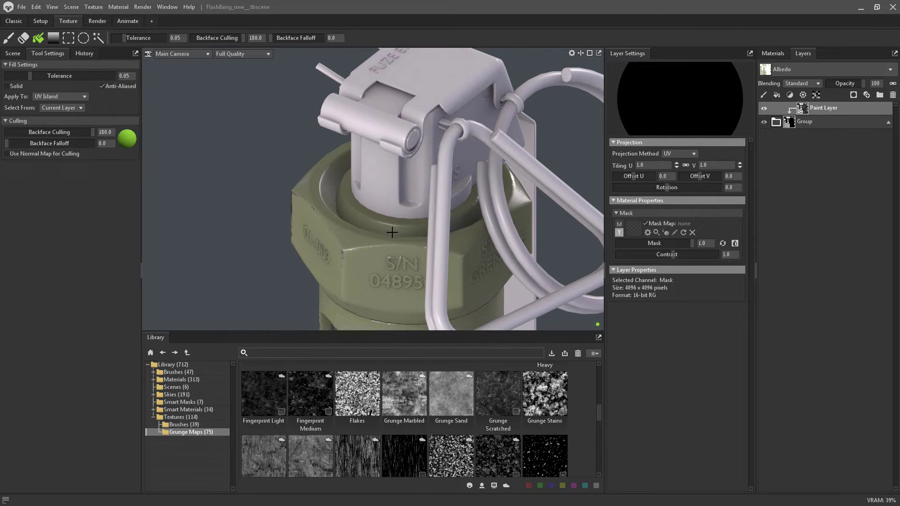
pyautogui.click(376, 222)
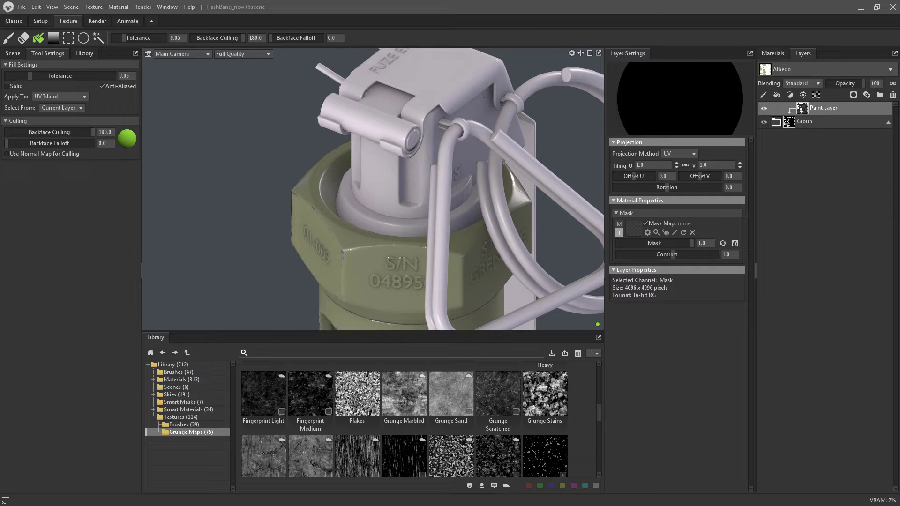
# - Switch to Windows Photo Viewer and examine the grenade photos and the Major Components picture in ref.jpg
pyautogui.moveTo(899, 77); pyautogui.dragTo(556, 92)
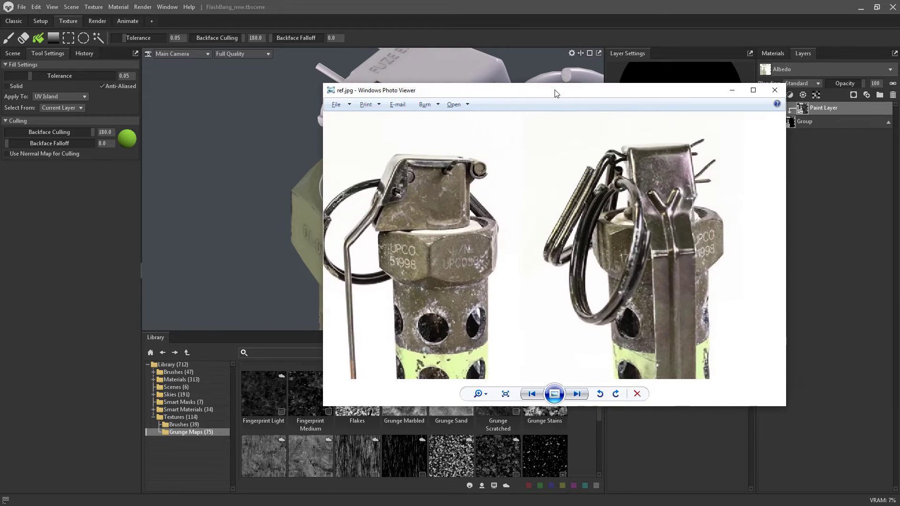
pyautogui.scroll(-5, 603, 241)
pyautogui.moveTo(563, 172); pyautogui.dragTo(522, 165)
pyautogui.scroll(4, 521, 165)
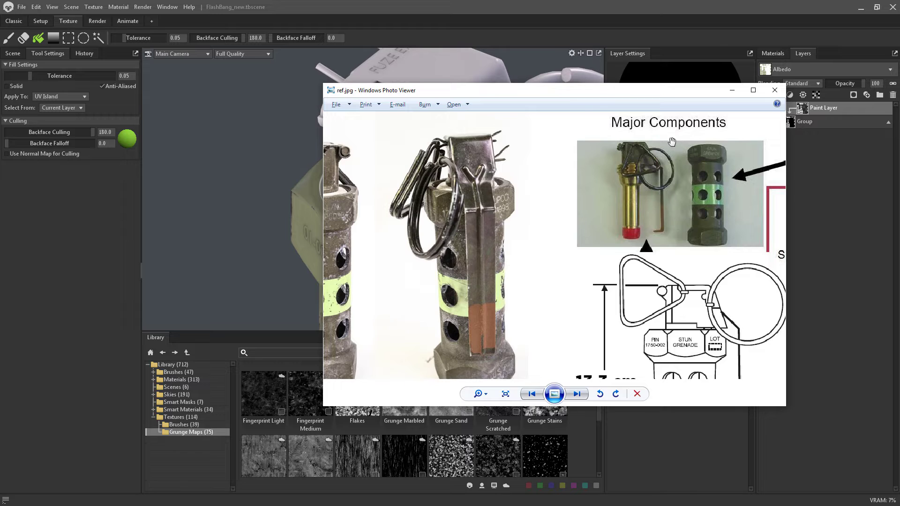
pyautogui.moveTo(533, 91); pyautogui.dragTo(899, 97)
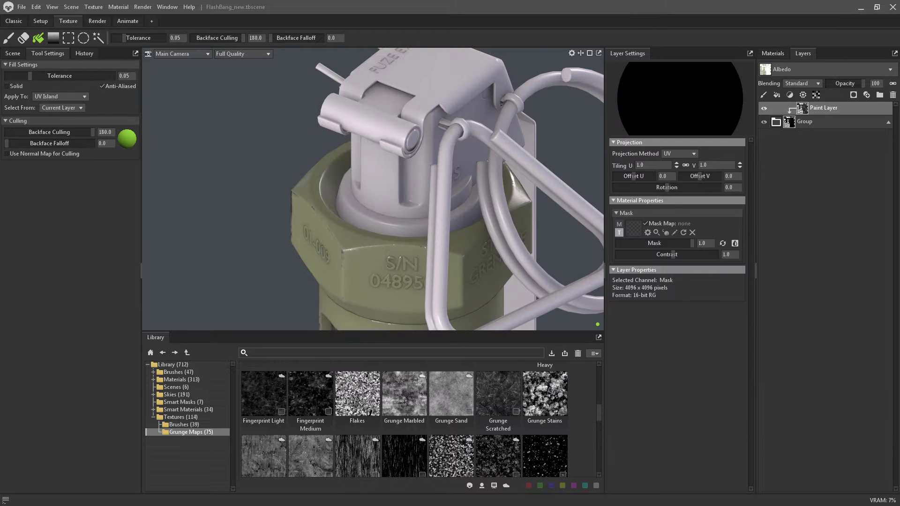
# - Rename the masked group Steel Body
pyautogui.click(799, 122)
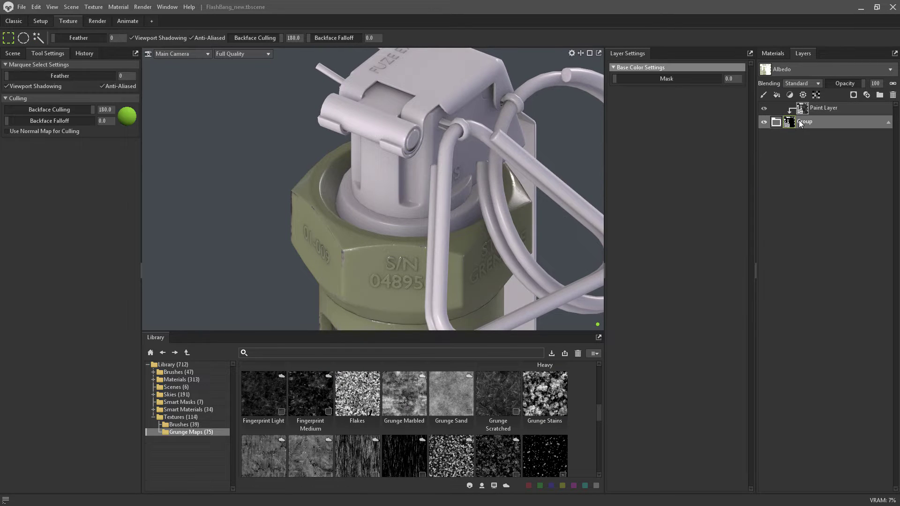
pyautogui.doubleClick(804, 123)
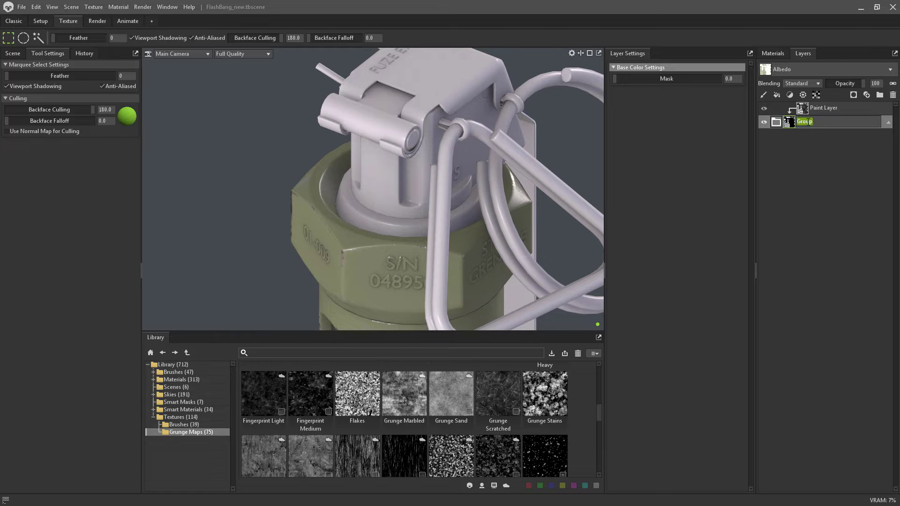
pyautogui.press('Return')
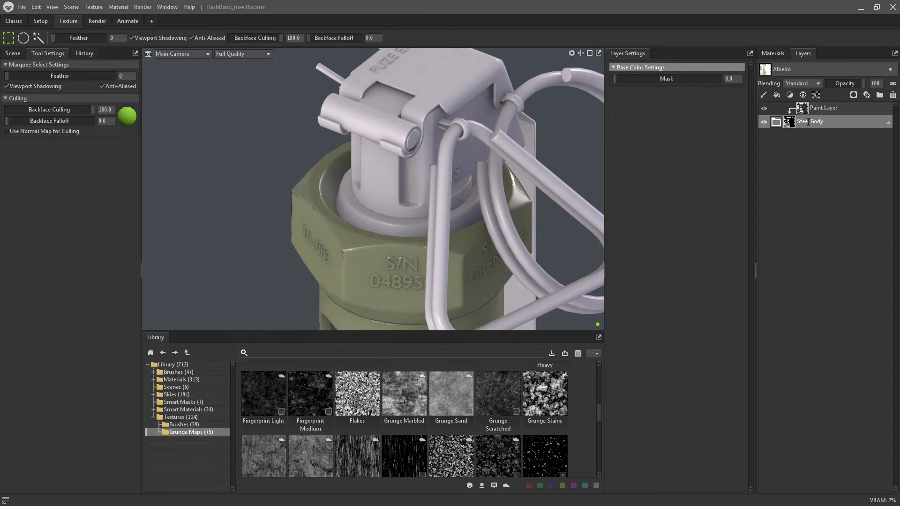
# - Duplicate the Steel Body group and name the copy Lever
pyautogui.rightClick(836, 122)
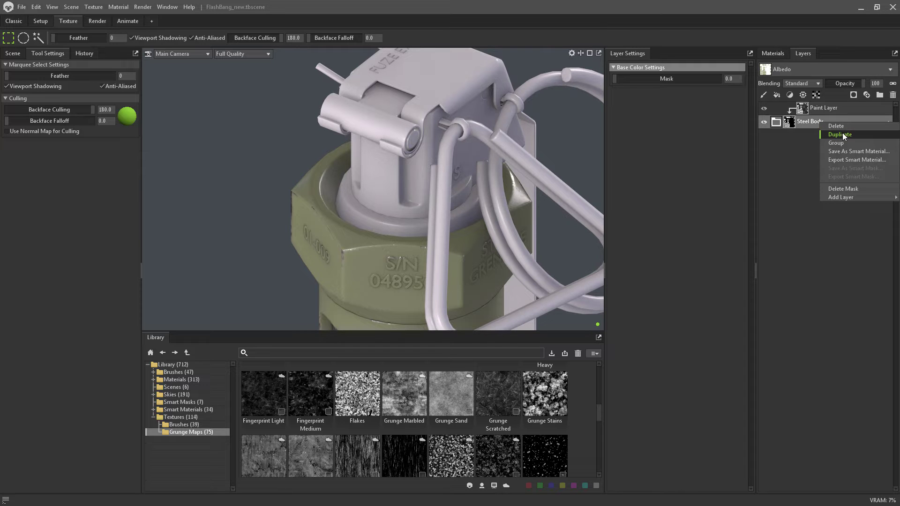
pyautogui.click(843, 135)
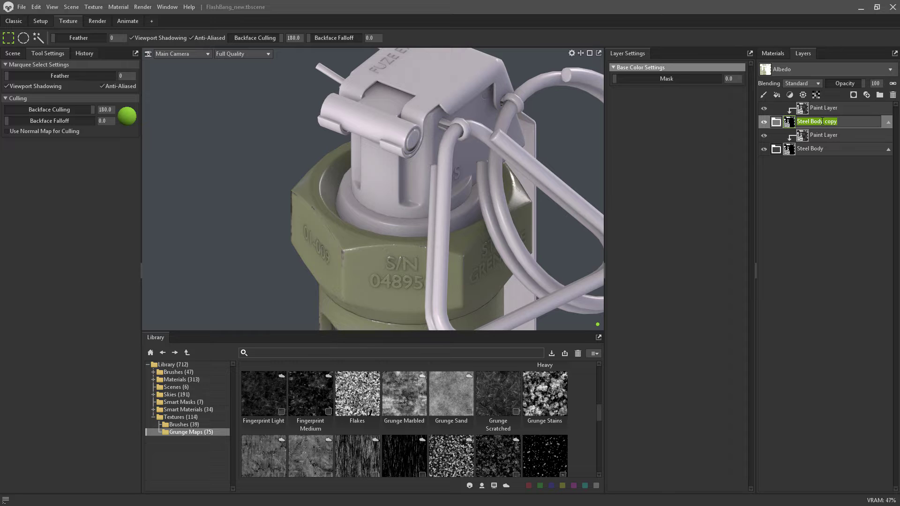
pyautogui.write('Lever')
pyautogui.press('Return')
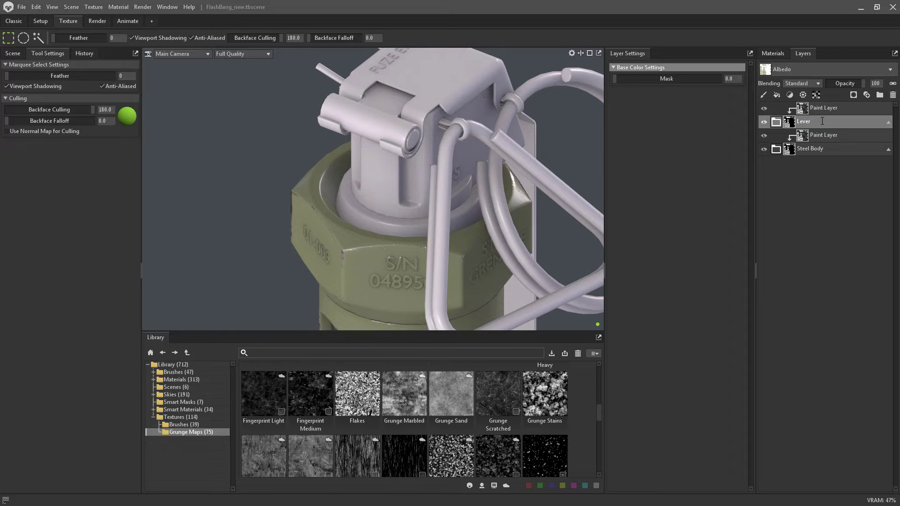
# - Delete the Lever group's copied mask and give the group a new black paint mask
pyautogui.rightClick(788, 122)
pyautogui.click(803, 127)
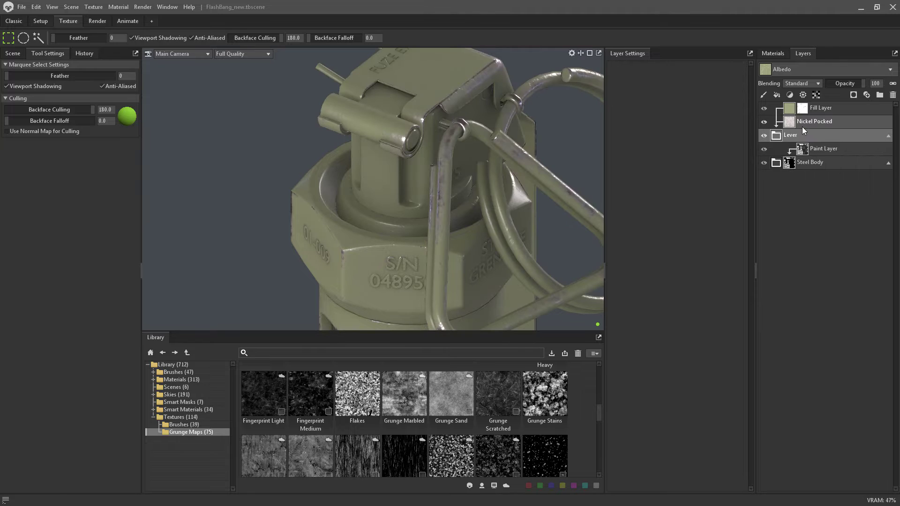
pyautogui.rightClick(773, 135)
pyautogui.moveTo(793, 203)
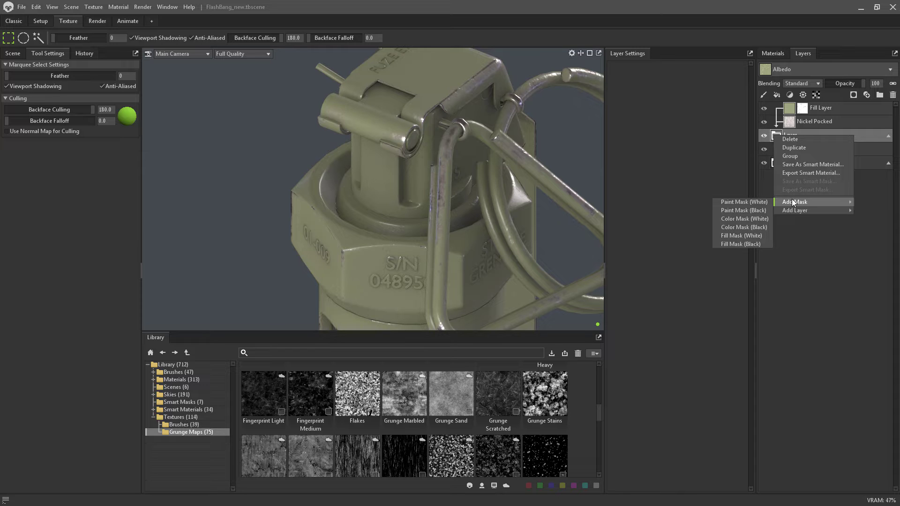
pyautogui.click(755, 210)
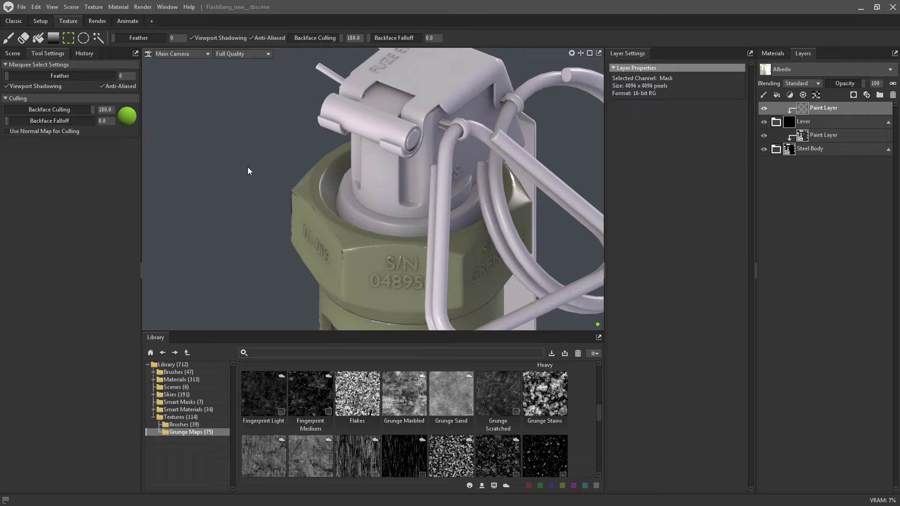
# - Fill the grenade's lever white in the Lever group's mask, switching the fill from UV Island to Contiguous Mesh to cover the whole part
pyautogui.scroll(-6, 249, 166)
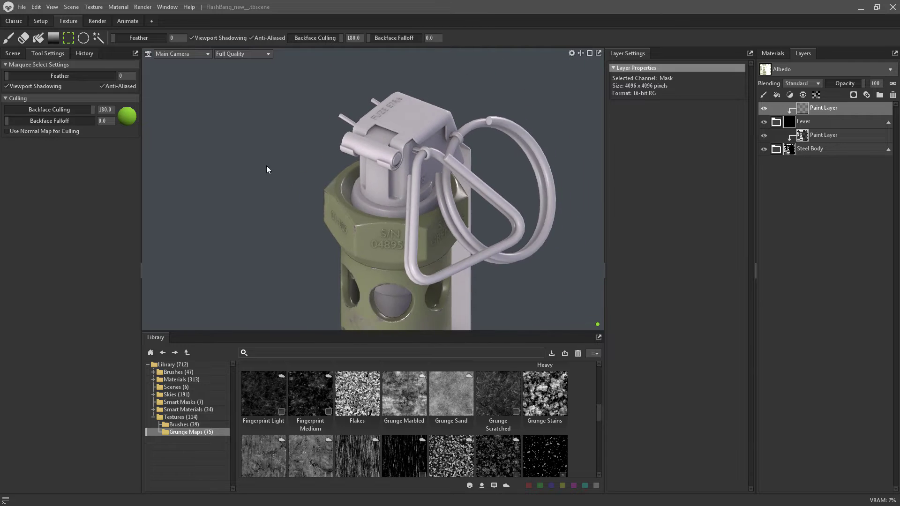
pyautogui.keyDown('alt'); pyautogui.moveTo(267, 165); pyautogui.dragTo(300, 197); pyautogui.keyUp('alt')
pyautogui.click(38, 39)
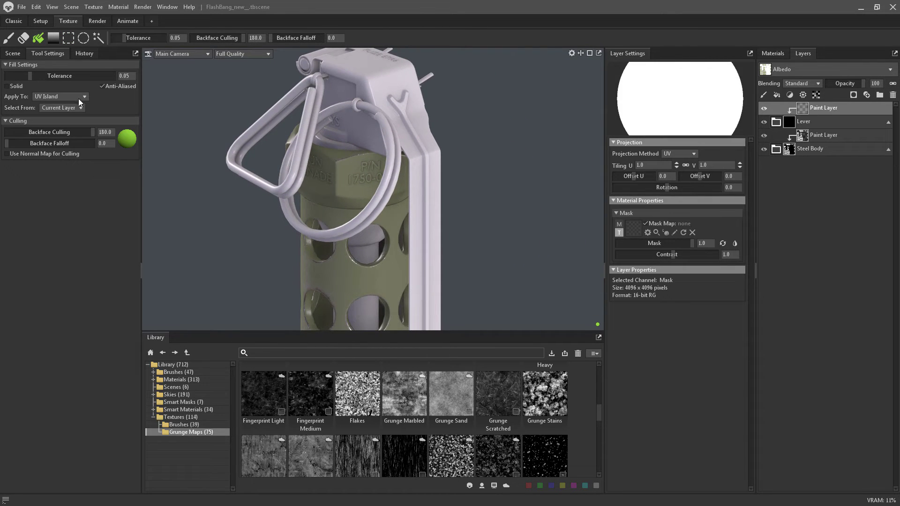
pyautogui.click(424, 168)
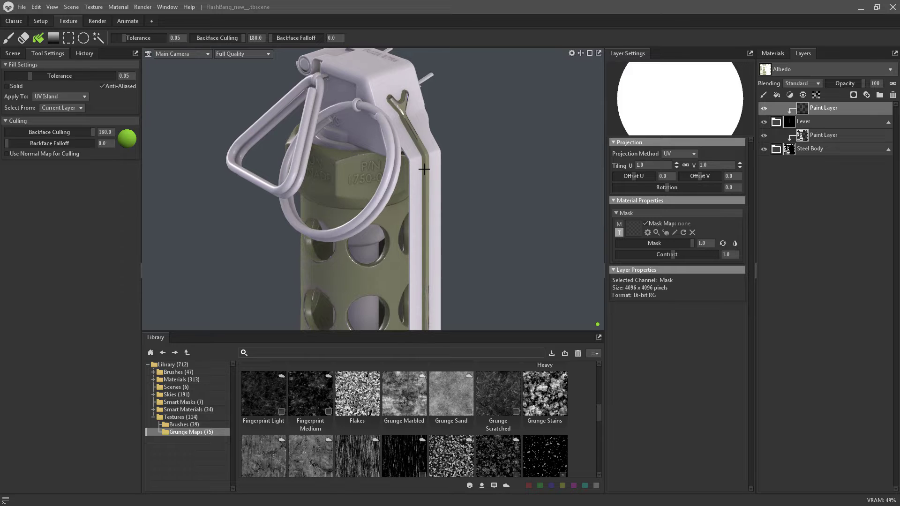
pyautogui.click(59, 96)
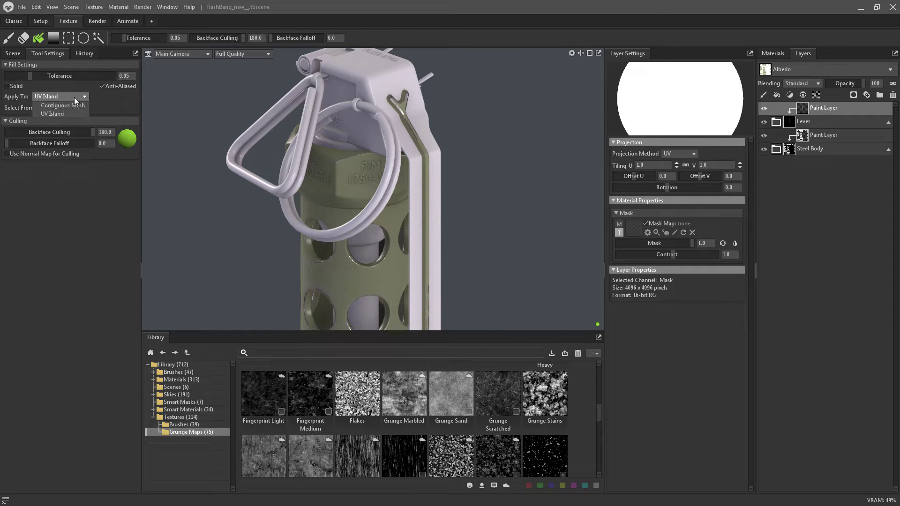
pyautogui.click(56, 106)
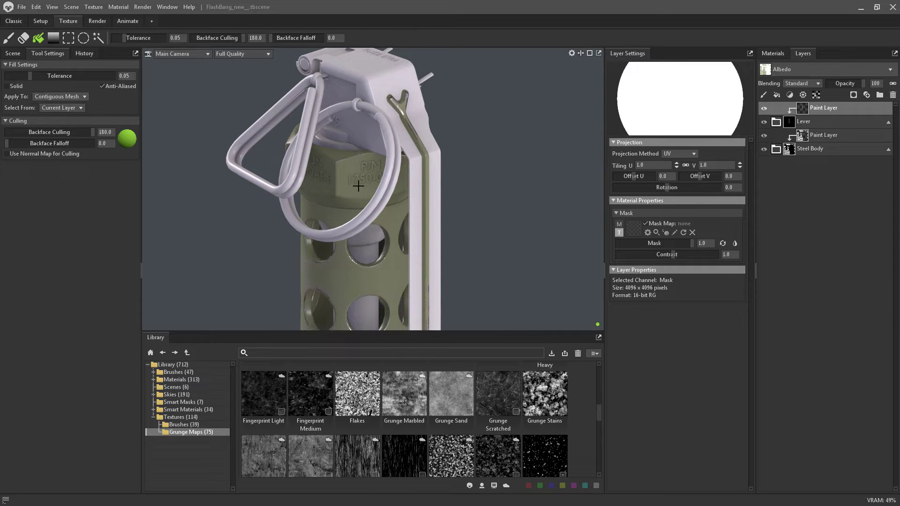
pyautogui.click(416, 194)
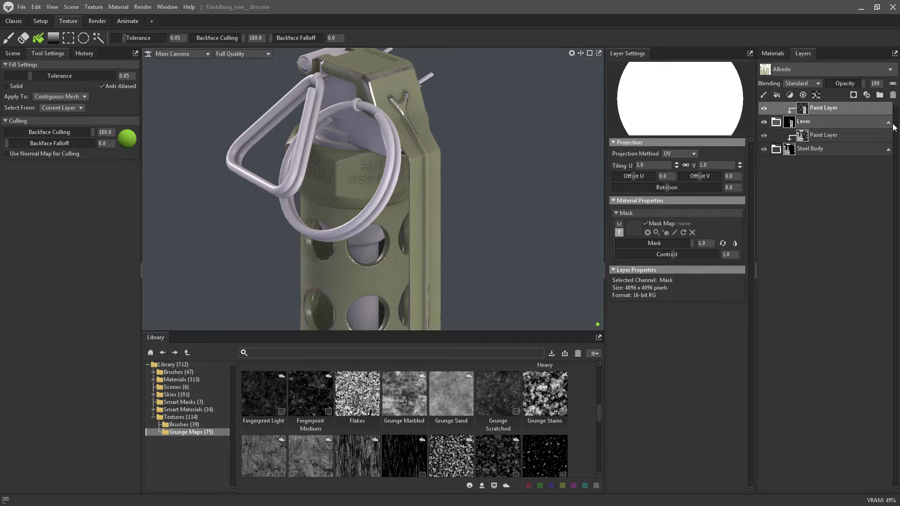
# - Darken the albedo color of the Lever group's Fill Layer to 8a916e
pyautogui.click(776, 122)
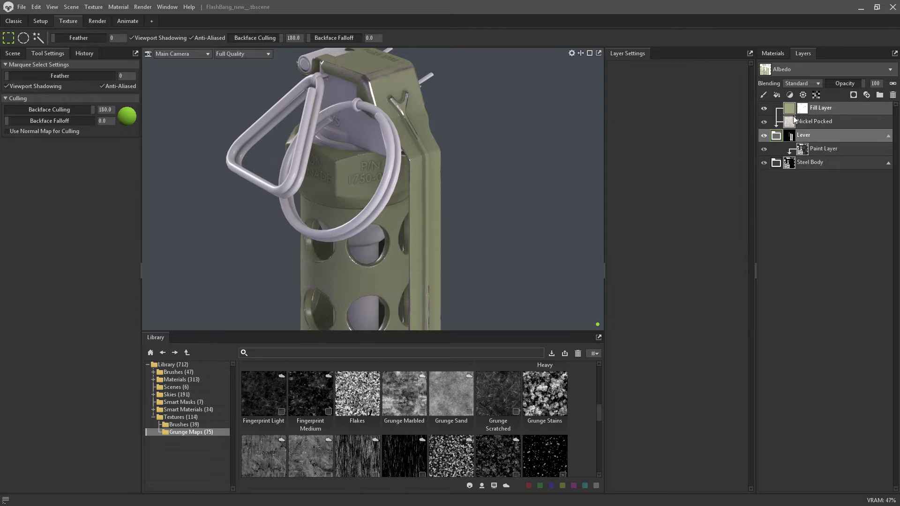
pyautogui.click(786, 109)
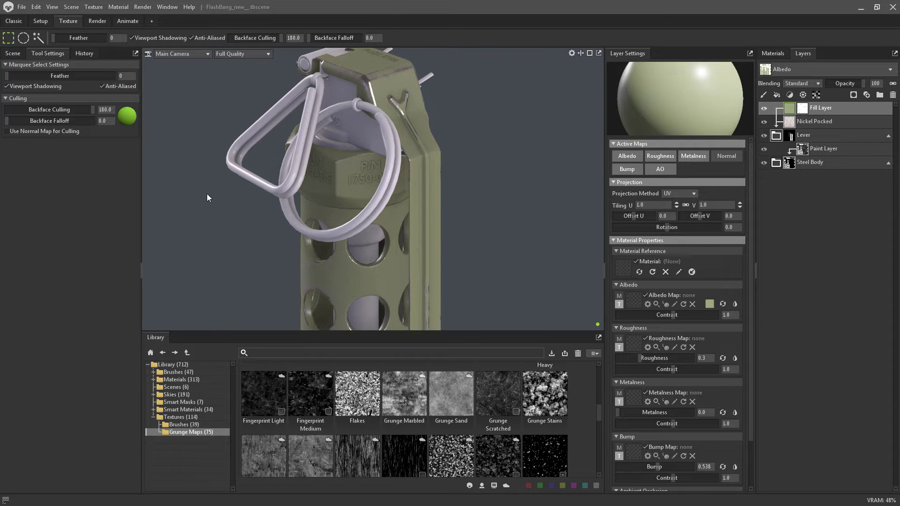
pyautogui.keyDown('alt'); pyautogui.moveTo(207, 193); pyautogui.dragTo(486, 116); pyautogui.keyUp('alt')
pyautogui.keyDown('alt'); pyautogui.moveTo(486, 116); pyautogui.dragTo(477, 290, button='middle'); pyautogui.keyUp('alt')
pyautogui.scroll(6, 441, 175)
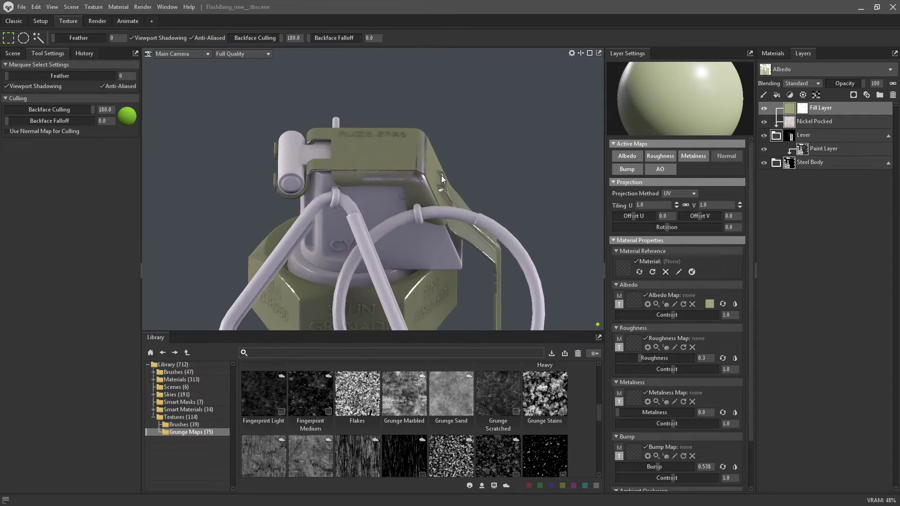
pyautogui.keyDown('alt'); pyautogui.moveTo(507, 137); pyautogui.dragTo(452, 91); pyautogui.keyUp('alt')
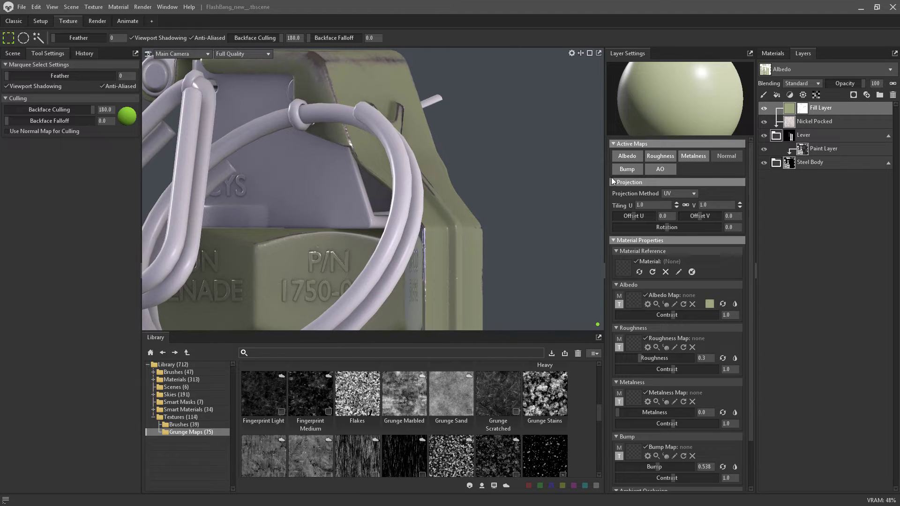
pyautogui.click(710, 304)
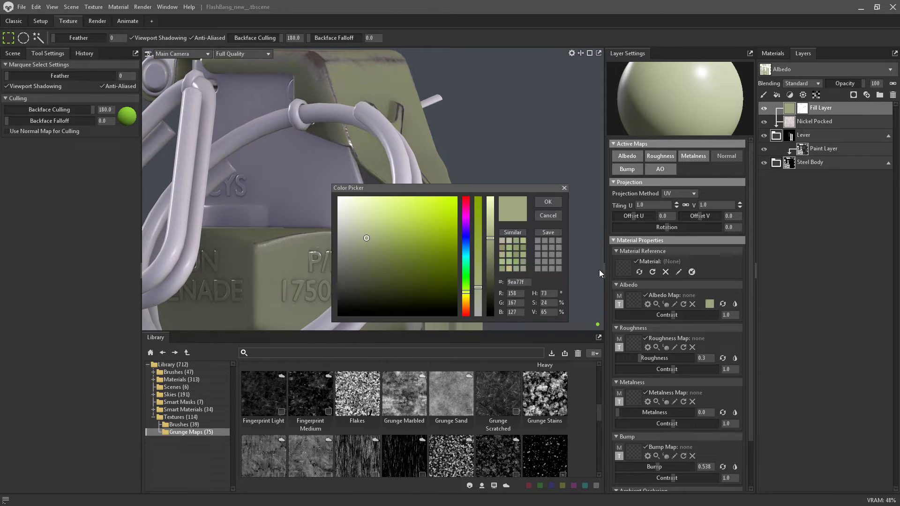
pyautogui.moveTo(490, 238); pyautogui.dragTo(492, 249)
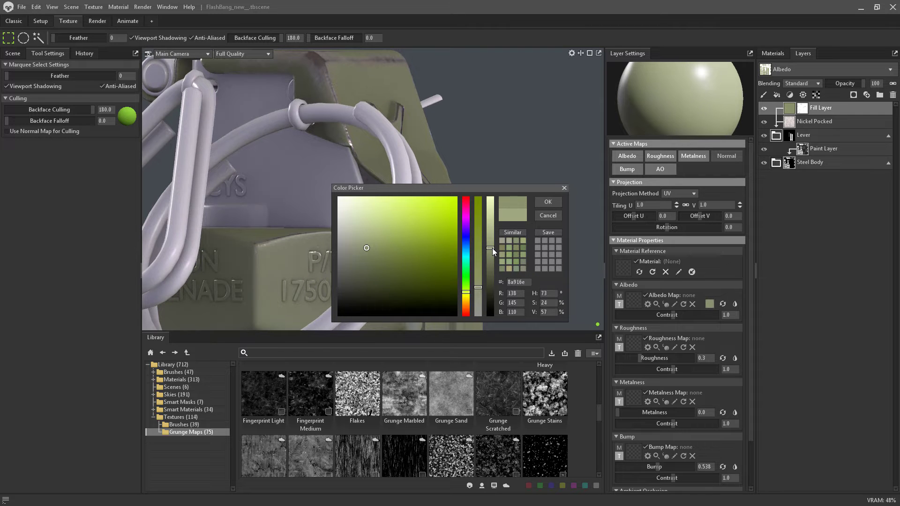
pyautogui.click(553, 203)
# - View the grenade from the lever side and darken the lever paint's albedo color further to 7d8364
pyautogui.scroll(-4, 514, 211)
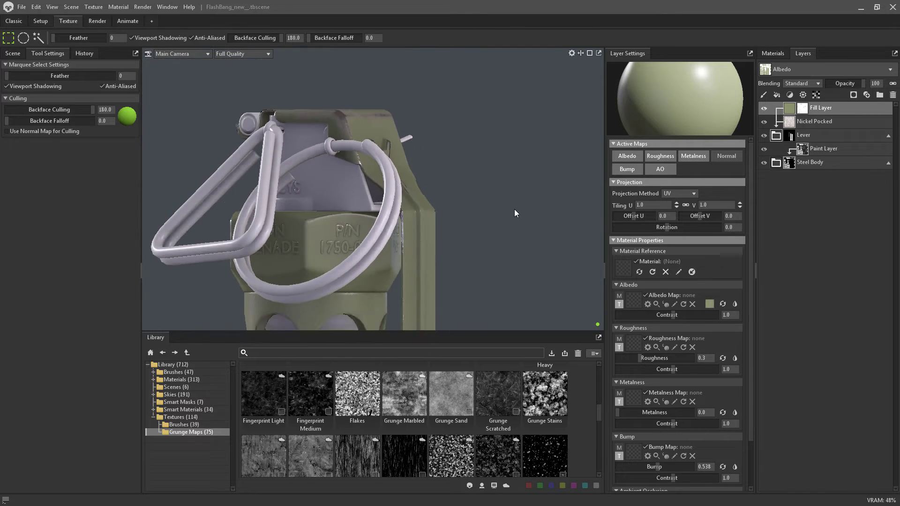
pyautogui.moveTo(514, 214); pyautogui.dragTo(373, 235)
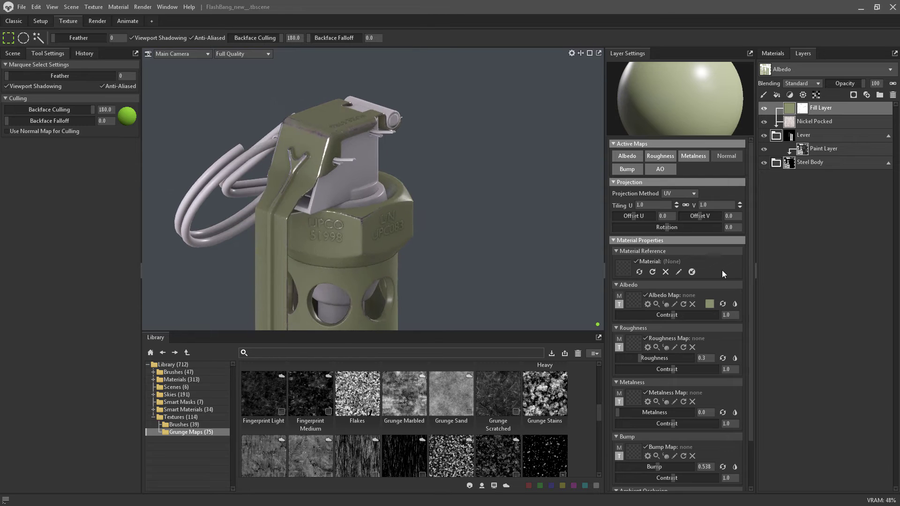
pyautogui.click(709, 304)
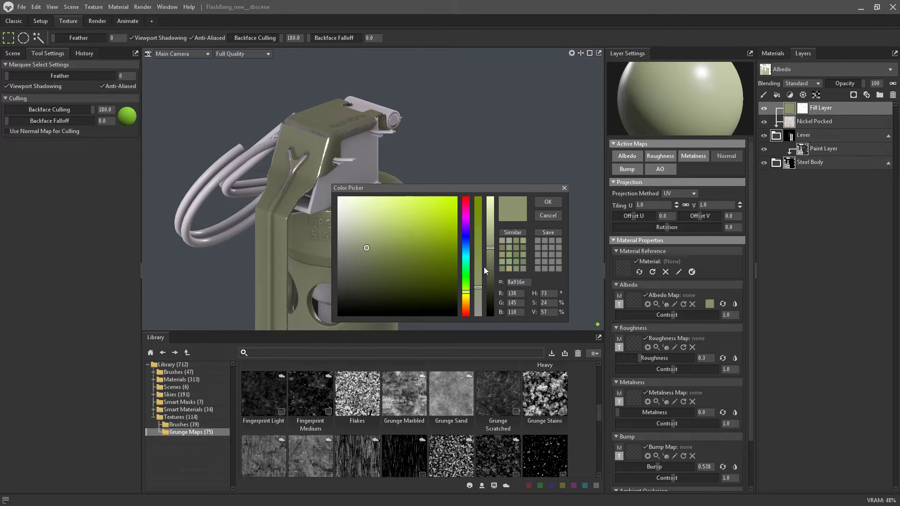
pyautogui.moveTo(490, 248); pyautogui.dragTo(493, 254)
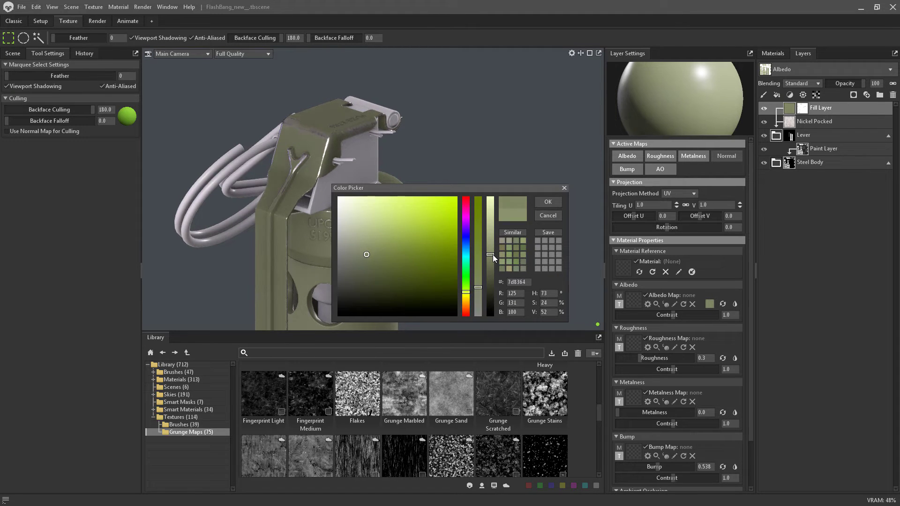
# - Confirm the olive 7d8364 albedo colour for the Fill Layer and set its roughness to 0.244
pyautogui.click(549, 201)
pyautogui.moveTo(549, 198); pyautogui.dragTo(565, 103)
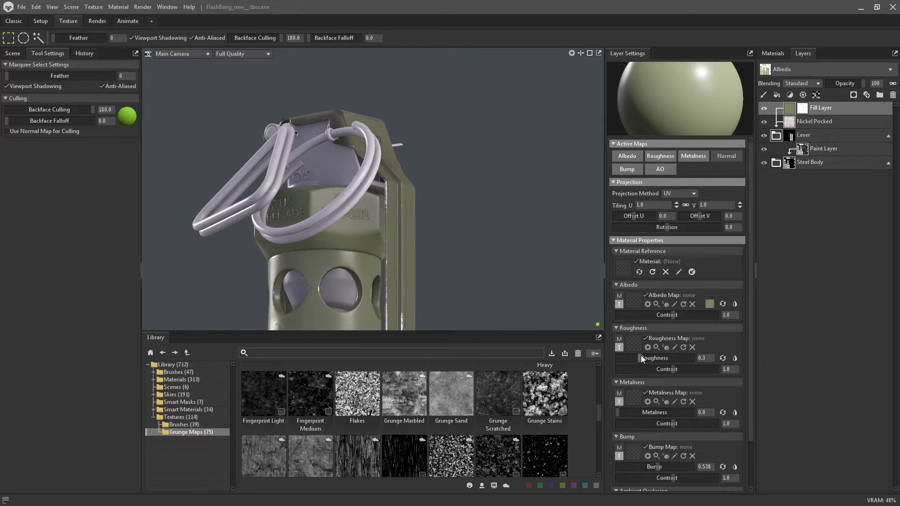
pyautogui.moveTo(641, 356); pyautogui.dragTo(636, 357)
pyautogui.moveTo(462, 226); pyautogui.dragTo(549, 269)
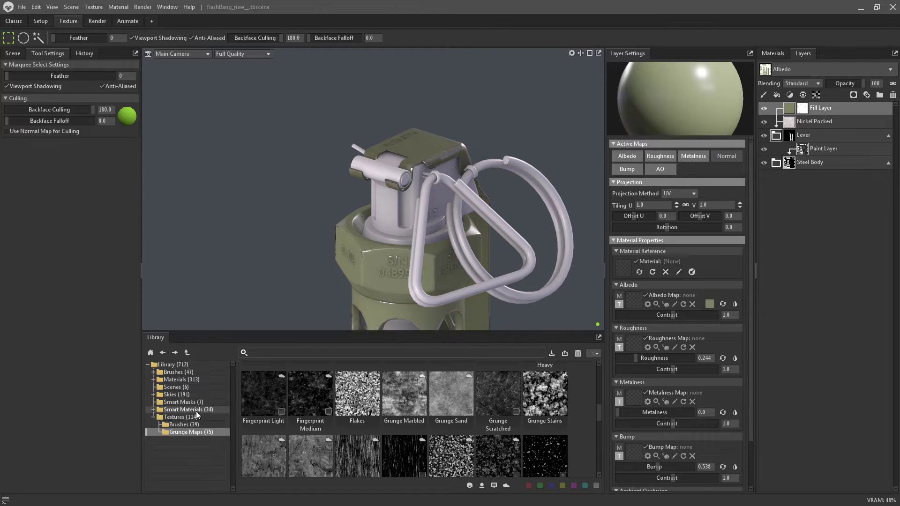
# - Filter the library's Metal materials to the locally available ones and apply Nickel Pocked to the pull rings
pyautogui.click(178, 380)
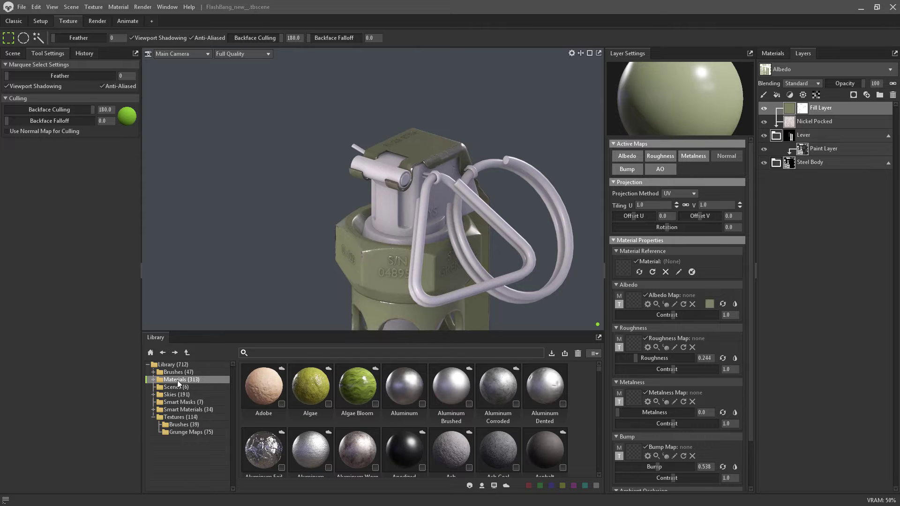
pyautogui.click(154, 379)
pyautogui.scroll(-3, 191, 459)
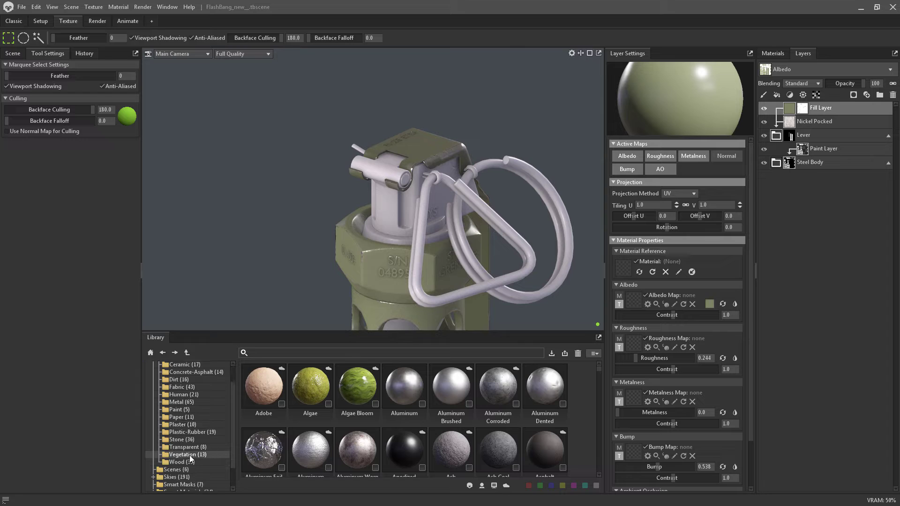
pyautogui.scroll(1, 191, 459)
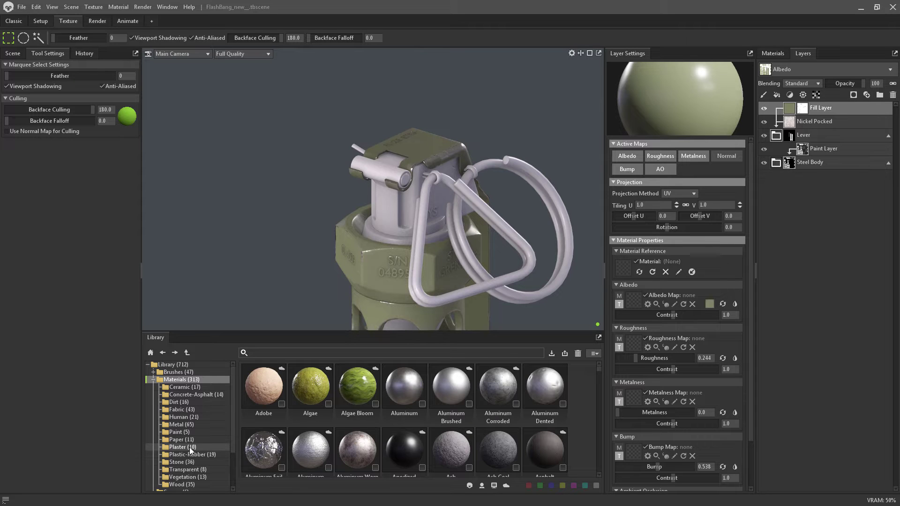
pyautogui.click(182, 425)
pyautogui.scroll(-1, 361, 463)
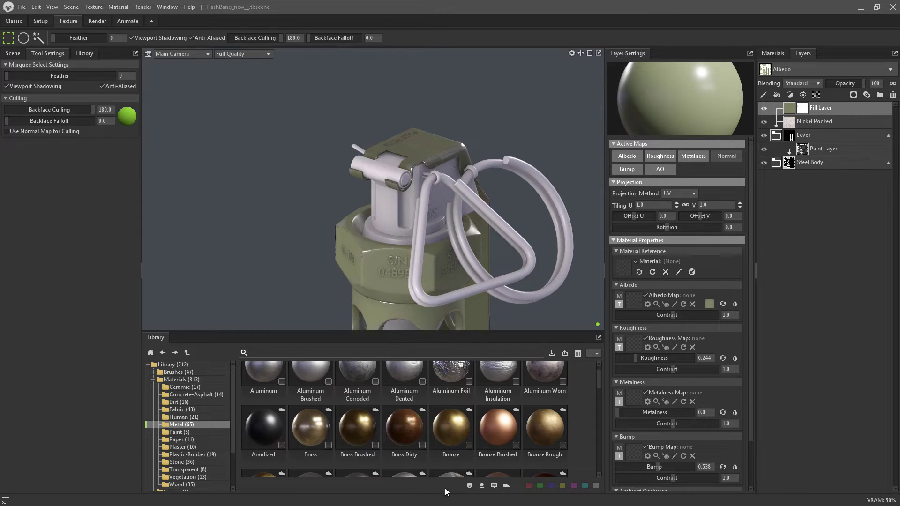
pyautogui.scroll(1, 407, 418)
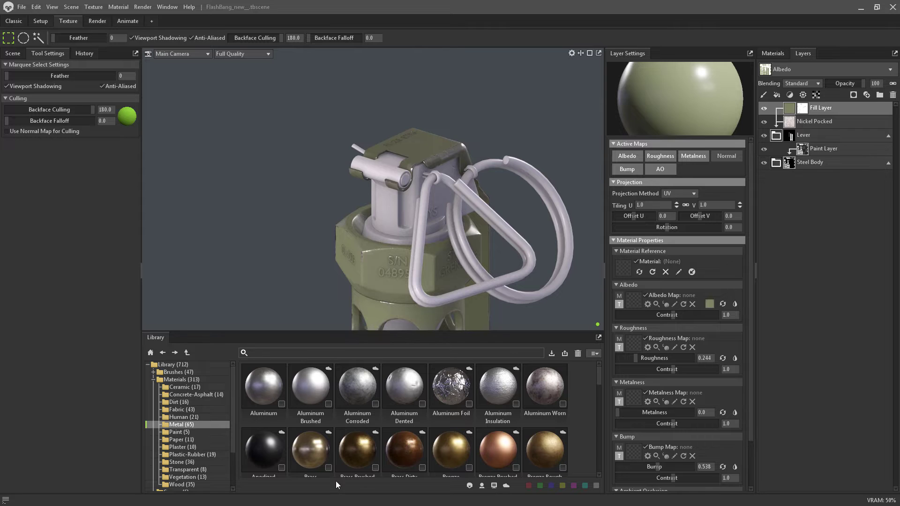
pyautogui.click(493, 485)
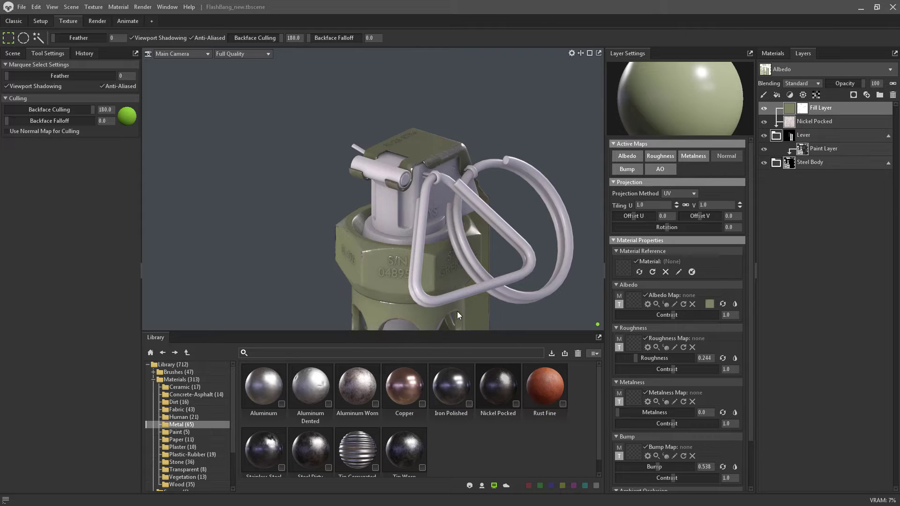
pyautogui.moveTo(494, 392); pyautogui.dragTo(537, 179)
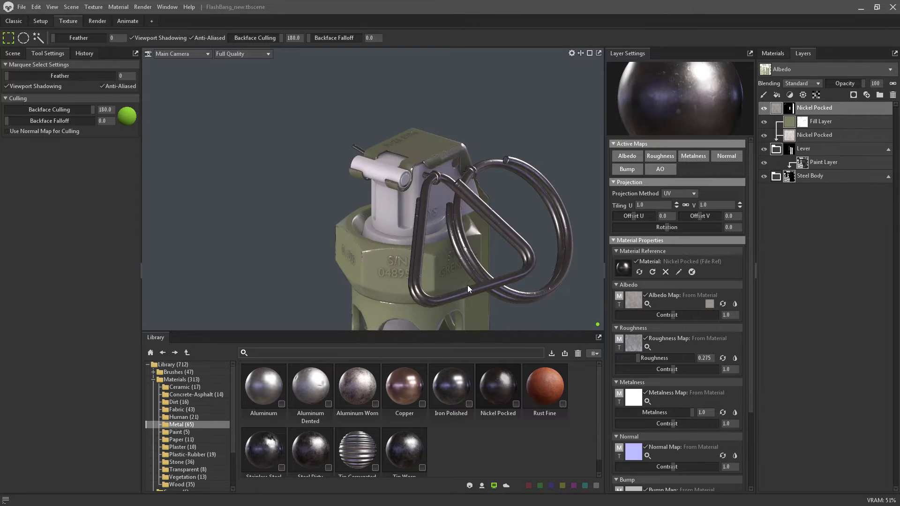
# - Rotate the ring layer's texture projection to 90 degrees while previewing the Roughness map, and return the viewport to Full Quality
pyautogui.keyDown('alt'); pyautogui.moveTo(524, 124); pyautogui.dragTo(448, 246); pyautogui.keyUp('alt')
pyautogui.scroll(5, 542, 253)
pyautogui.keyDown('alt'); pyautogui.moveTo(542, 257); pyautogui.dragTo(316, 197); pyautogui.keyUp('alt')
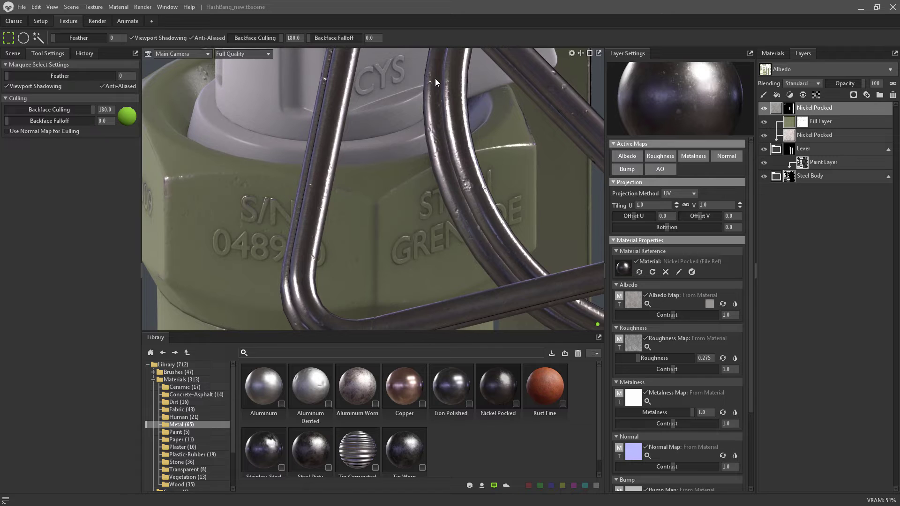
pyautogui.click(246, 52)
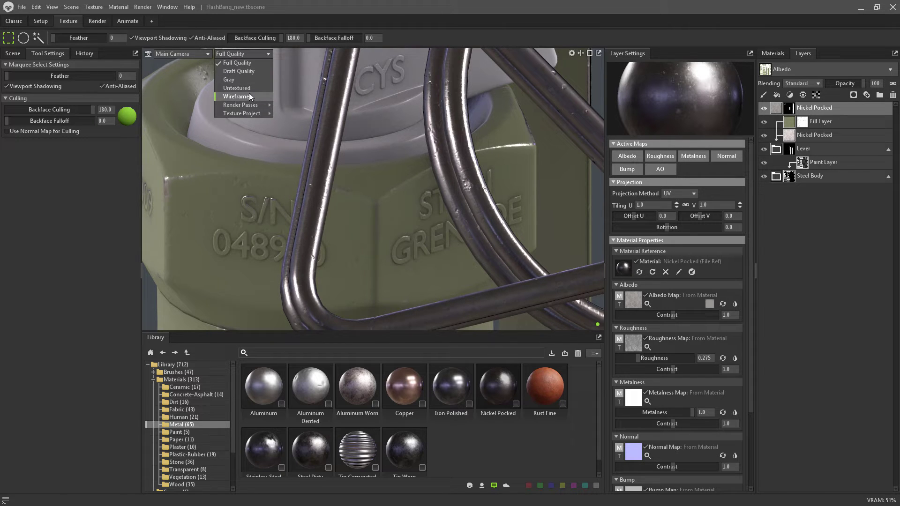
pyautogui.moveTo(248, 112)
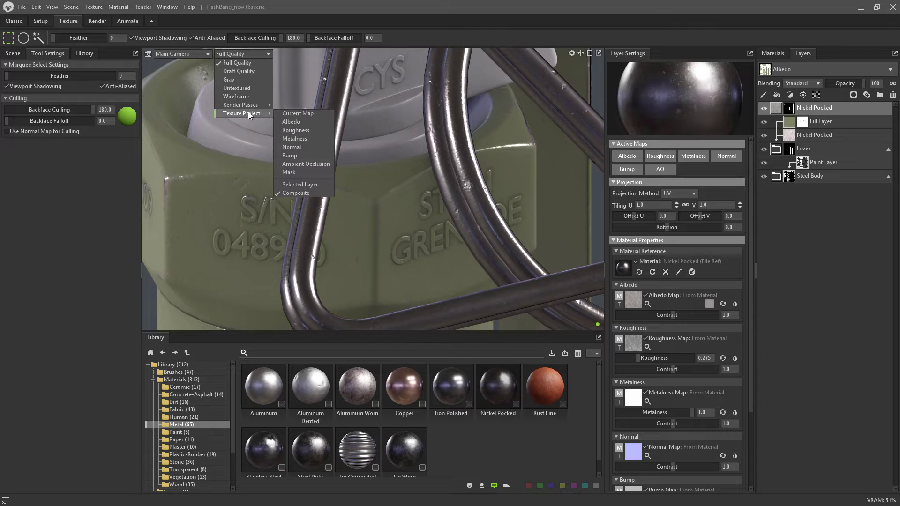
pyautogui.click(296, 131)
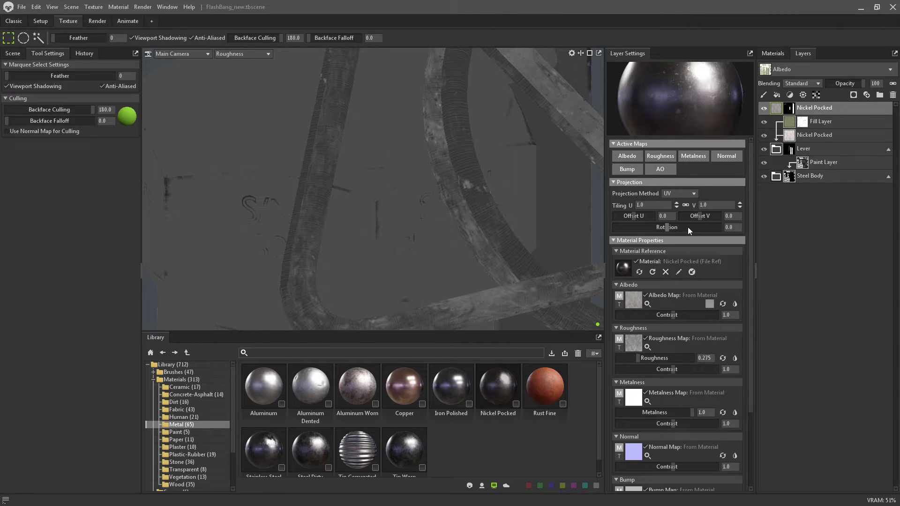
pyautogui.write('90')
pyautogui.press('Return')
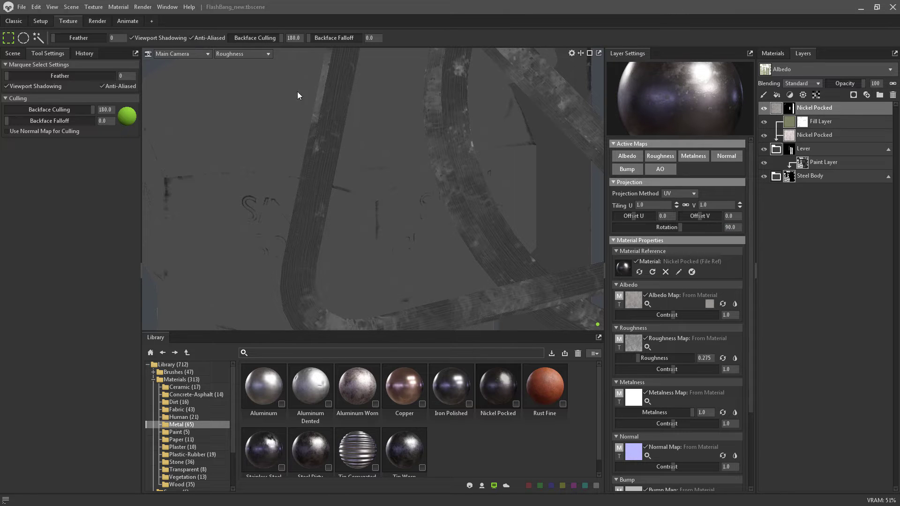
pyautogui.click(231, 54)
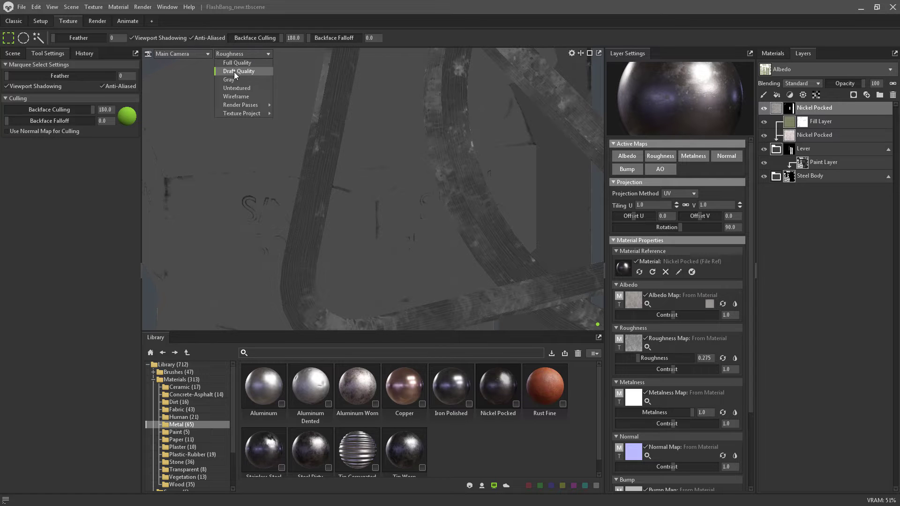
pyautogui.click(234, 63)
# - Set the normal map contrast of the pull rings' Nickel Pocked layer to 0.297
pyautogui.scroll(-4, 316, 157)
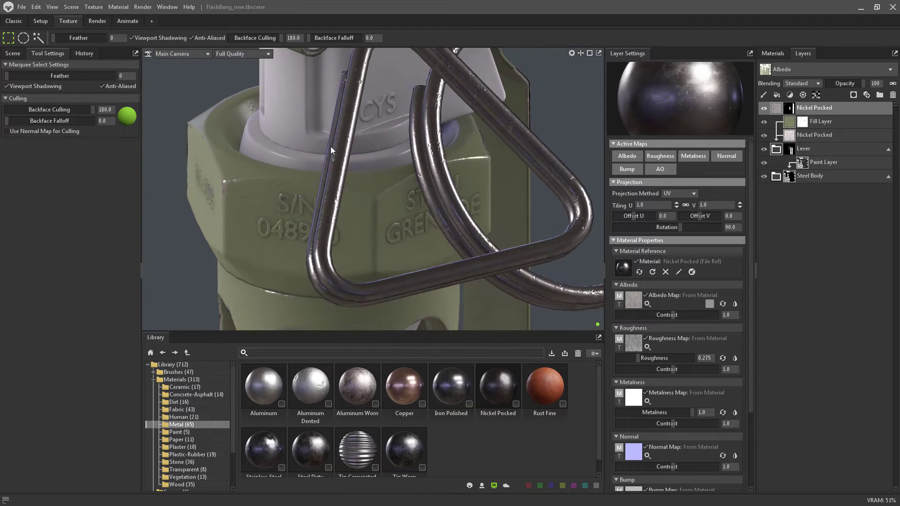
pyautogui.keyDown('alt'); pyautogui.moveTo(330, 147); pyautogui.dragTo(414, 200); pyautogui.keyUp('alt')
pyautogui.scroll(3, 414, 200)
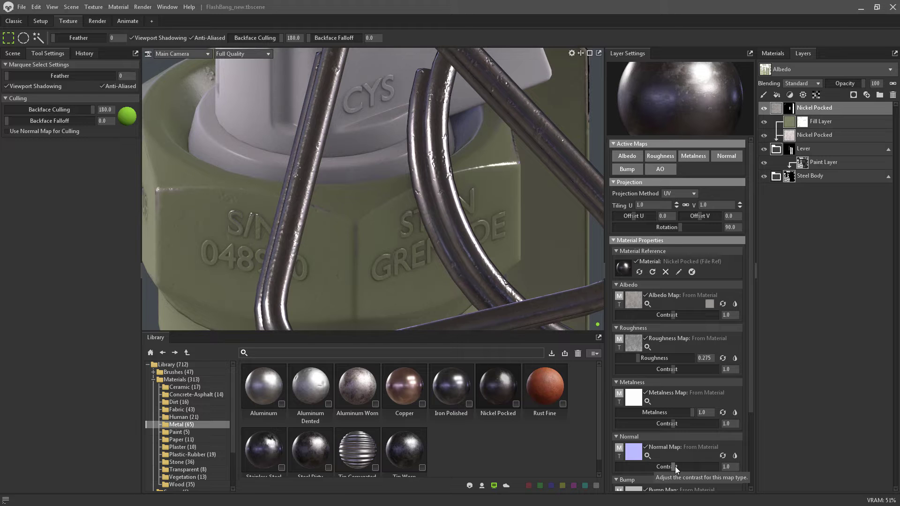
pyautogui.moveTo(673, 467)
pyautogui.mouseDown()
pyautogui.moveTo(641, 467)
pyautogui.moveTo(660, 467)
pyautogui.mouseUp()
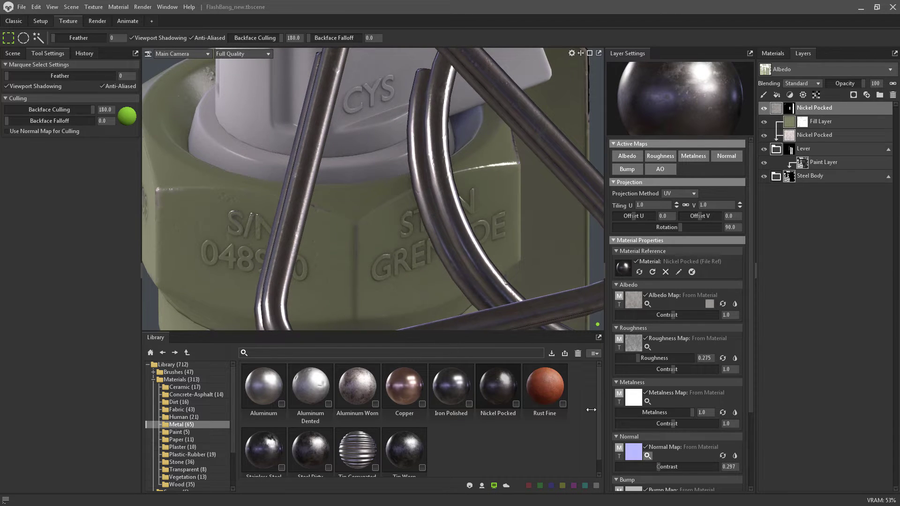
# - Add Nickel Pocked as a base layer beneath the Steel Body group and turn off its Normal map
pyautogui.keyDown('alt'); pyautogui.moveTo(452, 262); pyautogui.dragTo(483, 277); pyautogui.keyUp('alt')
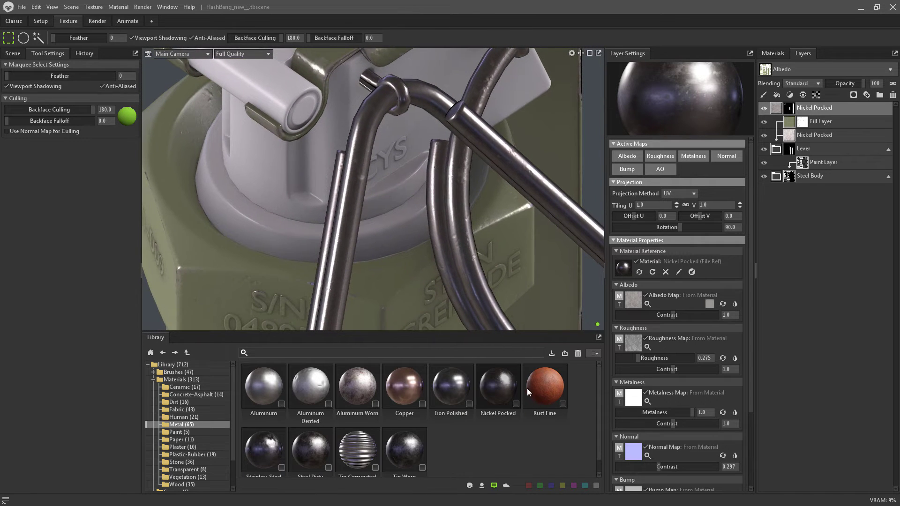
pyautogui.moveTo(497, 391)
pyautogui.mouseDown()
pyautogui.moveTo(611, 464)
pyautogui.moveTo(848, 250)
pyautogui.moveTo(847, 233)
pyautogui.mouseUp()
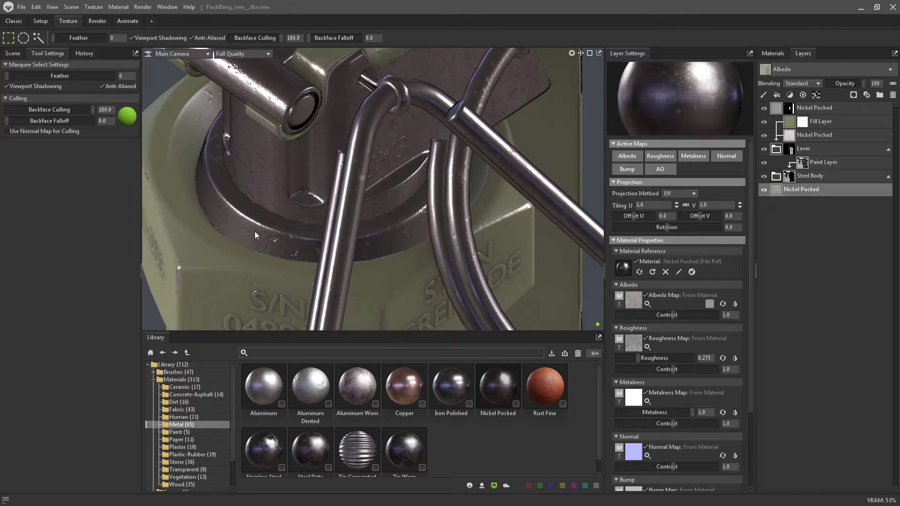
pyautogui.scroll(-12, 263, 224)
pyautogui.moveTo(311, 193); pyautogui.dragTo(322, 159)
pyautogui.scroll(10, 350, 119)
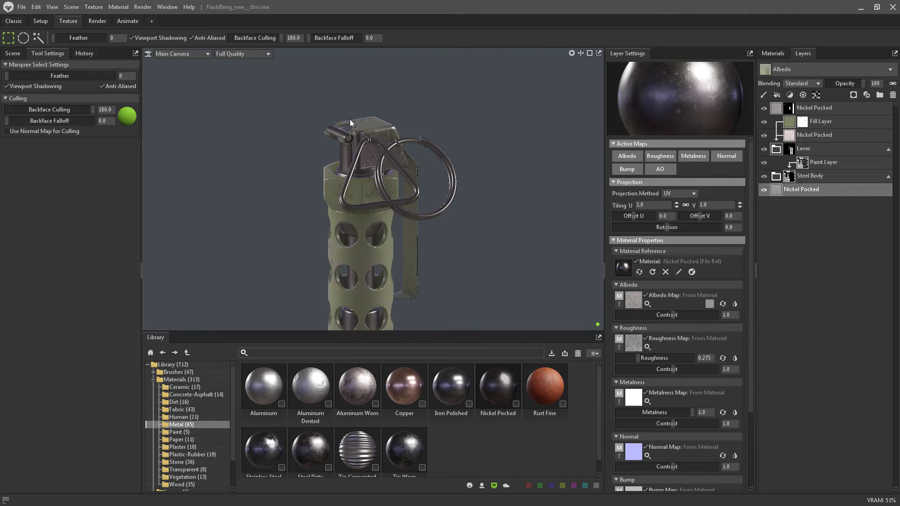
pyautogui.scroll(6, 353, 218)
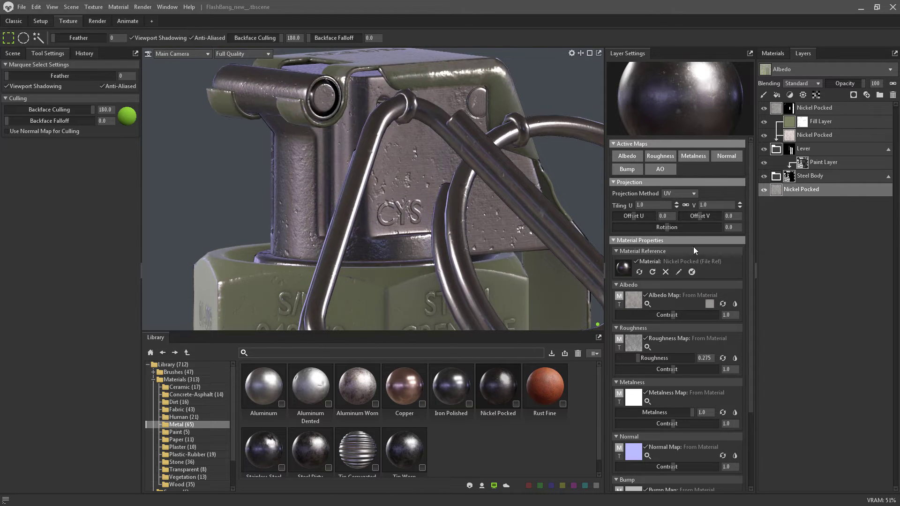
pyautogui.click(724, 155)
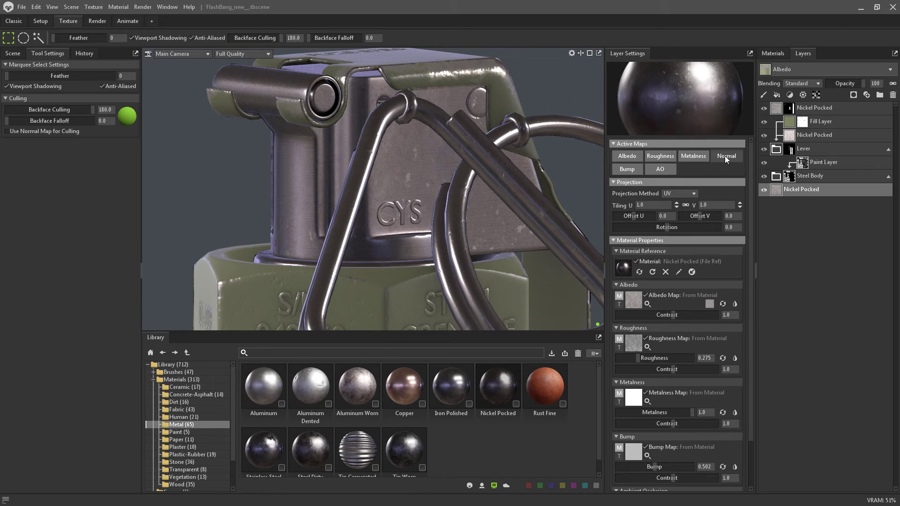
# - Apply Tin Corrugated to the collar at the base of the fuze head and set its U and V tiling to 20
pyautogui.keyDown('alt'); pyautogui.moveTo(253, 234); pyautogui.dragTo(439, 271); pyautogui.keyUp('alt')
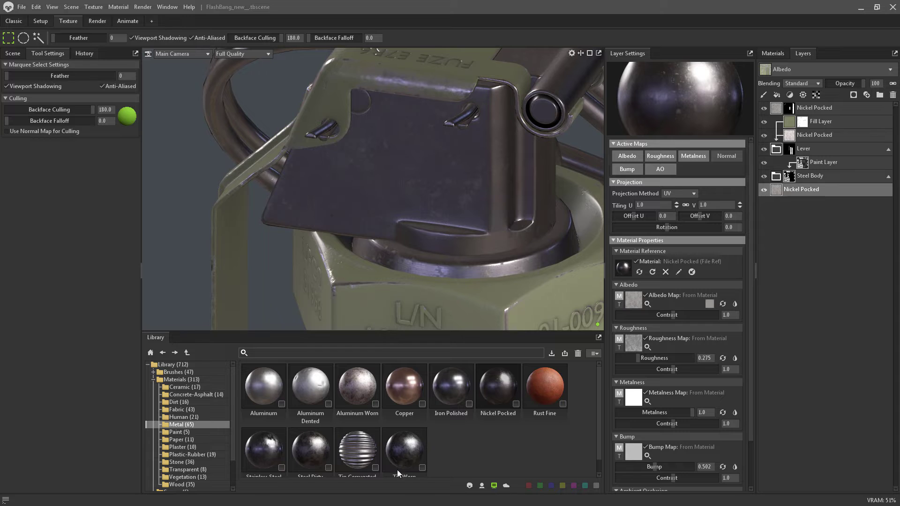
pyautogui.moveTo(355, 458)
pyautogui.mouseDown()
pyautogui.moveTo(373, 469)
pyautogui.moveTo(491, 327)
pyautogui.moveTo(505, 260)
pyautogui.mouseUp()
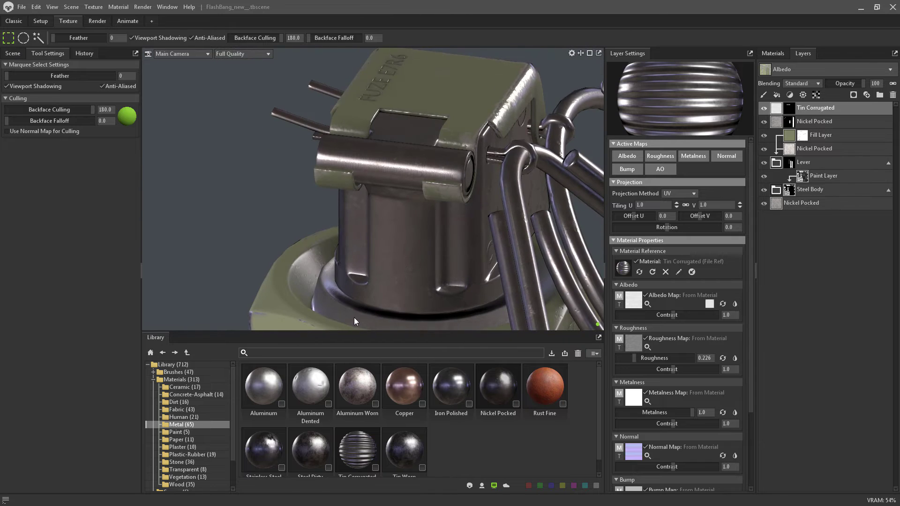
pyautogui.moveTo(353, 317); pyautogui.dragTo(364, 181, button='middle')
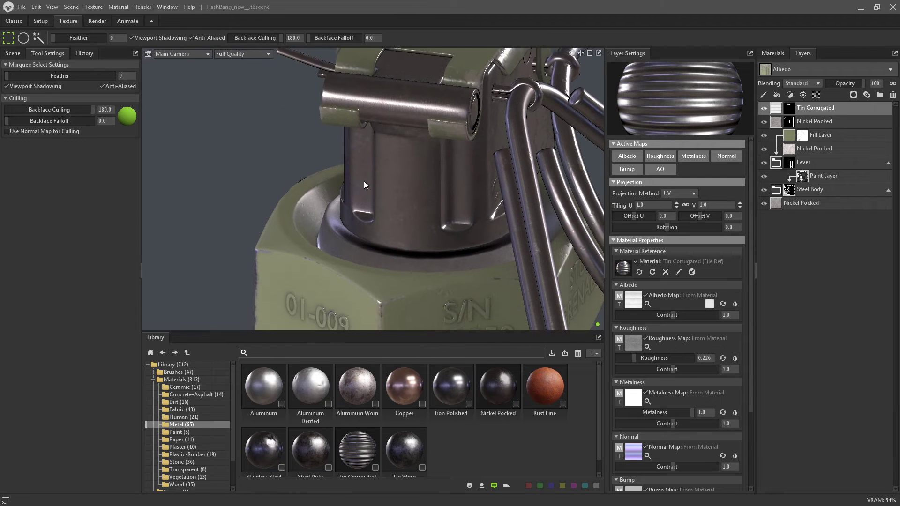
pyautogui.click(649, 204)
pyautogui.write('20')
pyautogui.press('Return')
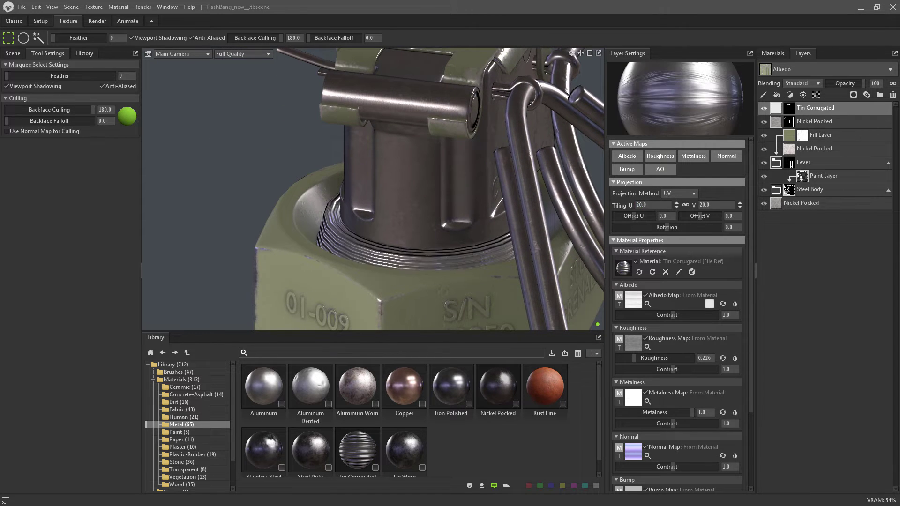
# - Set the Tin Corrugated layer's U and V tiling to 15 and its normal map contrast to 0.258
pyautogui.moveTo(660, 204); pyautogui.dragTo(577, 194)
pyautogui.write('15')
pyautogui.press('Return')
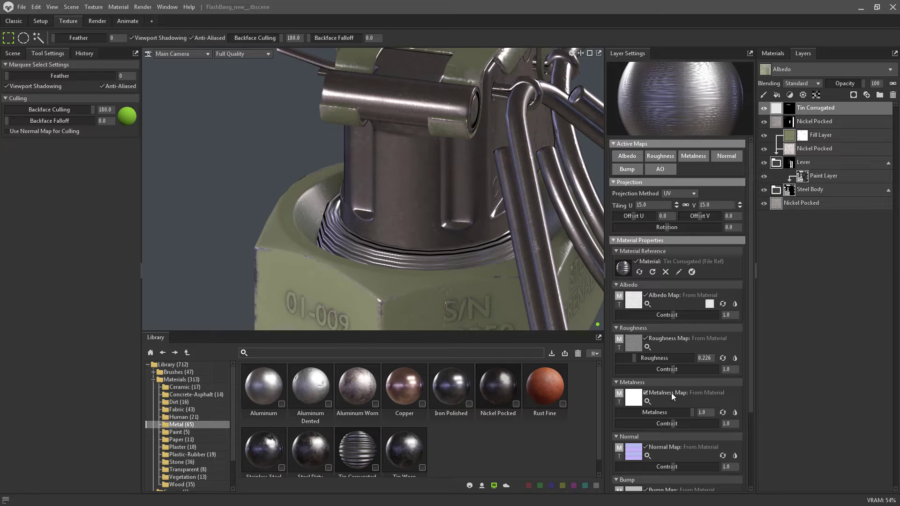
pyautogui.moveTo(671, 467); pyautogui.dragTo(657, 464)
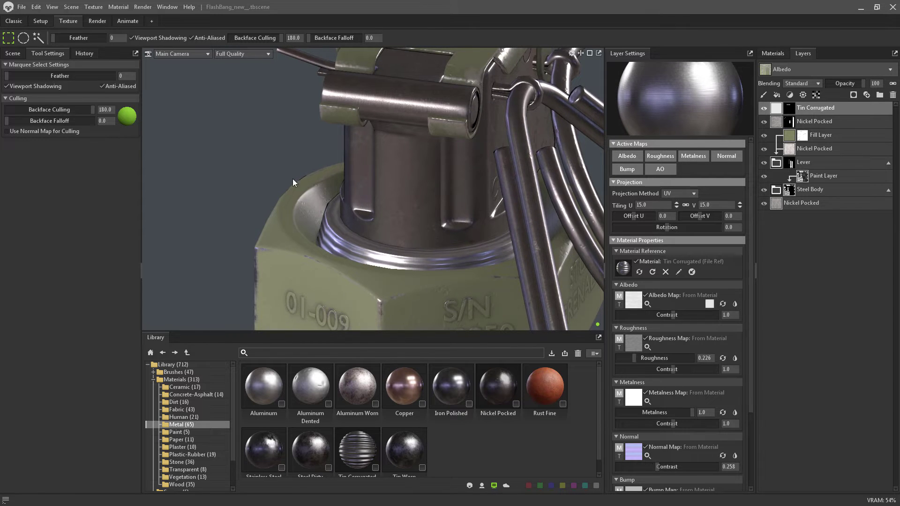
# - Examine the fuze head and pull rings and compare them with the reference photo ref.jpg
pyautogui.moveTo(244, 182); pyautogui.dragTo(472, 277)
pyautogui.moveTo(436, 271); pyautogui.dragTo(330, 179)
pyautogui.scroll(3, 413, 150)
pyautogui.scroll(2, 330, 182)
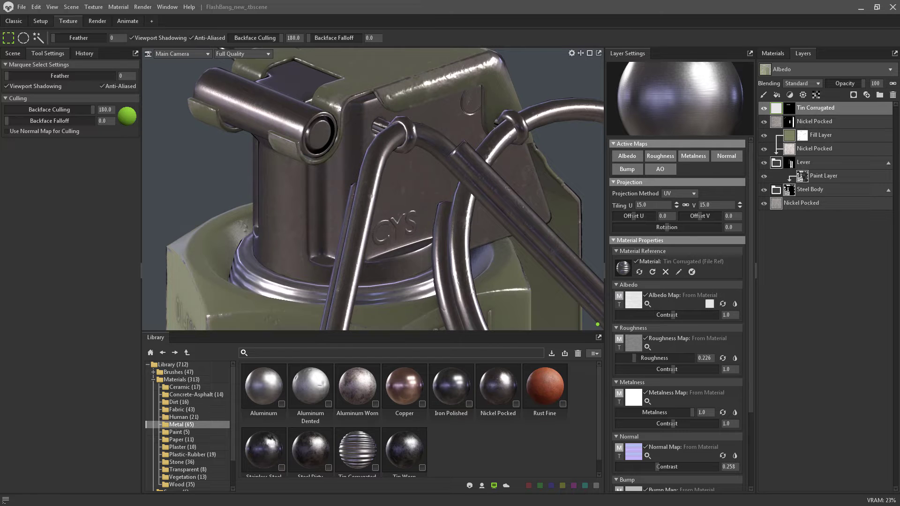
pyautogui.moveTo(899, 101); pyautogui.dragTo(649, 99)
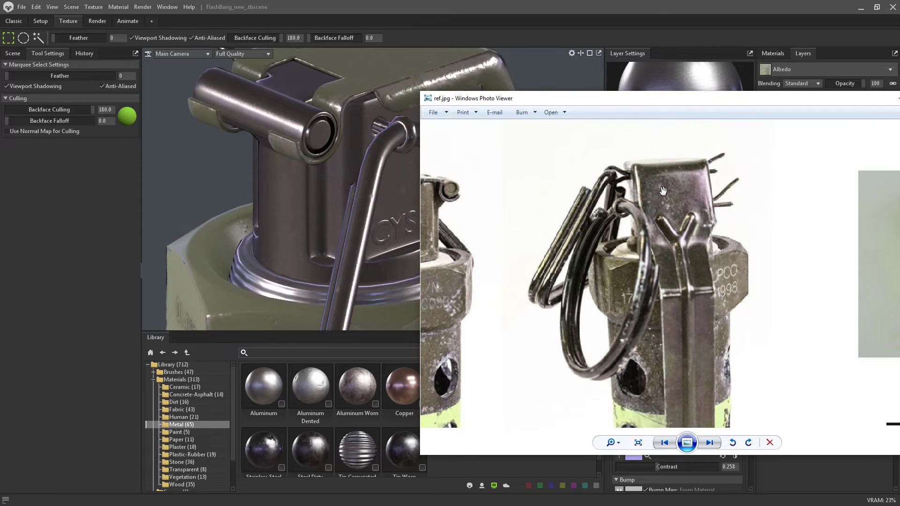
pyautogui.moveTo(581, 102); pyautogui.dragTo(899, 136)
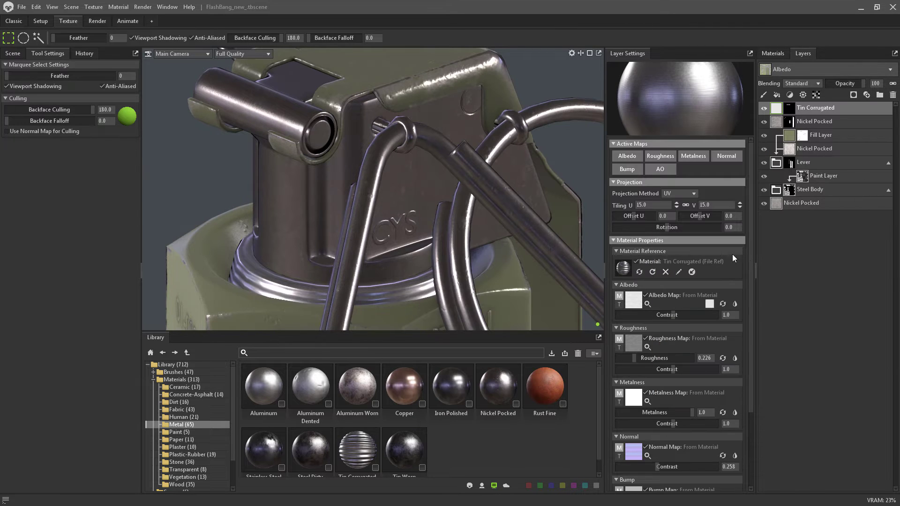
# - Darken the albedo colour of the pull rings' Nickel Pocked layer to 85827f
pyautogui.click(777, 123)
pyautogui.moveTo(415, 268); pyautogui.dragTo(407, 240)
pyautogui.click(709, 304)
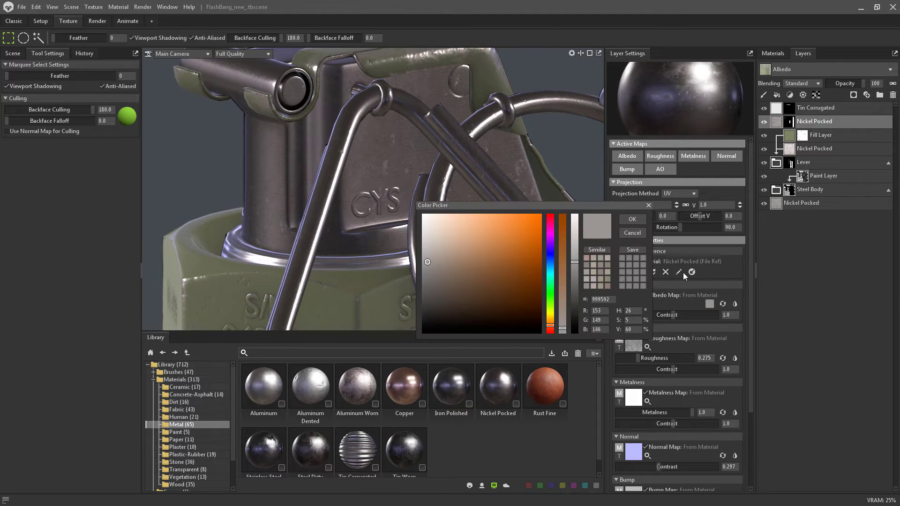
pyautogui.moveTo(575, 263); pyautogui.dragTo(572, 271)
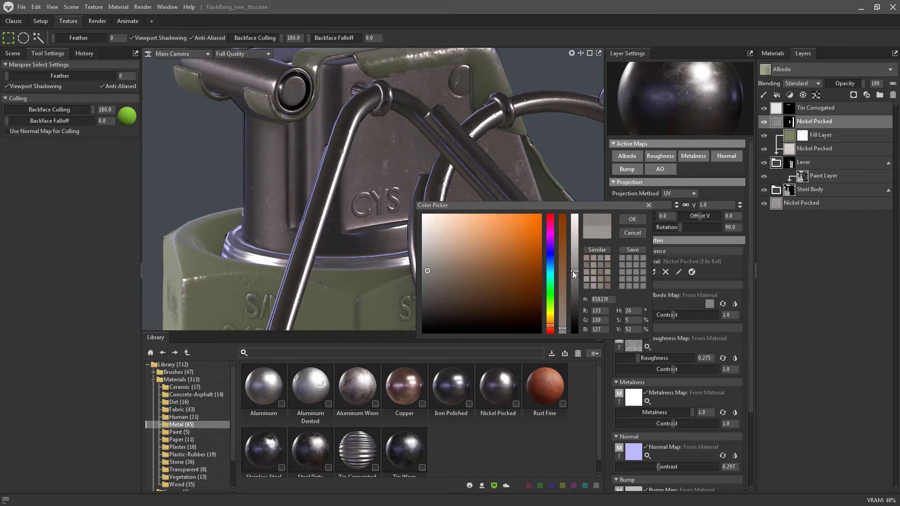
pyautogui.click(634, 234)
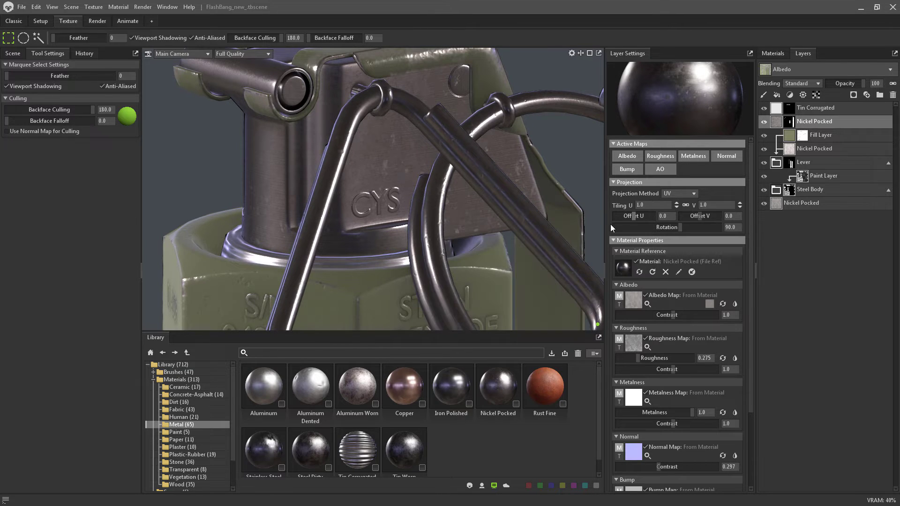
# - Rename the pull rings' Nickel Pocked layer to Rings and Pins and the Tin Corrugated layer to Plate
pyautogui.doubleClick(825, 121)
pyautogui.write('Rings')
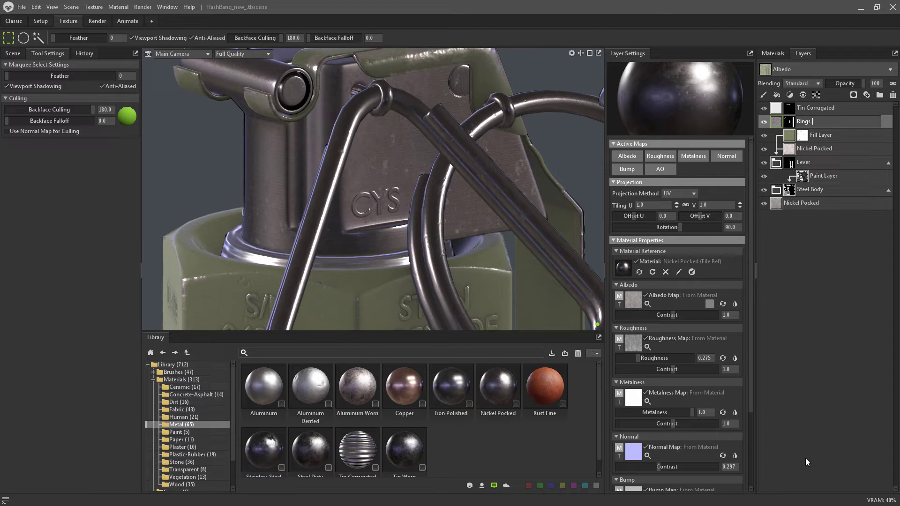
pyautogui.write(' and Pins')
pyautogui.press('Return')
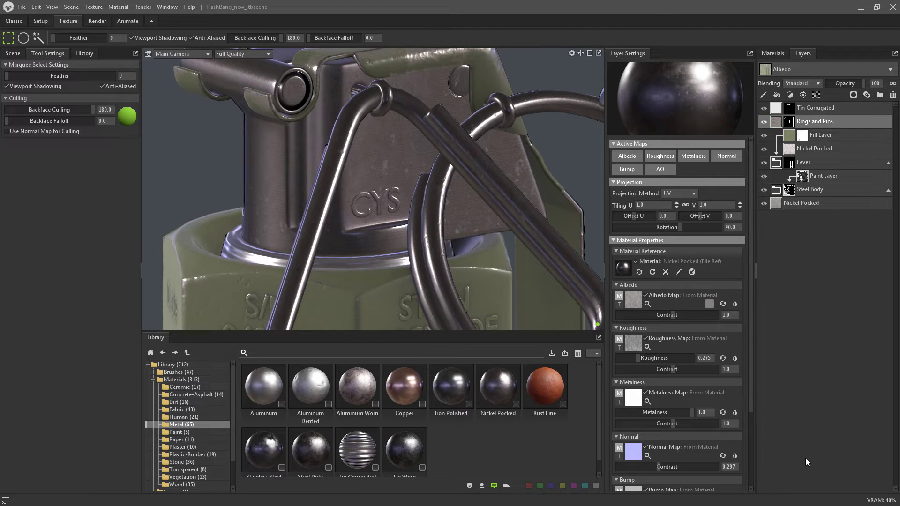
pyautogui.doubleClick(808, 106)
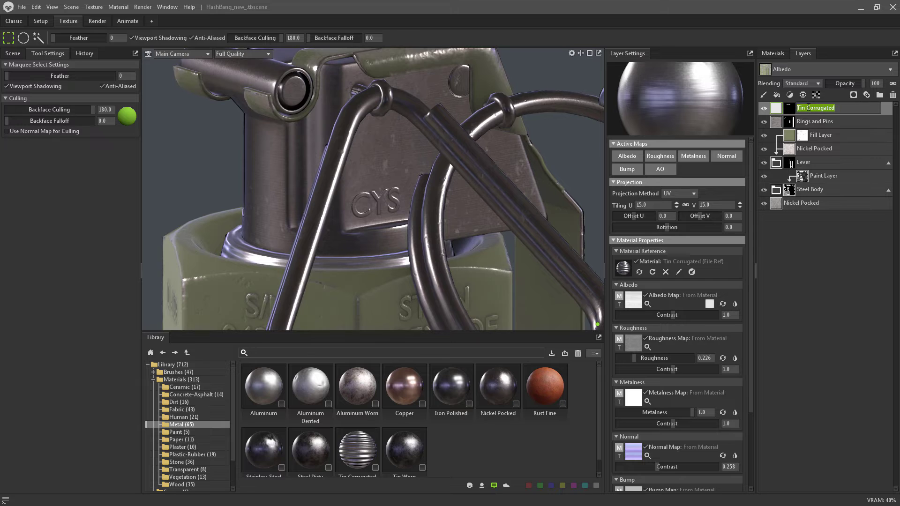
pyautogui.write('Plate')
pyautogui.press('Return')
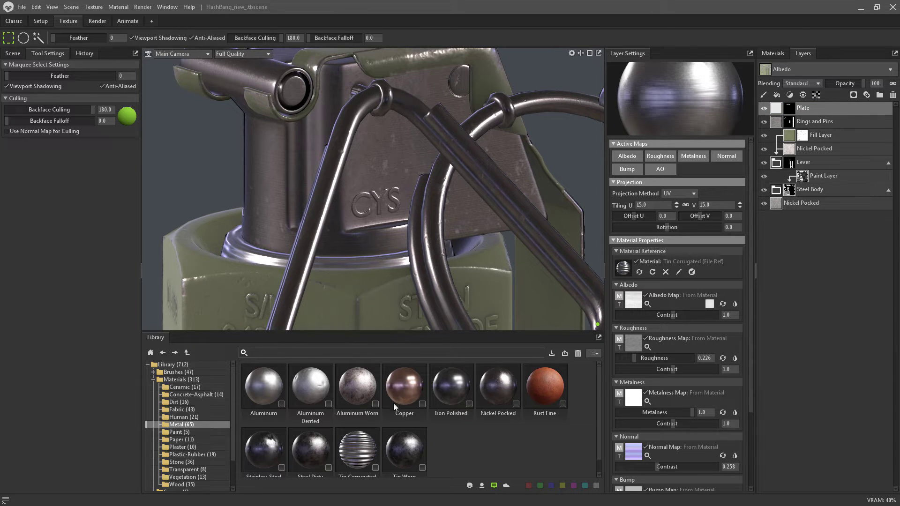
# - Apply Nickel Pocked to the fuze head housing and set its normal map contrast to 0.284
pyautogui.moveTo(497, 401); pyautogui.dragTo(260, 162)
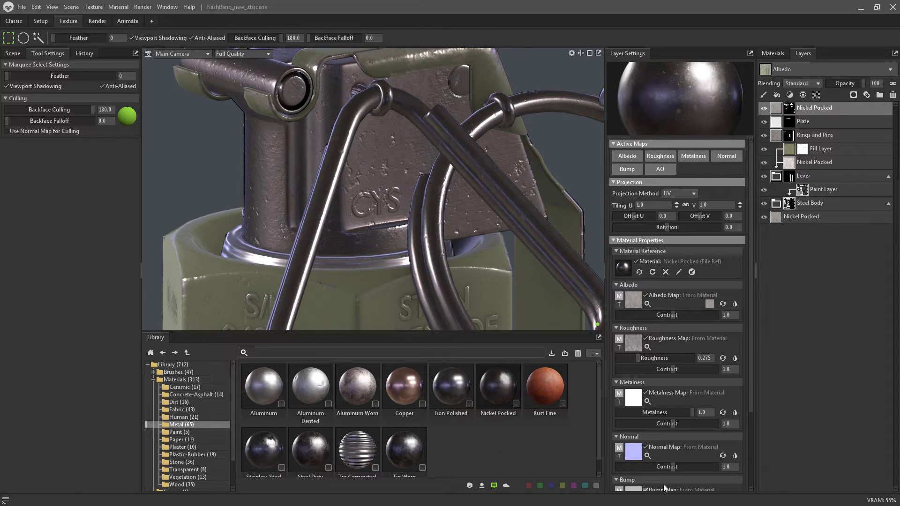
pyautogui.moveTo(675, 467); pyautogui.dragTo(658, 461)
pyautogui.moveTo(310, 234); pyautogui.dragTo(337, 258)
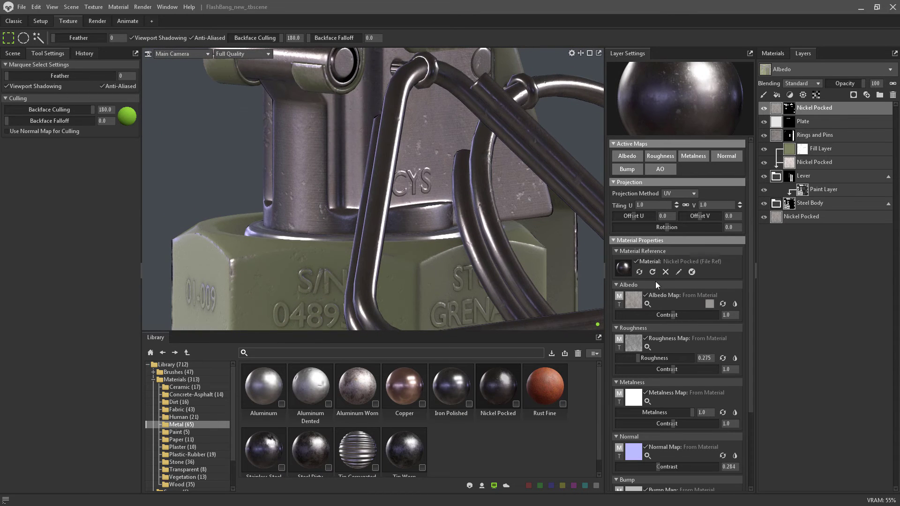
# - Raise the albedo map contrast of the fuze head's Nickel Pocked layer to 3.085 and inspect the housing from several sides
pyautogui.moveTo(675, 317); pyautogui.dragTo(689, 314)
pyautogui.moveTo(347, 231); pyautogui.dragTo(361, 284, button='middle')
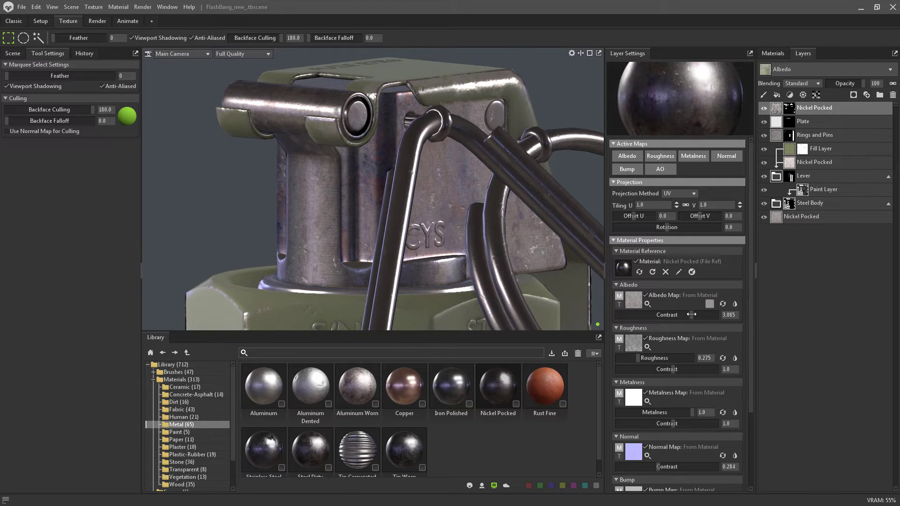
pyautogui.keyDown('alt'); pyautogui.moveTo(333, 226); pyautogui.dragTo(472, 201); pyautogui.keyUp('alt')
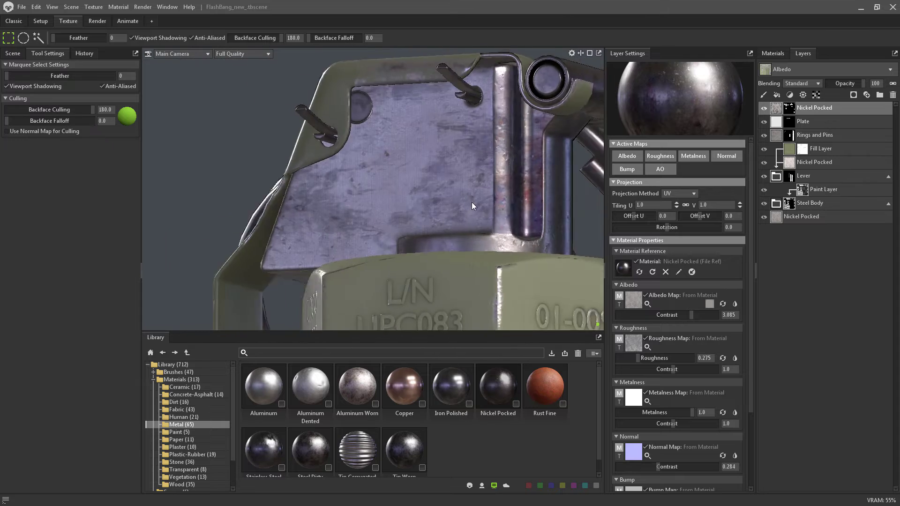
pyautogui.scroll(-10, 479, 223)
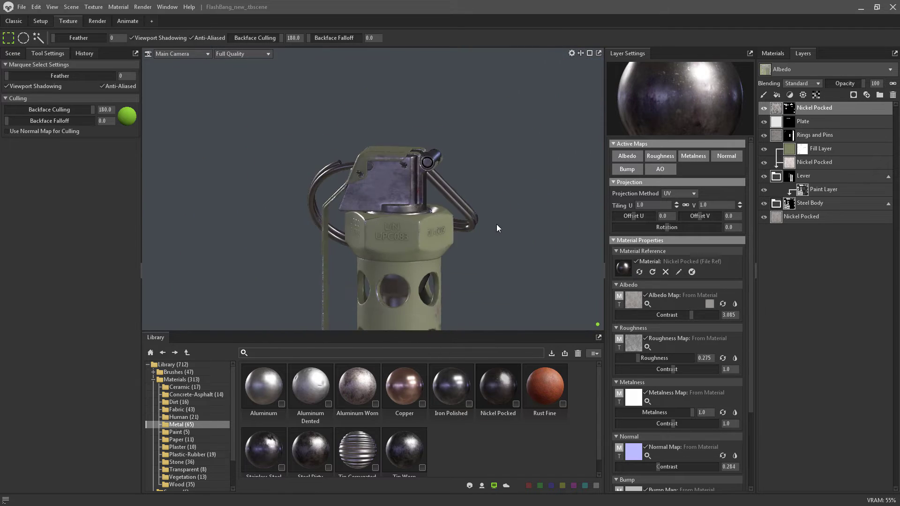
pyautogui.keyDown('alt'); pyautogui.moveTo(497, 228); pyautogui.dragTo(275, 276); pyautogui.keyUp('alt')
pyautogui.scroll(5, 502, 233)
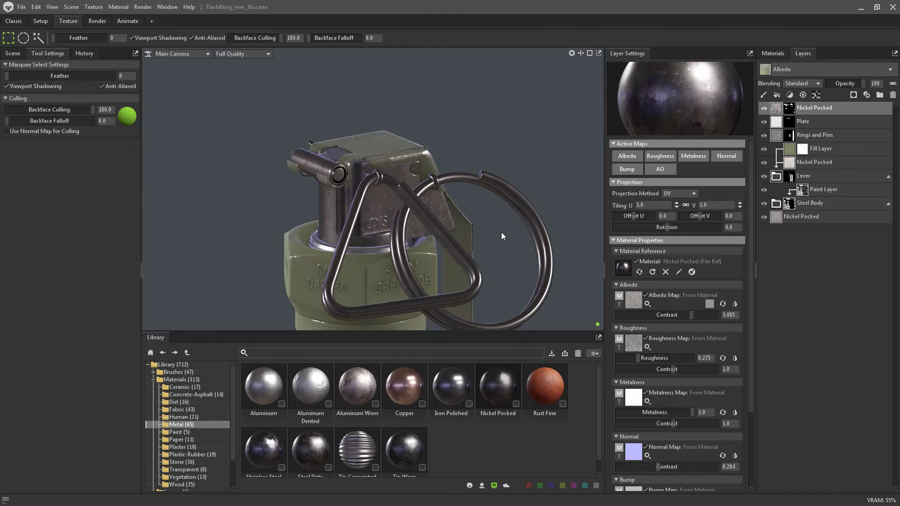
# - Set the albedo colour of the fuze head's Nickel Pocked layer to a19d9a
pyautogui.click(710, 304)
pyautogui.moveTo(574, 261); pyautogui.dragTo(573, 258)
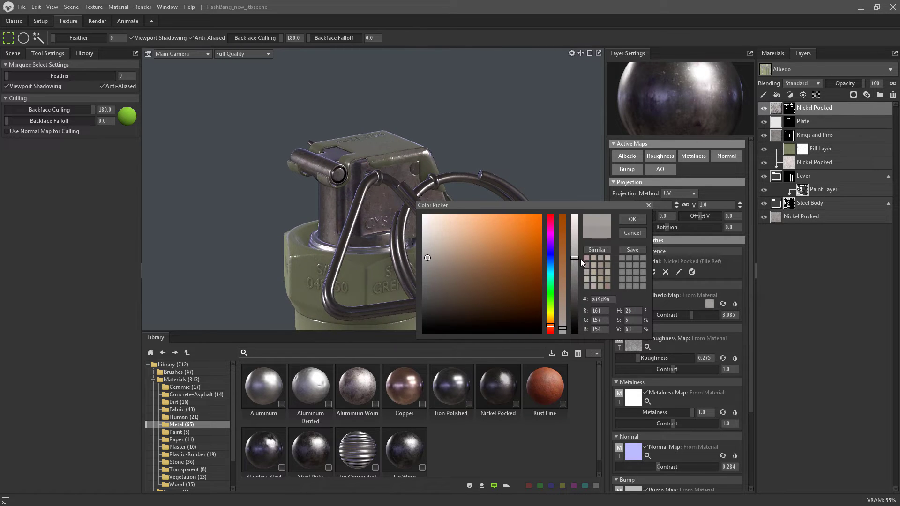
pyautogui.click(636, 220)
pyautogui.keyDown('alt'); pyautogui.moveTo(398, 226); pyautogui.dragTo(428, 237); pyautogui.keyUp('alt')
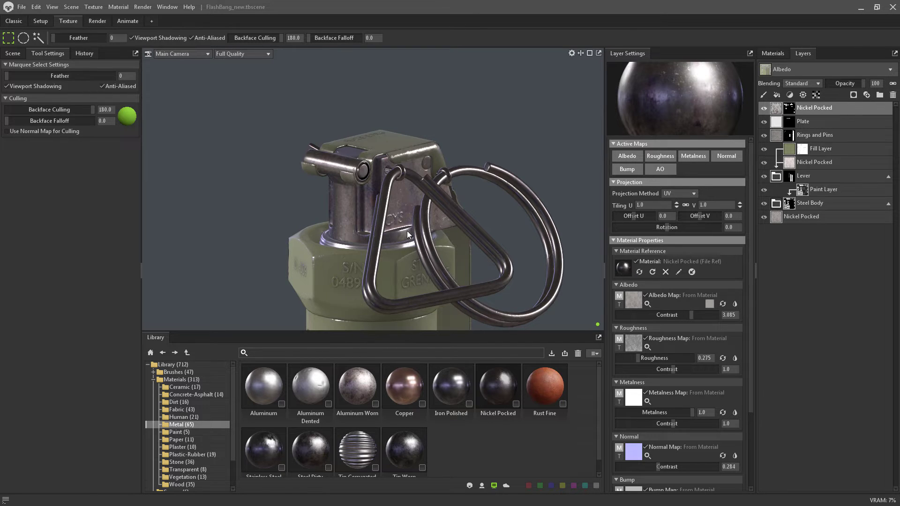
# - List all Paint materials including non-local ones, check the coloured band in ref.jpg, and apply Paint Glossy to the body's middle band
pyautogui.keyDown('alt'); pyautogui.moveTo(407, 230); pyautogui.dragTo(352, 282); pyautogui.keyUp('alt')
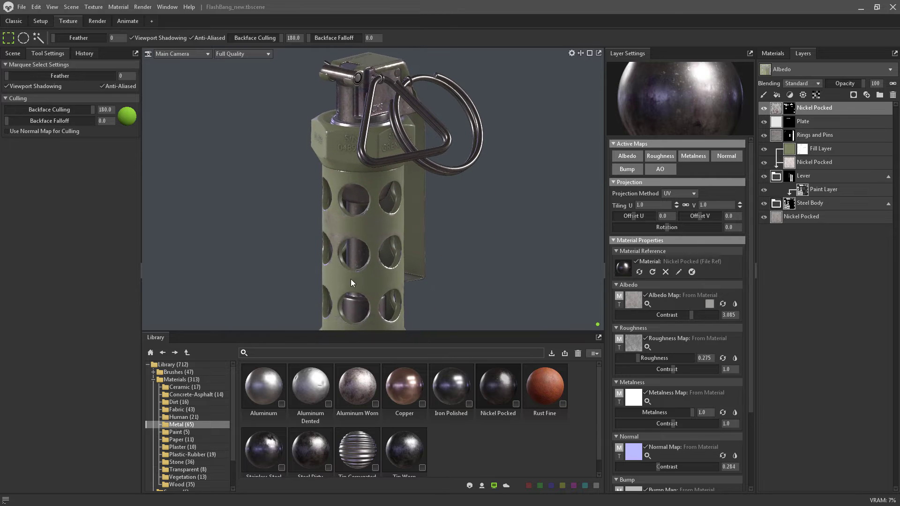
pyautogui.click(178, 433)
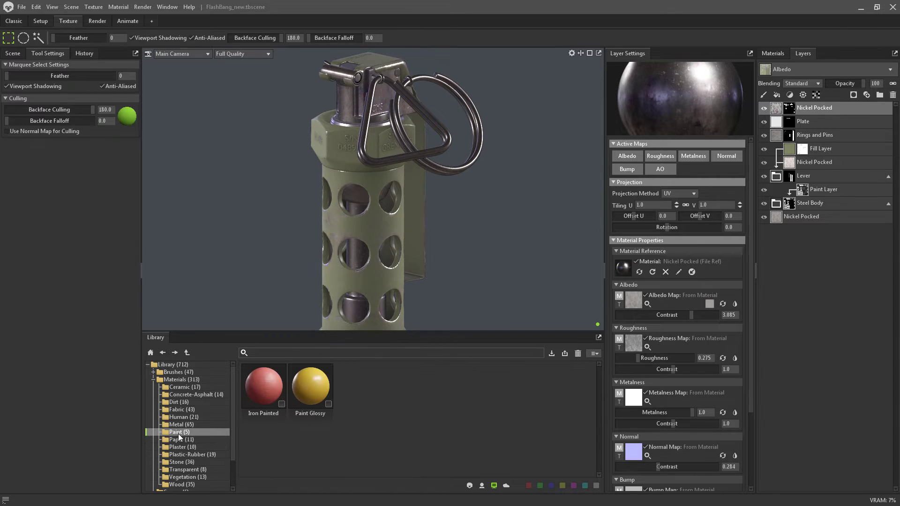
pyautogui.click(494, 485)
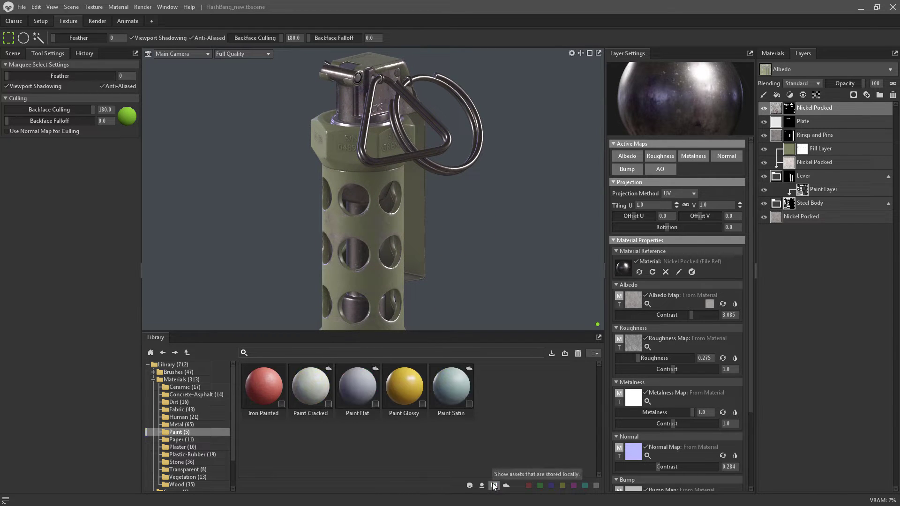
pyautogui.click(408, 395)
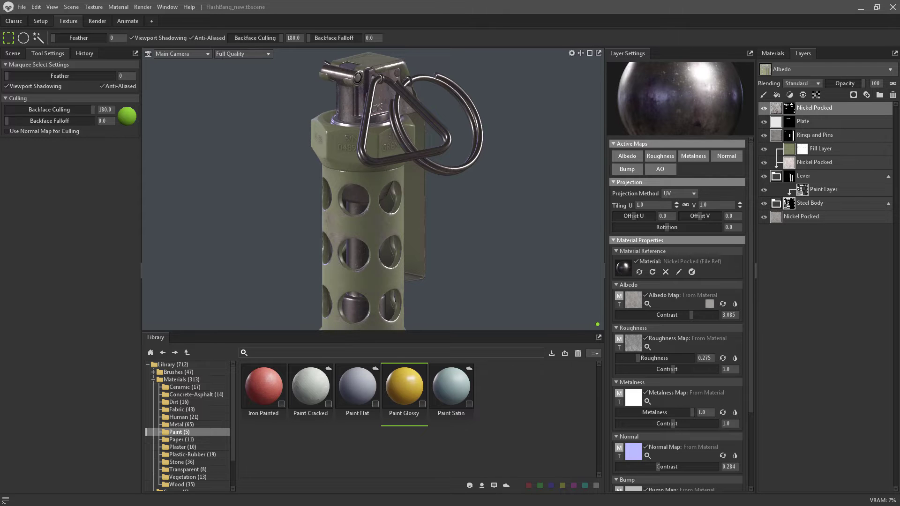
pyautogui.moveTo(899, 96); pyautogui.dragTo(621, 96)
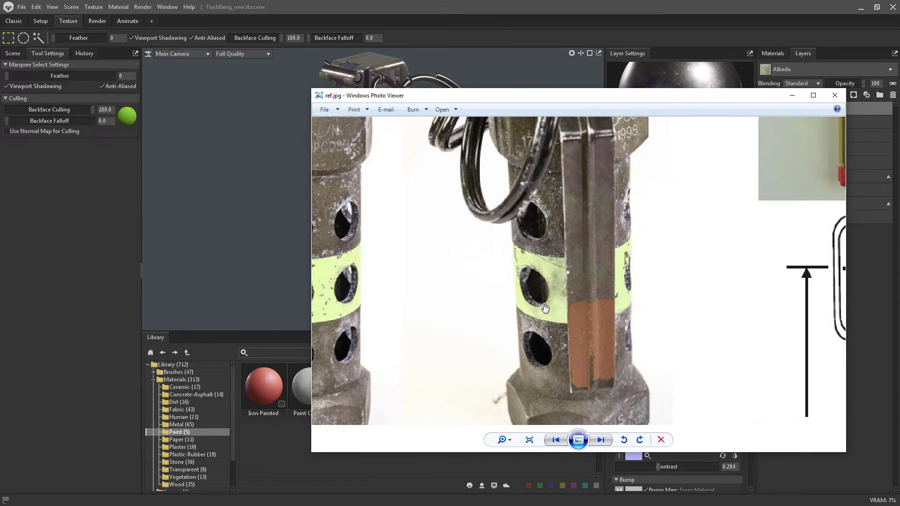
pyautogui.moveTo(524, 99); pyautogui.dragTo(899, 99)
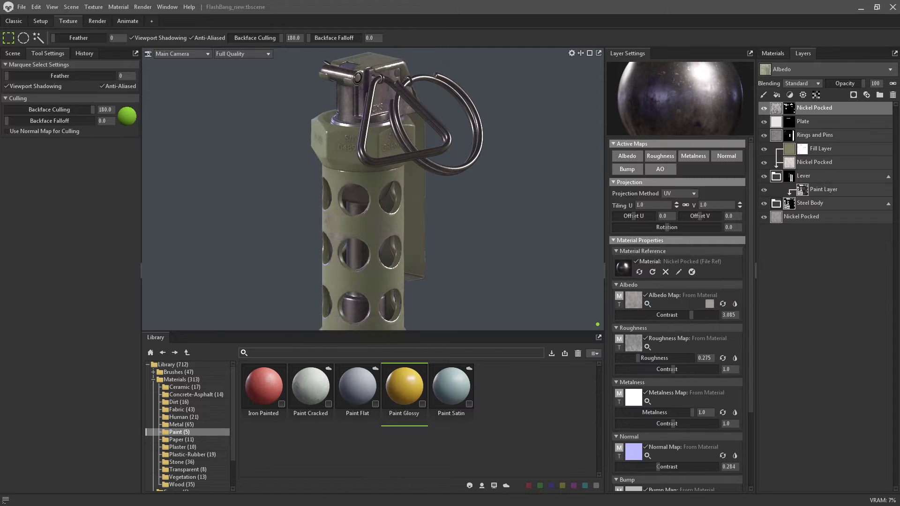
pyautogui.moveTo(403, 390)
pyautogui.mouseDown()
pyautogui.moveTo(387, 276)
pyautogui.moveTo(370, 268)
pyautogui.mouseUp()
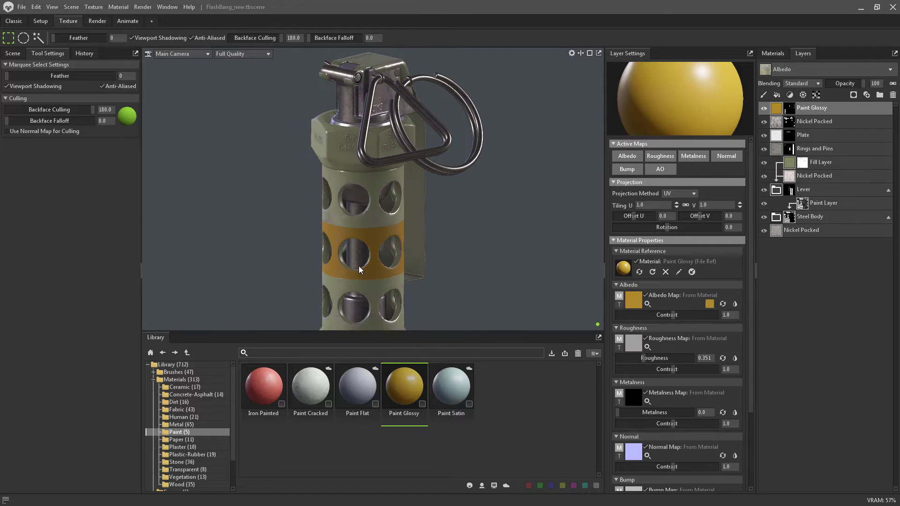
# - Change the albedo colour of the band's Paint Glossy layer to light yellow-green f3fe6e and compare it with ref.jpg
pyautogui.scroll(3, 358, 266)
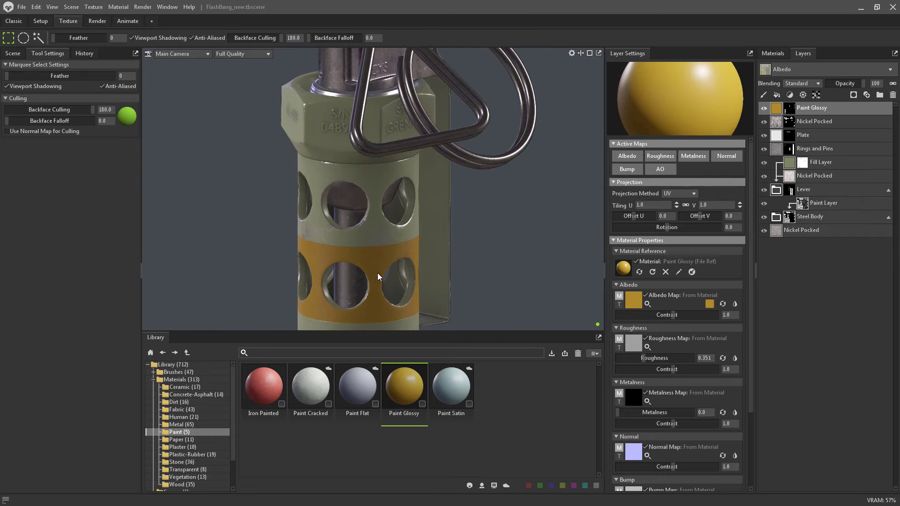
pyautogui.click(709, 304)
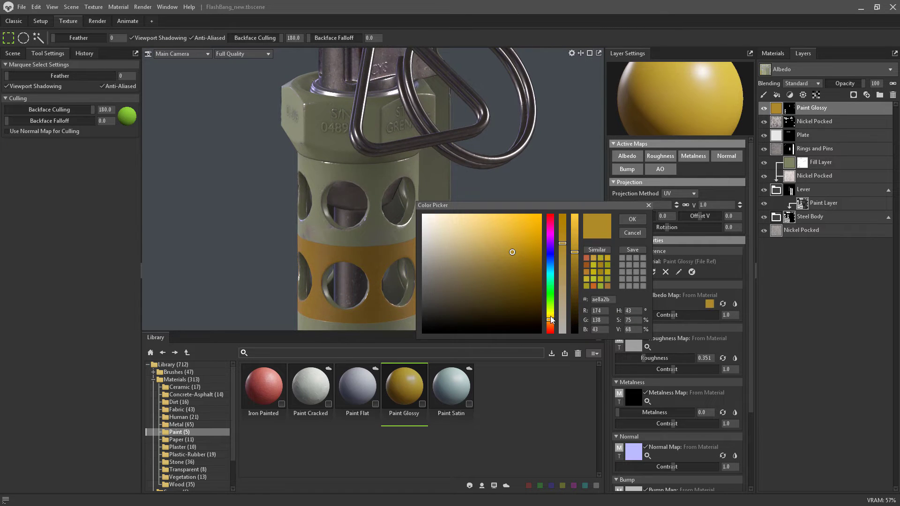
pyautogui.moveTo(551, 320); pyautogui.dragTo(552, 312)
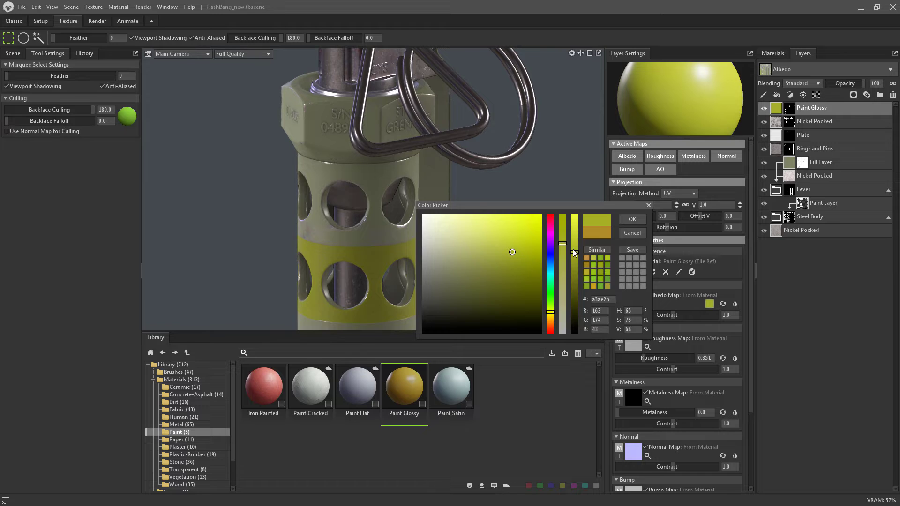
pyautogui.moveTo(574, 252)
pyautogui.mouseDown()
pyautogui.moveTo(576, 217)
pyautogui.moveTo(567, 266)
pyautogui.mouseUp()
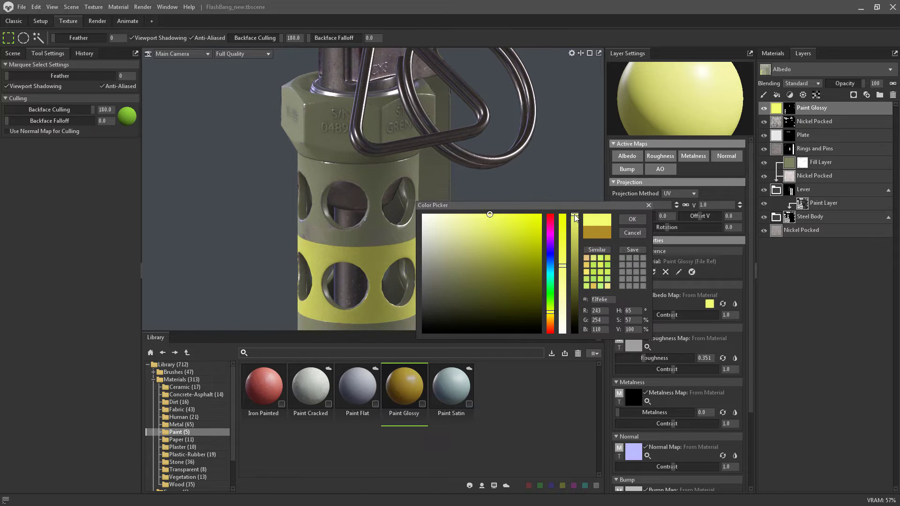
pyautogui.click(632, 219)
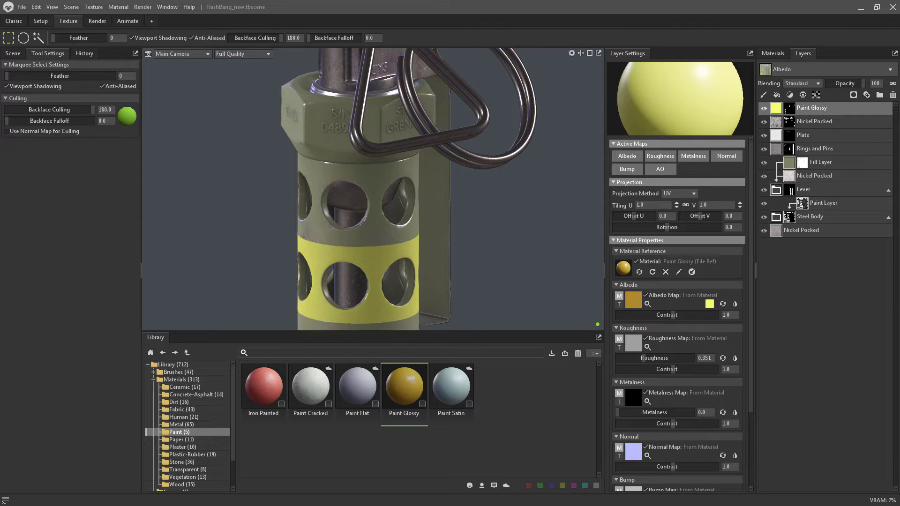
pyautogui.moveTo(899, 153); pyautogui.dragTo(592, 133)
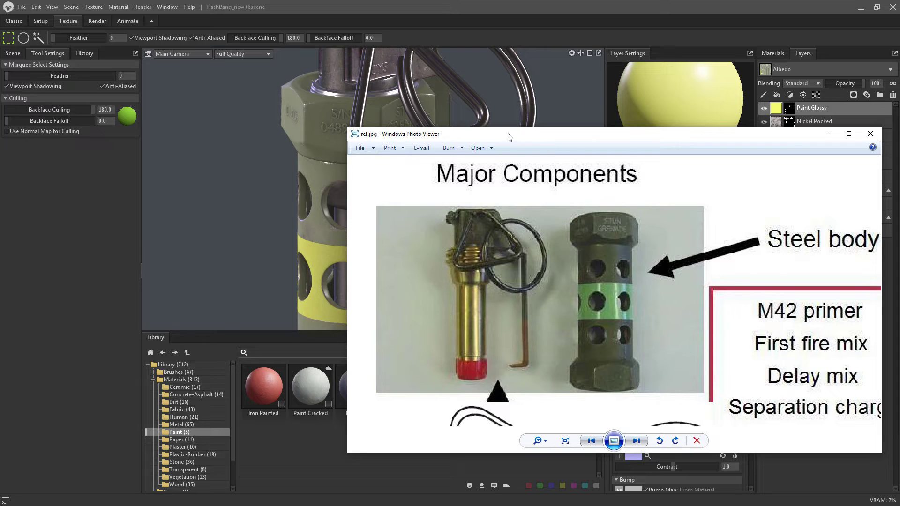
pyautogui.moveTo(507, 135); pyautogui.dragTo(899, 135)
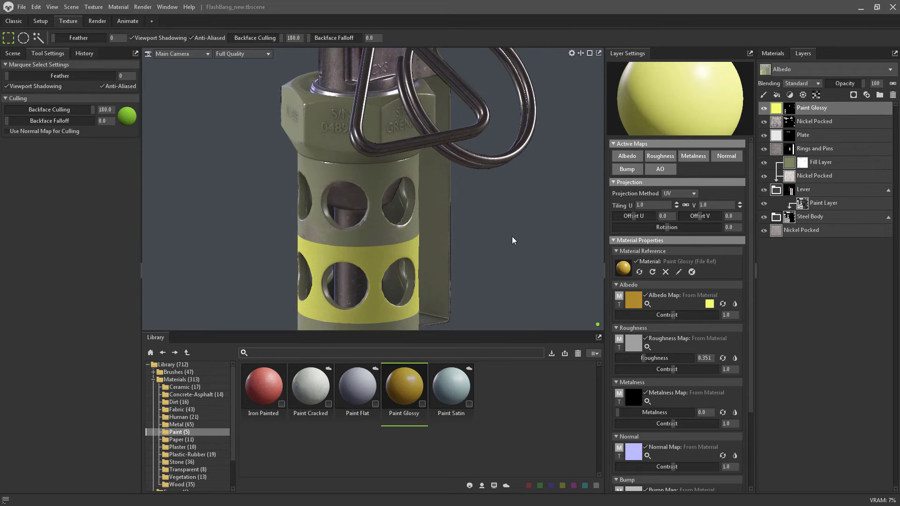
# - Lower the roughness of the yellow band's Paint Glossy layer to 0.075
pyautogui.moveTo(504, 274); pyautogui.dragTo(562, 192)
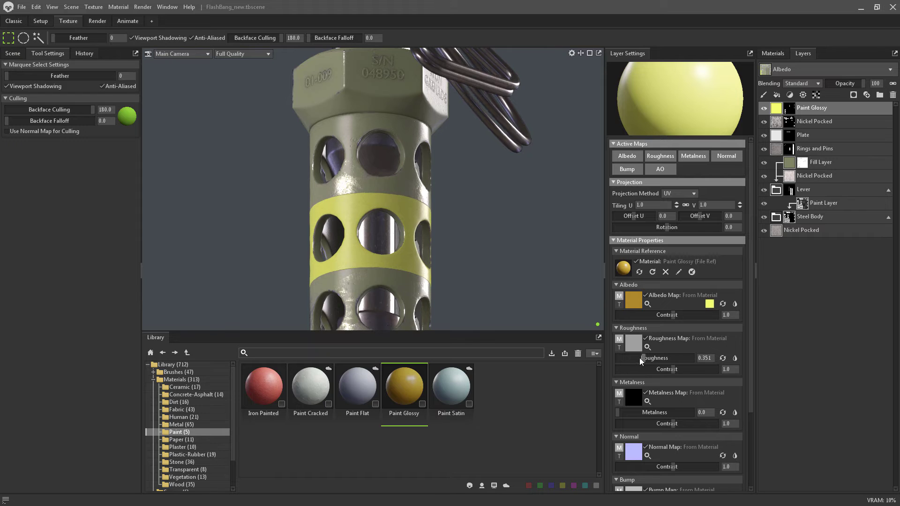
pyautogui.moveTo(643, 358); pyautogui.dragTo(622, 358)
pyautogui.moveTo(485, 274); pyautogui.dragTo(510, 282)
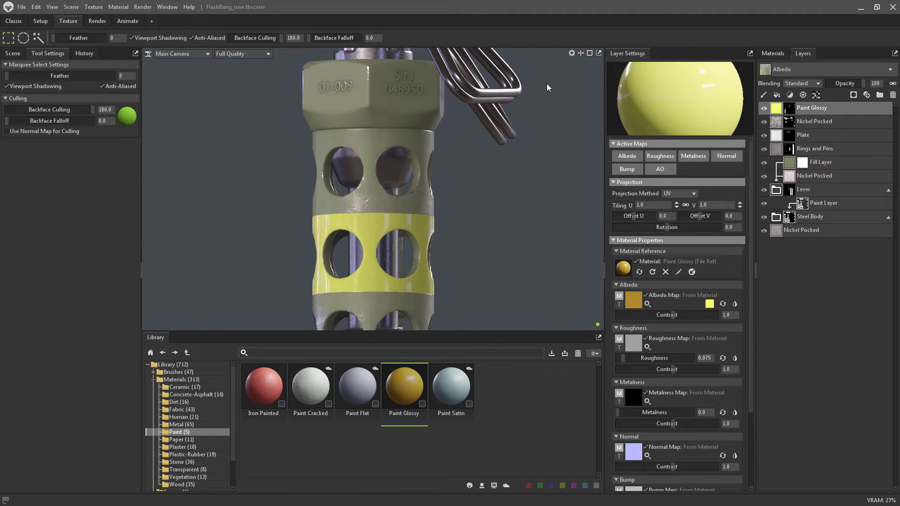
# - Set the yellow band's roughness to 0.125 while viewing the texture project's Roughness map, and return the viewport to Full Quality
pyautogui.click(252, 53)
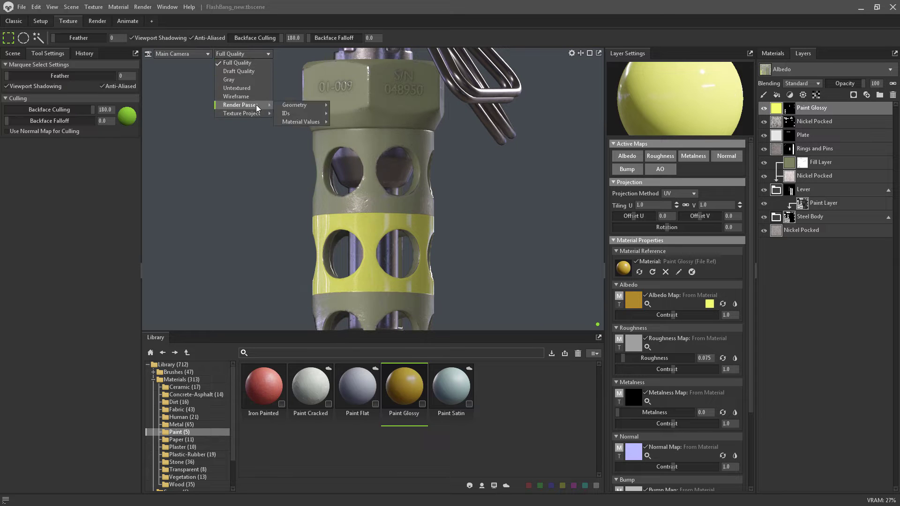
pyautogui.moveTo(247, 113)
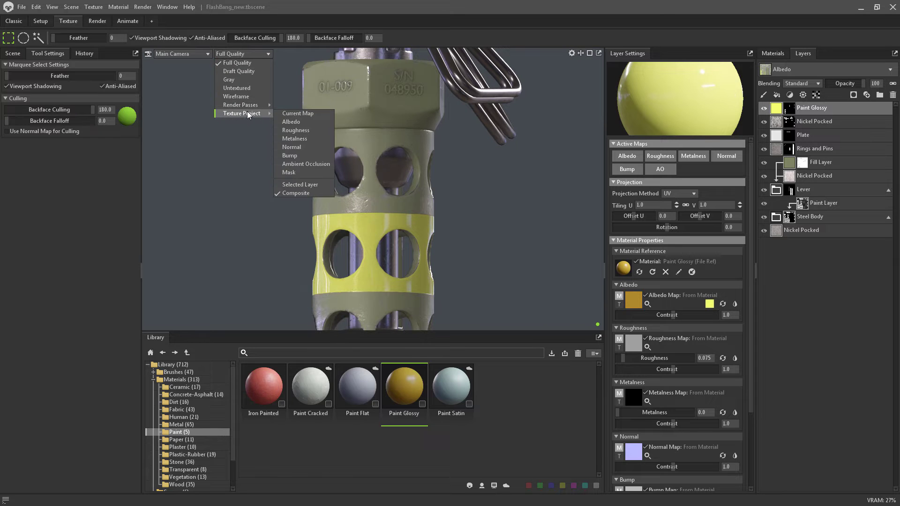
pyautogui.click(297, 130)
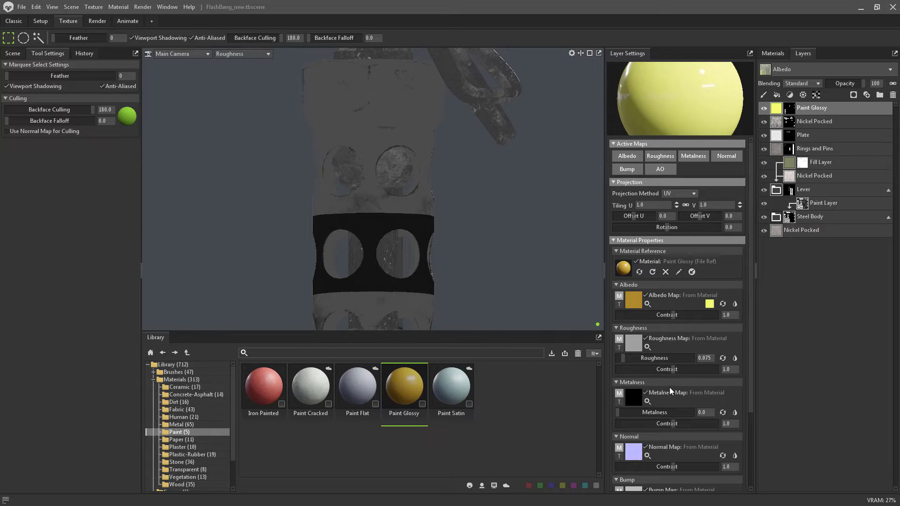
pyautogui.moveTo(622, 358); pyautogui.dragTo(627, 357)
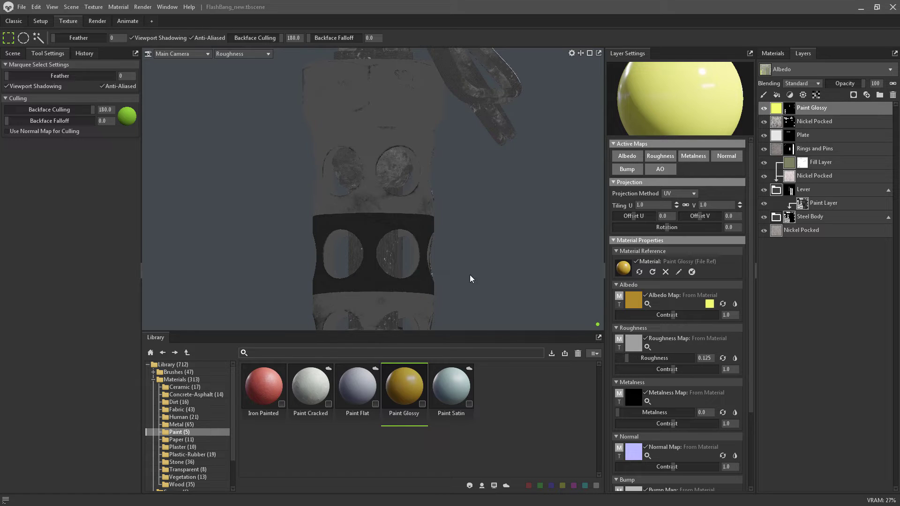
pyautogui.click(232, 55)
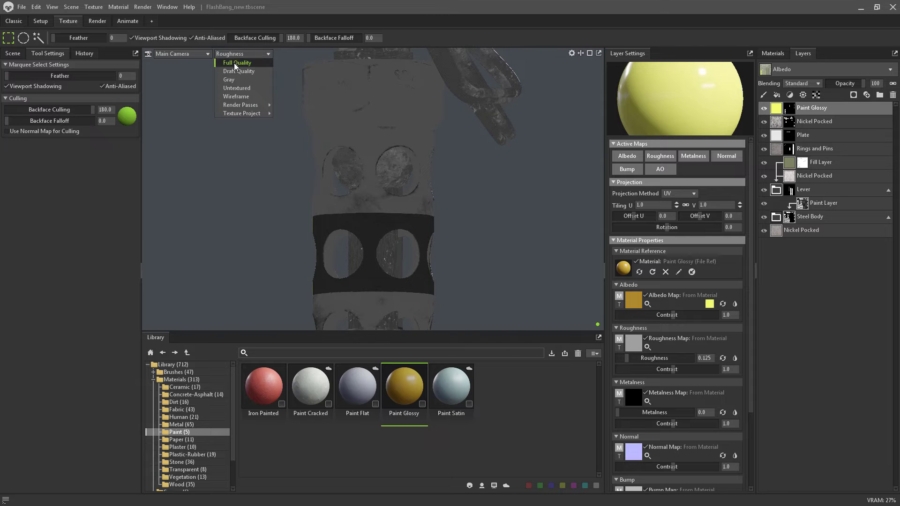
pyautogui.click(235, 63)
# - Apply another Paint Glossy layer to the lower end of the safety lever
pyautogui.moveTo(263, 228); pyautogui.dragTo(349, 259)
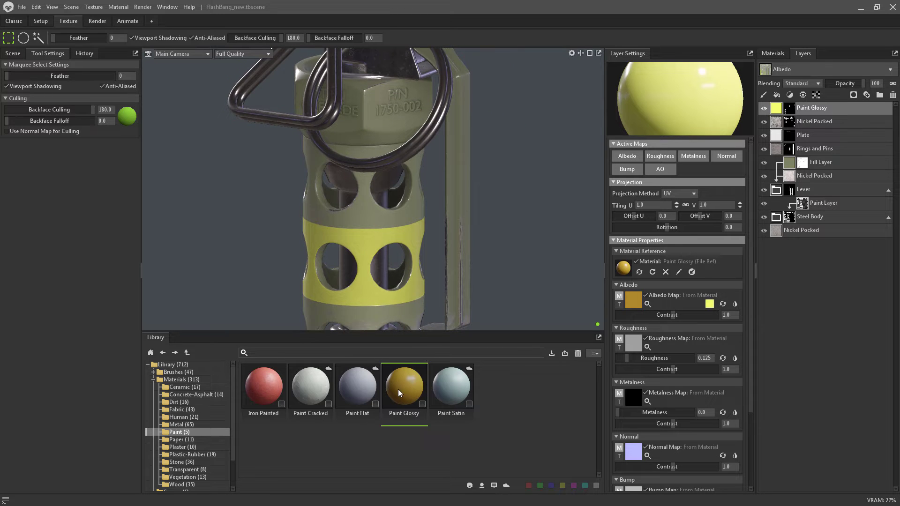
pyautogui.moveTo(398, 389); pyautogui.dragTo(459, 281)
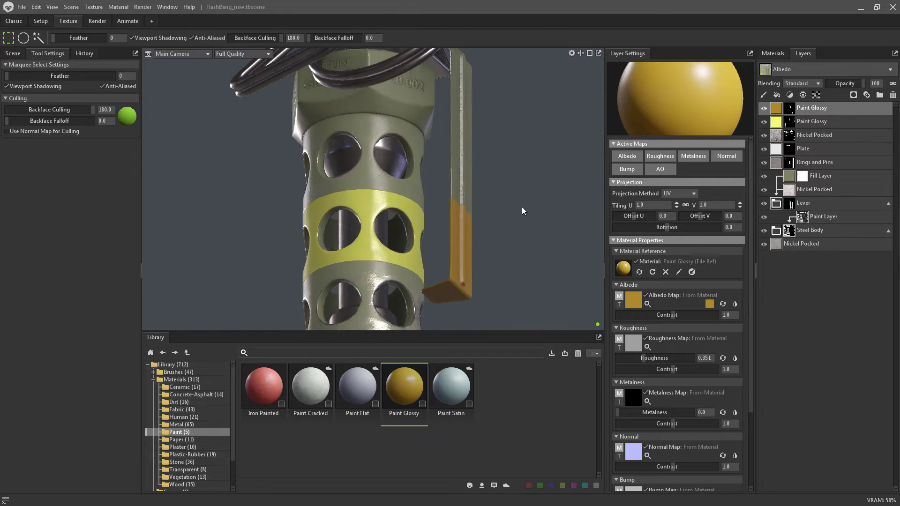
# - Apply the Paint Cracked material to the raised lettering on the grenade's upper hexagonal collar
pyautogui.keyDown('alt'); pyautogui.moveTo(522, 206); pyautogui.dragTo(508, 245); pyautogui.keyUp('alt')
pyautogui.moveTo(899, 115)
pyautogui.mouseDown()
pyautogui.moveTo(467, 116)
pyautogui.moveTo(899, 106)
pyautogui.mouseUp()
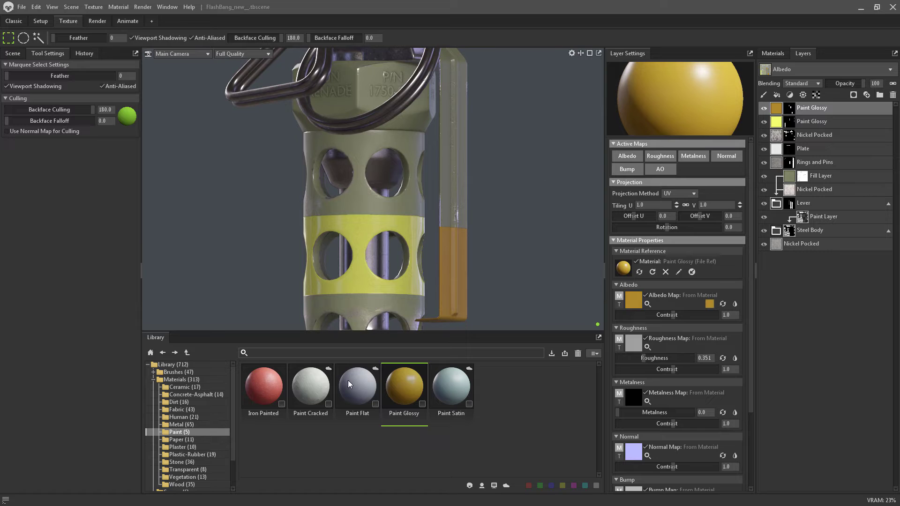
pyautogui.click(307, 388)
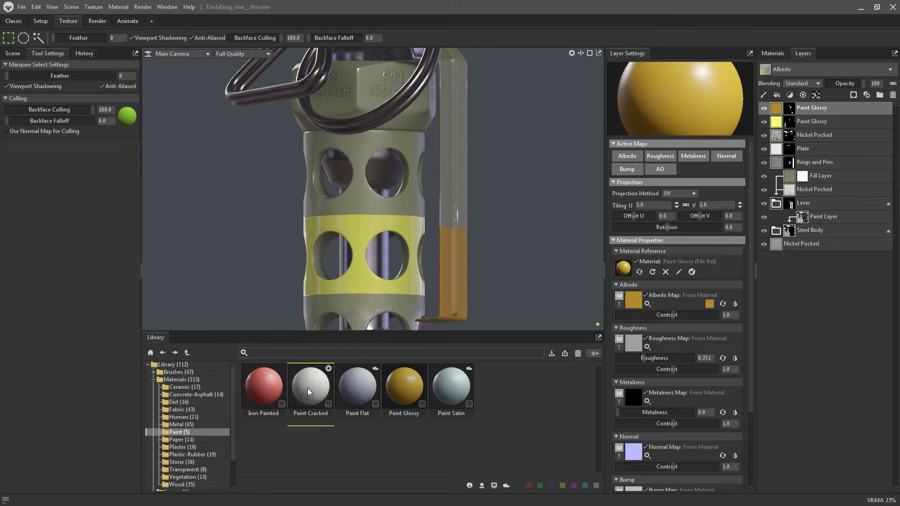
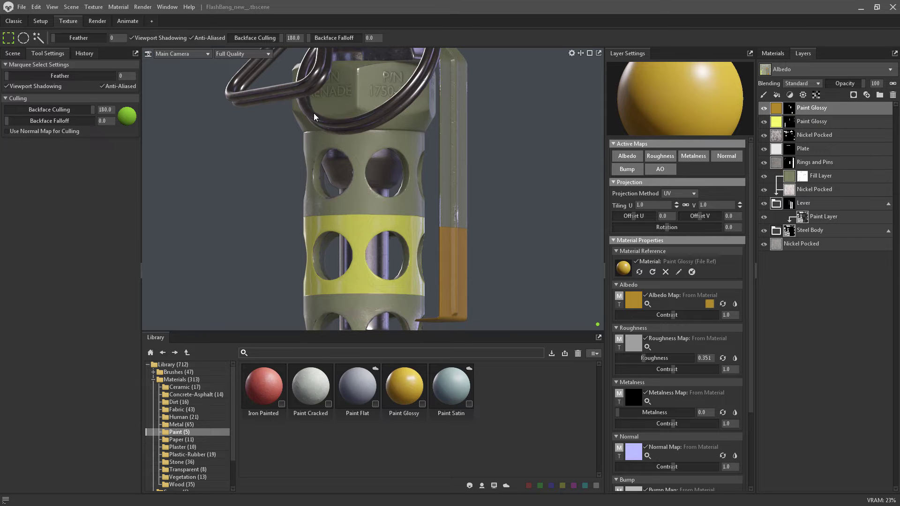
pyautogui.moveTo(314, 113); pyautogui.dragTo(305, 232, button='middle')
pyautogui.scroll(6, 345, 203)
pyautogui.moveTo(350, 180); pyautogui.dragTo(367, 215, button='middle')
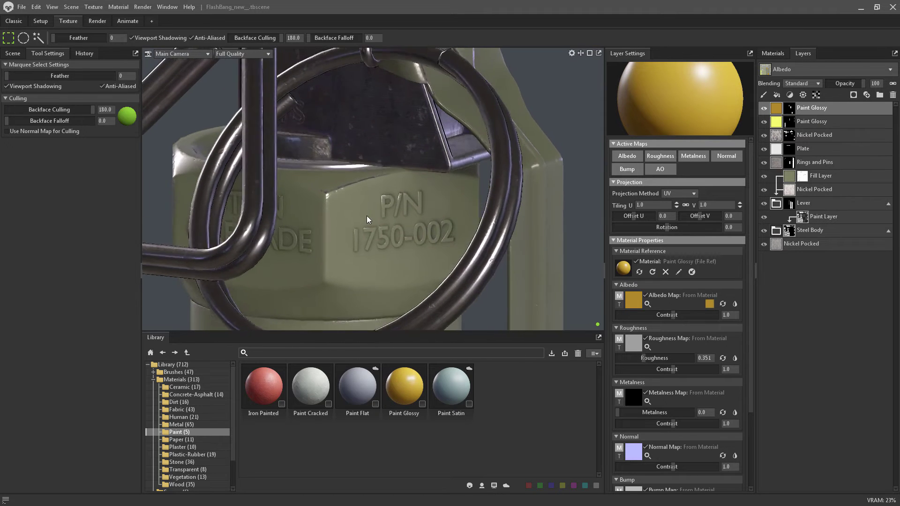
pyautogui.keyDown('alt'); pyautogui.moveTo(366, 216); pyautogui.dragTo(369, 233); pyautogui.keyUp('alt')
pyautogui.moveTo(385, 297)
pyautogui.mouseDown()
pyautogui.moveTo(385, 221)
pyautogui.moveTo(395, 227)
pyautogui.moveTo(340, 194)
pyautogui.moveTo(324, 155)
pyautogui.moveTo(437, 195)
pyautogui.moveTo(459, 226)
pyautogui.moveTo(493, 223)
pyautogui.moveTo(488, 170)
pyautogui.mouseUp()
# - Set the albedo colour of the lettering's Paint Cracked layer to off-white f1ffe7 and check the lettering around the collar
pyautogui.click(709, 304)
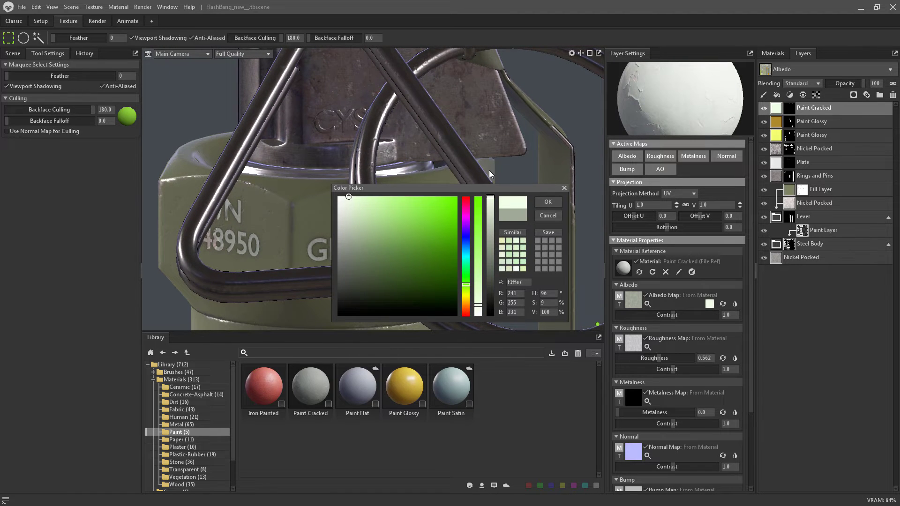
pyautogui.click(547, 201)
pyautogui.moveTo(469, 225); pyautogui.dragTo(362, 235)
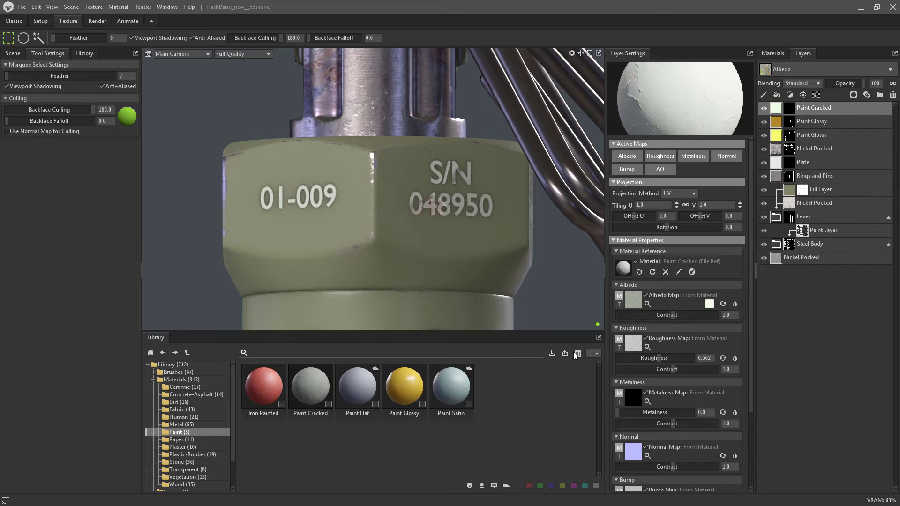
pyautogui.moveTo(542, 311); pyautogui.dragTo(525, 273)
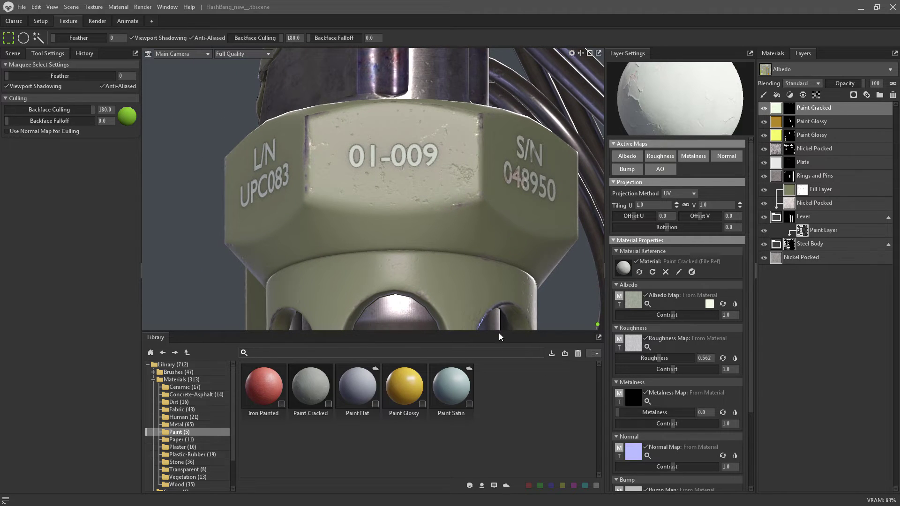
# - Apply the Plastic Scuffed material to the cap of the inner tube, visible through the lowest row of body holes
pyautogui.scroll(-6, 430, 269)
pyautogui.moveTo(422, 268)
pyautogui.mouseDown()
pyautogui.moveTo(325, 308)
pyautogui.moveTo(398, 220)
pyautogui.moveTo(279, 263)
pyautogui.moveTo(344, 245)
pyautogui.moveTo(370, 181)
pyautogui.moveTo(357, 217)
pyautogui.moveTo(509, 179)
pyautogui.moveTo(421, 158)
pyautogui.moveTo(443, 121)
pyautogui.moveTo(383, 232)
pyautogui.moveTo(522, 215)
pyautogui.moveTo(434, 265)
pyautogui.mouseUp()
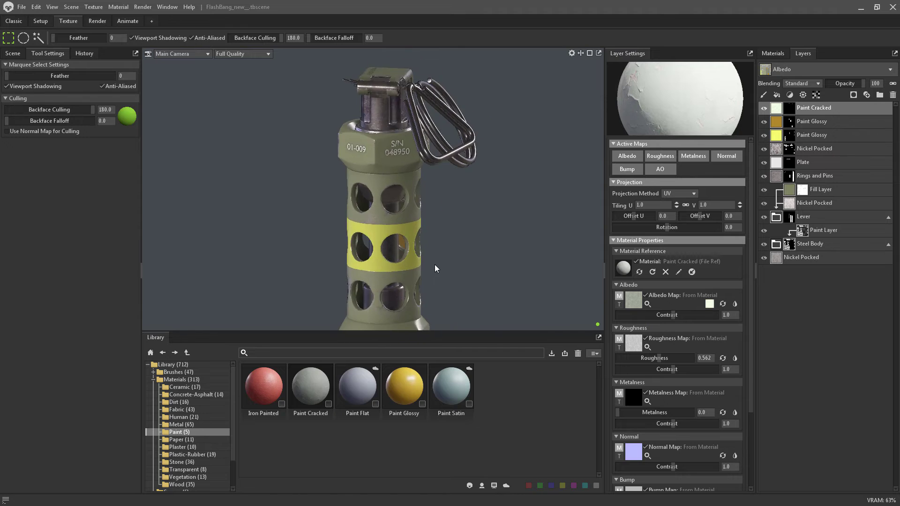
pyautogui.scroll(5, 421, 258)
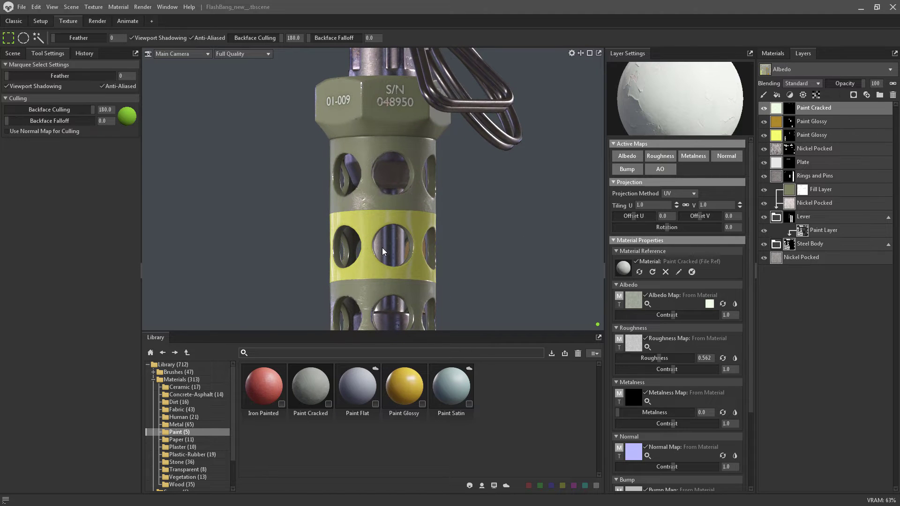
pyautogui.moveTo(381, 248); pyautogui.dragTo(337, 281)
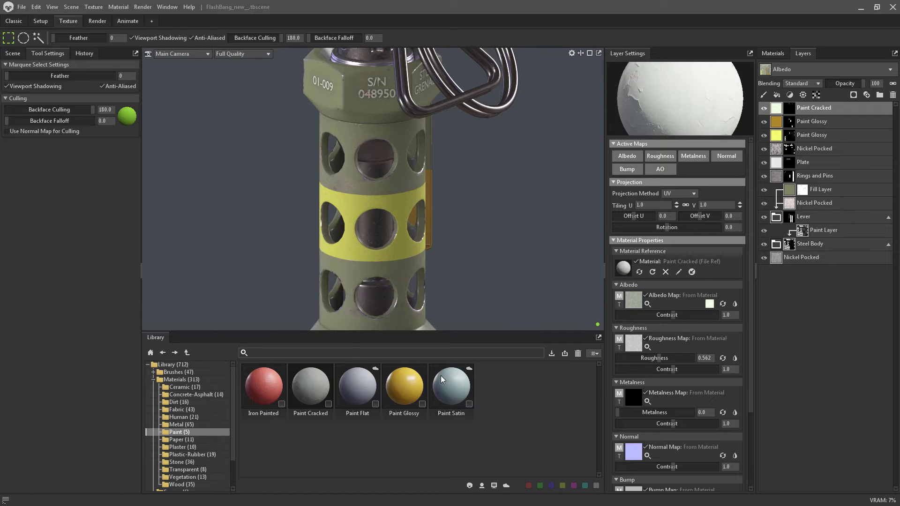
pyautogui.click(194, 454)
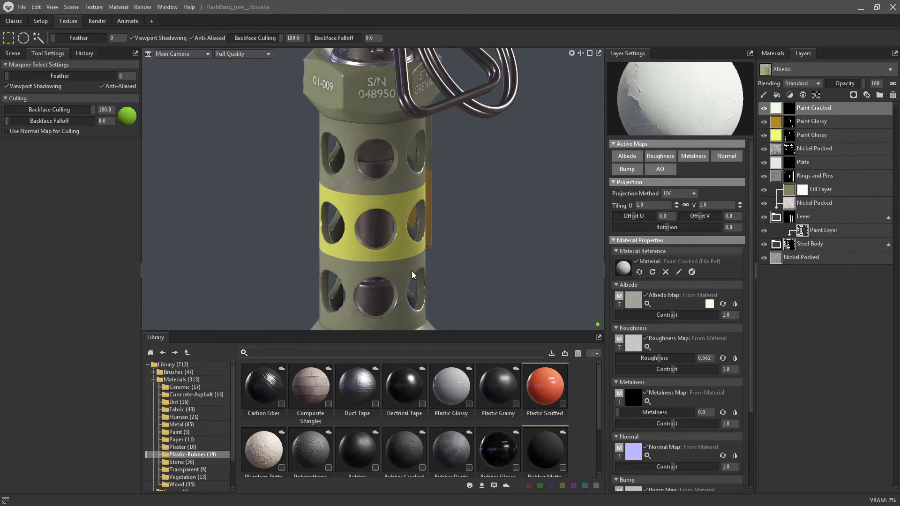
pyautogui.moveTo(369, 292); pyautogui.dragTo(370, 241, button='middle')
pyautogui.scroll(7, 392, 280)
pyautogui.moveTo(392, 280); pyautogui.dragTo(394, 205, button='middle')
pyautogui.moveTo(553, 385); pyautogui.dragTo(381, 232)
pyautogui.scroll(-5, 382, 232)
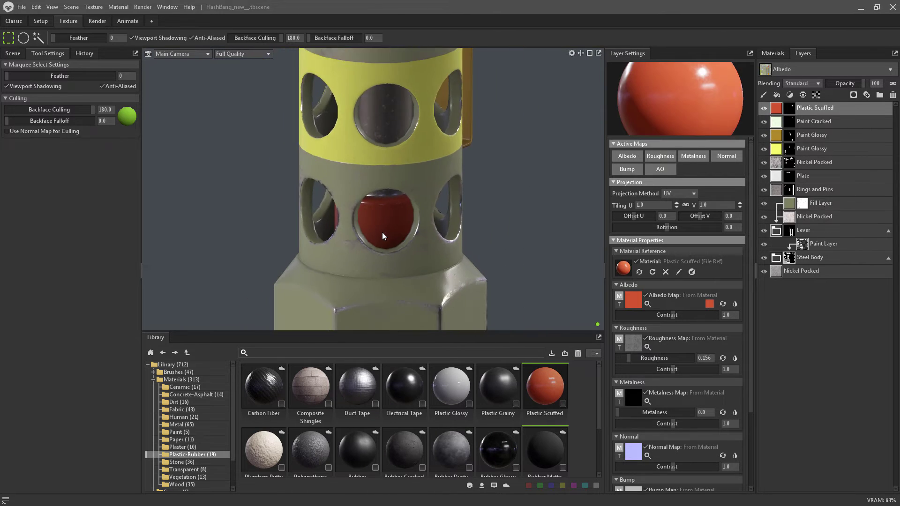
# - Change the albedo colour of the cap's Plastic Scuffed layer from orange-red to a brighter pure red
pyautogui.keyDown('alt'); pyautogui.moveTo(344, 190); pyautogui.dragTo(343, 209); pyautogui.keyUp('alt')
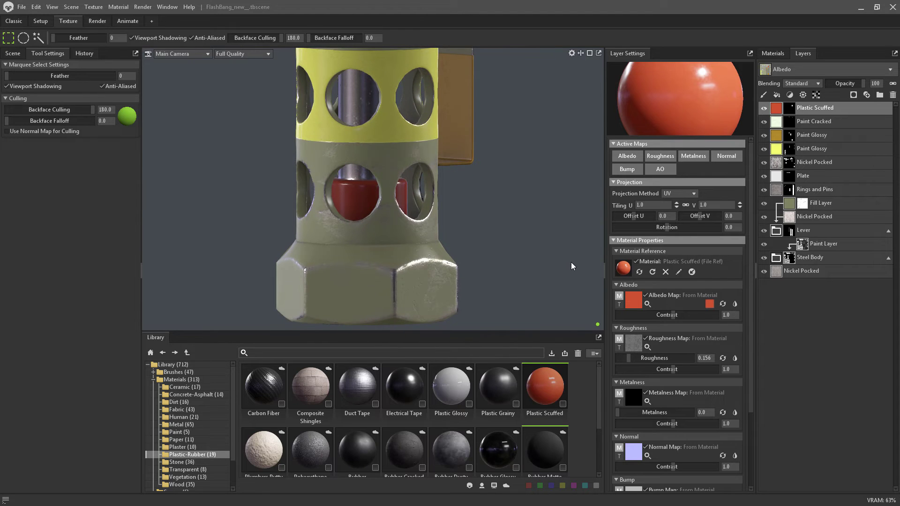
pyautogui.click(709, 304)
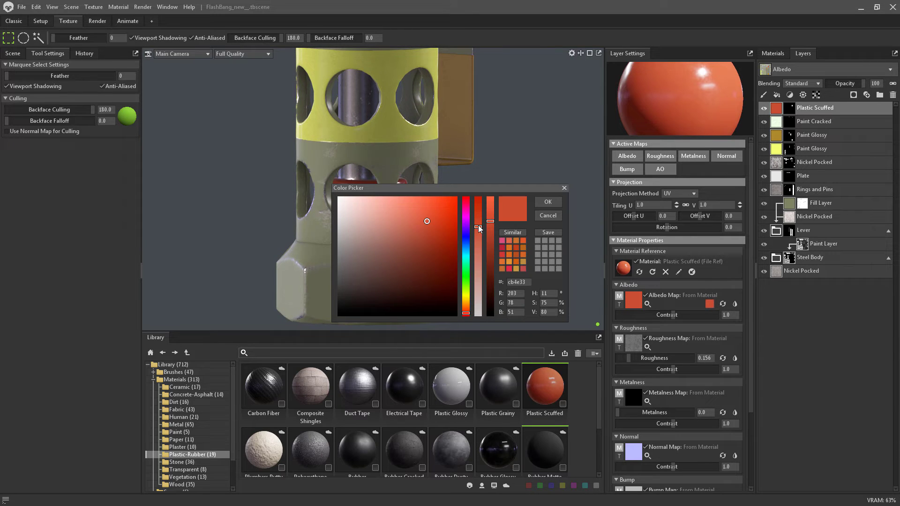
pyautogui.moveTo(467, 314); pyautogui.dragTo(465, 318)
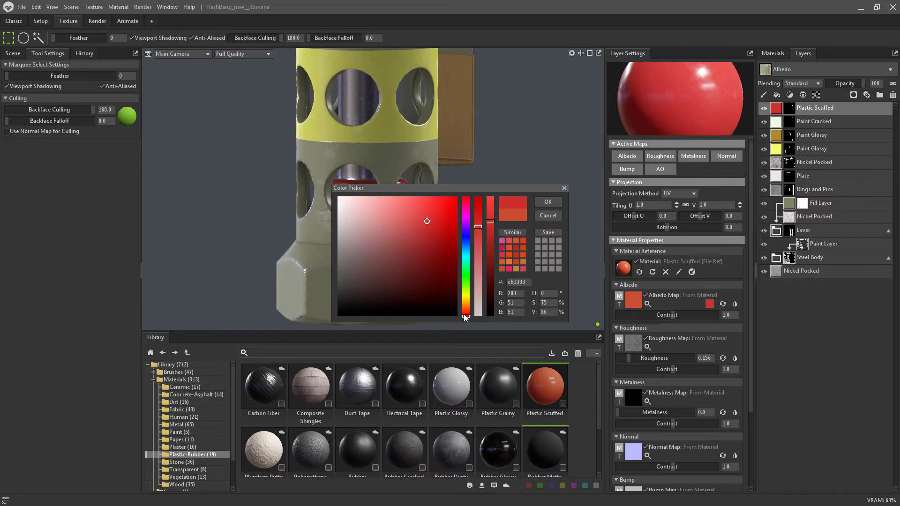
pyautogui.moveTo(445, 188); pyautogui.dragTo(515, 216)
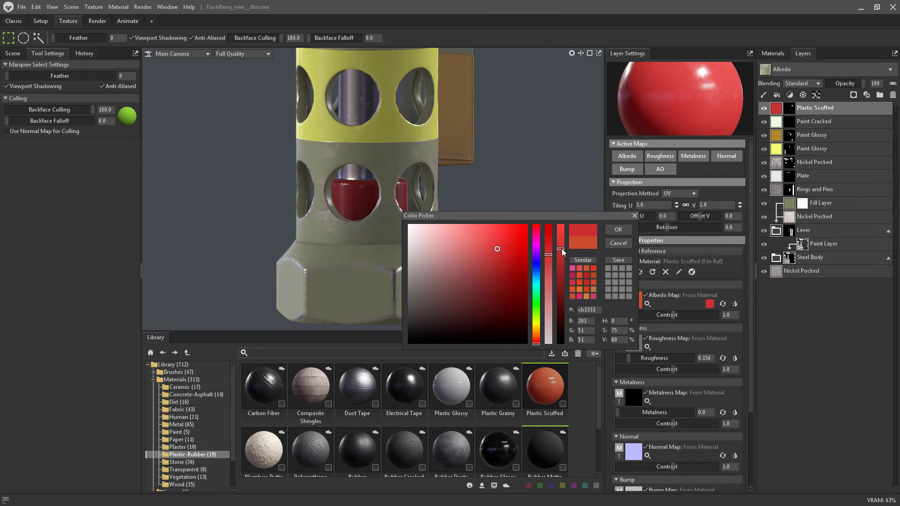
pyautogui.moveTo(562, 252)
pyautogui.mouseDown()
pyautogui.moveTo(566, 229)
pyautogui.moveTo(544, 262)
pyautogui.mouseUp()
pyautogui.click(618, 230)
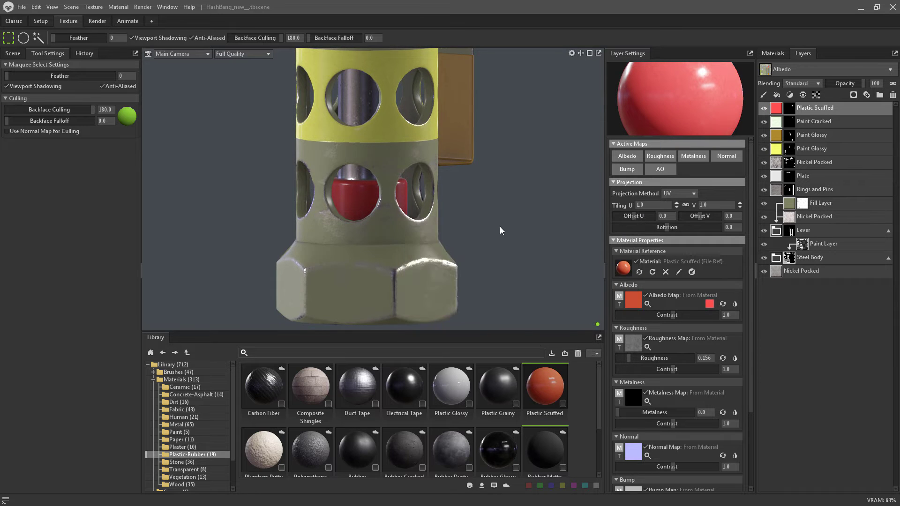
pyautogui.moveTo(500, 226); pyautogui.dragTo(415, 238)
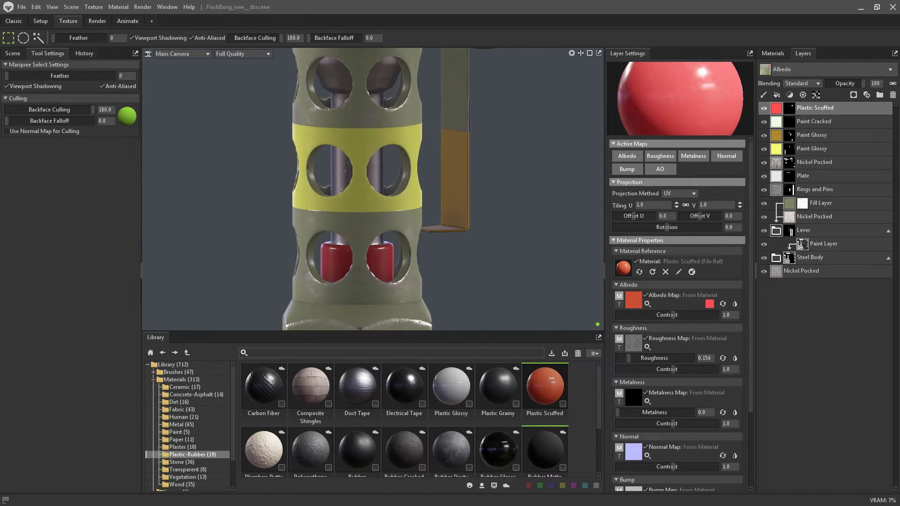
# - Check the inner tube in ref.jpg and apply the Brass metal material to the tube inside the perforated body
pyautogui.moveTo(899, 75); pyautogui.dragTo(483, 85)
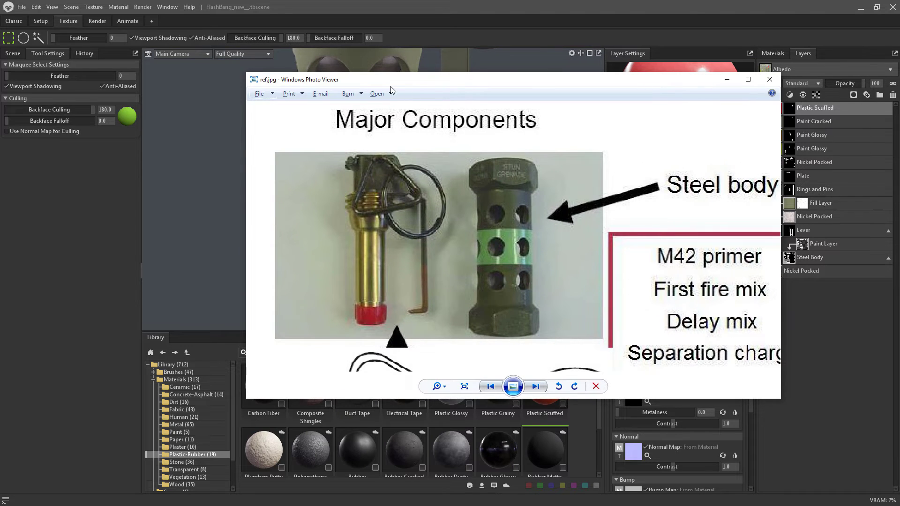
pyautogui.moveTo(395, 82); pyautogui.dragTo(899, 66)
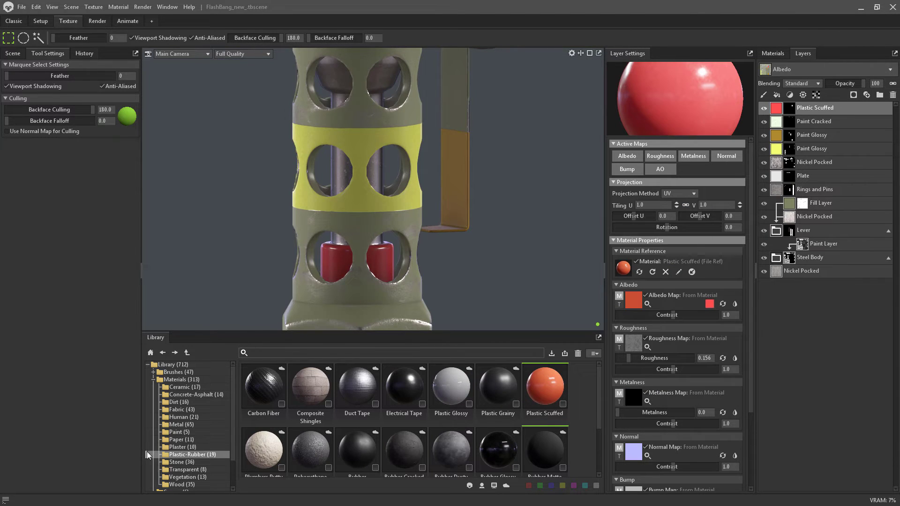
pyautogui.click(176, 425)
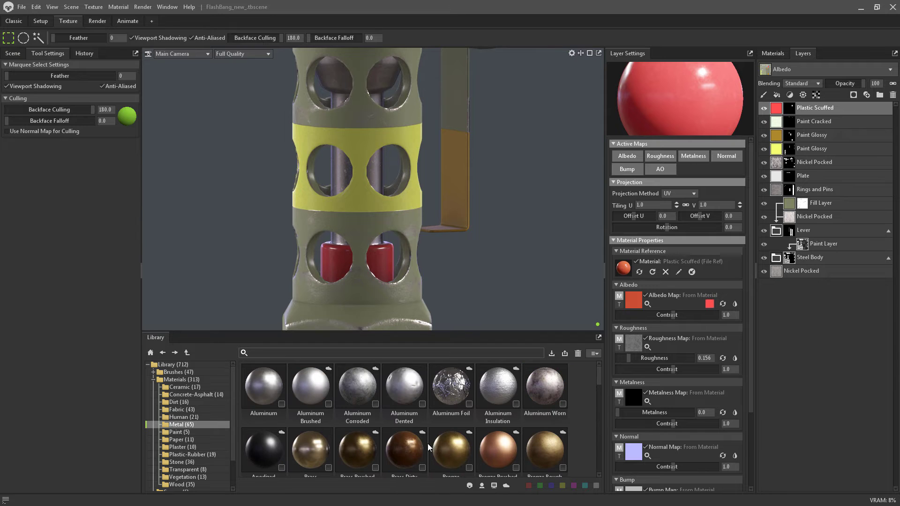
pyautogui.moveTo(598, 380); pyautogui.dragTo(578, 387)
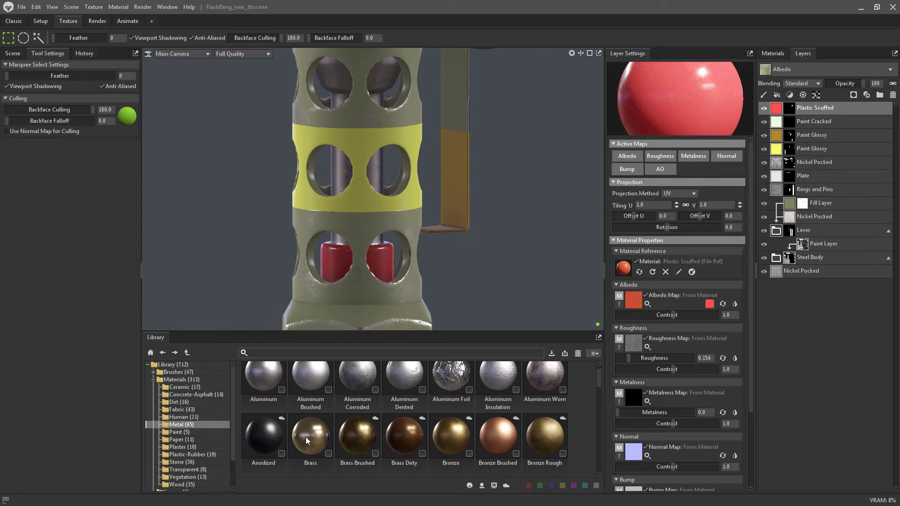
pyautogui.moveTo(308, 440); pyautogui.dragTo(339, 170)
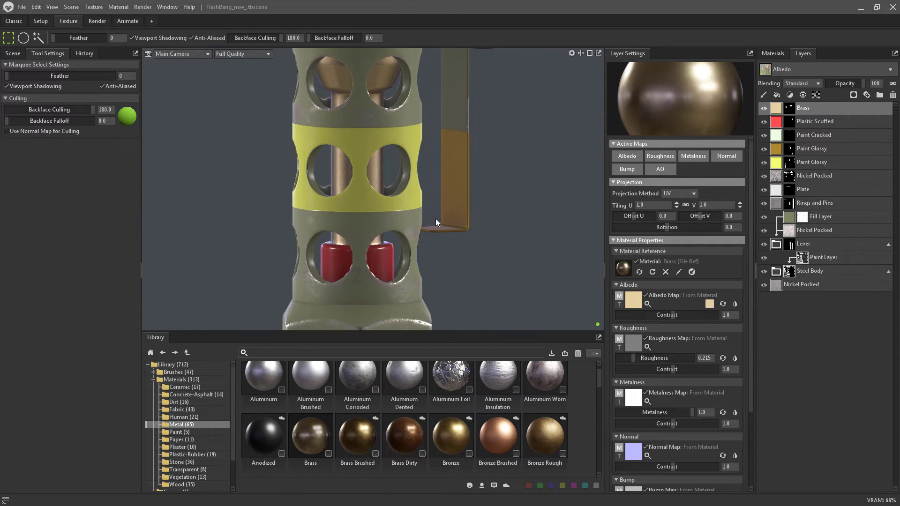
pyautogui.click(599, 363)
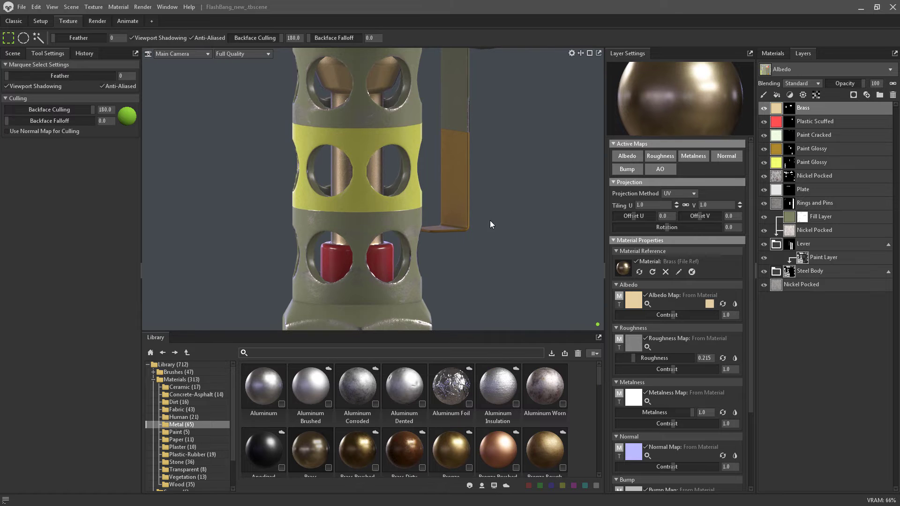
# - Change the albedo colour of the inner tube's Brass layer to golden yellow and compare it with ref.jpg
pyautogui.moveTo(490, 221)
pyautogui.mouseDown()
pyautogui.moveTo(480, 226)
pyautogui.moveTo(509, 188)
pyautogui.moveTo(494, 226)
pyautogui.mouseUp()
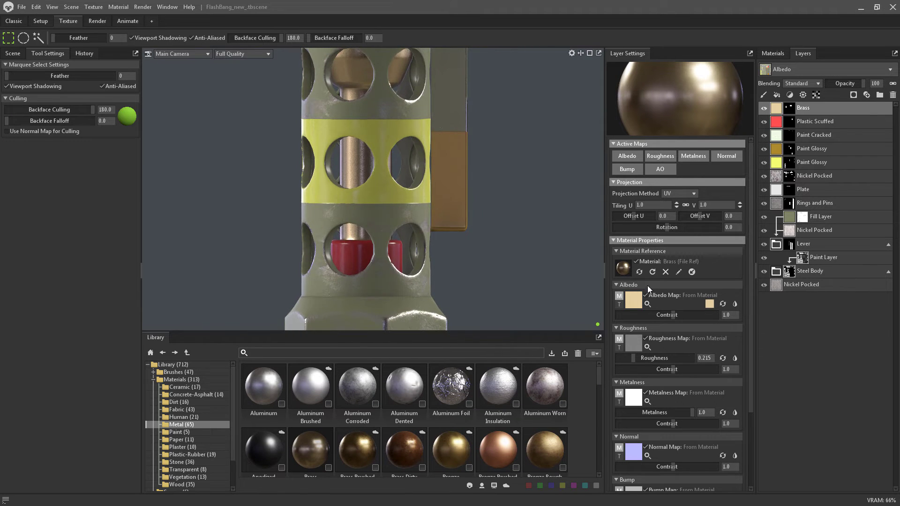
pyautogui.click(708, 304)
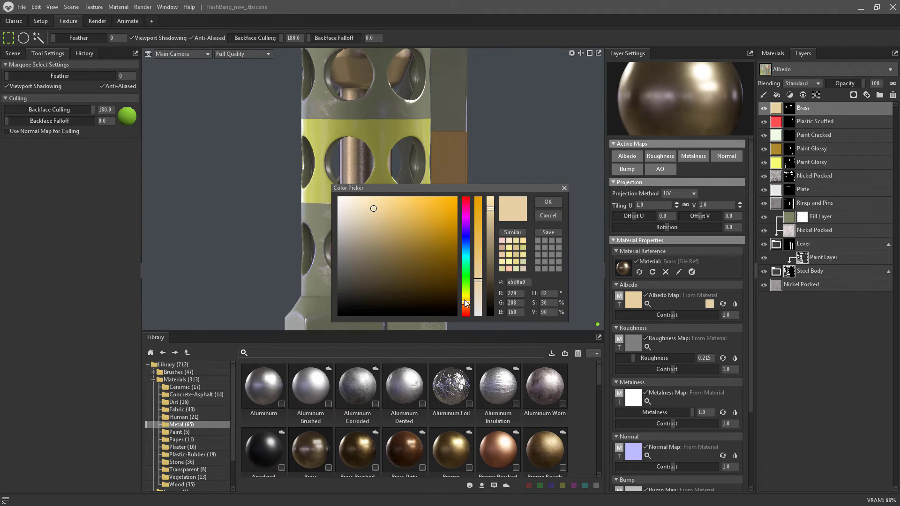
pyautogui.moveTo(466, 303); pyautogui.dragTo(483, 263)
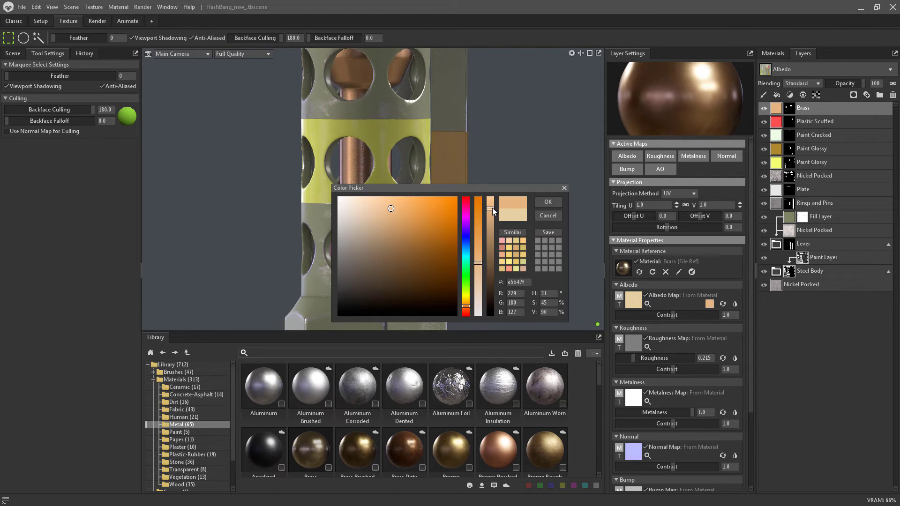
pyautogui.moveTo(492, 208); pyautogui.dragTo(493, 200)
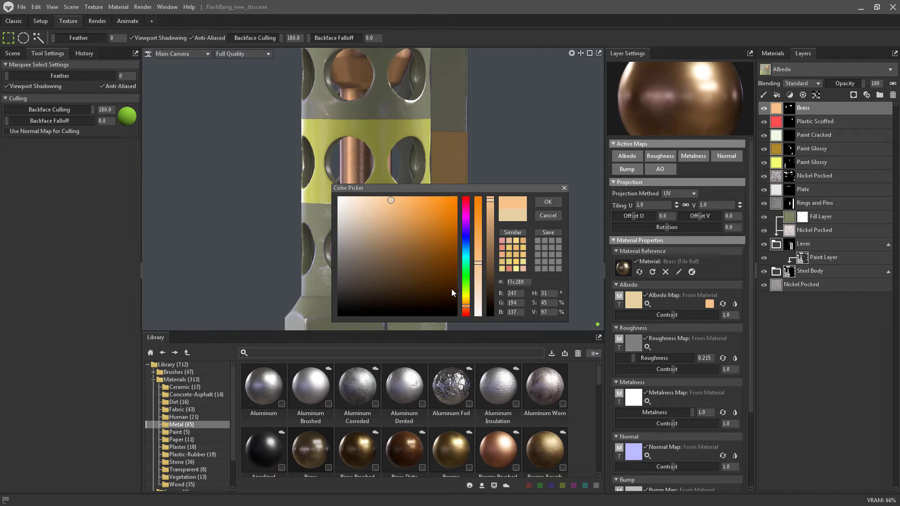
pyautogui.moveTo(466, 307)
pyautogui.mouseDown()
pyautogui.moveTo(512, 233)
pyautogui.moveTo(485, 295)
pyautogui.moveTo(453, 266)
pyautogui.moveTo(435, 293)
pyautogui.moveTo(522, 258)
pyautogui.moveTo(515, 265)
pyautogui.moveTo(440, 193)
pyautogui.mouseUp()
pyautogui.click(548, 203)
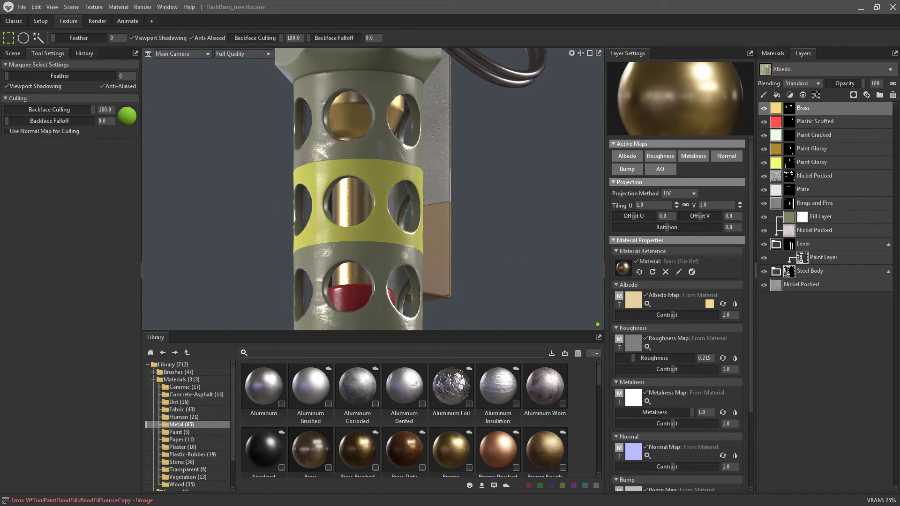
pyautogui.moveTo(899, 115); pyautogui.dragTo(557, 130)
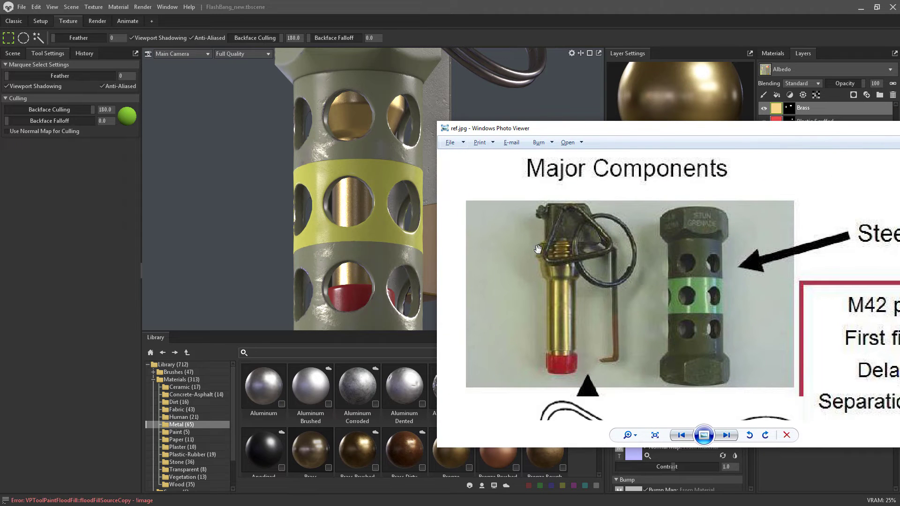
pyautogui.moveTo(525, 130); pyautogui.dragTo(899, 123)
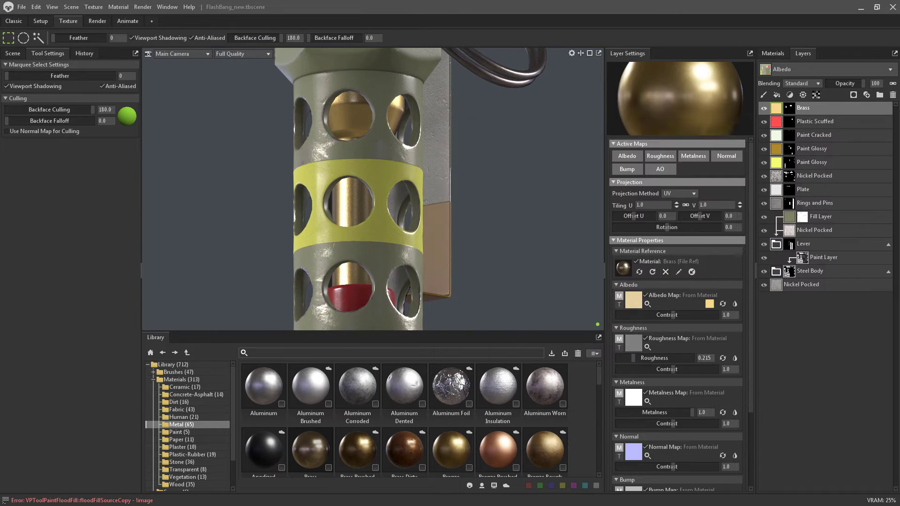
# - Apply the Tin Corrugated metal through a black paint mask to the inner tube section visible through the top row of body holes
pyautogui.click(494, 486)
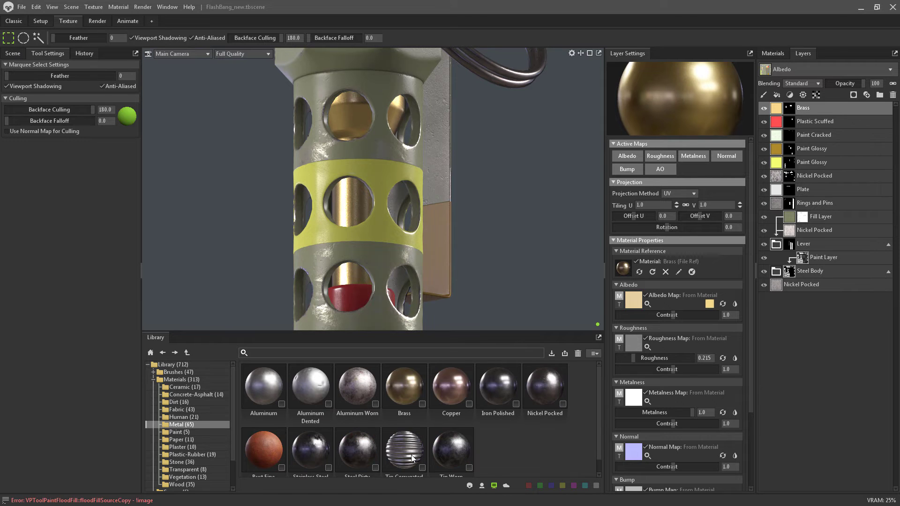
pyautogui.moveTo(413, 458); pyautogui.dragTo(820, 103)
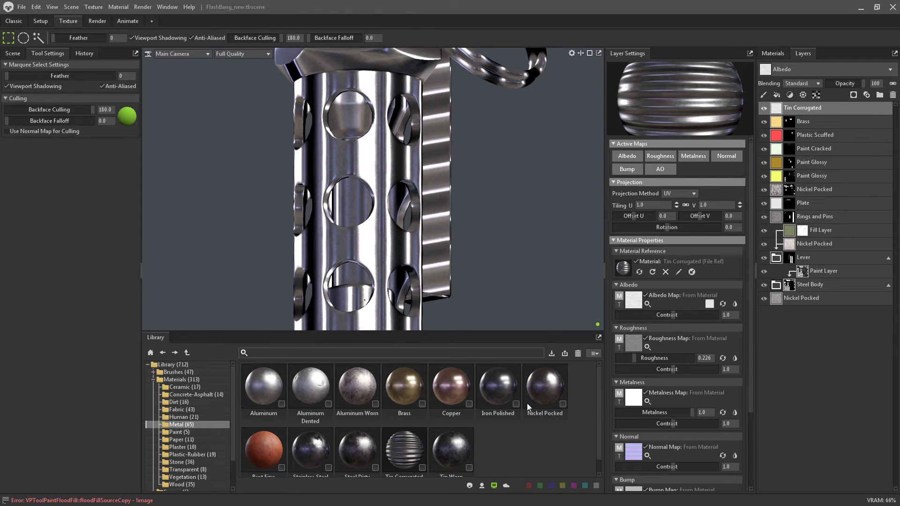
pyautogui.rightClick(831, 108)
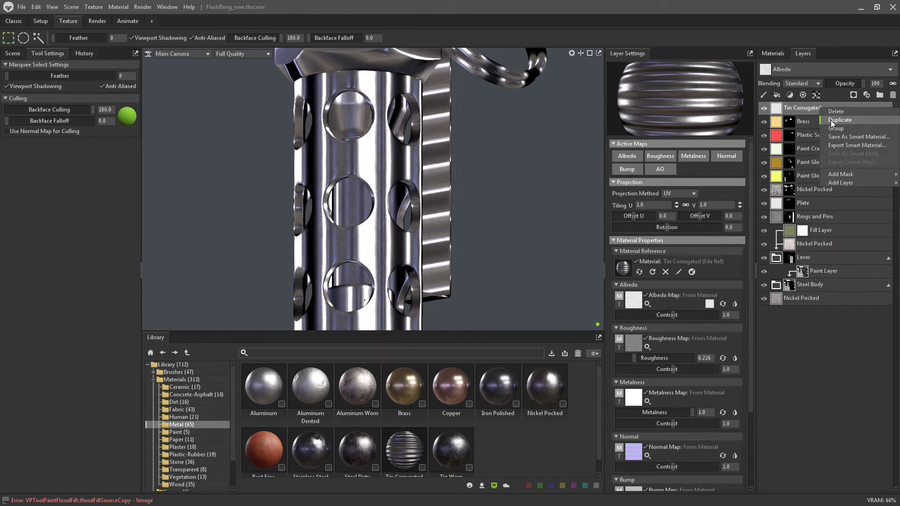
pyautogui.moveTo(838, 177)
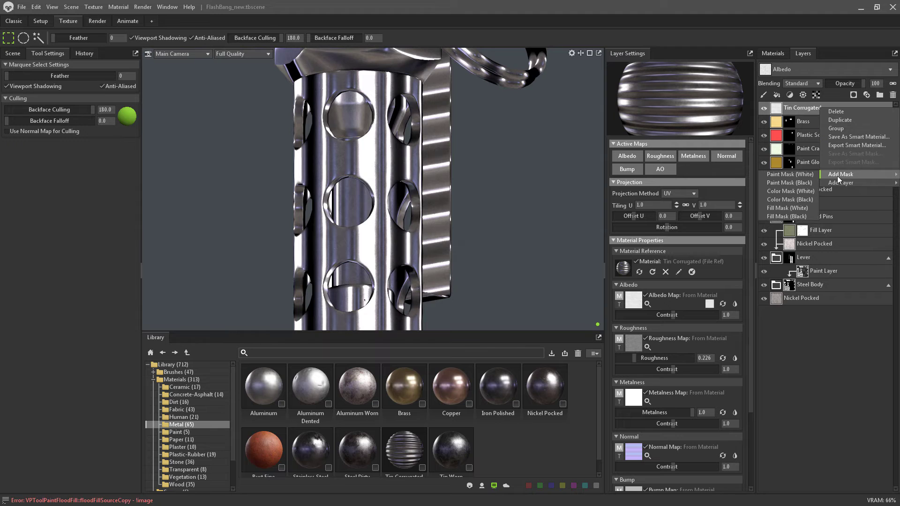
pyautogui.click(792, 182)
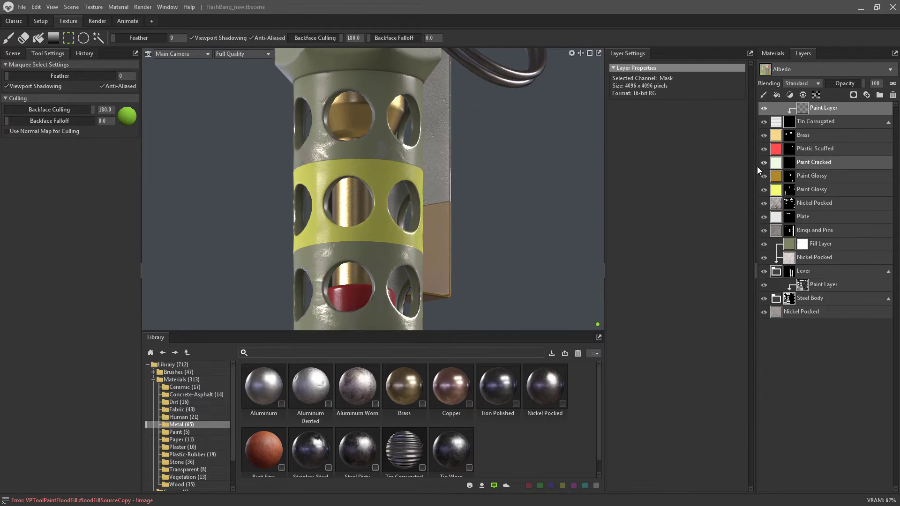
pyautogui.click(37, 41)
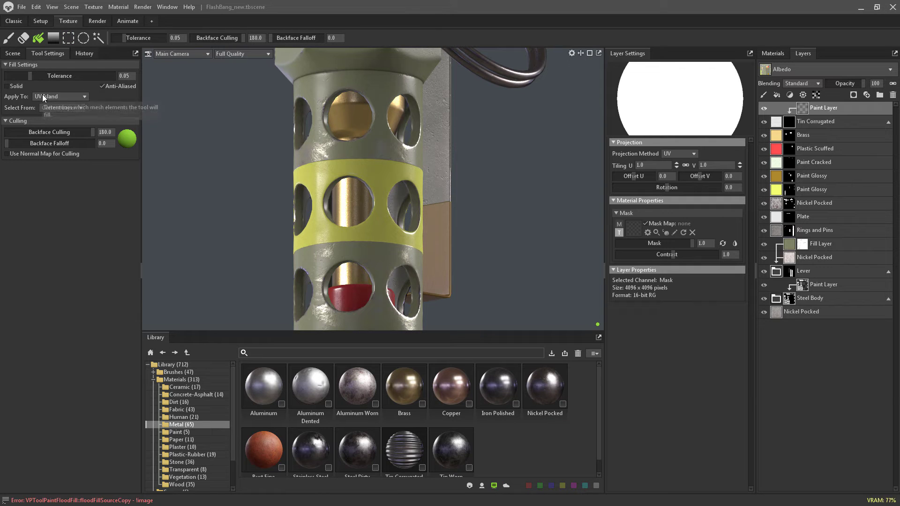
pyautogui.click(347, 111)
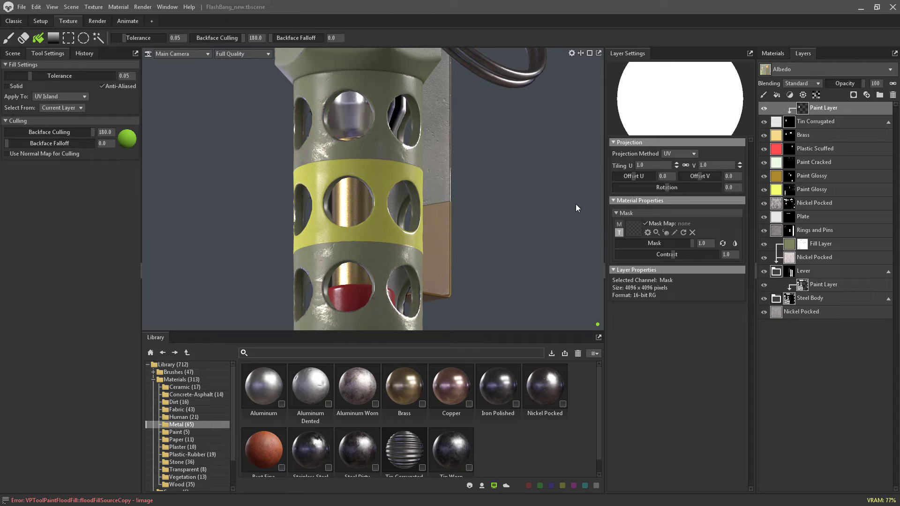
# - Disable the albedo map of the Tin Corrugated layer to keep the brass colour underneath
pyautogui.click(778, 123)
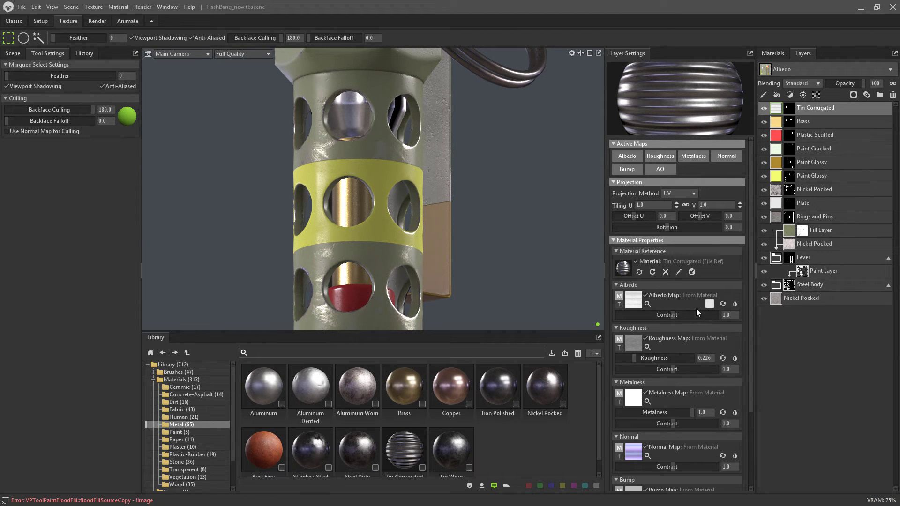
pyautogui.click(626, 156)
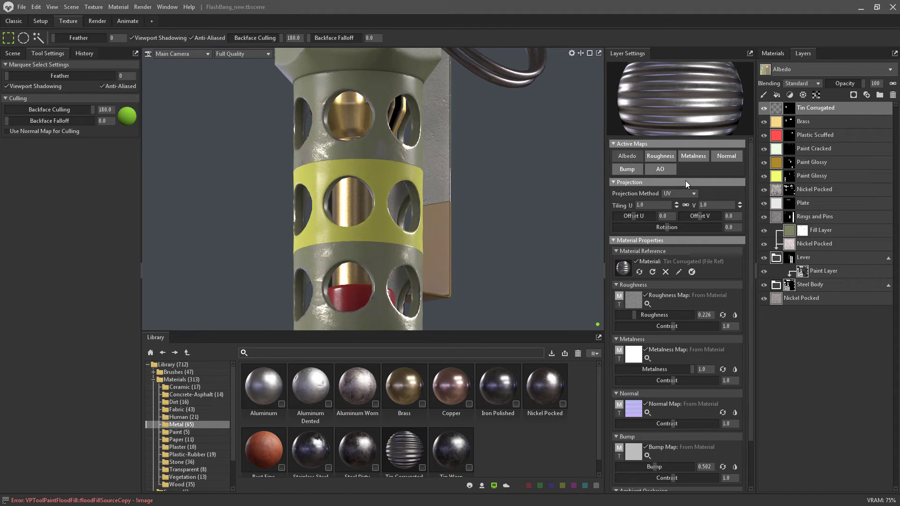
pyautogui.keyDown('alt'); pyautogui.moveTo(555, 172); pyautogui.dragTo(650, 187); pyautogui.keyUp('alt')
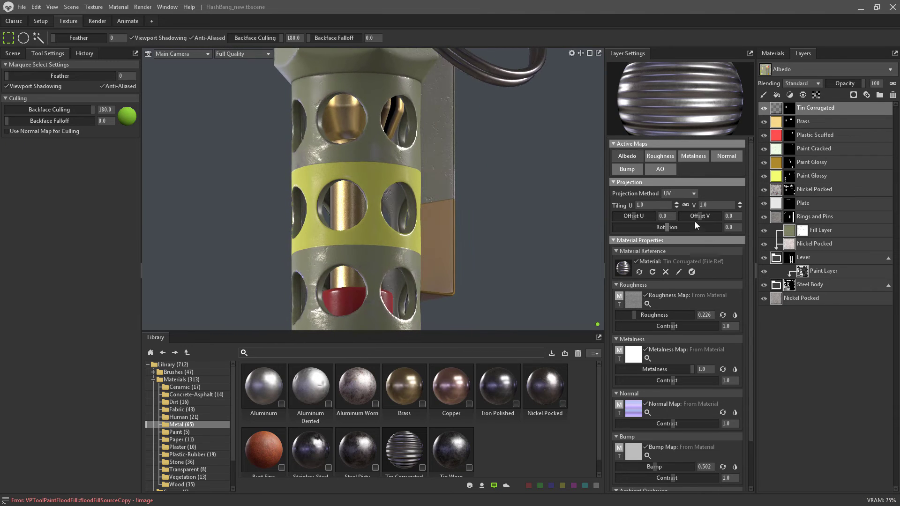
# - Rotate the Tin Corrugated projection by 90 degrees and set its U and V tiling to 5
pyautogui.moveTo(735, 227); pyautogui.dragTo(659, 223)
pyautogui.write('90')
pyautogui.press('Return')
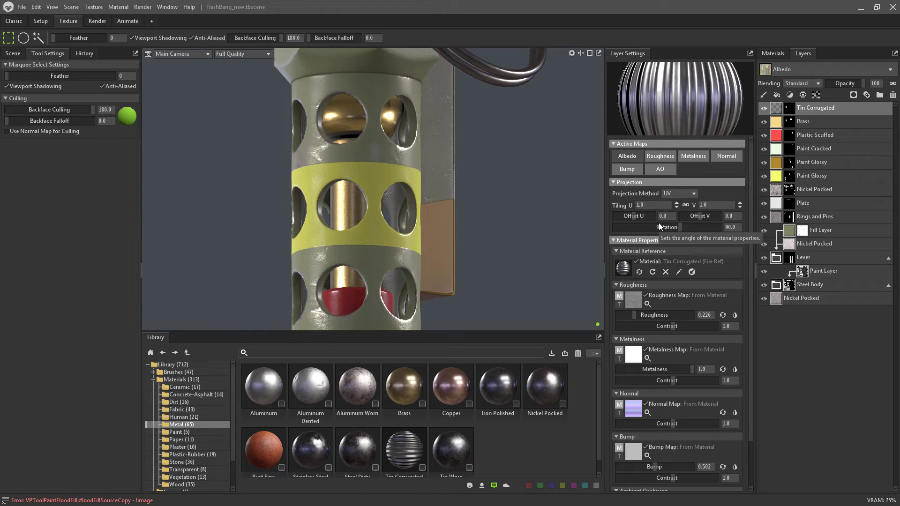
pyautogui.moveTo(651, 205); pyautogui.dragTo(558, 194)
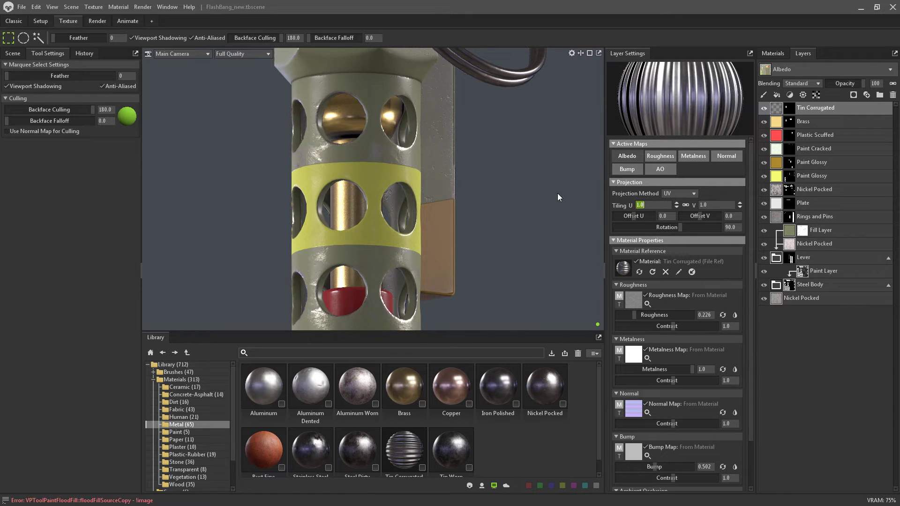
pyautogui.write('5')
pyautogui.press('Return')
pyautogui.moveTo(544, 238); pyautogui.dragTo(409, 250)
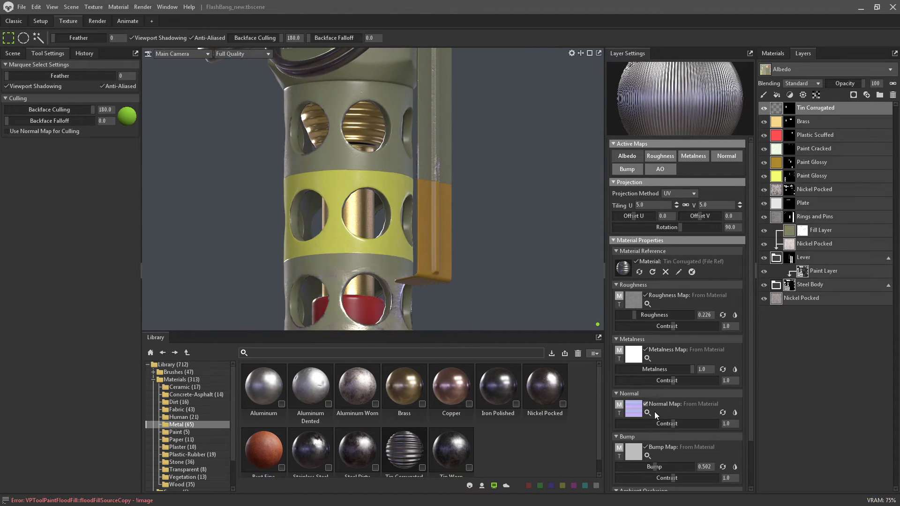
# - Set the normal map contrast of the Tin Corrugated layer to 0.42 and check the grenade from several angles
pyautogui.moveTo(670, 423); pyautogui.dragTo(661, 423)
pyautogui.moveTo(404, 193); pyautogui.dragTo(376, 197)
pyautogui.scroll(-6, 462, 174)
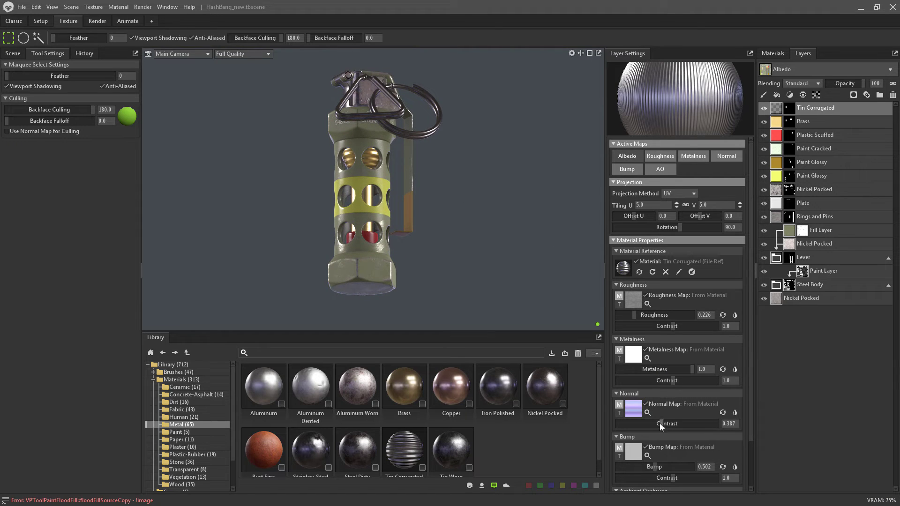
pyautogui.moveTo(661, 423); pyautogui.dragTo(662, 423)
pyautogui.keyDown('alt'); pyautogui.moveTo(440, 222); pyautogui.dragTo(450, 186); pyautogui.keyUp('alt')
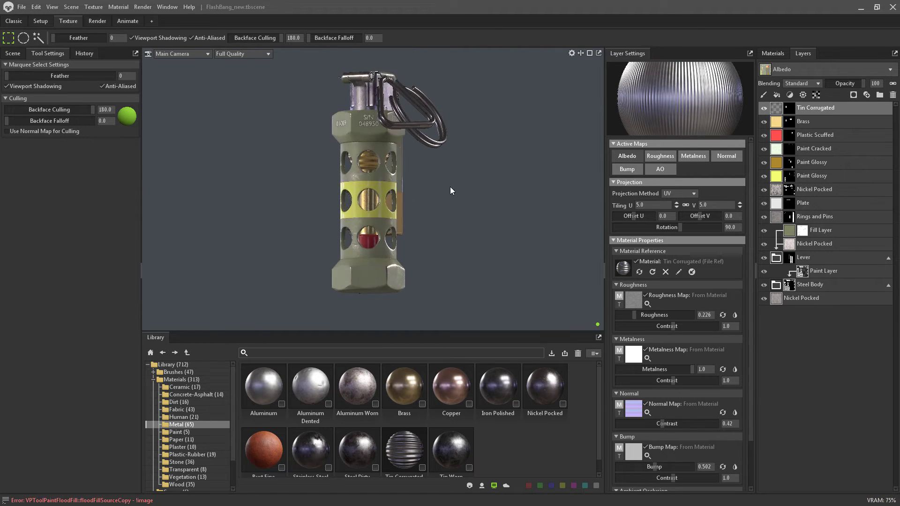
pyautogui.scroll(6, 381, 137)
pyautogui.keyDown('alt'); pyautogui.moveTo(381, 145); pyautogui.dragTo(354, 119); pyautogui.keyUp('alt')
pyautogui.keyDown('alt'); pyautogui.moveTo(354, 119); pyautogui.dragTo(369, 387, button='middle'); pyautogui.keyUp('alt')
pyautogui.keyDown('alt'); pyautogui.moveTo(391, 323); pyautogui.dragTo(372, 322); pyautogui.keyUp('alt')
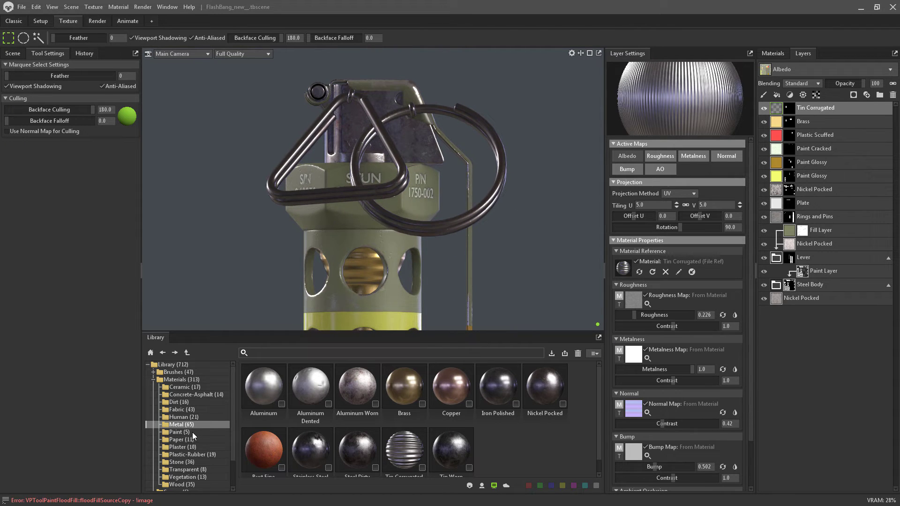
# - Add the Dirt material as the top layer over the whole grenade and give it a black paint mask
pyautogui.click(174, 402)
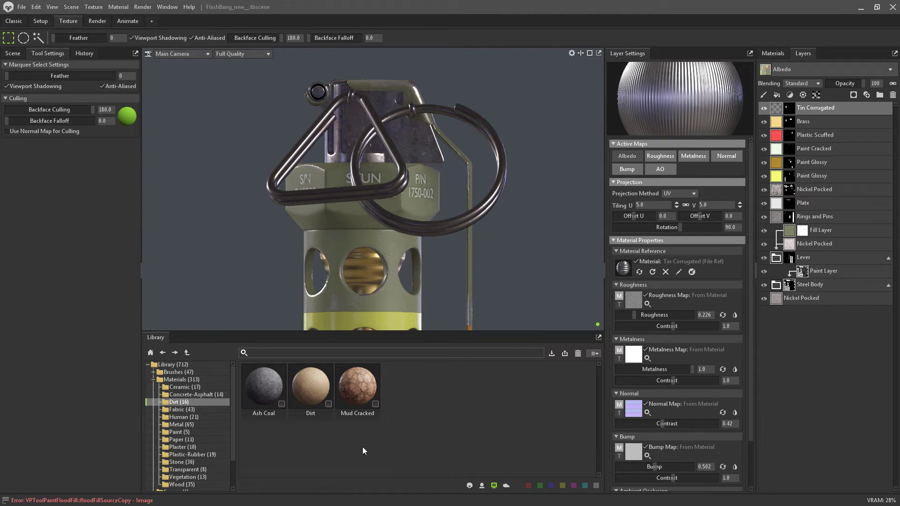
pyautogui.moveTo(308, 389); pyautogui.dragTo(823, 102)
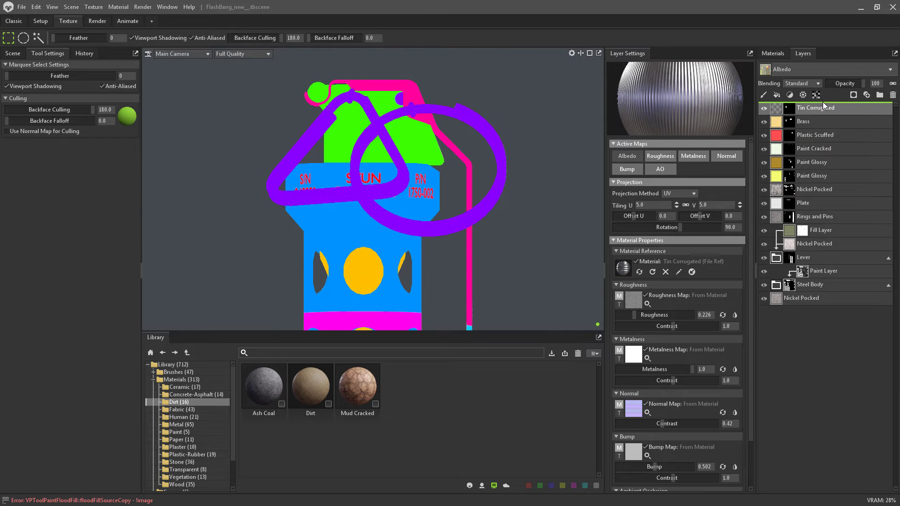
pyautogui.keyDown('alt'); pyautogui.moveTo(208, 201); pyautogui.dragTo(314, 213); pyautogui.keyUp('alt')
pyautogui.scroll(5, 317, 148)
pyautogui.scroll(-5, 322, 140)
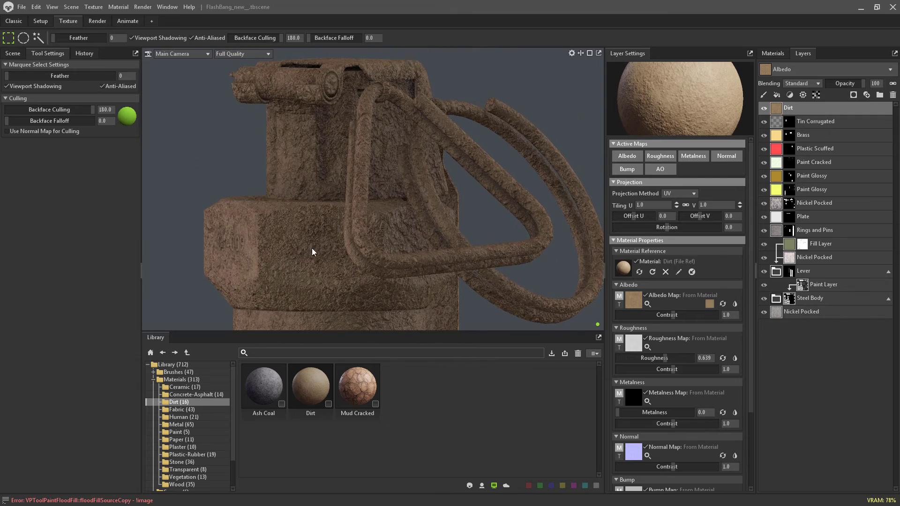
pyautogui.keyDown('alt'); pyautogui.moveTo(311, 249); pyautogui.dragTo(475, 268); pyautogui.keyUp('alt')
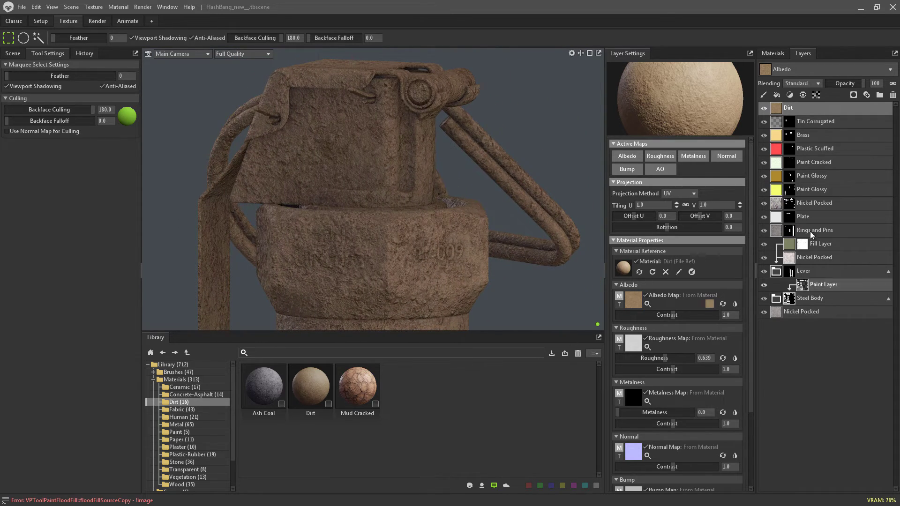
pyautogui.rightClick(777, 111)
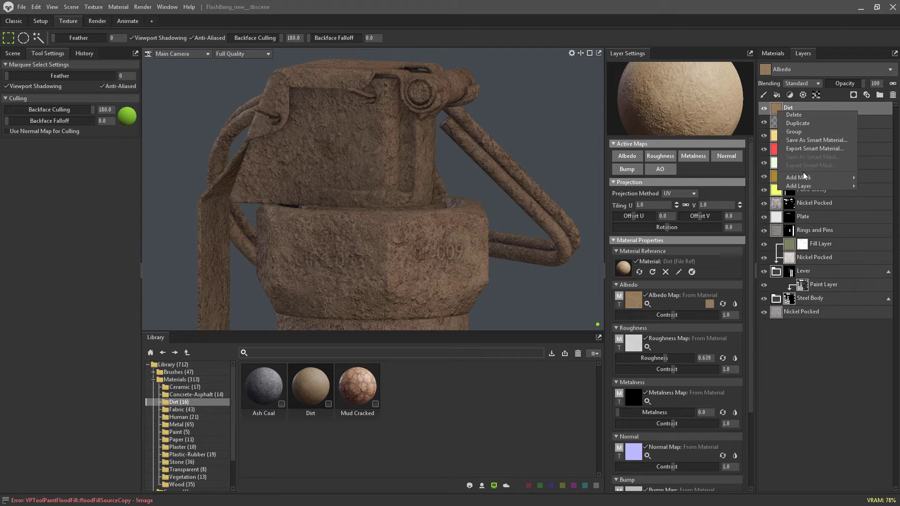
pyautogui.moveTo(802, 178)
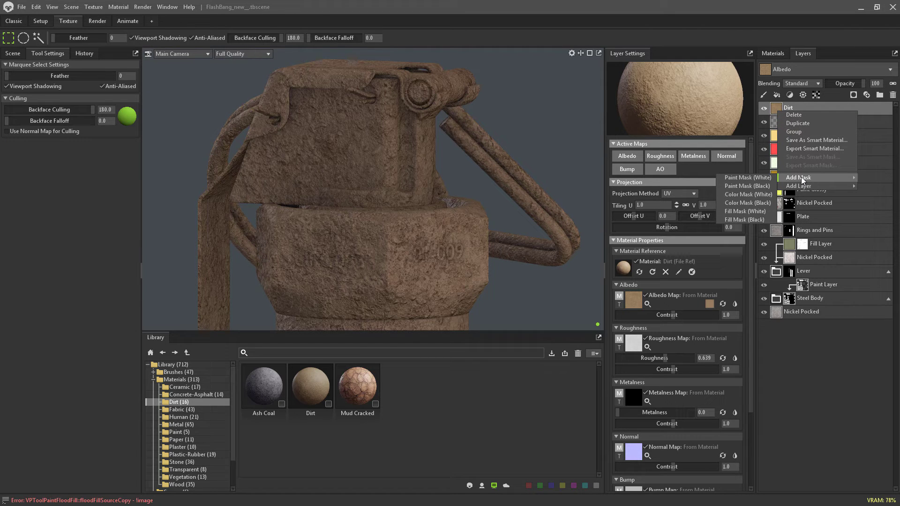
pyautogui.click(752, 186)
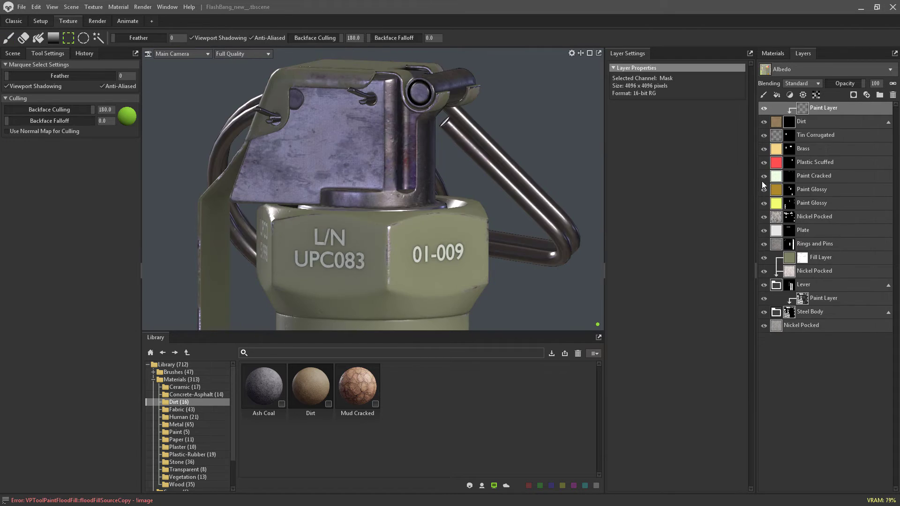
# - Add a Dirt processor layer and place it inside the Dirt layer's mask
pyautogui.rightClick(789, 126)
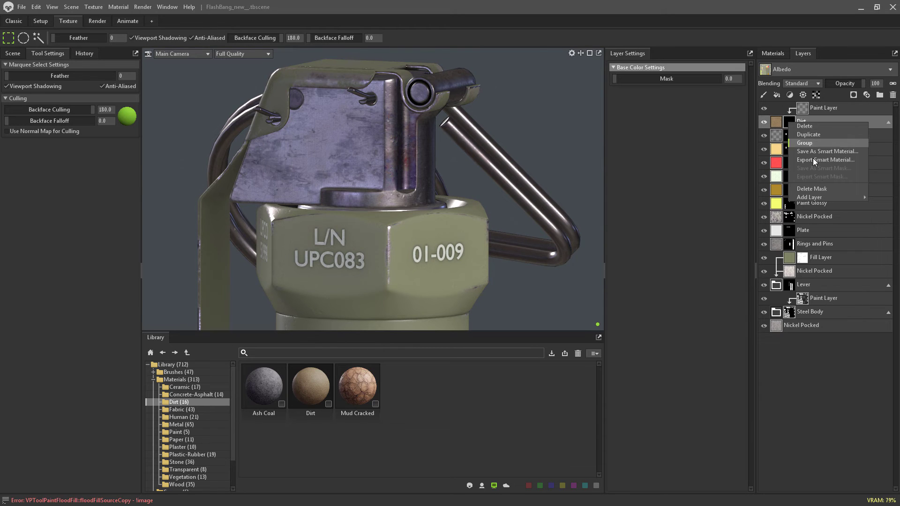
pyautogui.moveTo(818, 199)
pyautogui.moveTo(761, 216)
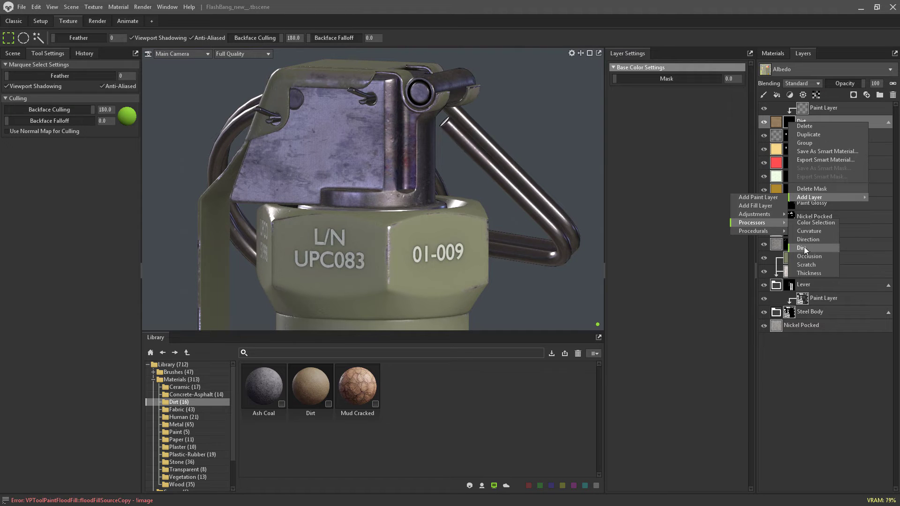
pyautogui.click(802, 248)
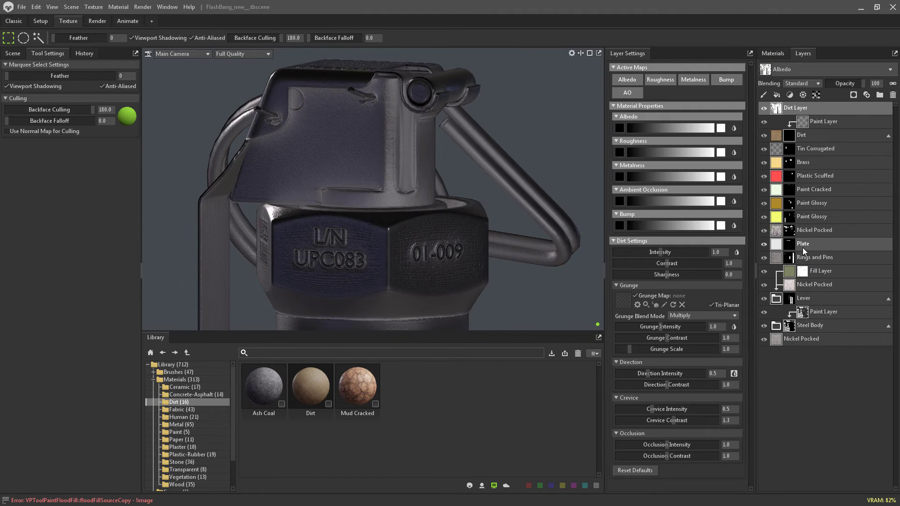
pyautogui.moveTo(797, 109); pyautogui.dragTo(791, 138)
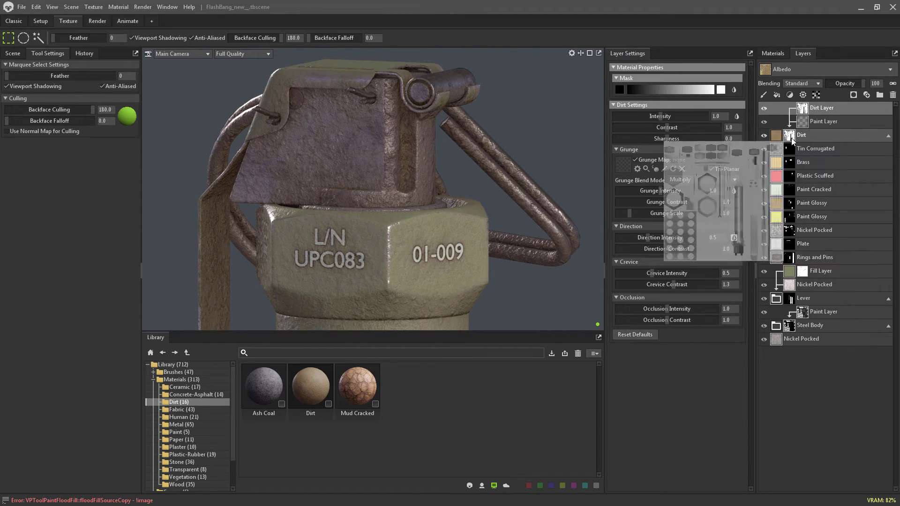
pyautogui.moveTo(513, 215); pyautogui.dragTo(311, 261)
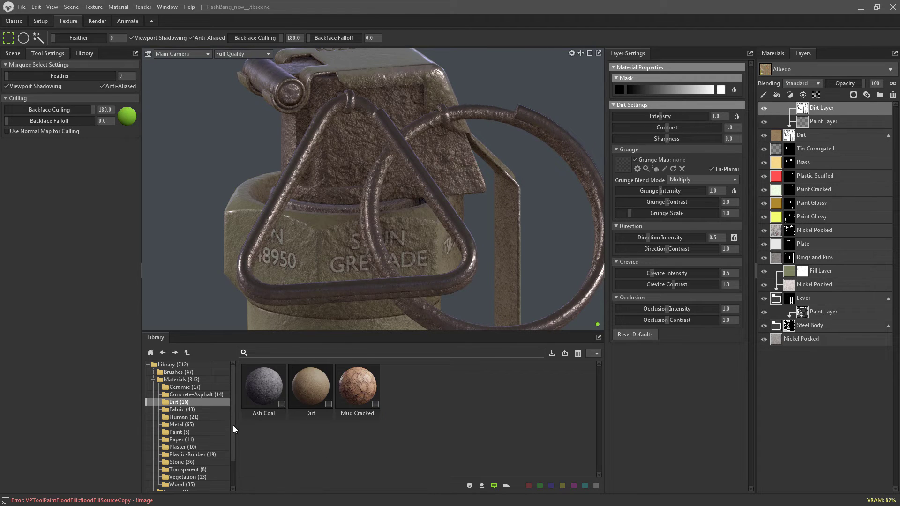
# - Open the library's Grunge Maps textures and browse them for a grunge texture for the dirt mask
pyautogui.moveTo(233, 426); pyautogui.dragTo(233, 463)
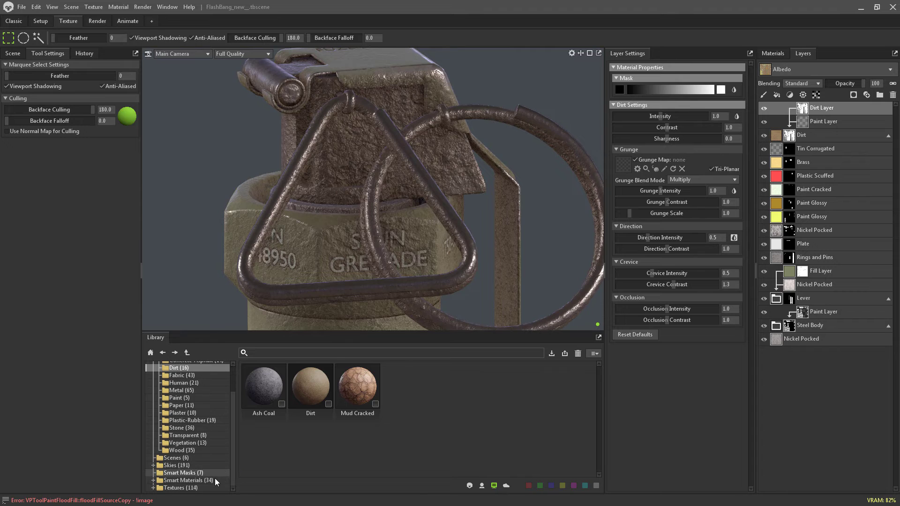
pyautogui.click(182, 488)
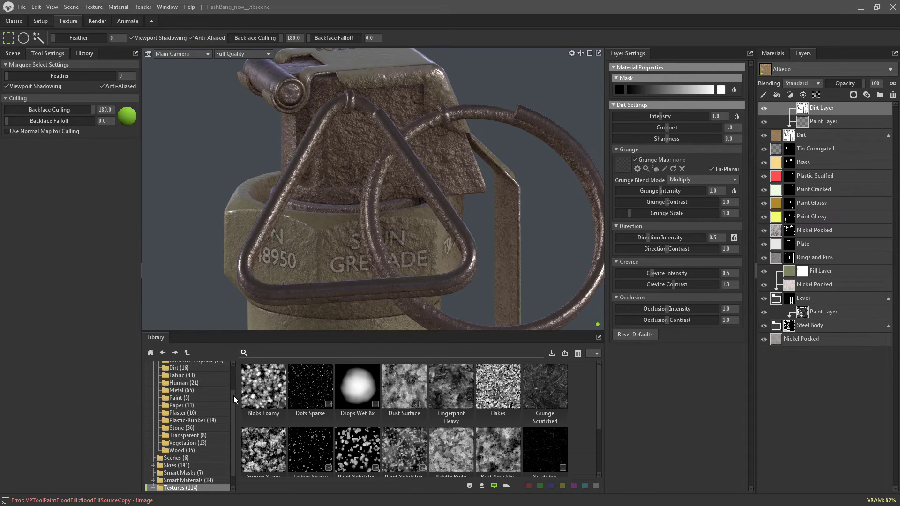
pyautogui.scroll(-1, 185, 468)
pyautogui.click(187, 487)
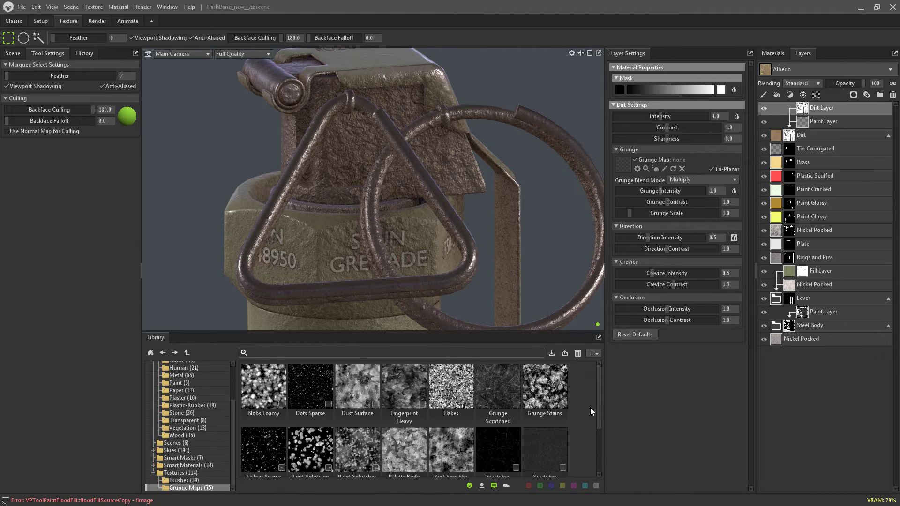
pyautogui.moveTo(598, 393)
pyautogui.mouseDown()
pyautogui.moveTo(596, 449)
pyautogui.moveTo(603, 387)
pyautogui.mouseUp()
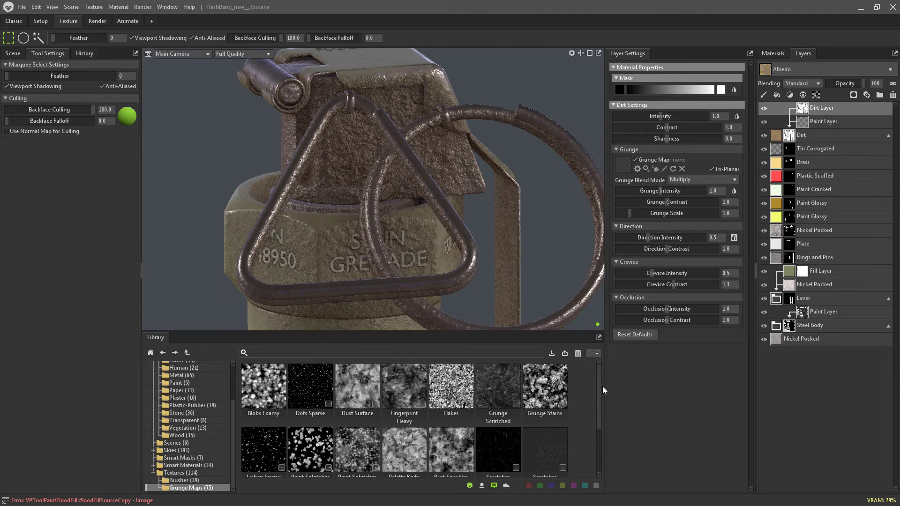
pyautogui.click(491, 485)
pyautogui.scroll(-4, 597, 381)
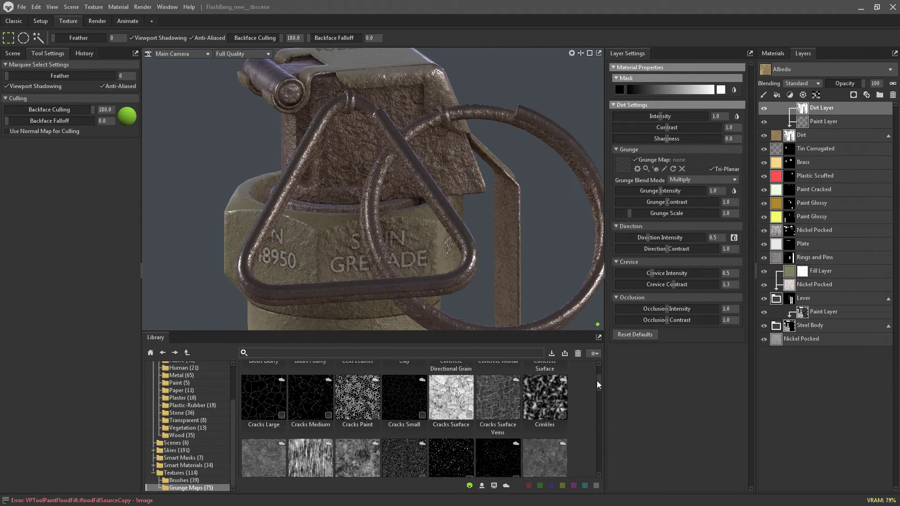
pyautogui.scroll(4, 580, 381)
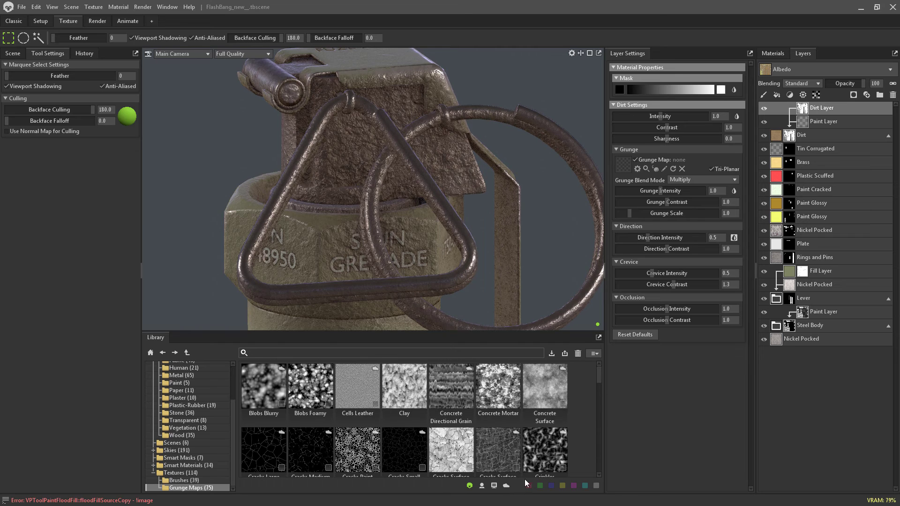
pyautogui.click(494, 485)
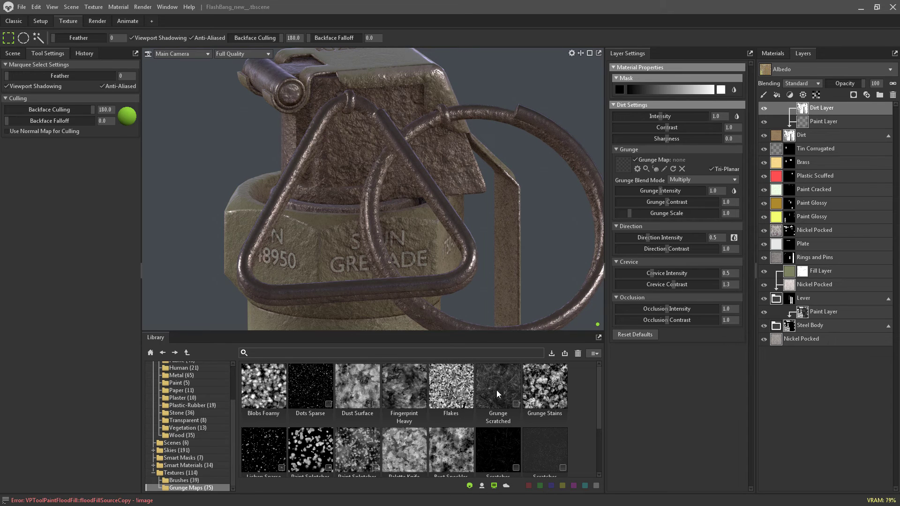
# - Assign Grunge Scratched as the Dirt Layer's grunge map, with grunge contrast 2.948 and grunge intensity about 0.53
pyautogui.moveTo(494, 397); pyautogui.dragTo(620, 159)
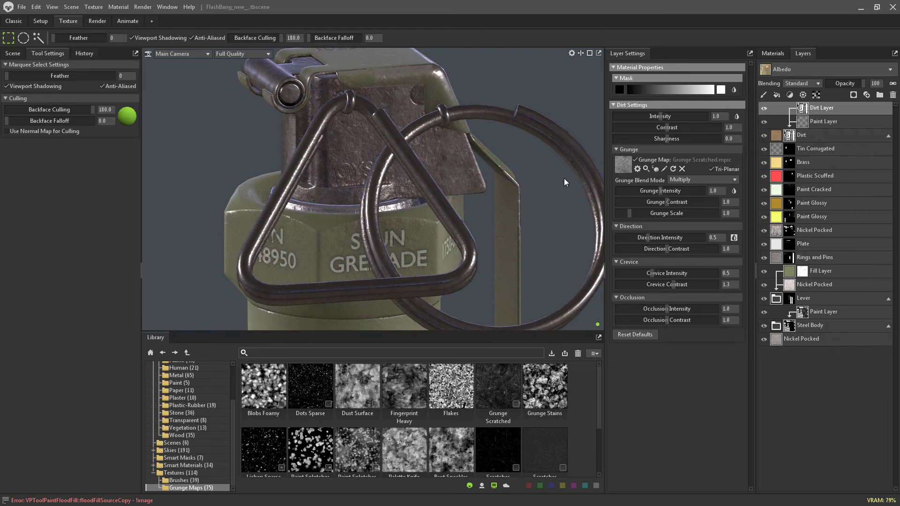
pyautogui.moveTo(576, 200); pyautogui.dragTo(541, 170)
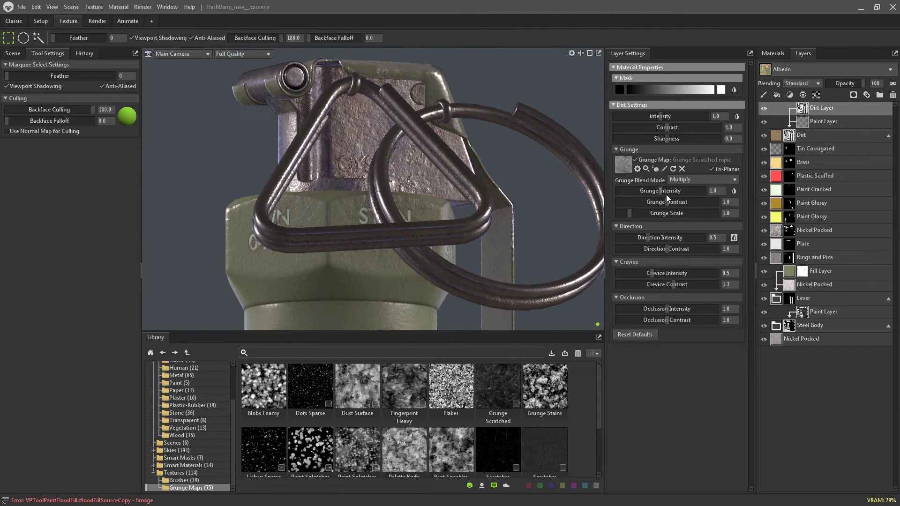
pyautogui.moveTo(668, 200); pyautogui.dragTo(696, 204)
pyautogui.keyDown('alt'); pyautogui.moveTo(328, 176); pyautogui.dragTo(362, 183); pyautogui.keyUp('alt')
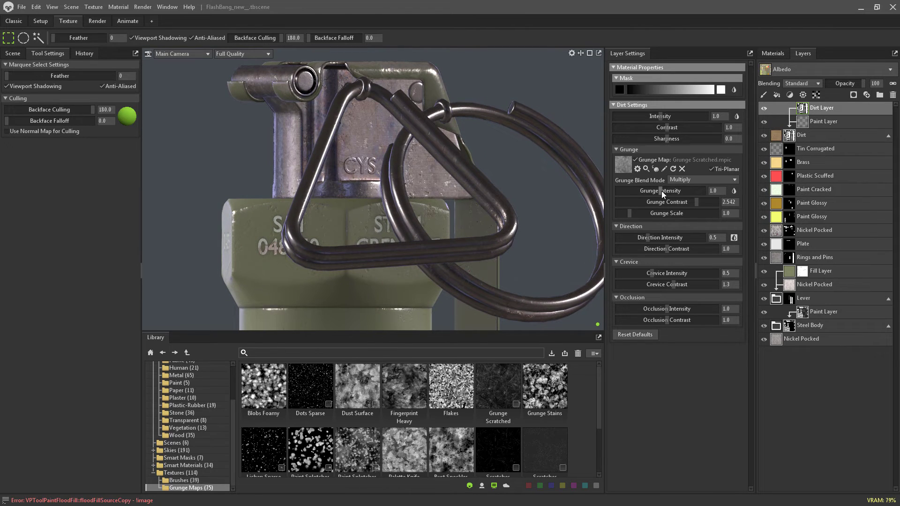
pyautogui.moveTo(695, 202); pyautogui.dragTo(645, 191)
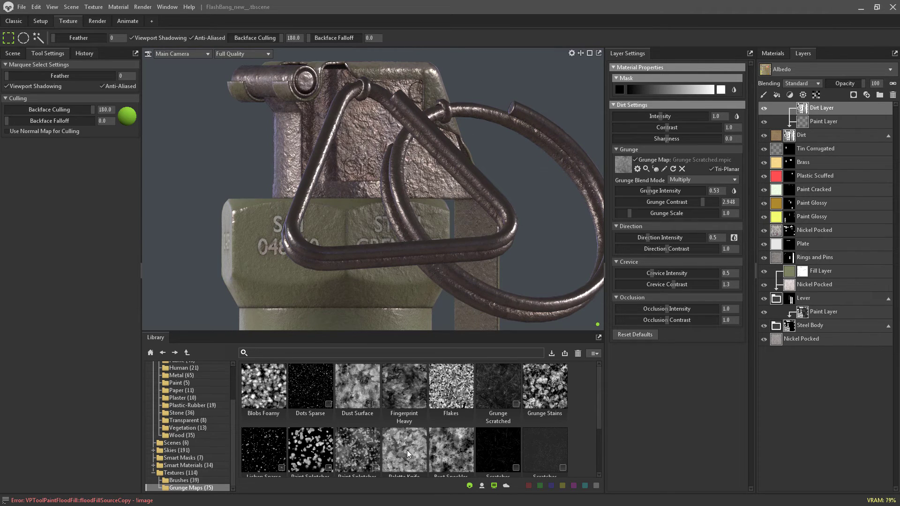
# - Replace the Dirt Layer's grunge map with Palette Knife and set grunge intensity to 1.936 and grunge scale to 1.887
pyautogui.scroll(-1, 407, 454)
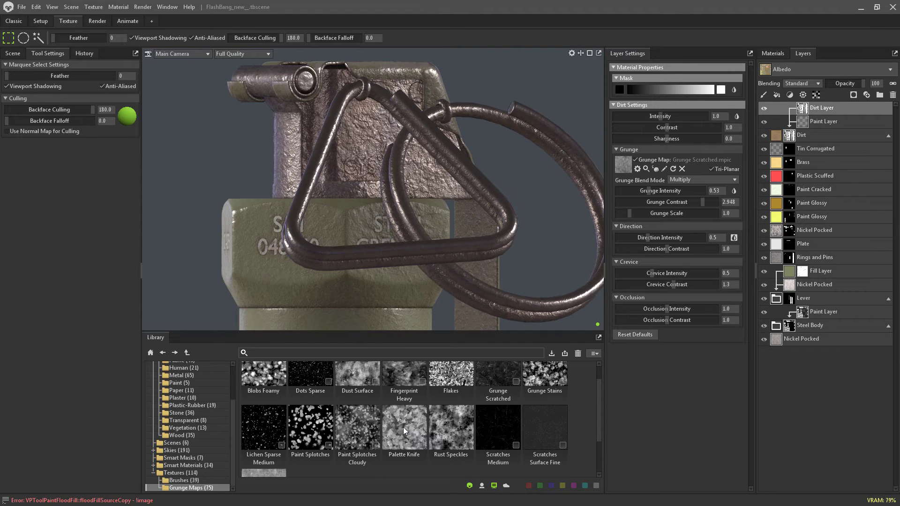
pyautogui.moveTo(404, 430); pyautogui.dragTo(617, 157)
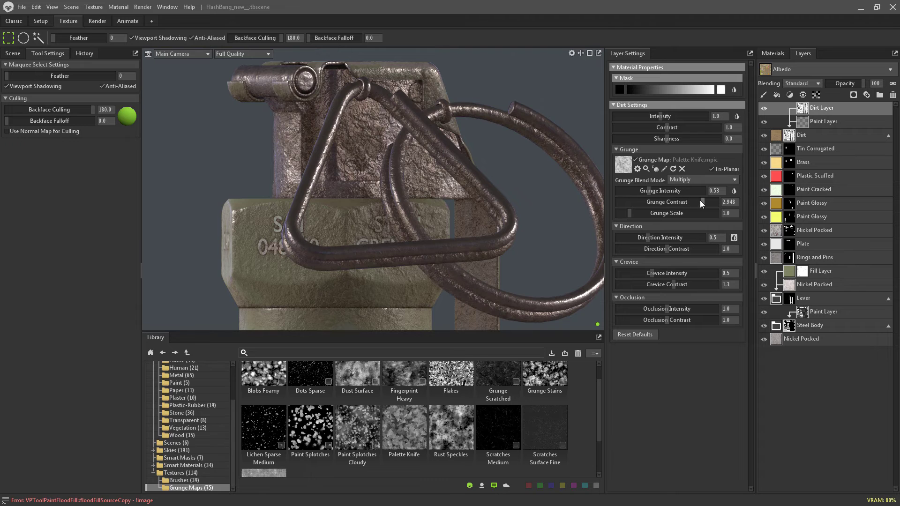
pyautogui.moveTo(648, 189); pyautogui.dragTo(674, 190)
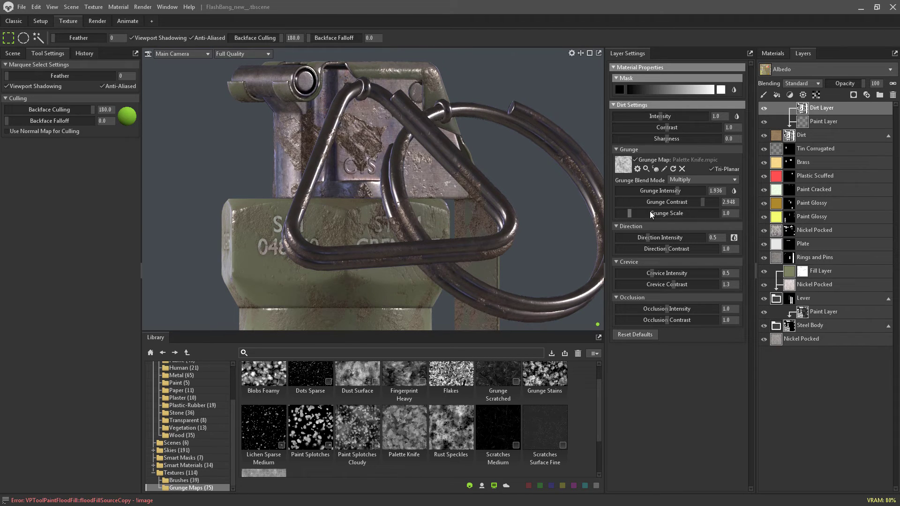
pyautogui.moveTo(629, 213); pyautogui.dragTo(640, 213)
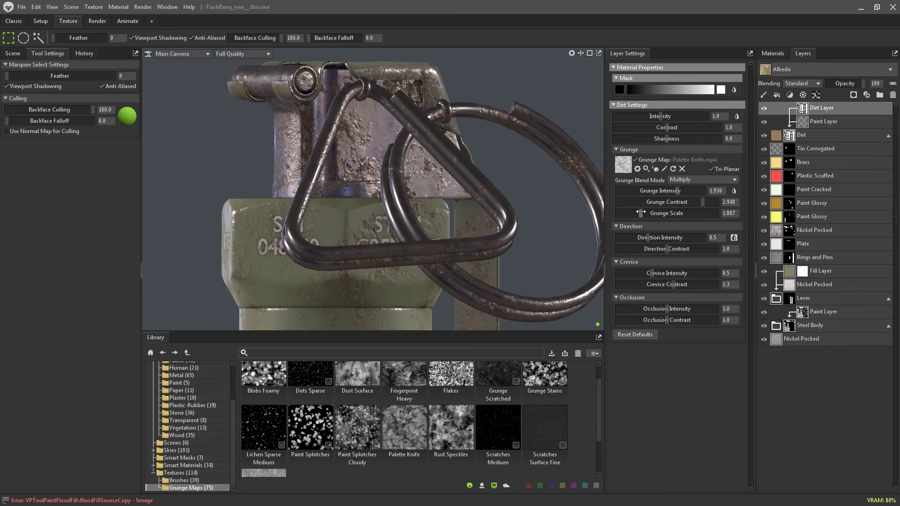
# - Set the Dirt Layer's direction intensity to 0.295 and crevice intensity to 4.0, and check the dirt around the rings
pyautogui.moveTo(487, 216)
pyautogui.mouseDown()
pyautogui.moveTo(432, 219)
pyautogui.moveTo(385, 204)
pyautogui.moveTo(346, 235)
pyautogui.moveTo(409, 247)
pyautogui.moveTo(486, 219)
pyautogui.mouseUp()
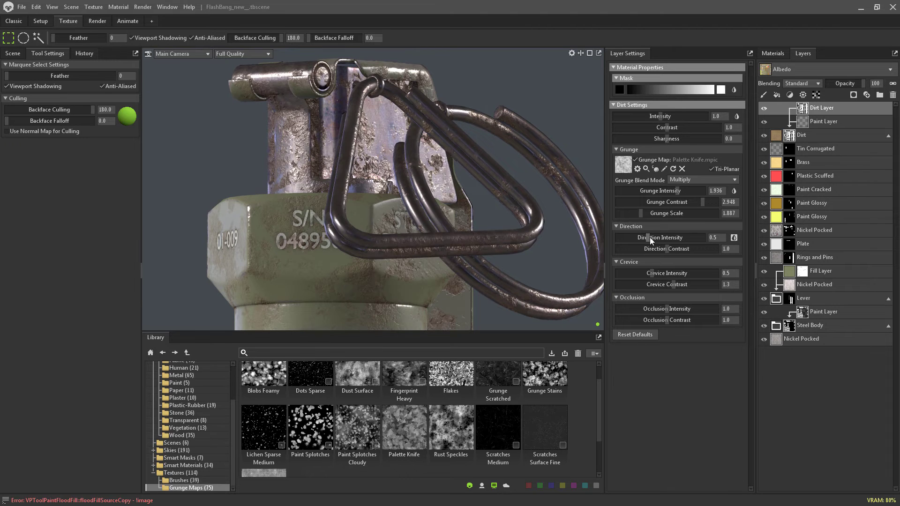
pyautogui.moveTo(648, 237)
pyautogui.mouseDown()
pyautogui.moveTo(734, 238)
pyautogui.moveTo(661, 238)
pyautogui.mouseUp()
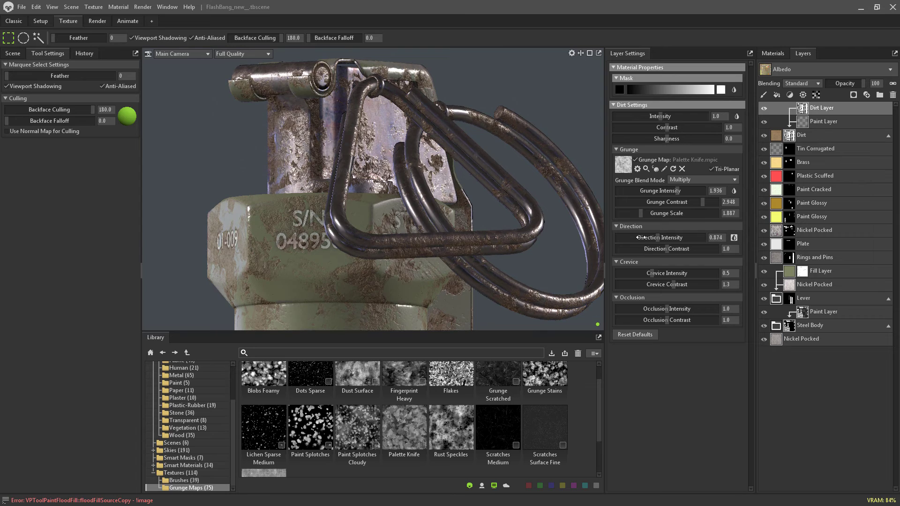
pyautogui.moveTo(649, 271); pyautogui.dragTo(741, 269)
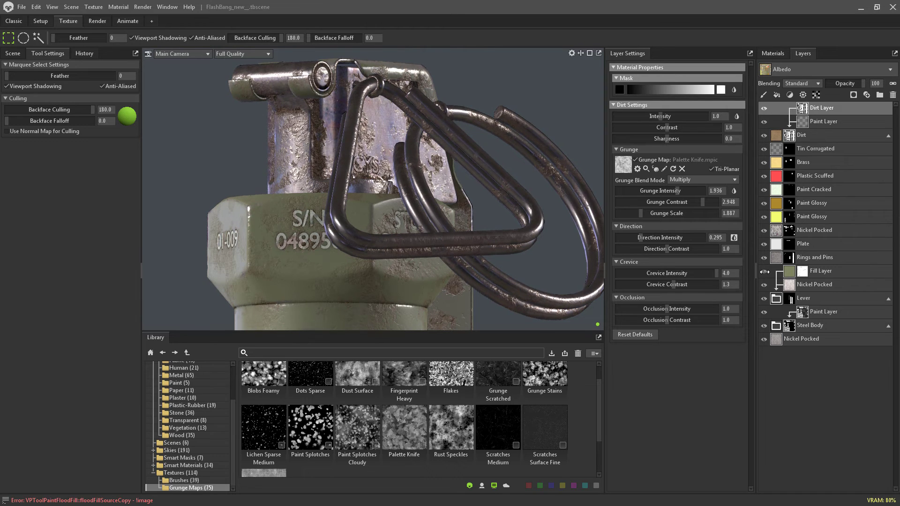
pyautogui.keyDown('alt'); pyautogui.moveTo(459, 204); pyautogui.dragTo(361, 196); pyautogui.keyUp('alt')
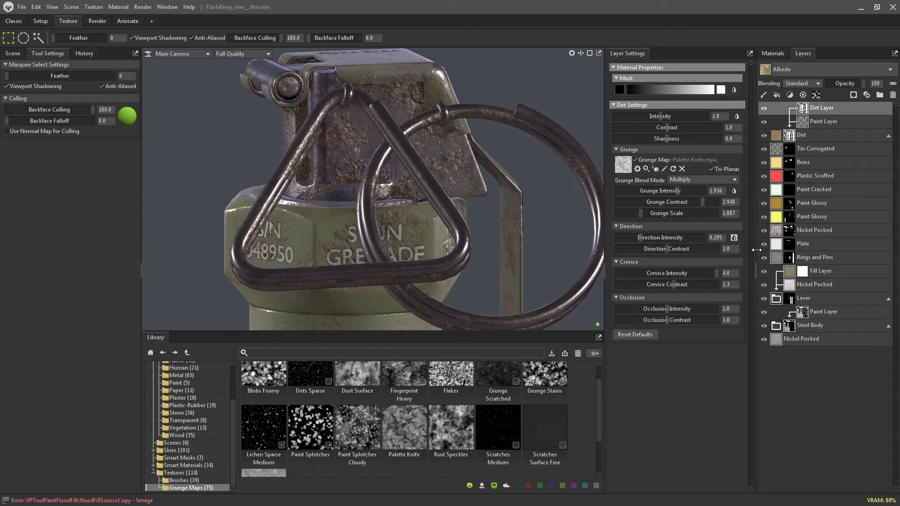
# - Lower the Dirt material's normal map contrast to 0.126 and inspect the result from another side
pyautogui.click(776, 135)
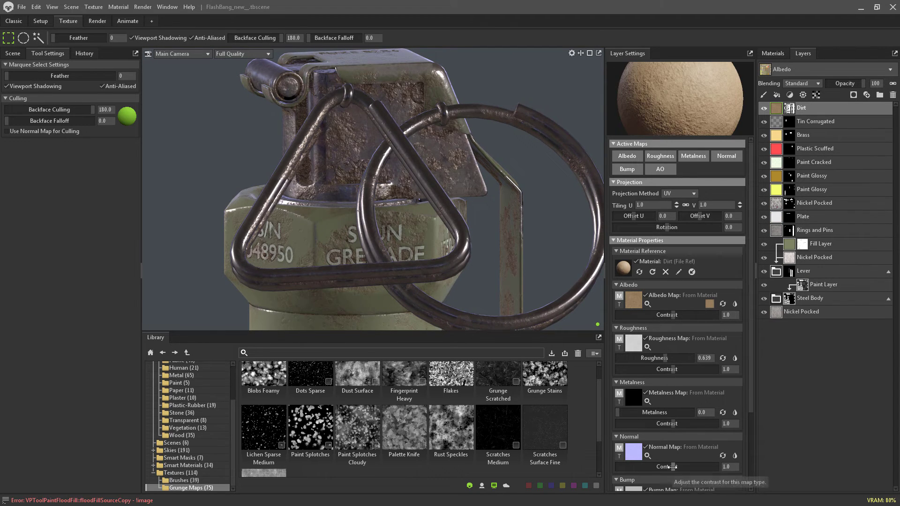
pyautogui.moveTo(672, 467); pyautogui.dragTo(647, 466)
pyautogui.keyDown('alt'); pyautogui.moveTo(432, 249); pyautogui.dragTo(354, 261); pyautogui.keyUp('alt')
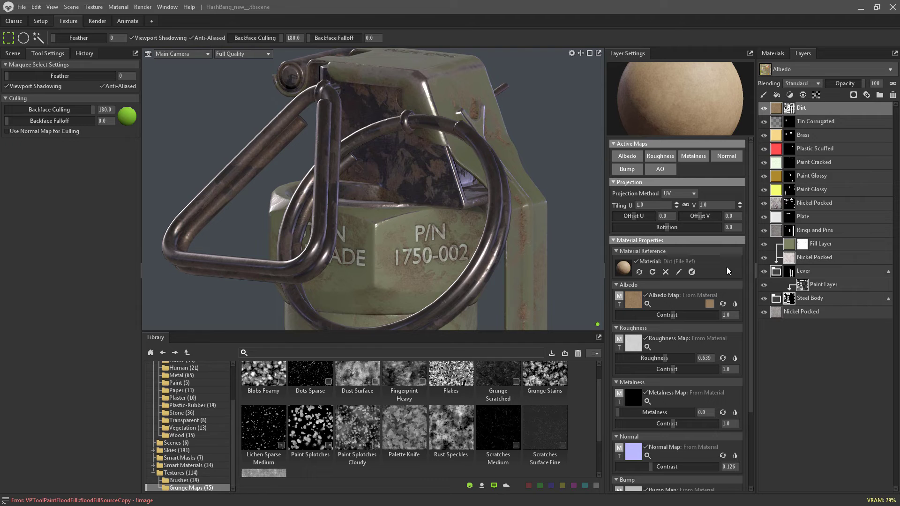
# - Refine the Dirt Layer's grunge to scale 1.245, intensity 3.828 and contrast 1.646, and review the whole grenade
pyautogui.click(789, 110)
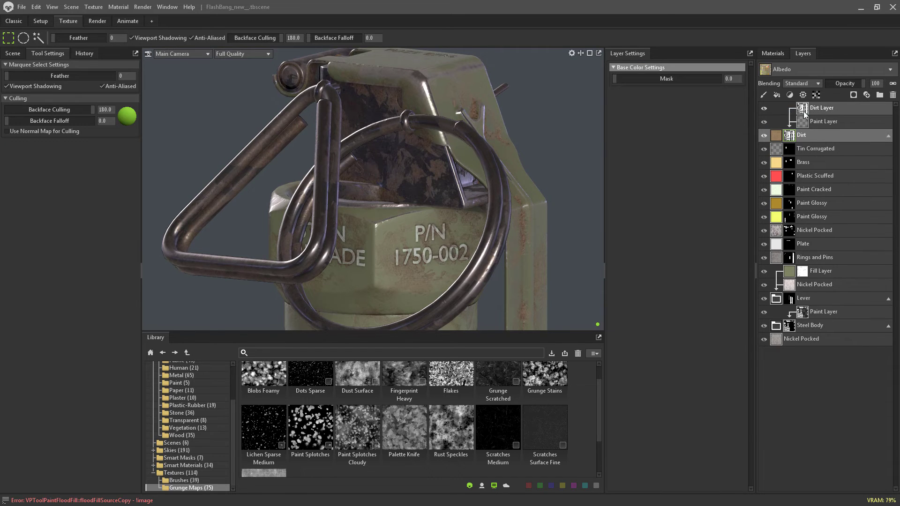
pyautogui.click(803, 111)
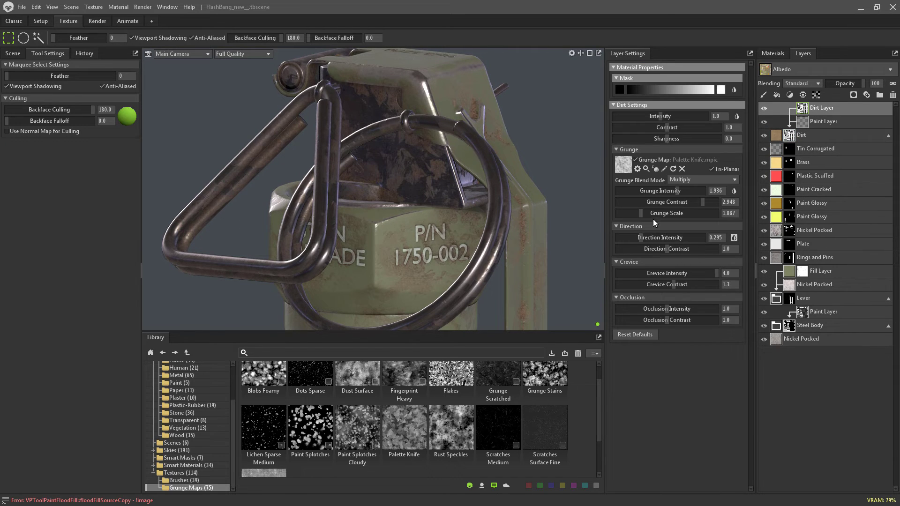
pyautogui.moveTo(641, 214); pyautogui.dragTo(633, 213)
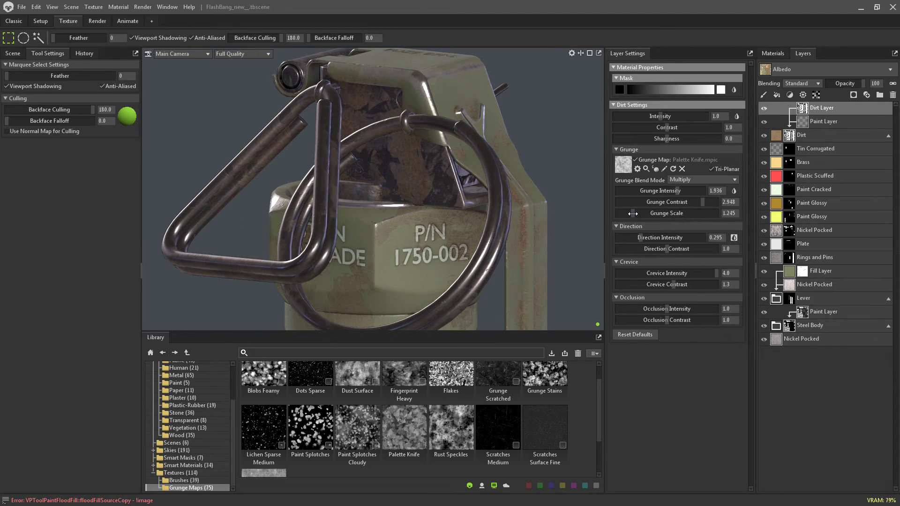
pyautogui.moveTo(674, 190)
pyautogui.mouseDown()
pyautogui.moveTo(664, 190)
pyautogui.moveTo(702, 191)
pyautogui.moveTo(698, 201)
pyautogui.moveTo(671, 201)
pyautogui.moveTo(681, 196)
pyautogui.mouseUp()
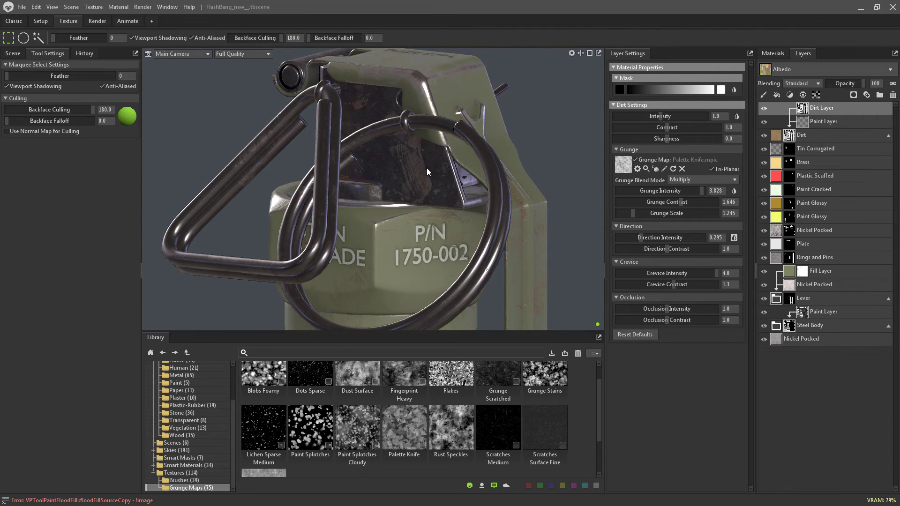
pyautogui.scroll(-3, 427, 168)
pyautogui.keyDown('alt'); pyautogui.moveTo(379, 172); pyautogui.dragTo(675, 236); pyautogui.keyUp('alt')
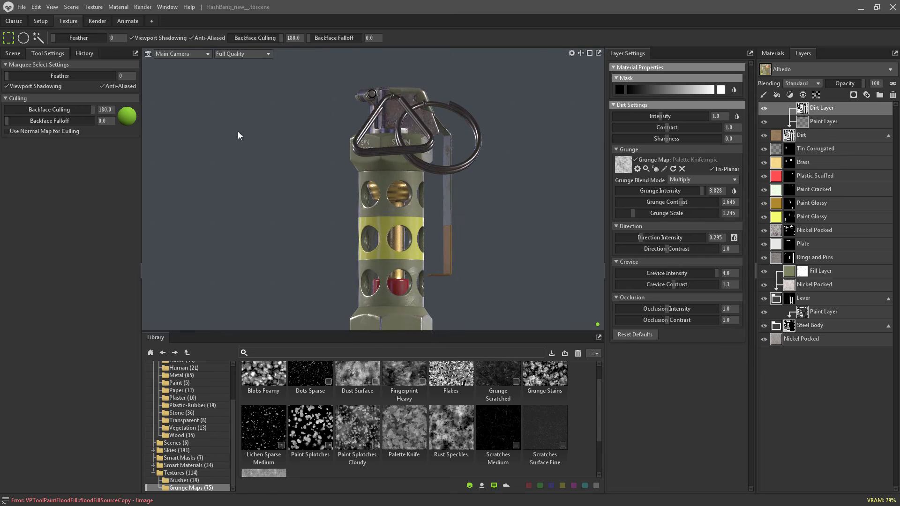
# - Switch to the four-viewport Setup workspace and frame the grenade to inspect its textures from several sides
pyautogui.click(40, 21)
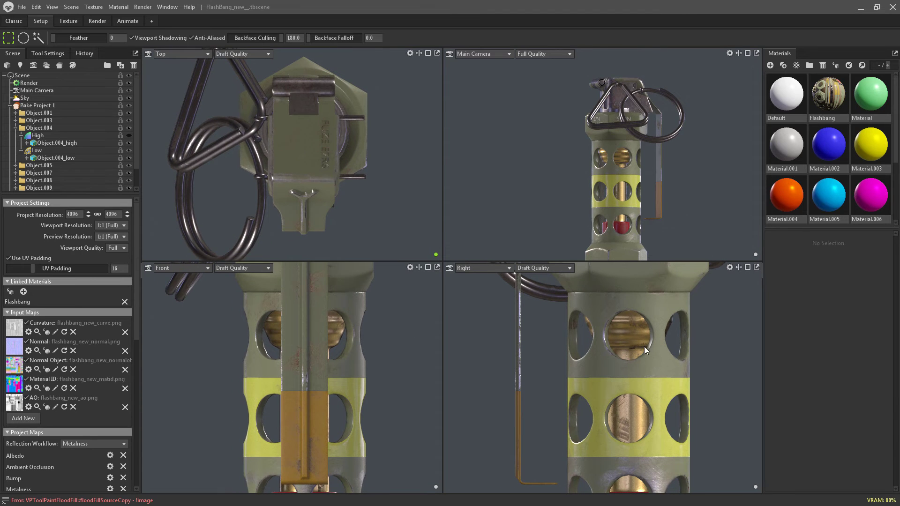
pyautogui.keyDown('alt'); pyautogui.moveTo(644, 346); pyautogui.dragTo(646, 488, button='middle'); pyautogui.keyUp('alt')
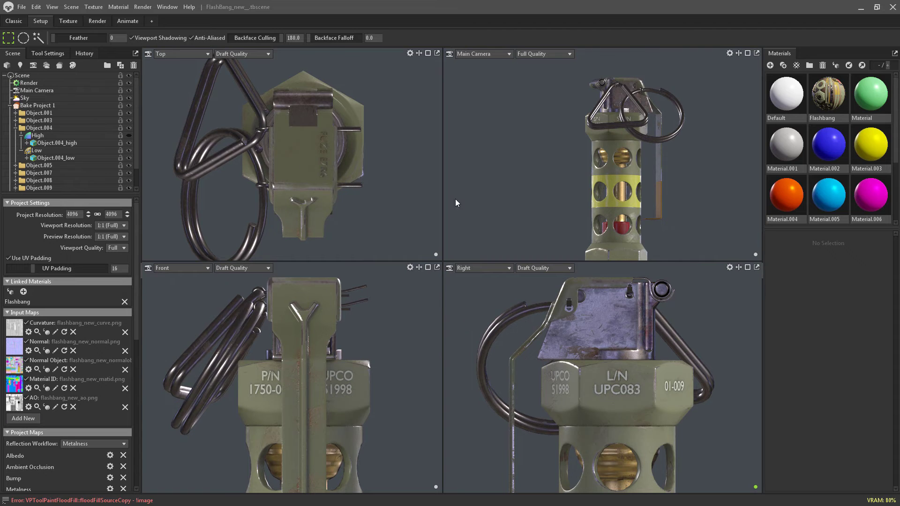
pyautogui.keyDown('alt'); pyautogui.moveTo(653, 162); pyautogui.dragTo(592, 119, button='middle'); pyautogui.keyUp('alt')
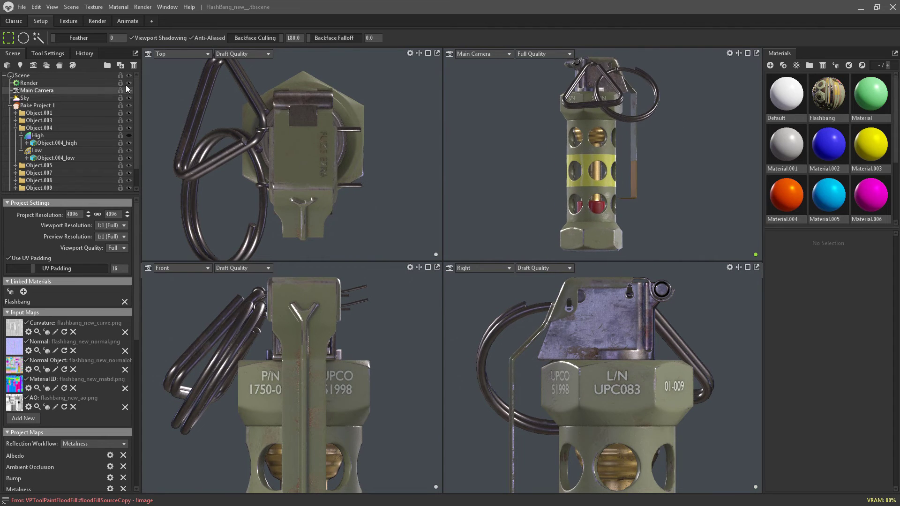
# - Switch to the Classic workspace, turn the grenade to another side and review the texture project's export settings
pyautogui.click(14, 21)
pyautogui.keyDown('alt'); pyautogui.moveTo(347, 173); pyautogui.dragTo(452, 183); pyautogui.keyUp('alt')
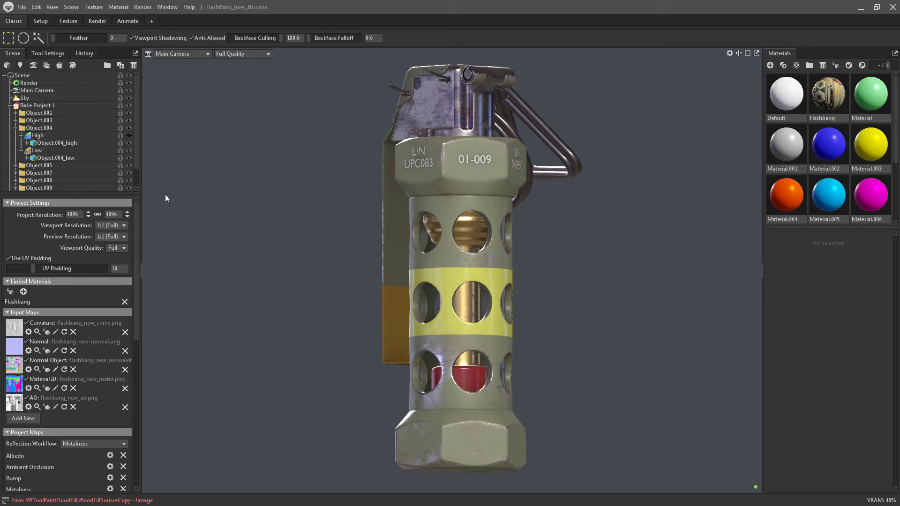
pyautogui.moveTo(136, 211); pyautogui.dragTo(141, 328)
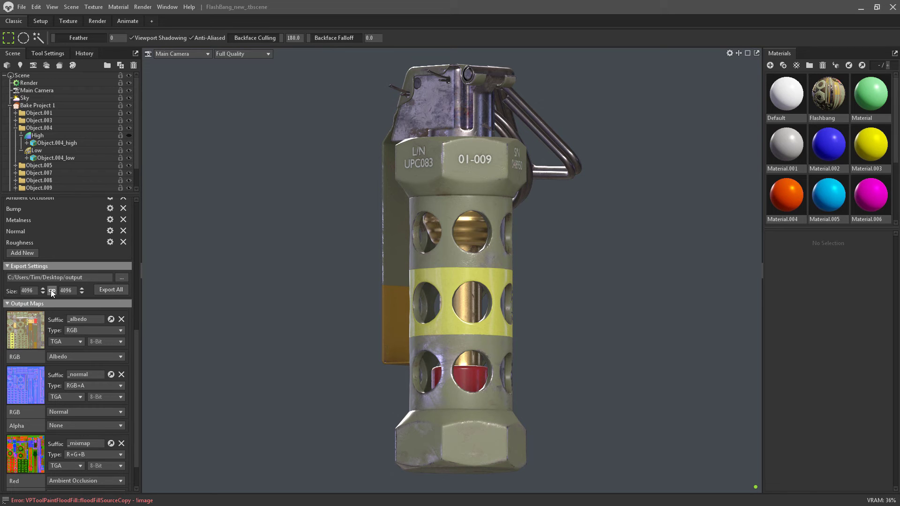
pyautogui.moveTo(133, 344); pyautogui.dragTo(141, 199)
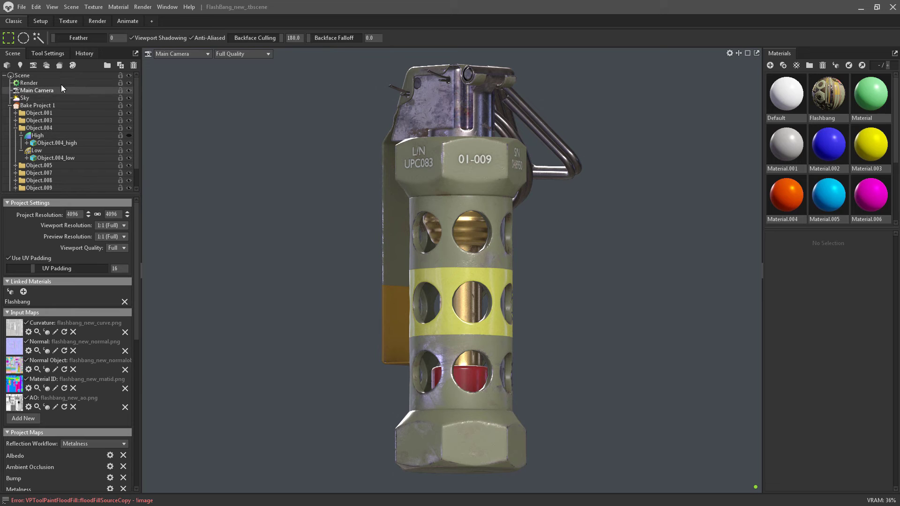
# - Set the Main Camera's lens mode to Perspective and frame the whole grenade
pyautogui.click(36, 90)
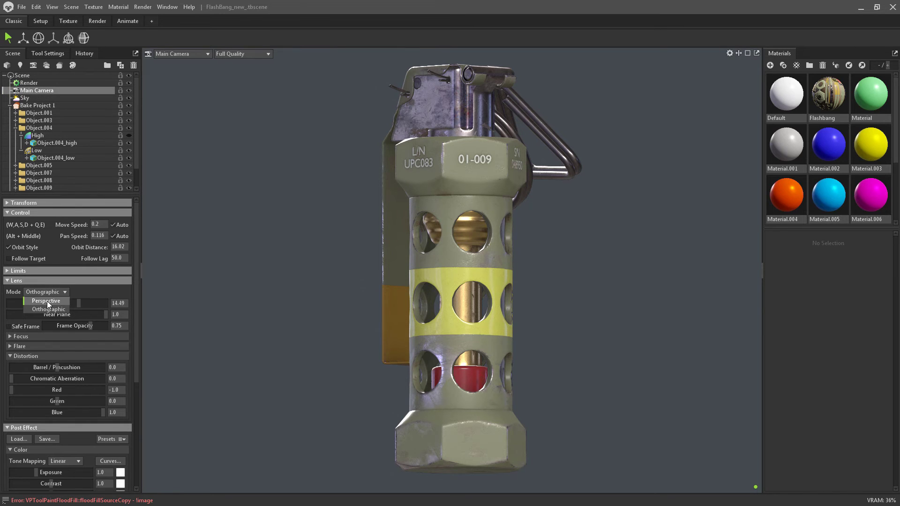
pyautogui.click(47, 301)
pyautogui.scroll(-2, 339, 271)
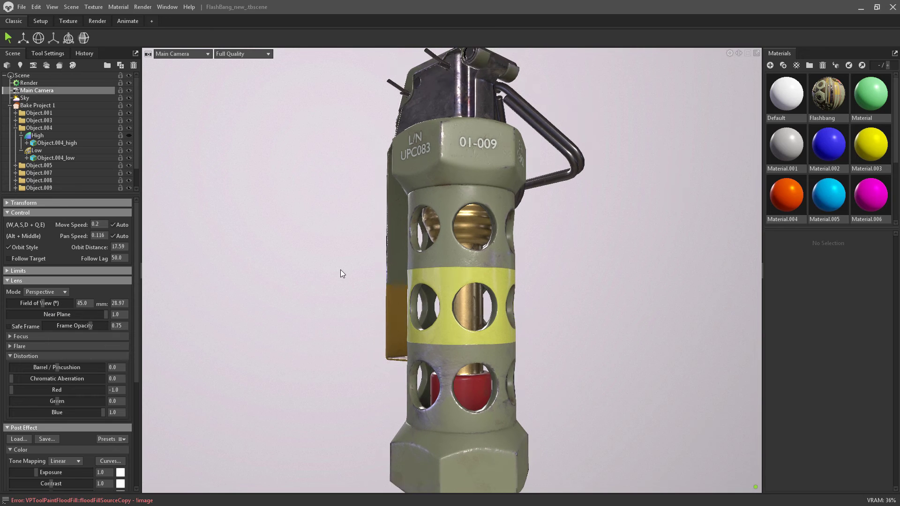
pyautogui.scroll(-2, 341, 269)
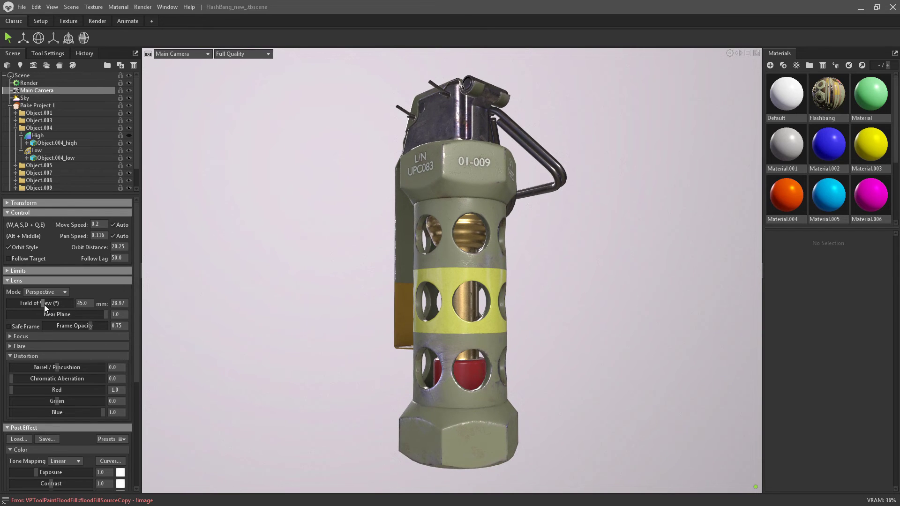
# - Narrow the Main Camera's field of view to 14.04° and reframe the whole grenade
pyautogui.moveTo(44, 304); pyautogui.dragTo(27, 303)
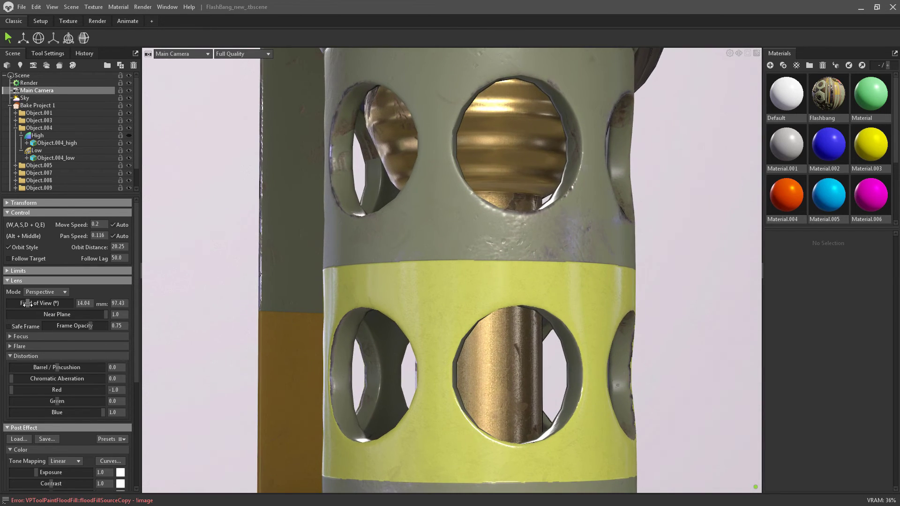
pyautogui.scroll(-10, 324, 275)
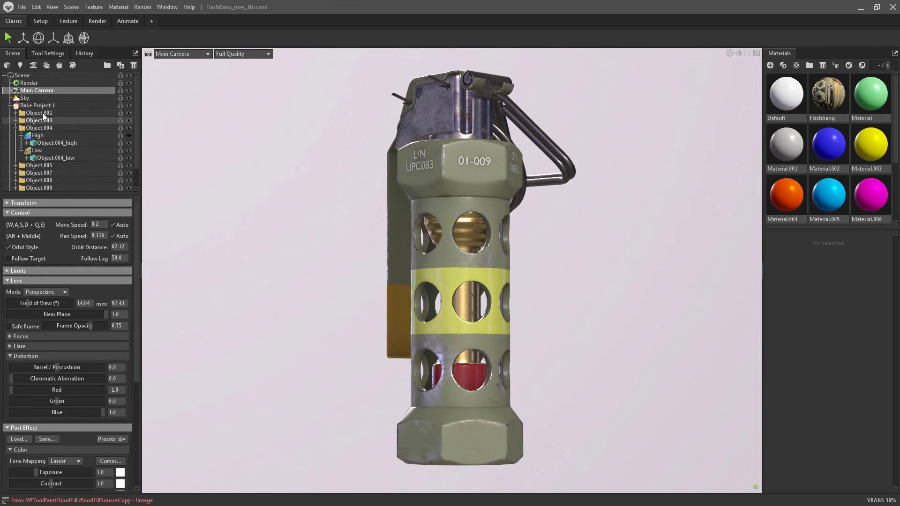
# - Dim the sky backdrop to a brightness of 0.013, switch it to Blurred Sky and rotate the sky light to 306.5
pyautogui.click(25, 98)
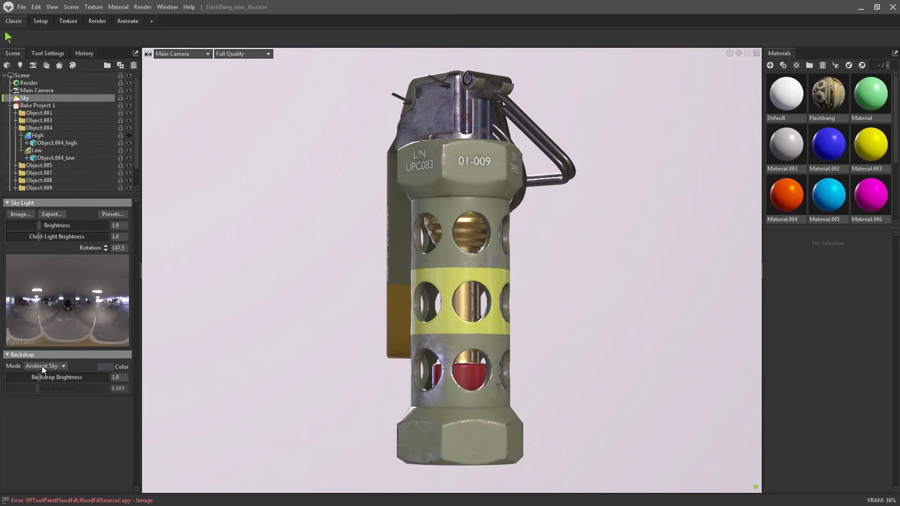
pyautogui.moveTo(34, 377); pyautogui.dragTo(18, 375)
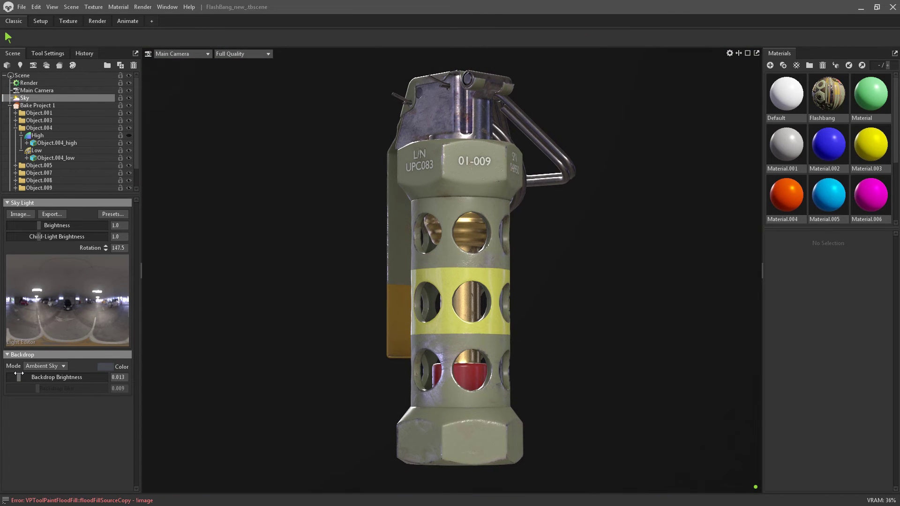
pyautogui.moveTo(300, 272); pyautogui.dragTo(234, 248)
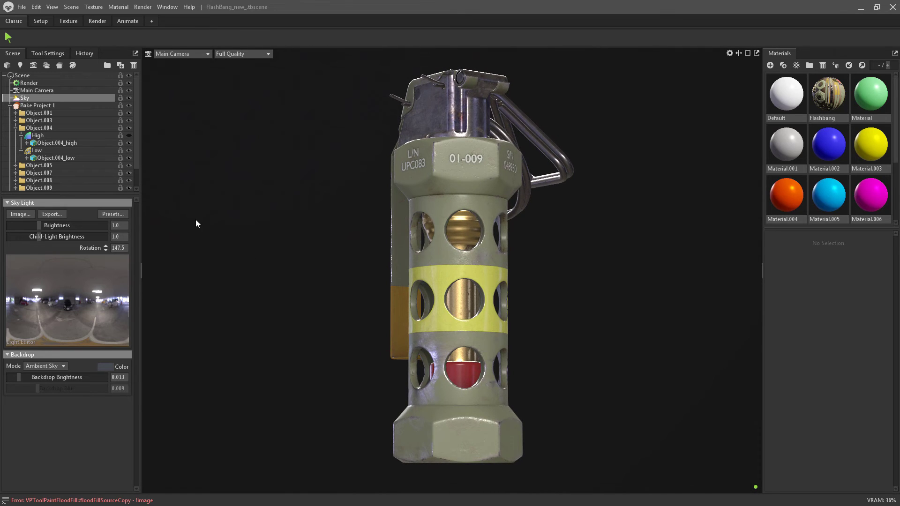
pyautogui.click(45, 367)
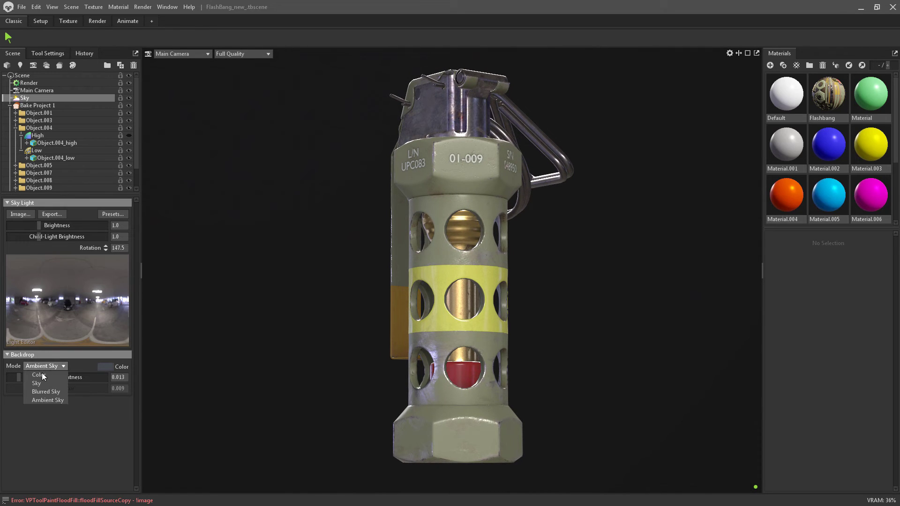
pyautogui.click(43, 393)
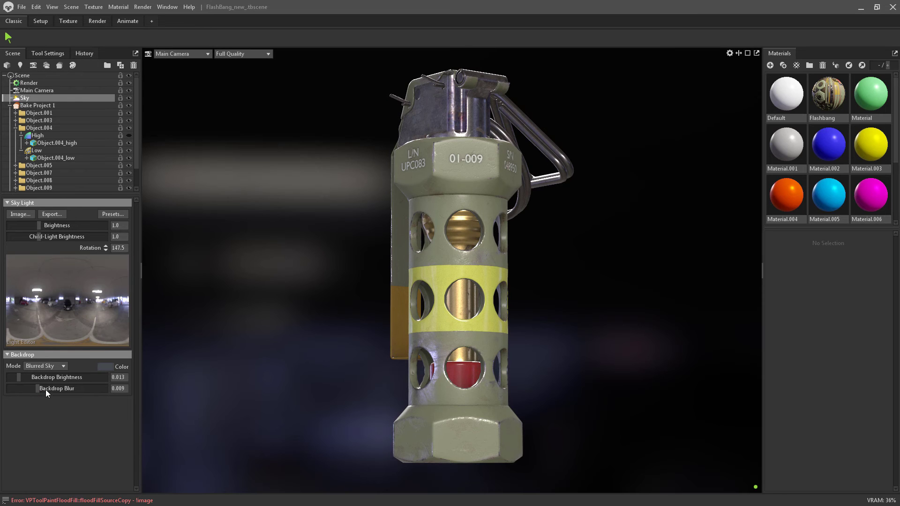
pyautogui.keyDown('shift'); pyautogui.moveTo(227, 330); pyautogui.dragTo(372, 333); pyautogui.keyUp('shift')
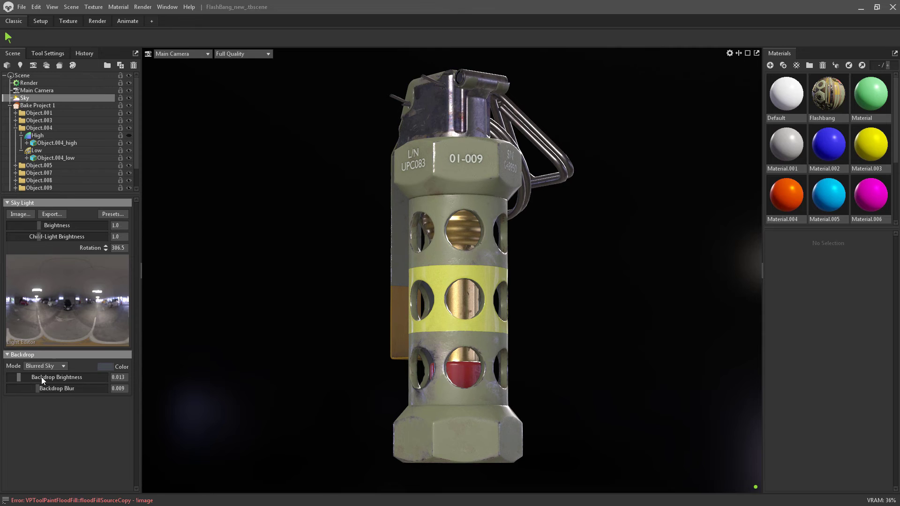
# - Adjust the sky to rotation 426, backdrop brightness 0.009 and backdrop blur 0.1
pyautogui.moveTo(19, 377); pyautogui.dragTo(33, 377)
pyautogui.keyDown('shift'); pyautogui.moveTo(335, 291); pyautogui.dragTo(398, 283); pyautogui.keyUp('shift')
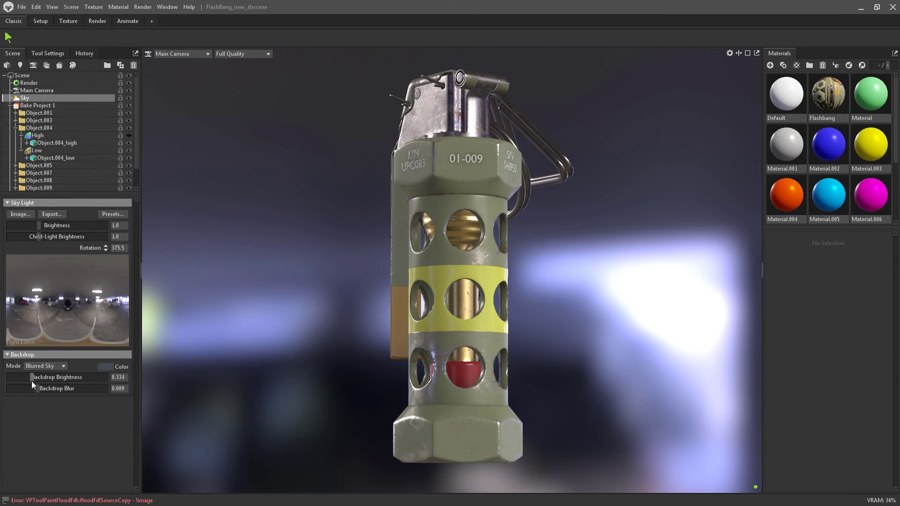
pyautogui.moveTo(13, 379); pyautogui.dragTo(130, 386)
pyautogui.moveTo(283, 306)
pyautogui.mouseDown()
pyautogui.moveTo(451, 303)
pyautogui.moveTo(368, 307)
pyautogui.moveTo(305, 304)
pyautogui.moveTo(293, 294)
pyautogui.mouseUp()
# - Set the Main Camera's chromatic aberration to 0.11 and check the effect up close on the grenade's head and rings
pyautogui.click(39, 92)
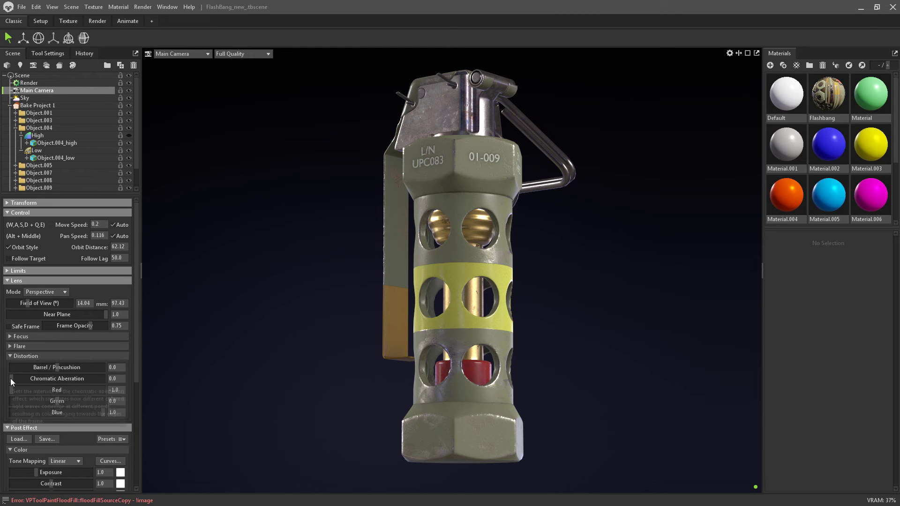
pyautogui.moveTo(10, 378); pyautogui.dragTo(41, 379)
pyautogui.scroll(2, 369, 306)
pyautogui.scroll(5, 425, 238)
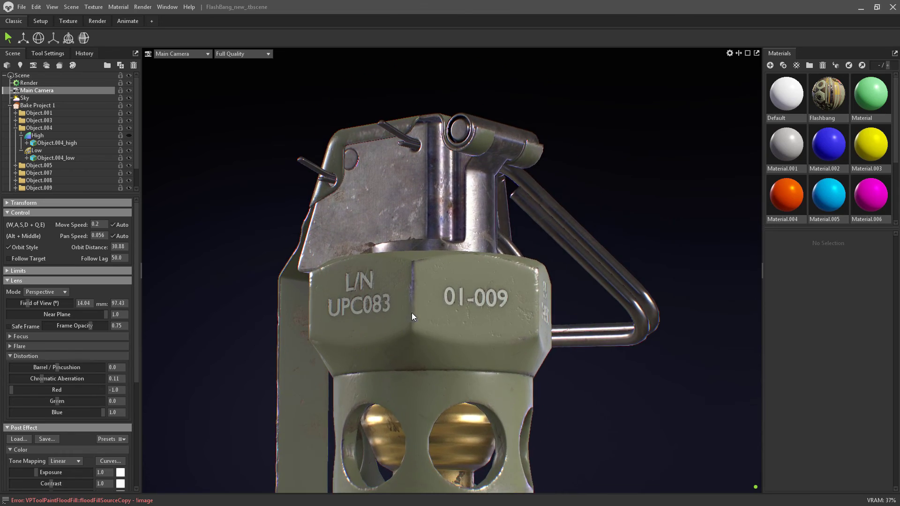
pyautogui.moveTo(411, 313); pyautogui.dragTo(285, 352)
pyautogui.scroll(3, 391, 280)
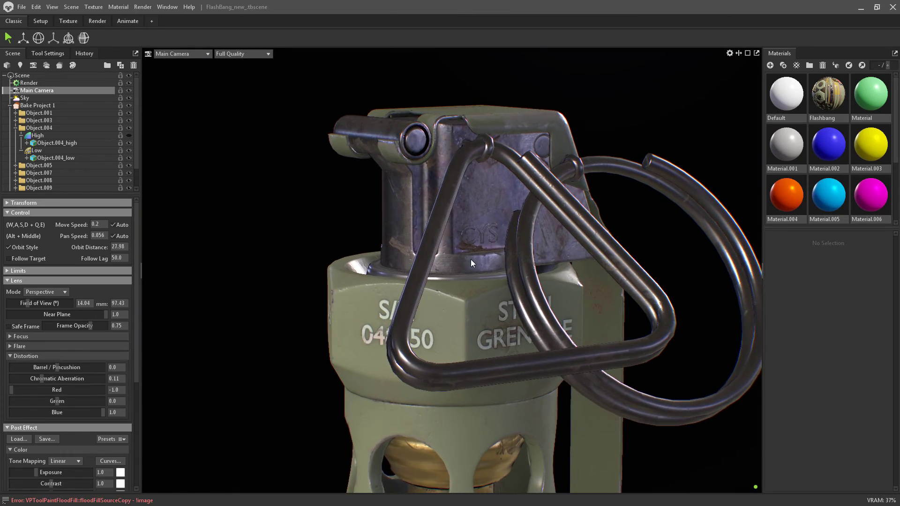
pyautogui.moveTo(391, 280); pyautogui.dragTo(393, 309)
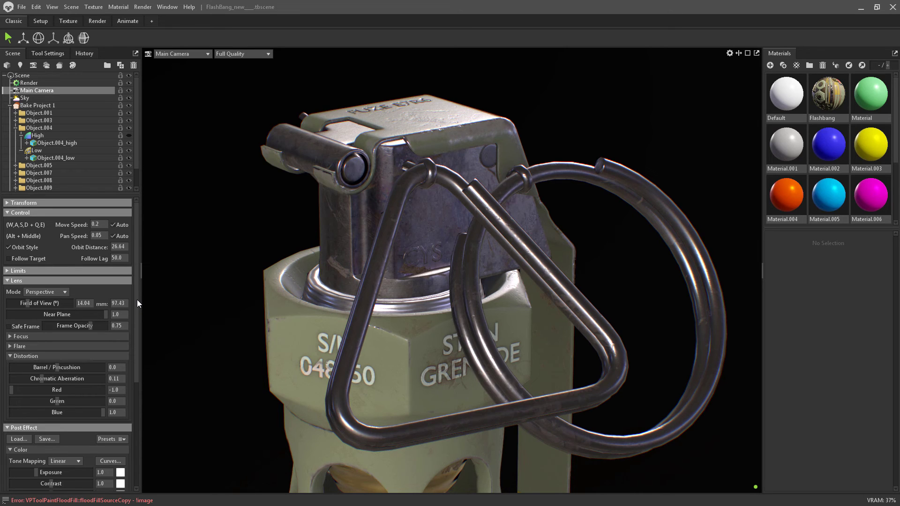
# - Give the Main Camera a lens flare with strength 3.469, threshold 0.918 and size 1.102
pyautogui.click(22, 346)
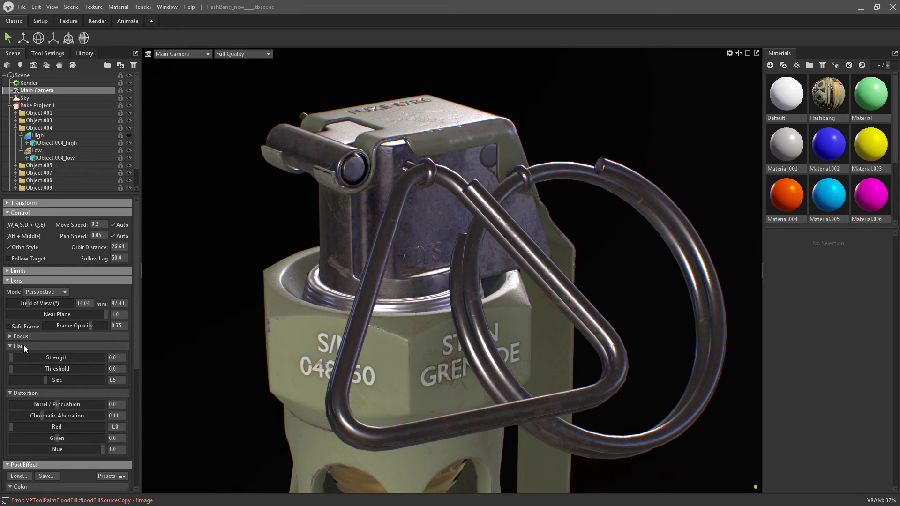
pyautogui.moveTo(19, 358); pyautogui.dragTo(53, 359)
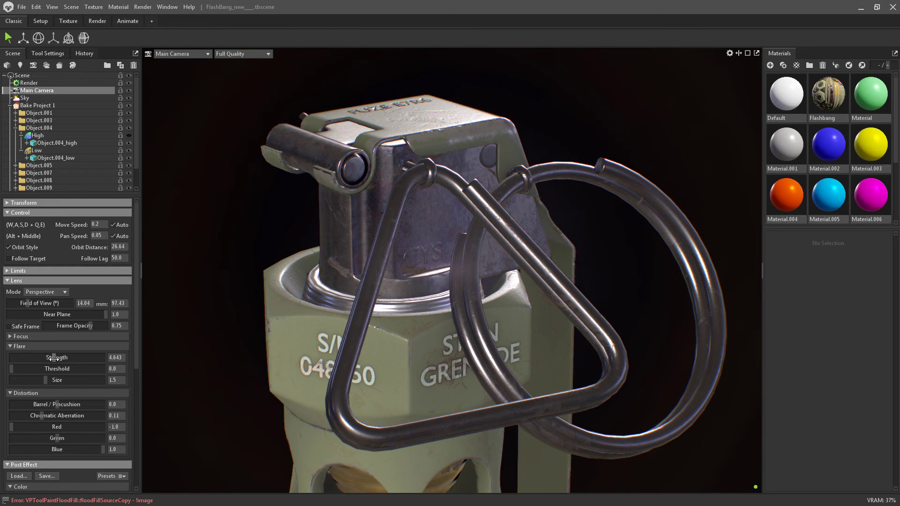
pyautogui.scroll(-5, 356, 264)
pyautogui.moveTo(356, 266)
pyautogui.keyDown('alt'); pyautogui.mouseDown(button='middle')
pyautogui.moveTo(364, 170)
pyautogui.moveTo(364, 277)
pyautogui.moveTo(363, 253)
pyautogui.mouseUp(button='middle'); pyautogui.keyUp('alt')
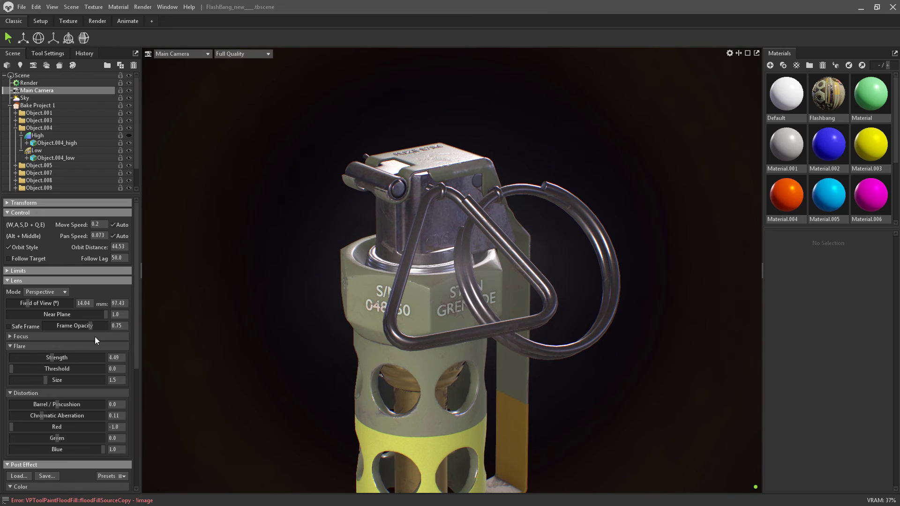
pyautogui.moveTo(45, 380)
pyautogui.mouseDown()
pyautogui.moveTo(16, 379)
pyautogui.moveTo(16, 368)
pyautogui.moveTo(42, 356)
pyautogui.moveTo(46, 380)
pyautogui.moveTo(36, 380)
pyautogui.mouseUp()
pyautogui.moveTo(372, 348); pyautogui.dragTo(390, 322)
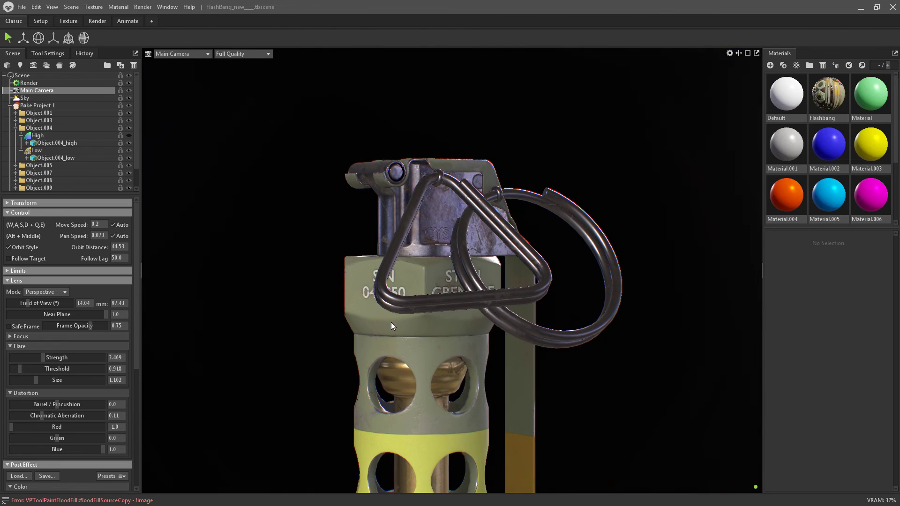
# - Set the camera's post effects to sharpen strength 0.436, grain strength 0.054, bloom brightness 0.059 and bloom size 0.028
pyautogui.scroll(-8, 131, 357)
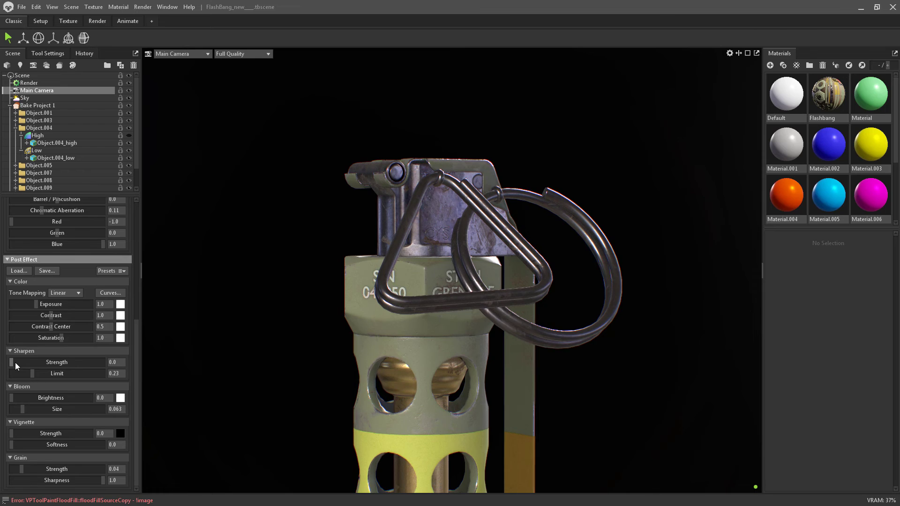
pyautogui.moveTo(15, 362); pyautogui.dragTo(89, 358)
pyautogui.moveTo(23, 469)
pyautogui.mouseDown()
pyautogui.moveTo(65, 466)
pyautogui.moveTo(24, 465)
pyautogui.mouseUp()
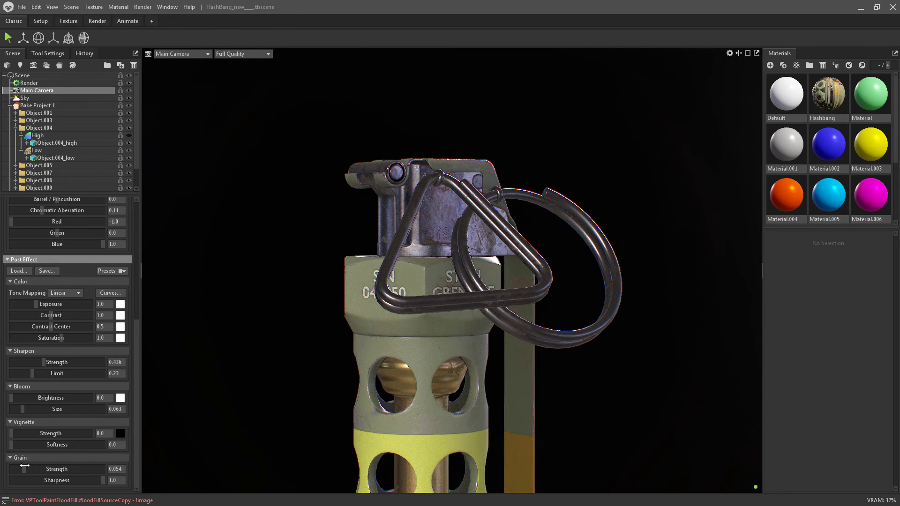
pyautogui.moveTo(12, 398); pyautogui.dragTo(40, 397)
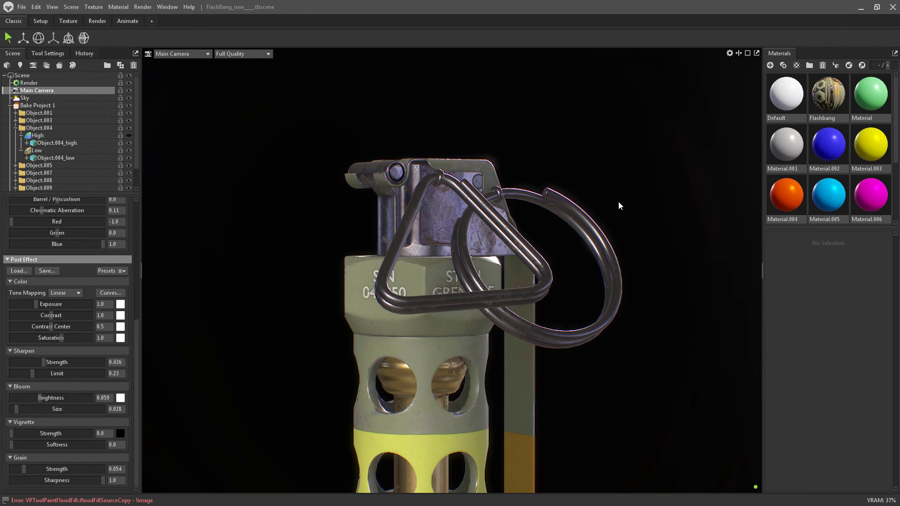
pyautogui.moveTo(619, 207); pyautogui.dragTo(499, 184)
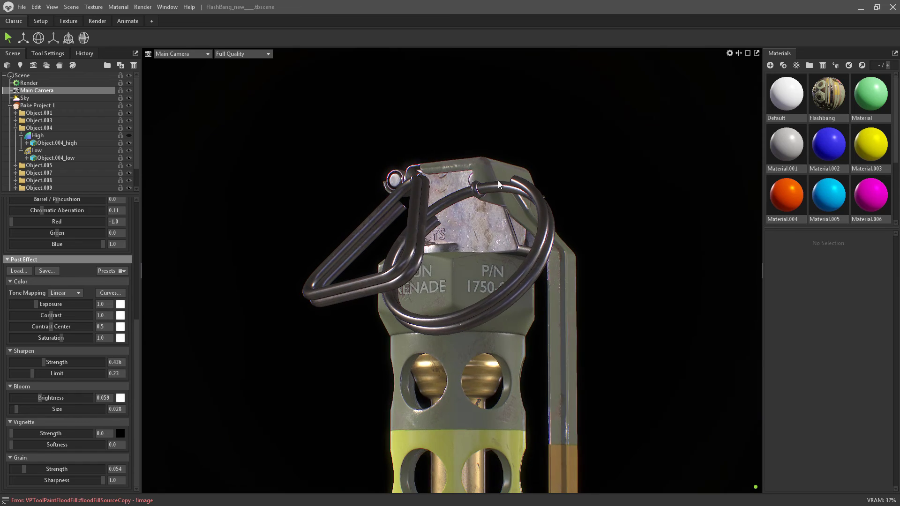
# - Shape the camera's RGB tone curve into a gentle S with darker shadows and brighter highlights
pyautogui.click(110, 292)
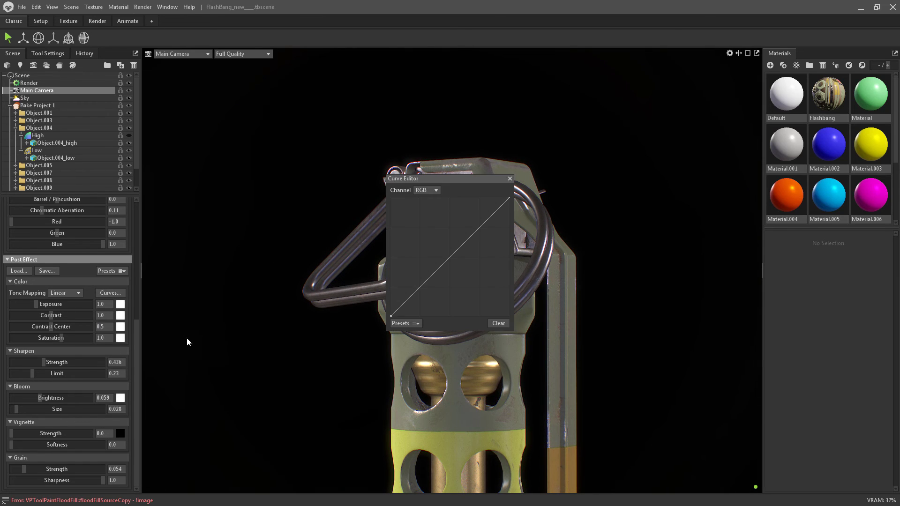
pyautogui.moveTo(411, 296); pyautogui.dragTo(417, 299)
pyautogui.moveTo(459, 178); pyautogui.dragTo(666, 184)
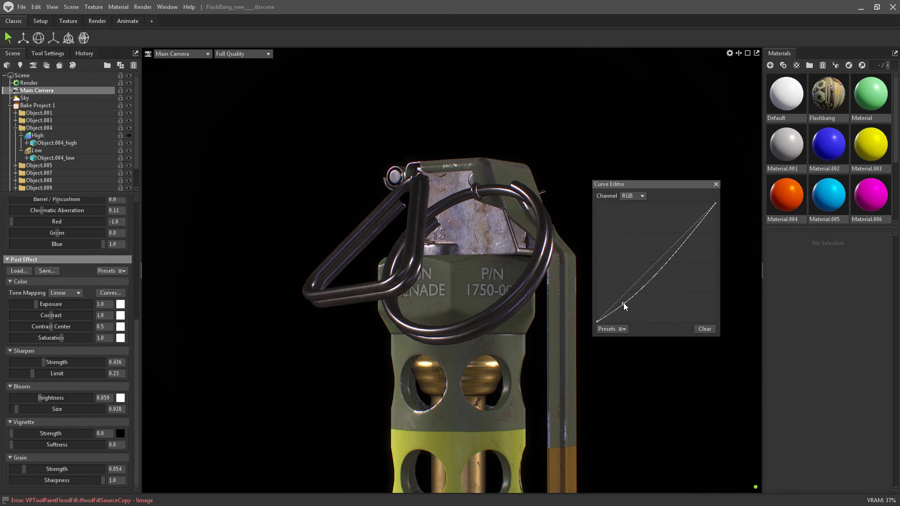
pyautogui.moveTo(624, 304); pyautogui.dragTo(631, 297)
pyautogui.moveTo(677, 248); pyautogui.dragTo(675, 241)
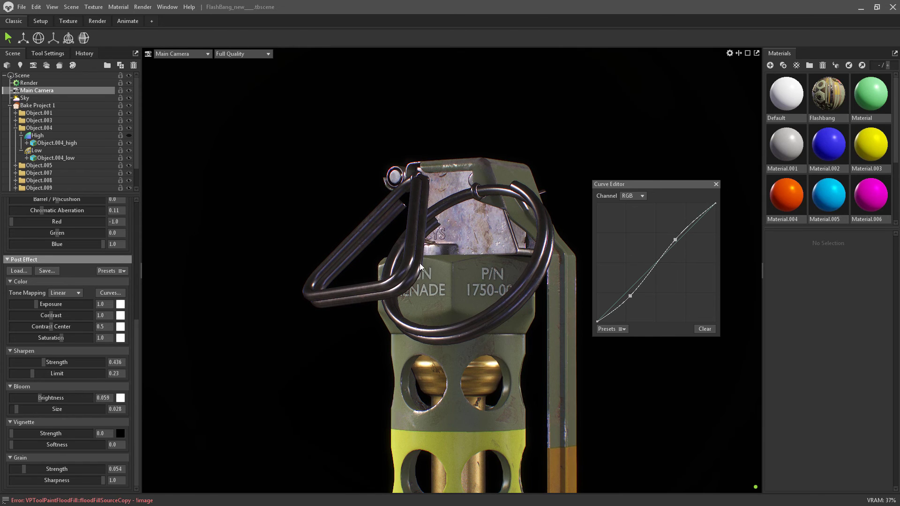
pyautogui.moveTo(419, 263); pyautogui.dragTo(424, 273)
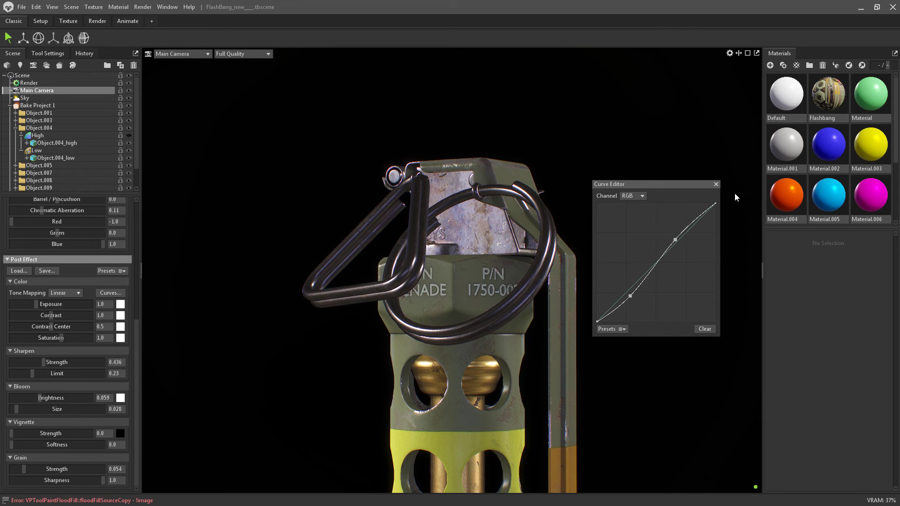
pyautogui.click(716, 184)
# - Raise the sky's backdrop brightness to 0.028 behind a close-up of the grenade's head and rings
pyautogui.moveTo(637, 221); pyautogui.dragTo(687, 263)
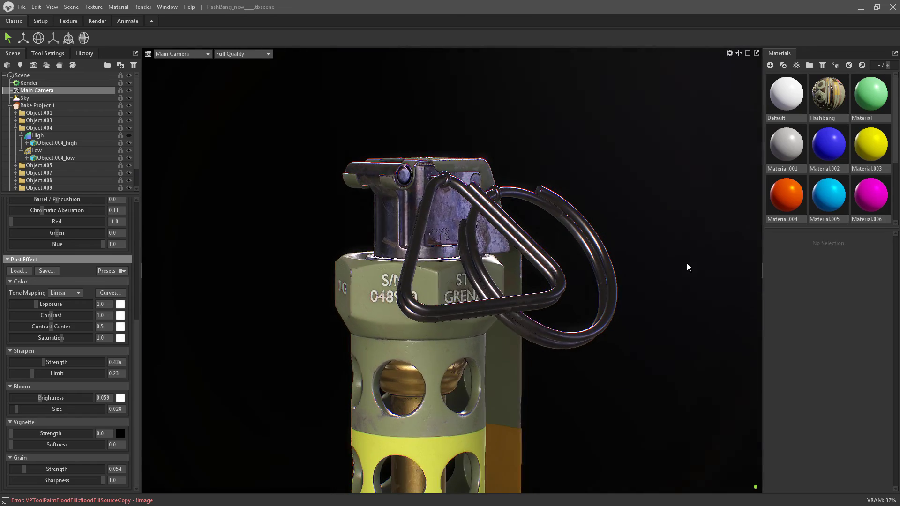
pyautogui.scroll(5, 459, 195)
pyautogui.moveTo(463, 205); pyautogui.dragTo(519, 267)
pyautogui.scroll(3, 460, 272)
pyautogui.moveTo(572, 290)
pyautogui.mouseDown()
pyautogui.moveTo(569, 310)
pyautogui.moveTo(564, 300)
pyautogui.mouseUp()
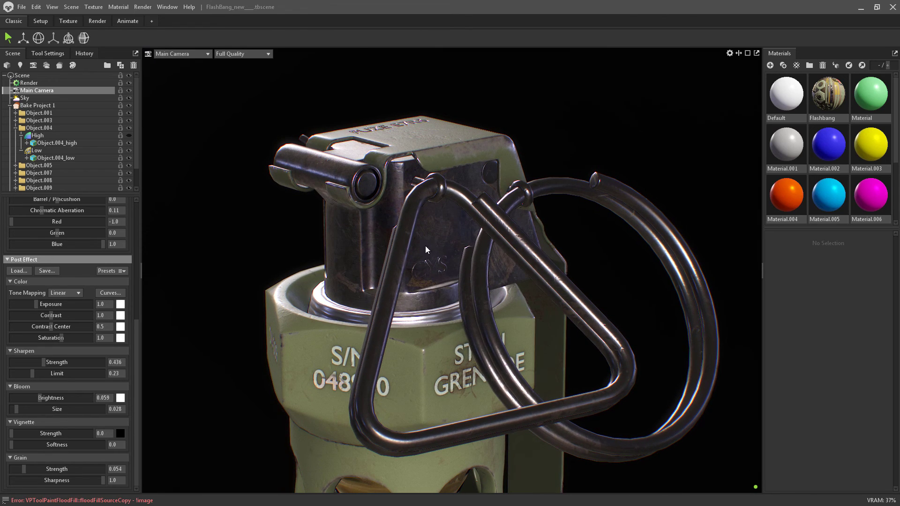
pyautogui.click(26, 98)
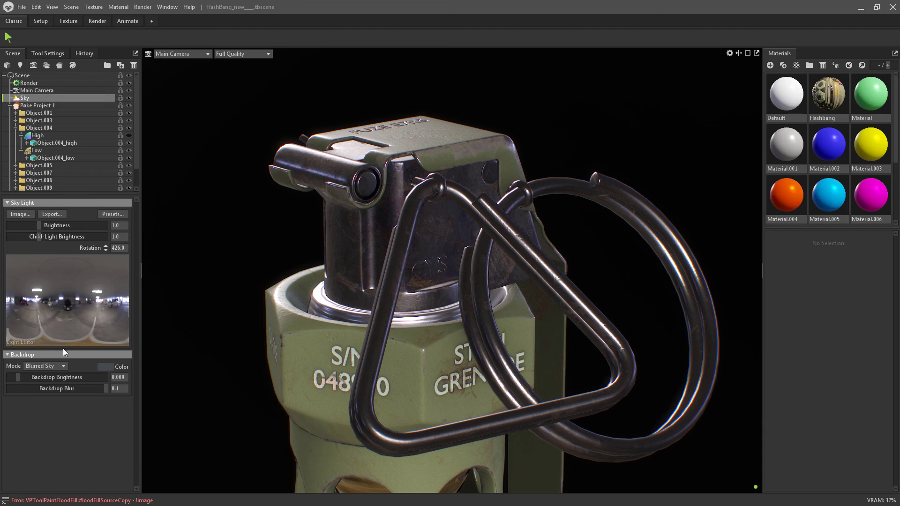
pyautogui.moveTo(17, 378); pyautogui.dragTo(21, 377)
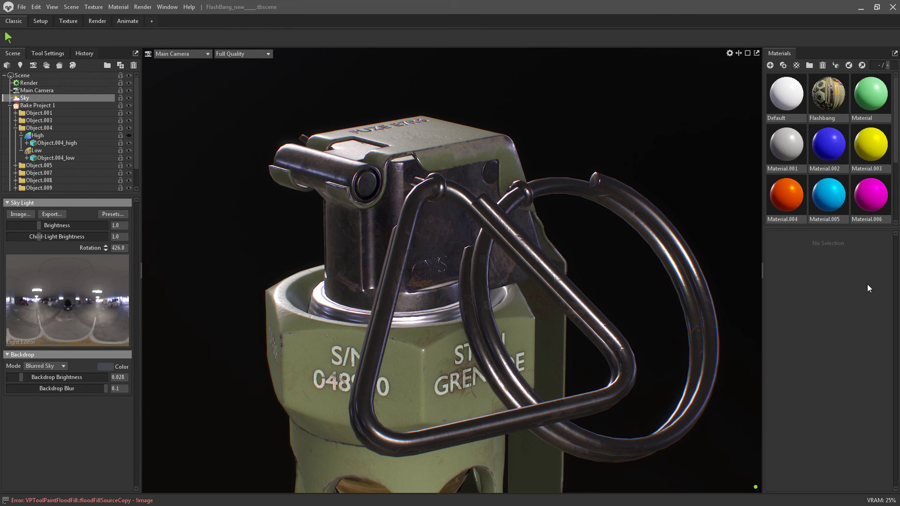
# - Turn on ray tracing in the render settings and check the grenade's head from another side
pyautogui.click(29, 83)
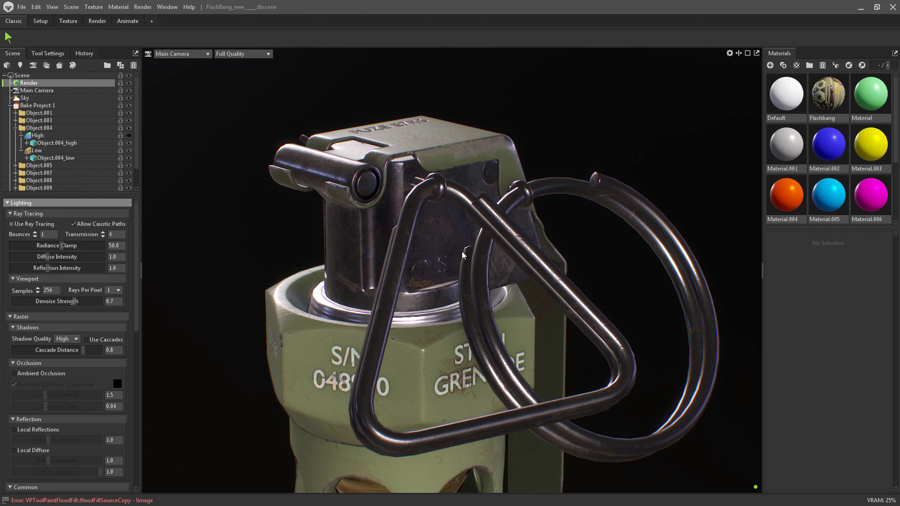
pyautogui.hotkey('ctrl', 'r')
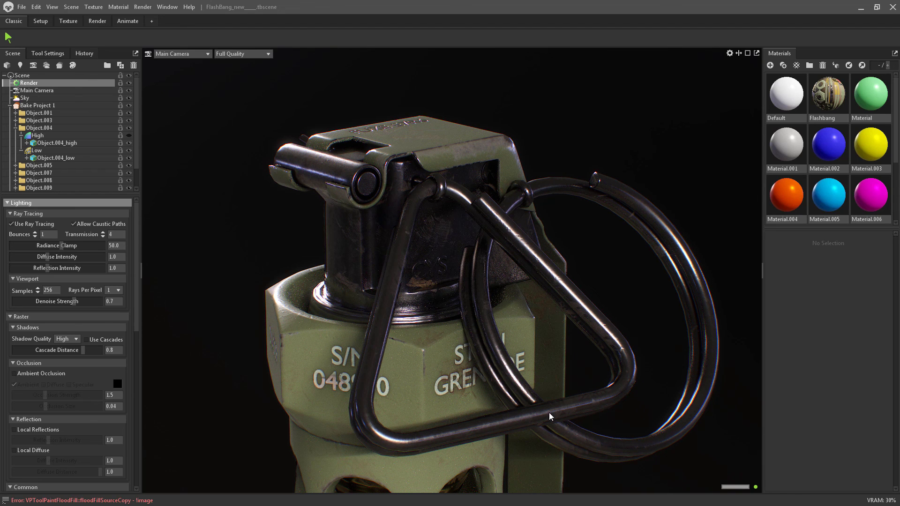
pyautogui.moveTo(632, 300)
pyautogui.mouseDown()
pyautogui.moveTo(586, 293)
pyautogui.moveTo(518, 258)
pyautogui.mouseUp()
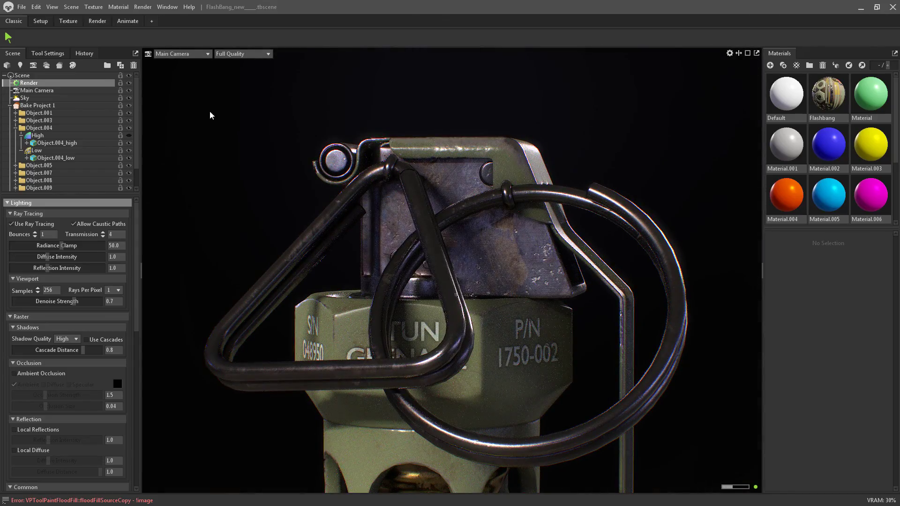
# - Brighten the sky's backdrop to 0.334 and check it behind the ray-traced grenade
pyautogui.click(26, 99)
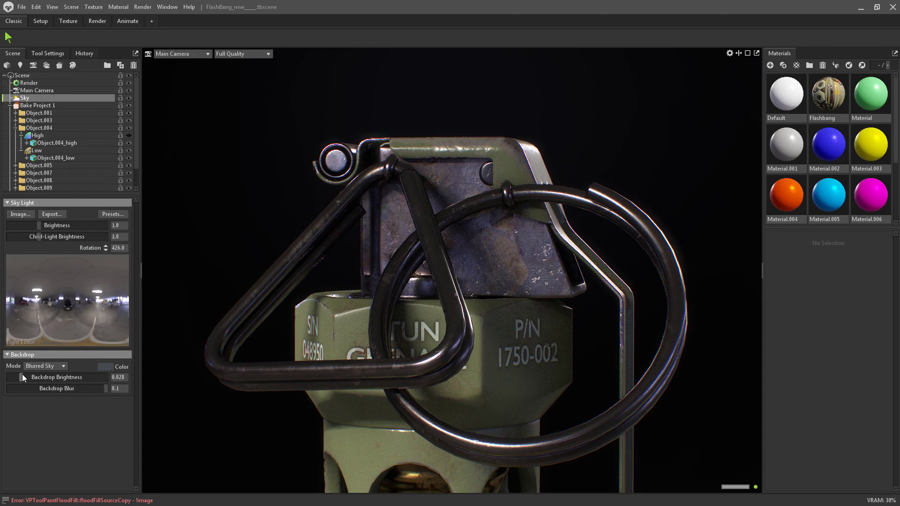
pyautogui.moveTo(22, 378); pyautogui.dragTo(34, 377)
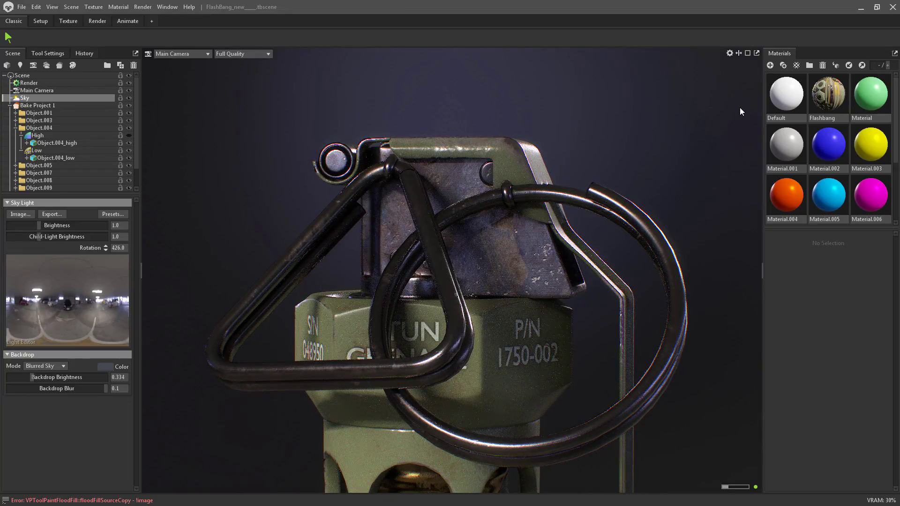
pyautogui.moveTo(606, 119)
pyautogui.mouseDown()
pyautogui.moveTo(645, 160)
pyautogui.moveTo(617, 150)
pyautogui.moveTo(610, 134)
pyautogui.mouseUp()
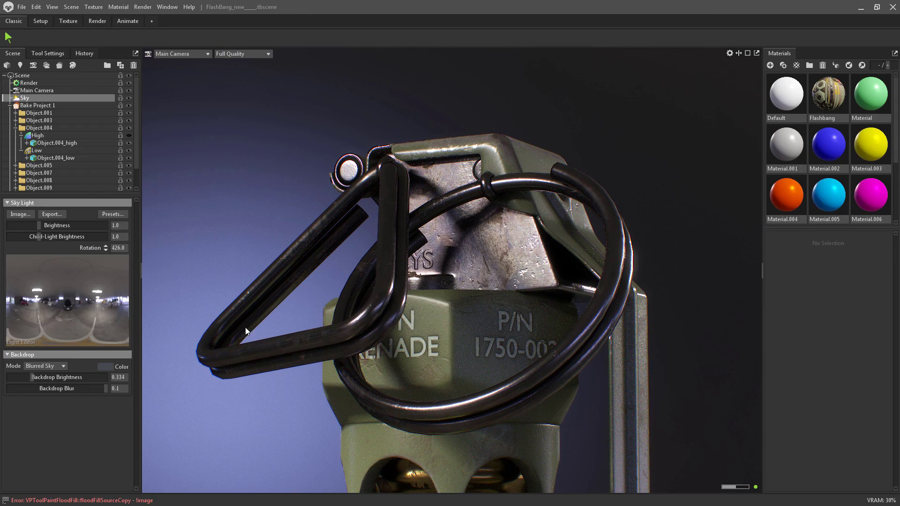
# - Enable ambient occlusion, local reflections and local diffuse in the scene's render settings
pyautogui.click(28, 91)
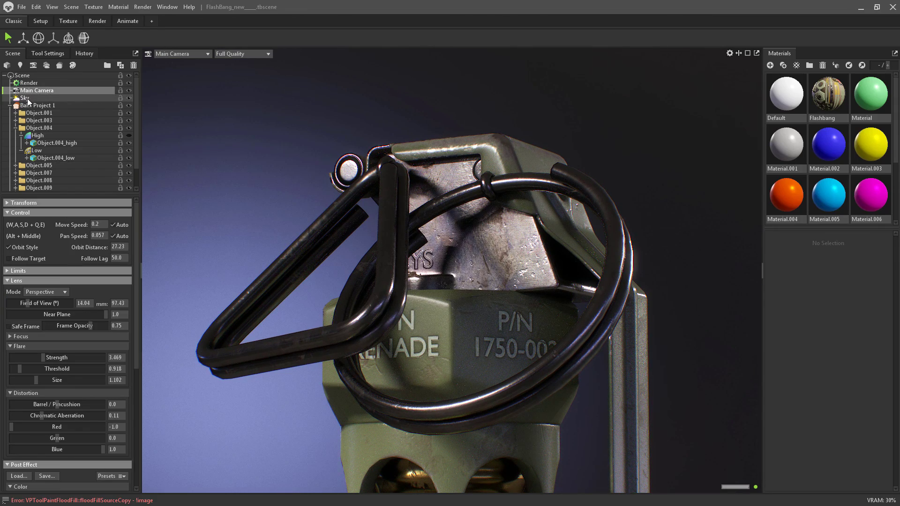
pyautogui.click(28, 83)
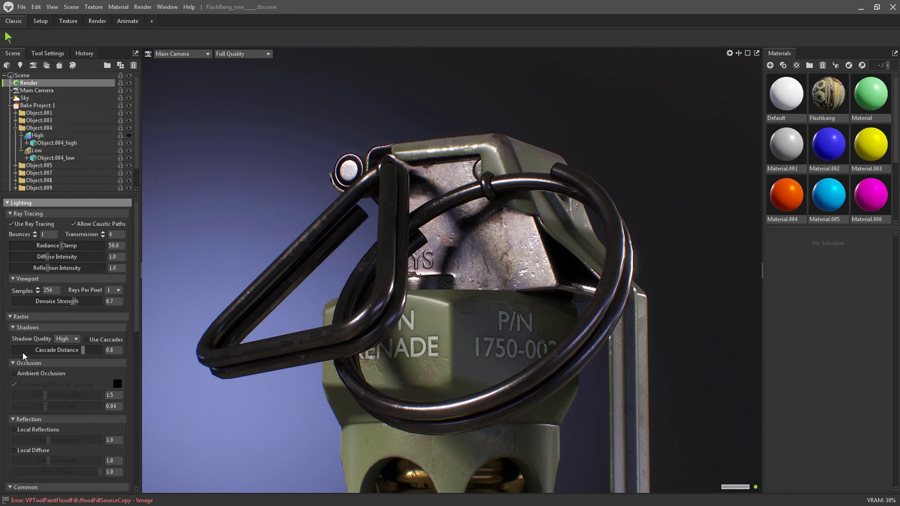
pyautogui.click(17, 374)
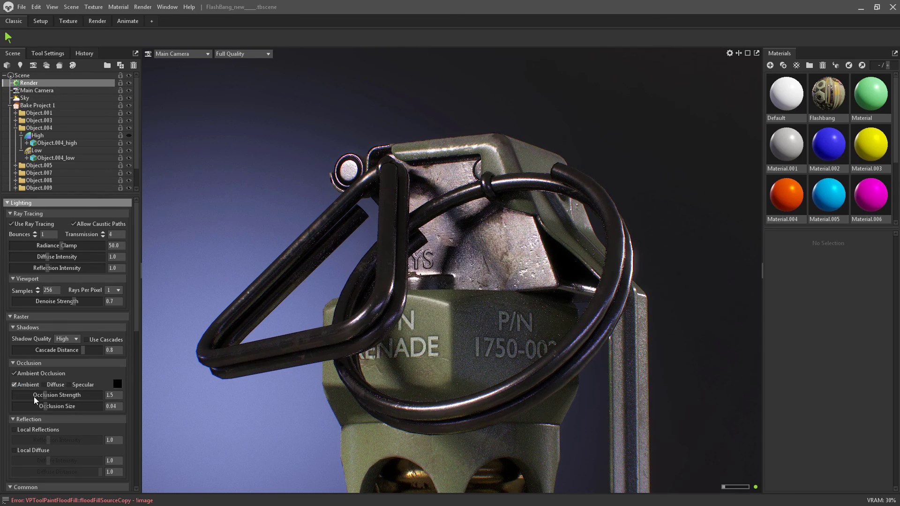
pyautogui.click(27, 430)
pyautogui.click(19, 451)
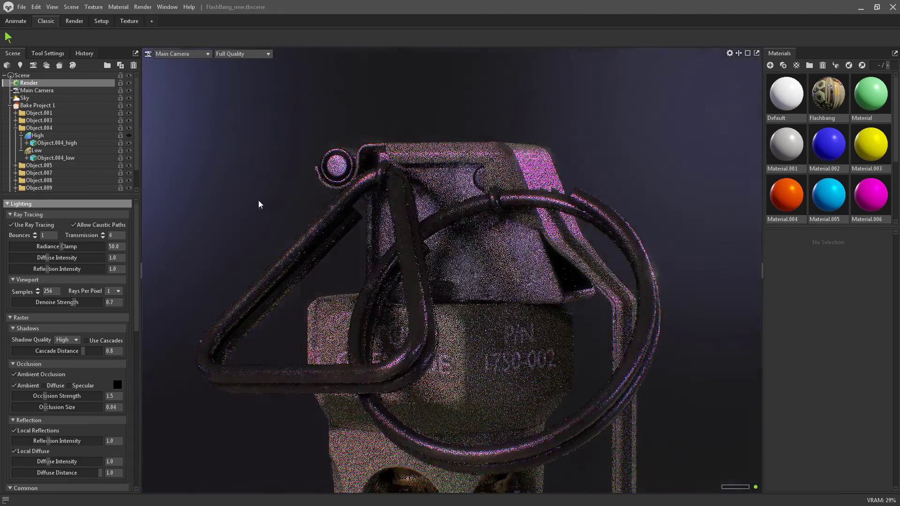
# - Frame the grenade's head and rings from the S/N side and rotate the sky light to put bright highlights on the metal
pyautogui.moveTo(262, 213); pyautogui.dragTo(406, 219)
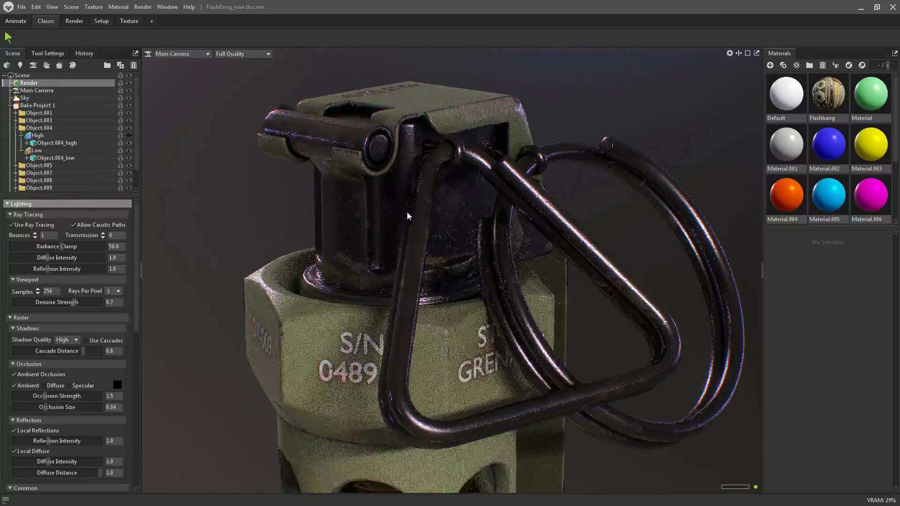
pyautogui.keyDown('shift'); pyautogui.moveTo(644, 121); pyautogui.dragTo(716, 121); pyautogui.keyUp('shift')
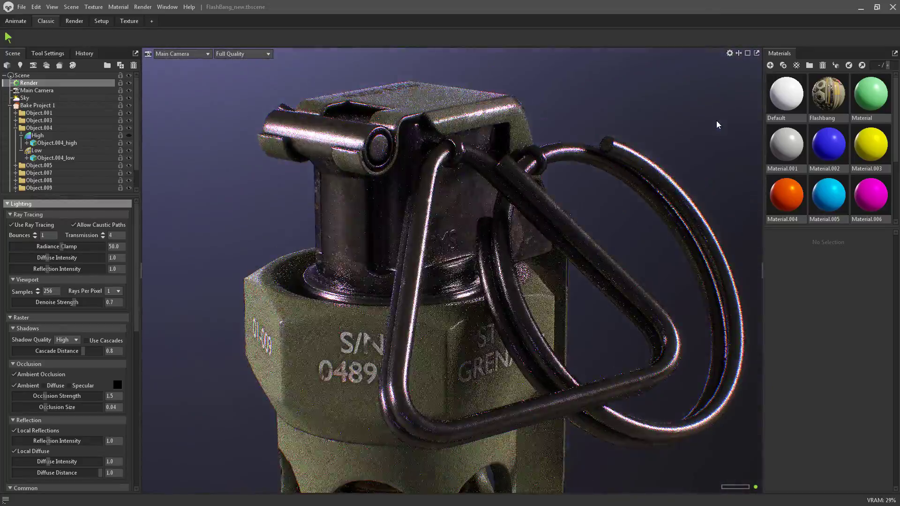
pyautogui.scroll(1, 680, 134)
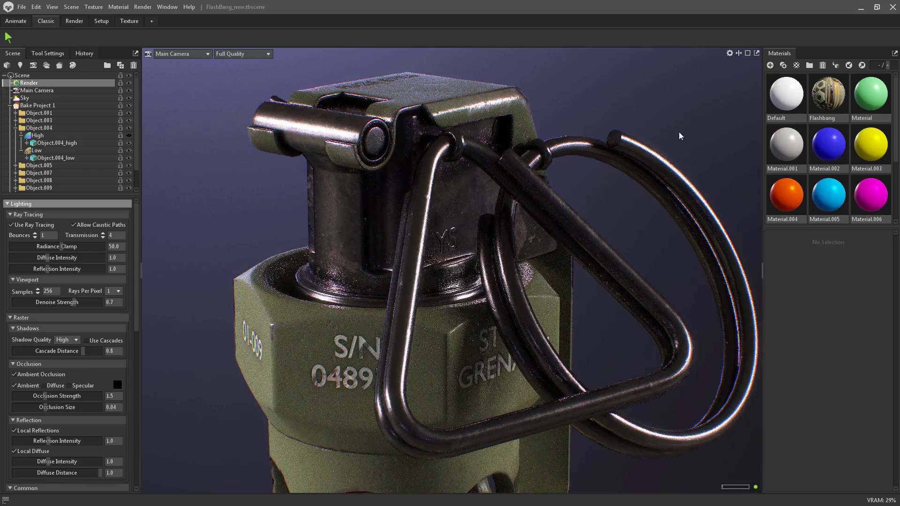
pyautogui.moveTo(673, 196); pyautogui.dragTo(586, 193, button='middle')
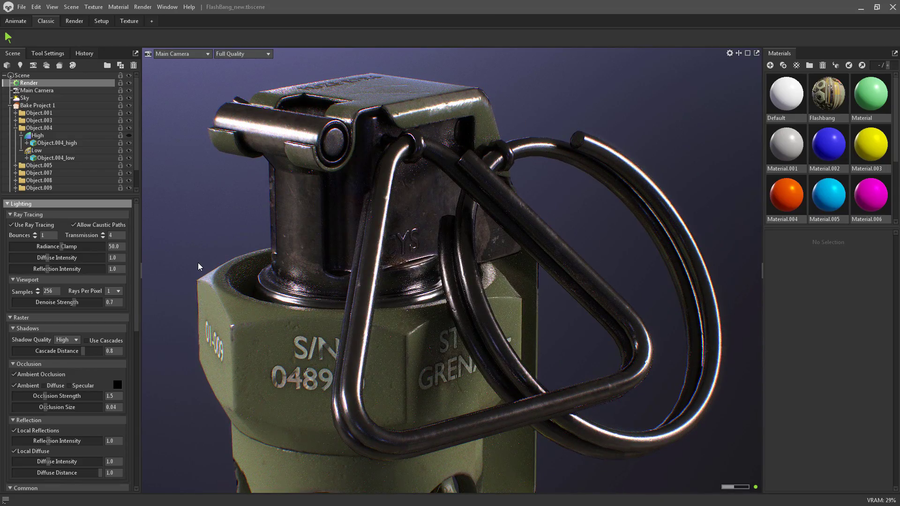
# - Render the current view to an image file and open tbrender_003.png in Windows Photo Viewer to inspect it
pyautogui.moveTo(136, 311); pyautogui.dragTo(137, 432)
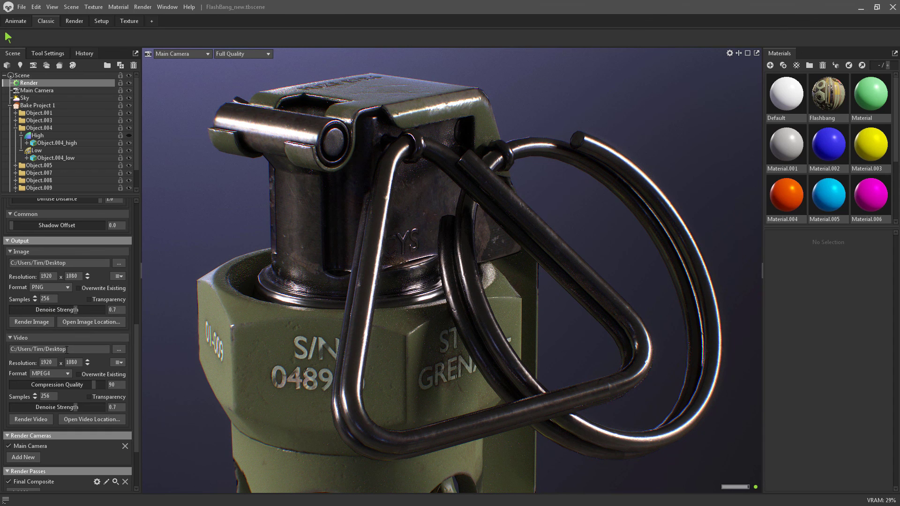
pyautogui.click(32, 323)
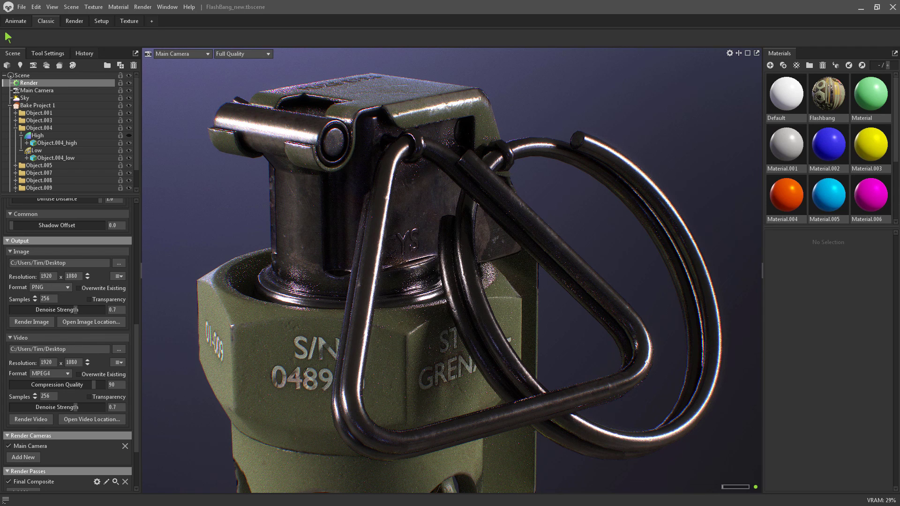
pyautogui.moveTo(899, 123); pyautogui.dragTo(593, 138)
pyautogui.doubleClick(592, 139)
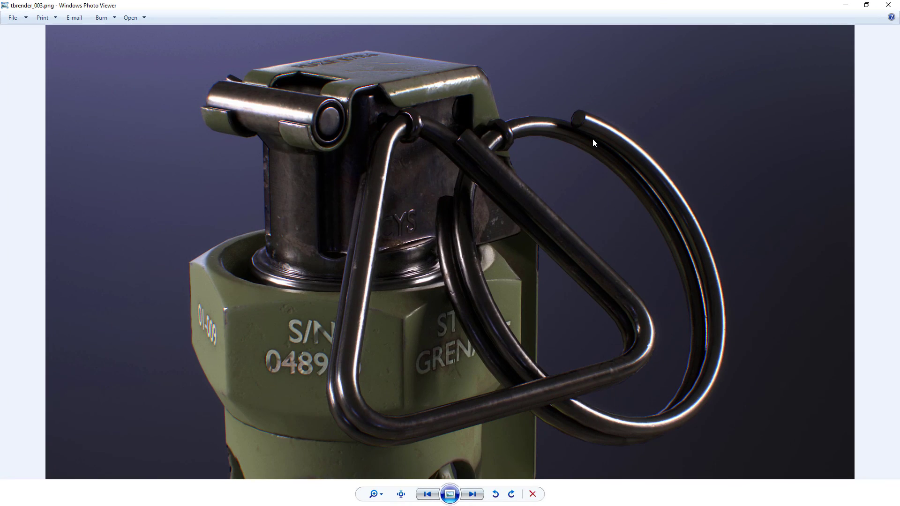
pyautogui.moveTo(387, 2); pyautogui.dragTo(899, 155)
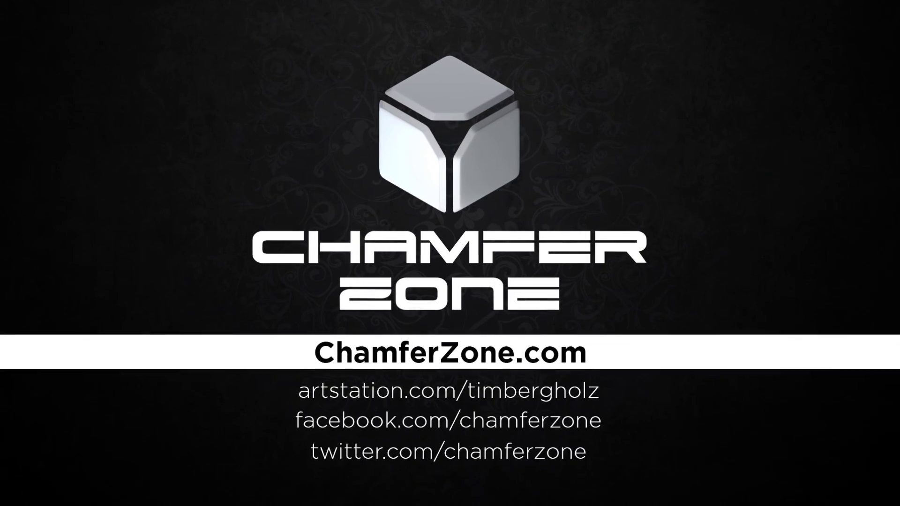